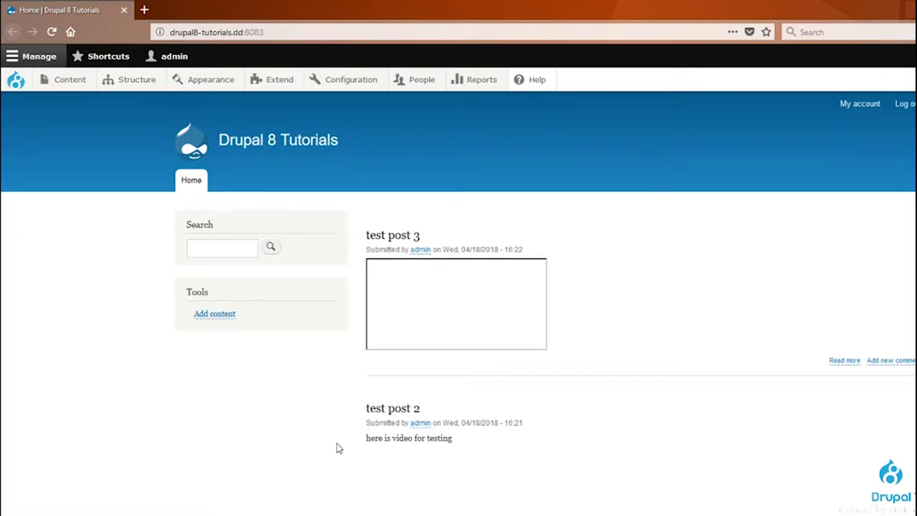
Open the drupal.org website in a new browser tab.
{"action": "left_click", "coordinate": [144, 9]}
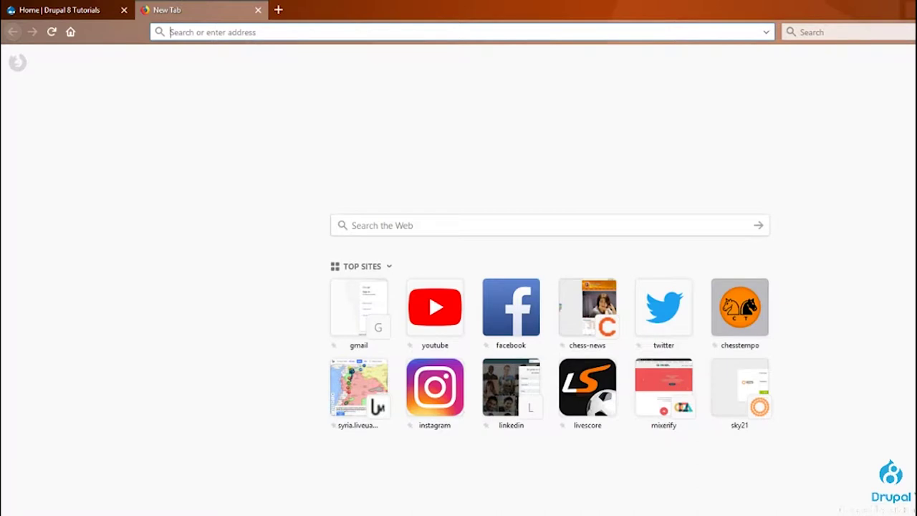
{"action": "type", "text": "drupal.oeg"}
{"action": "key", "text": "BackSpace"}
{"action": "key", "text": "BackSpace"}
{"action": "type", "text": "rg"}
{"action": "key", "text": "Return"}
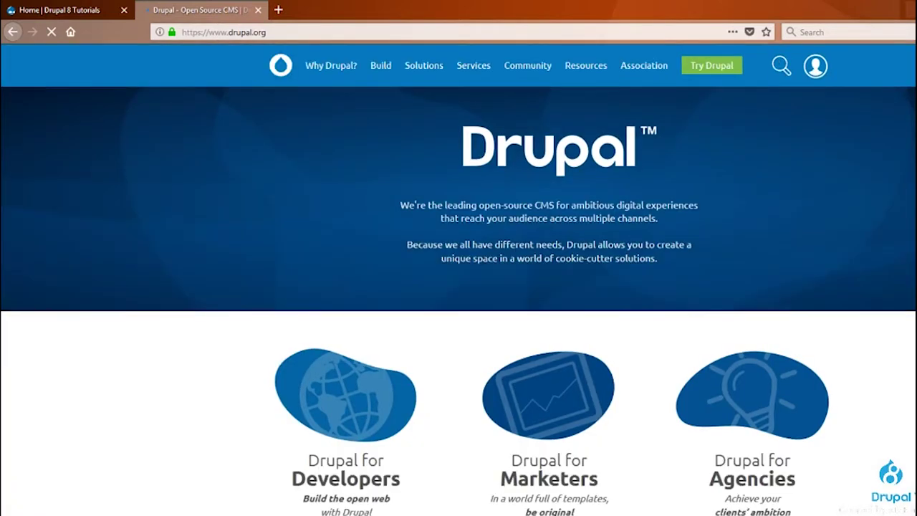
Open the Themes listing on drupal.org and filter it by core compatibility 8.x.
{"action": "mouse_move", "coordinate": [381, 67]}
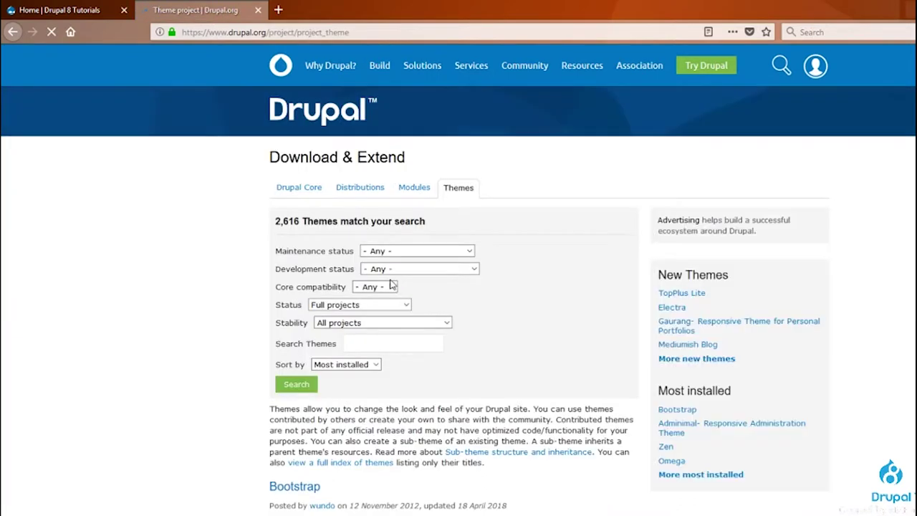
{"action": "left_click", "coordinate": [358, 289]}
{"action": "left_click", "coordinate": [362, 329]}
{"action": "left_click", "coordinate": [302, 386]}
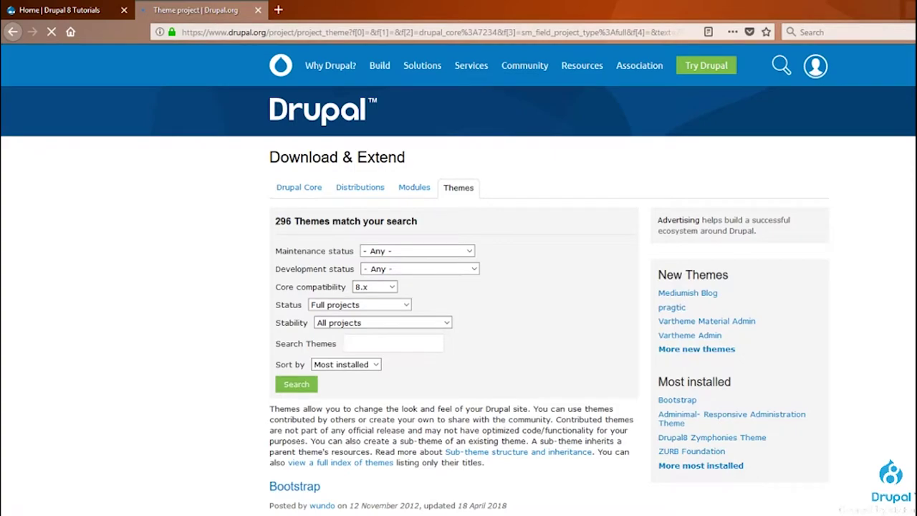
Examine the filtered theme results and read the description of the Bootstrap theme.
{"action": "scroll", "coordinate": [454, 286], "scroll_direction": "down", "scroll_amount": 20}
{"action": "scroll", "coordinate": [455, 286], "scroll_direction": "up", "scroll_amount": 10}
{"action": "scroll", "coordinate": [454, 286], "scroll_direction": "up", "scroll_amount": 10}
{"action": "scroll", "coordinate": [454, 287], "scroll_direction": "down", "scroll_amount": 5}
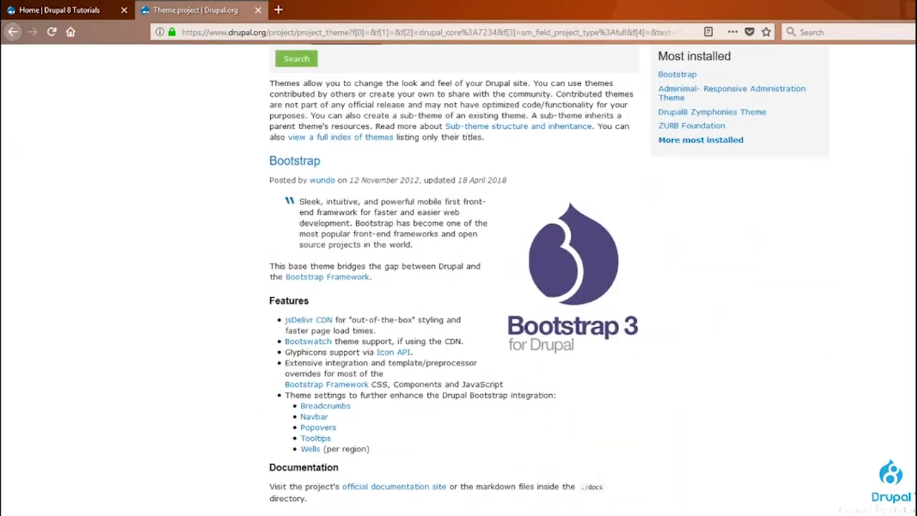
{"action": "left_click_drag", "start_coordinate": [299, 202], "coordinate": [433, 263]}
{"action": "left_click", "coordinate": [351, 230]}
{"action": "left_click_drag", "start_coordinate": [430, 275], "coordinate": [365, 184]}
{"action": "left_click", "coordinate": [462, 245]}
{"action": "left_click_drag", "start_coordinate": [461, 246], "coordinate": [327, 203]}
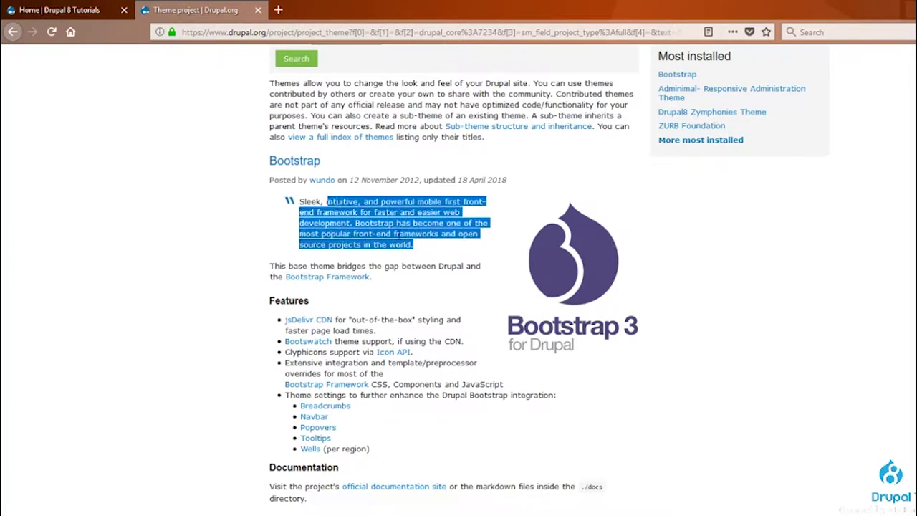
{"action": "left_click", "coordinate": [440, 292]}
Look through the Bootstrap features and the other Drupal 8 themes listed below it.
{"action": "scroll", "coordinate": [440, 291], "scroll_direction": "down", "scroll_amount": 2}
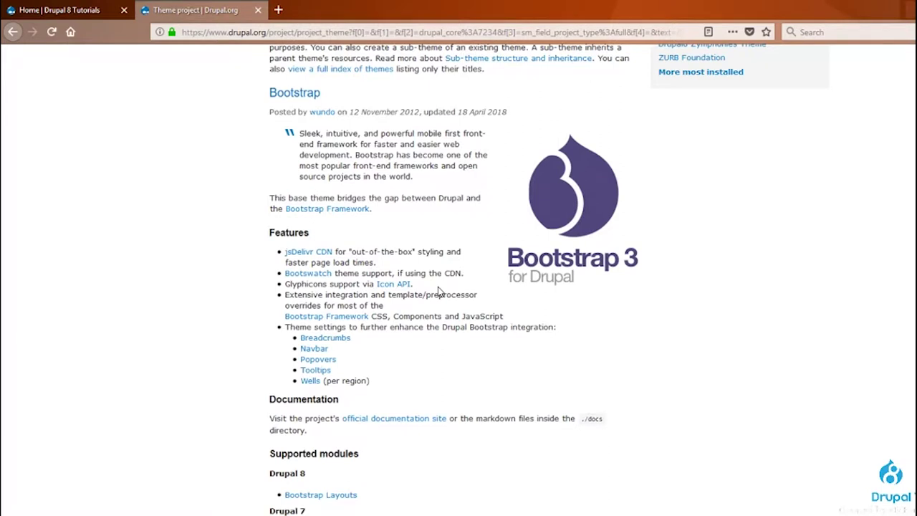
{"action": "scroll", "coordinate": [440, 291], "scroll_direction": "down", "scroll_amount": 2}
{"action": "scroll", "coordinate": [440, 291], "scroll_direction": "down", "scroll_amount": 18}
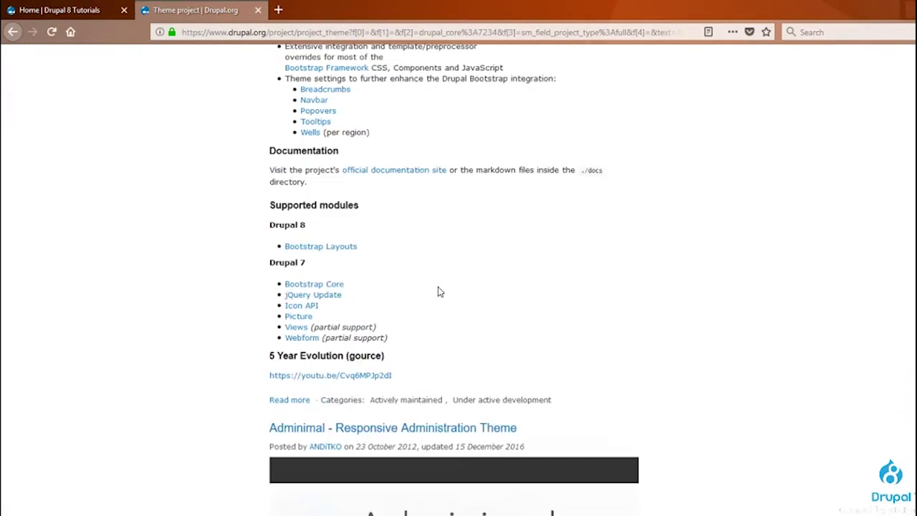
{"action": "scroll", "coordinate": [438, 287], "scroll_direction": "down", "scroll_amount": 2}
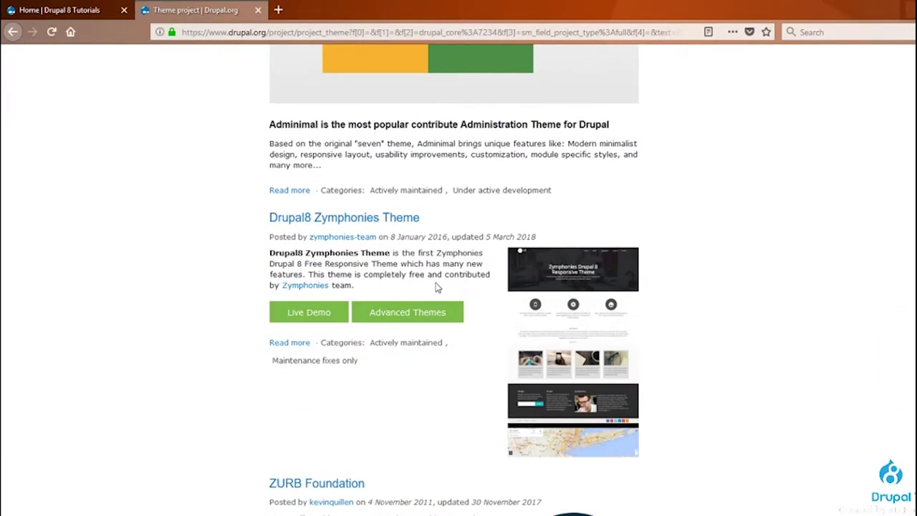
{"action": "scroll", "coordinate": [437, 288], "scroll_direction": "down", "scroll_amount": 10}
{"action": "scroll", "coordinate": [435, 282], "scroll_direction": "up", "scroll_amount": 13}
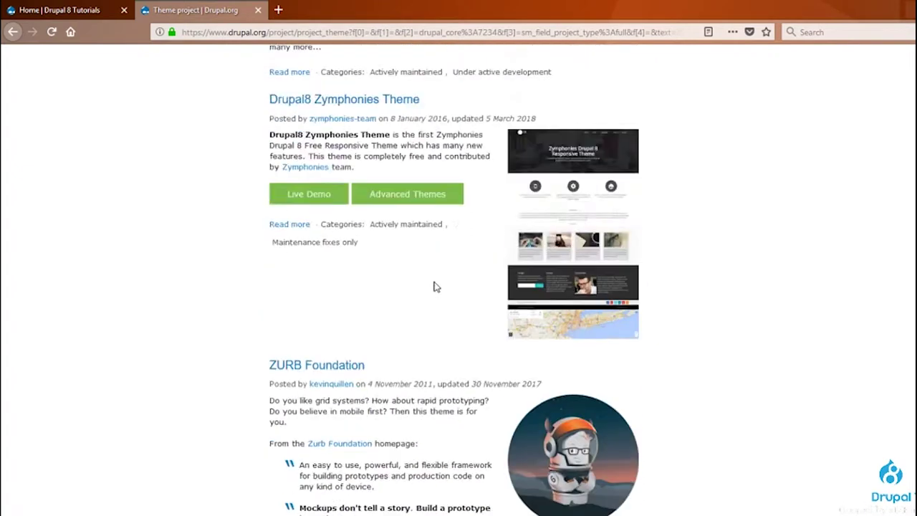
{"action": "scroll", "coordinate": [435, 281], "scroll_direction": "down", "scroll_amount": 5}
{"action": "scroll", "coordinate": [435, 281], "scroll_direction": "down", "scroll_amount": 8}
{"action": "scroll", "coordinate": [435, 282], "scroll_direction": "up", "scroll_amount": 10}
Switch back to the Drupal 8 Tutorials site and open its Appearance administration page.
{"action": "left_click", "coordinate": [72, 10]}
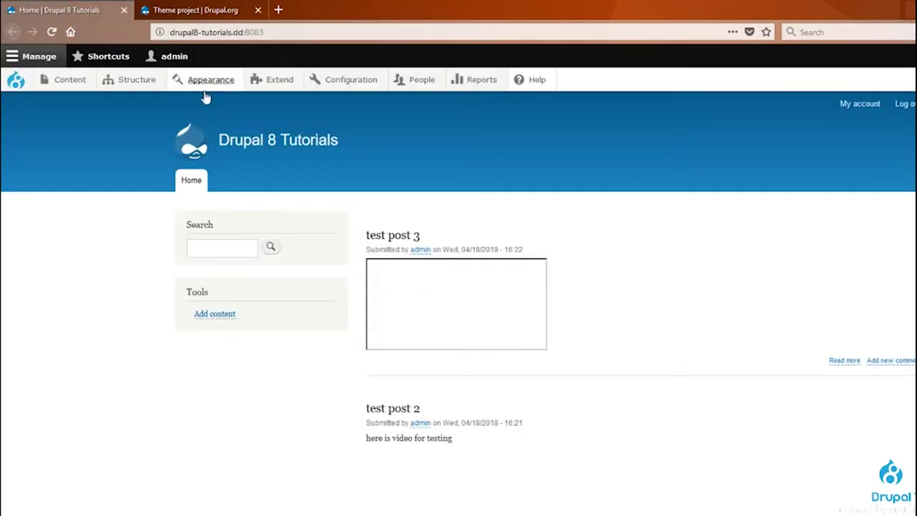
{"action": "mouse_move", "coordinate": [205, 90]}
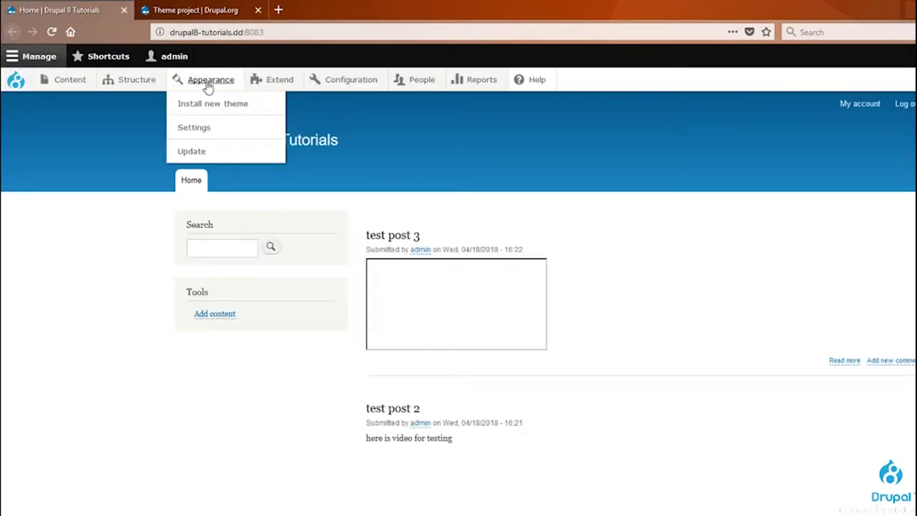
{"action": "left_click", "coordinate": [211, 83]}
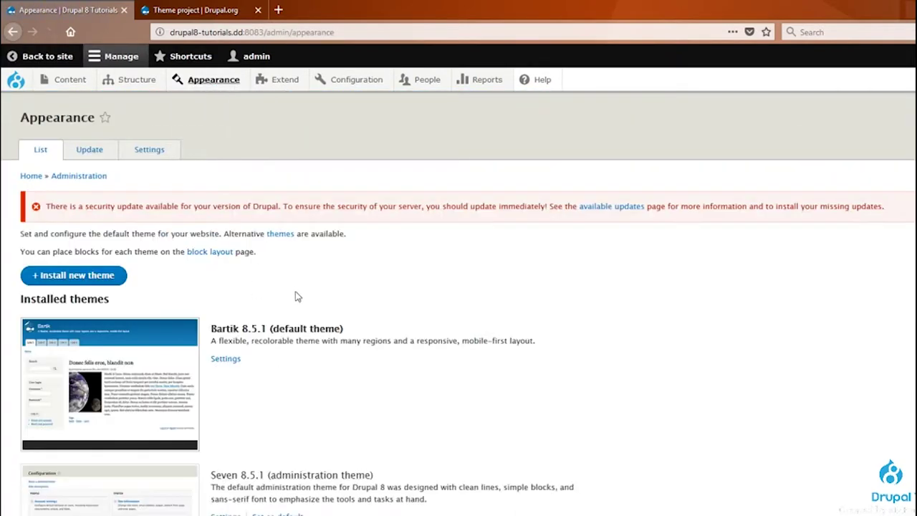
Review the installed themes and view the site's home page in a separate tab to see the default Bartik theme in use.
{"action": "scroll", "coordinate": [239, 312], "scroll_direction": "down", "scroll_amount": 4}
{"action": "scroll", "coordinate": [237, 312], "scroll_direction": "up", "scroll_amount": 4}
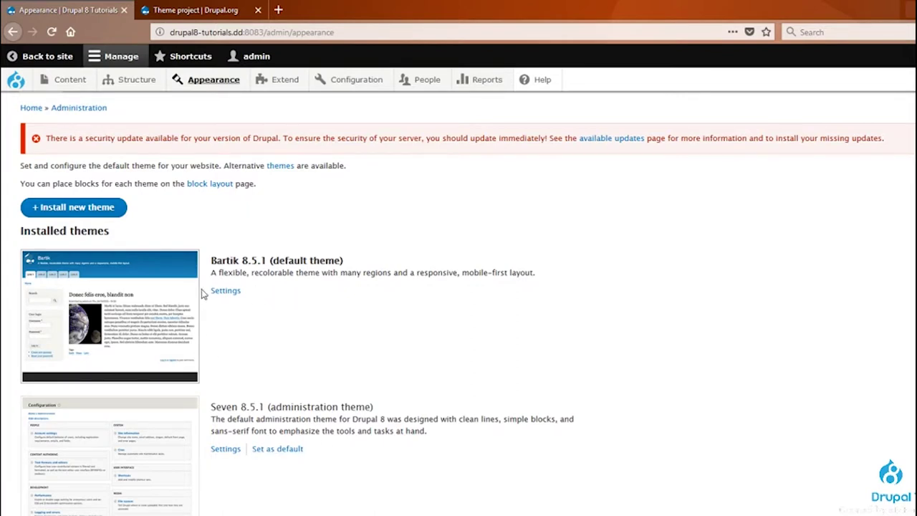
{"action": "left_click", "coordinate": [17, 81]}
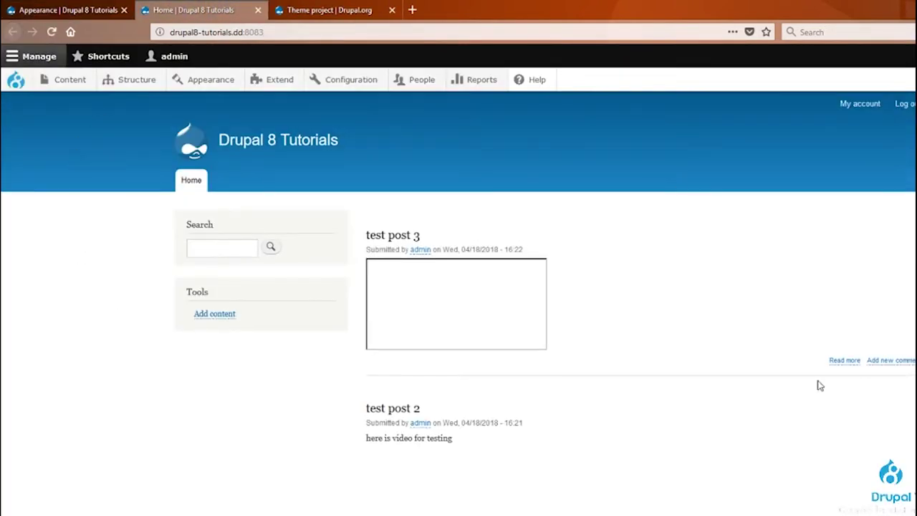
{"action": "left_click", "coordinate": [29, 9]}
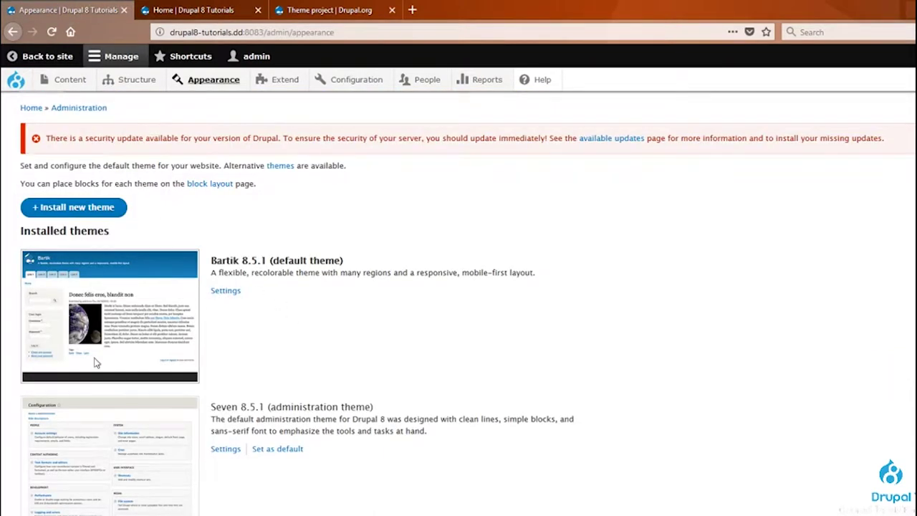
Examine the Seven administration theme's entry and the Administration theme setting on the Appearance page.
{"action": "scroll", "coordinate": [36, 329], "scroll_direction": "down", "scroll_amount": 3}
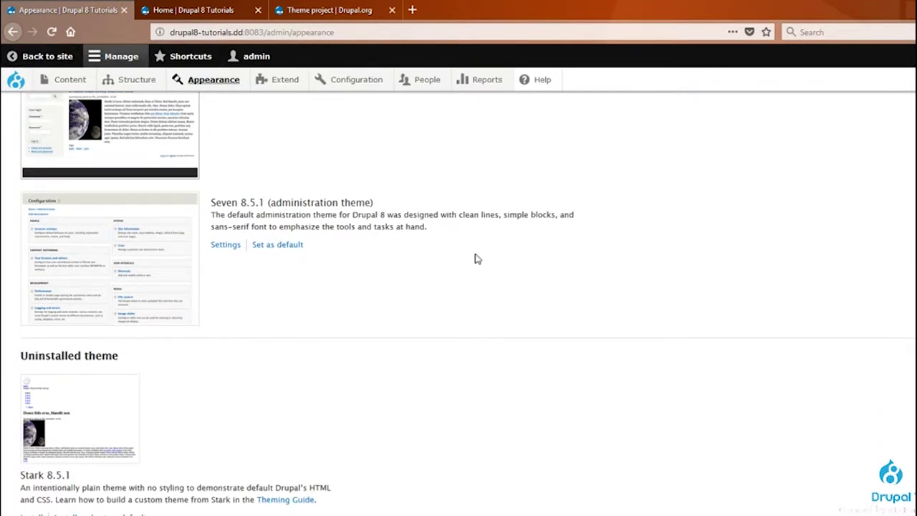
{"action": "left_click_drag", "start_coordinate": [212, 200], "coordinate": [269, 205]}
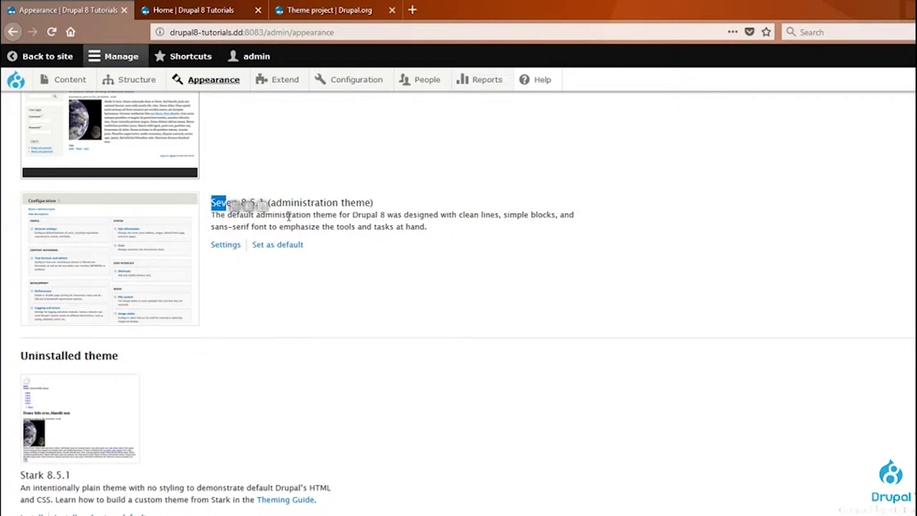
{"action": "double_click", "coordinate": [290, 206]}
{"action": "left_click", "coordinate": [358, 355]}
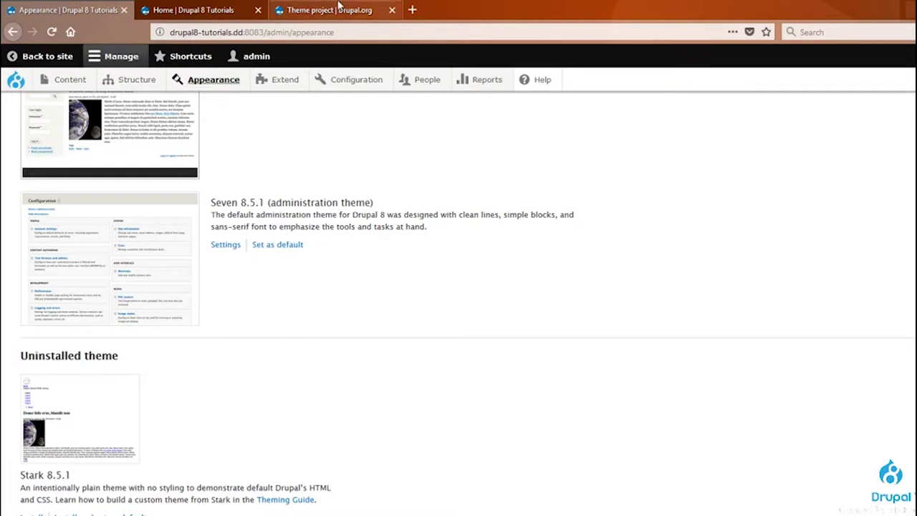
{"action": "scroll", "coordinate": [200, 398], "scroll_direction": "down", "scroll_amount": 3}
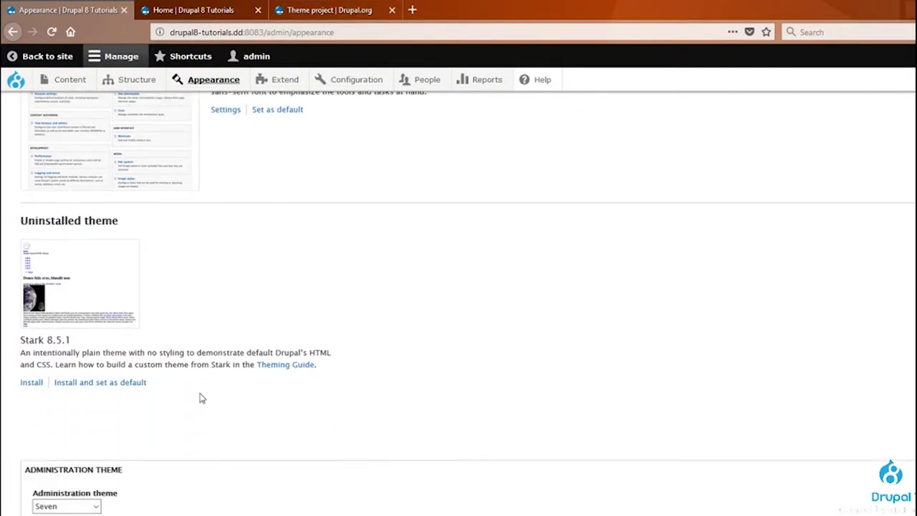
{"action": "left_click", "coordinate": [63, 505]}
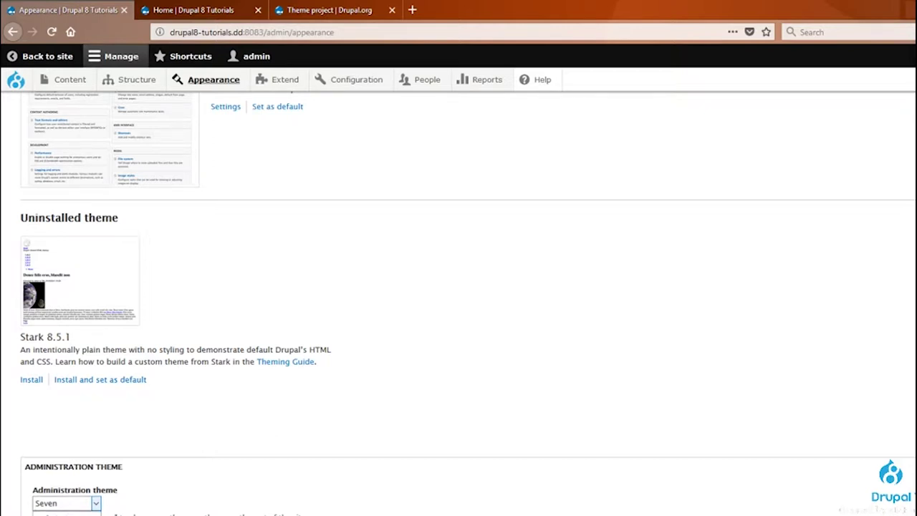
{"action": "left_click", "coordinate": [246, 459]}
Examine the uninstalled Stark theme's entry and review the installed themes above it.
{"action": "scroll", "coordinate": [242, 463], "scroll_direction": "up", "scroll_amount": 3}
{"action": "scroll", "coordinate": [242, 462], "scroll_direction": "down", "scroll_amount": 1}
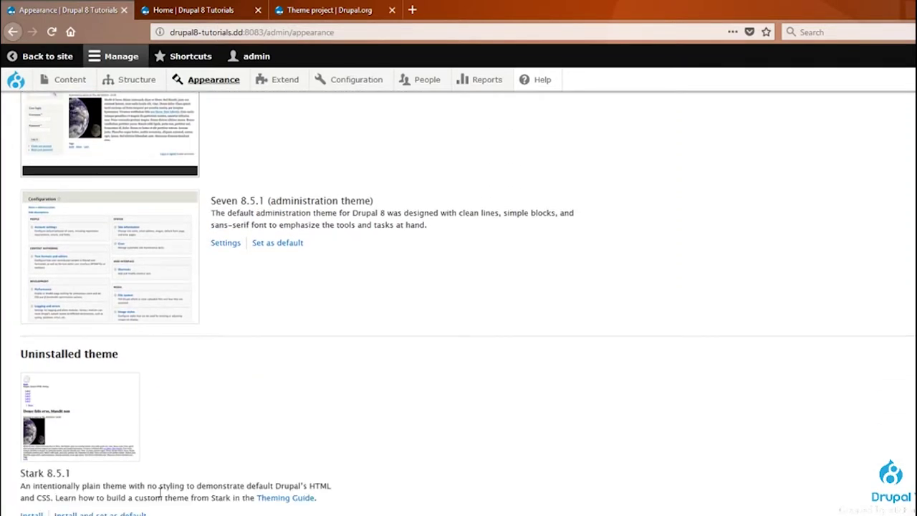
{"action": "double_click", "coordinate": [31, 474]}
{"action": "left_click", "coordinate": [200, 458]}
{"action": "scroll", "coordinate": [407, 475], "scroll_direction": "up", "scroll_amount": 2}
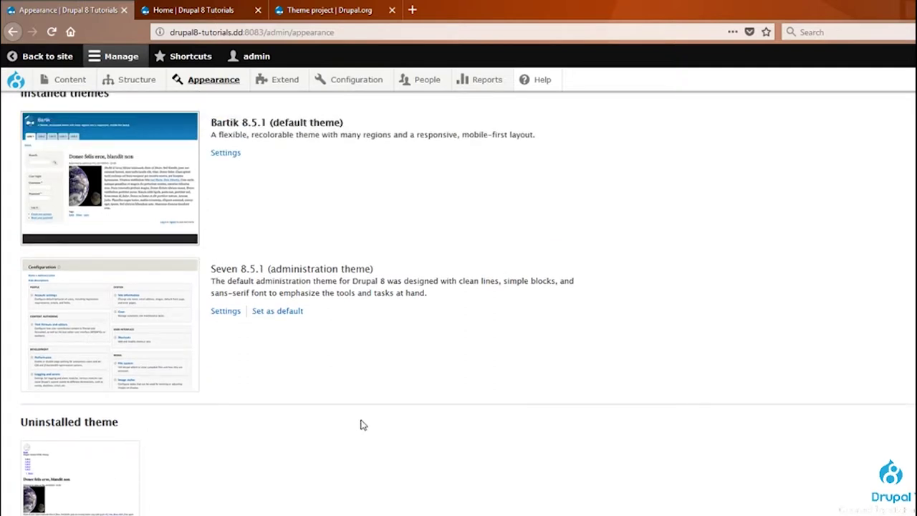
{"action": "scroll", "coordinate": [363, 425], "scroll_direction": "up", "scroll_amount": 4}
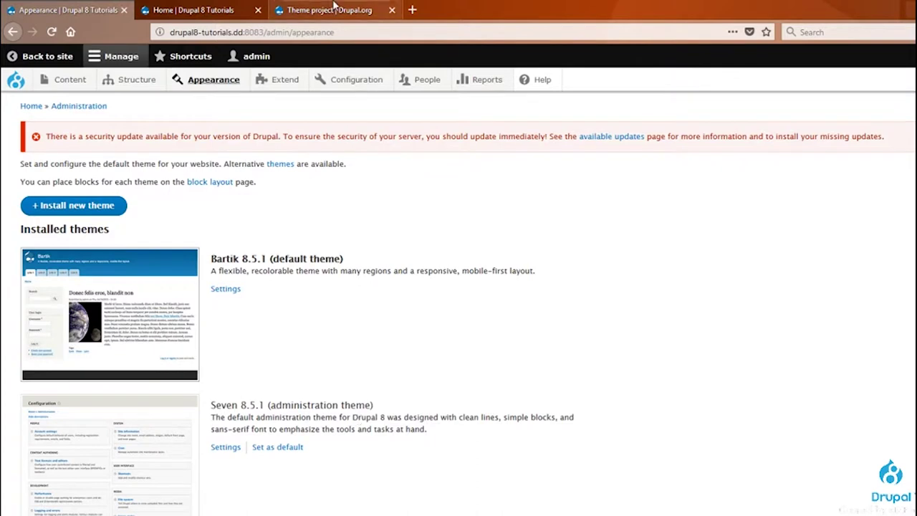
Return to the drupal.org theme listing and examine the Zymphonies, ZURB Foundation, AdaptiveTheme and Adminimal entries.
{"action": "left_click", "coordinate": [329, 10]}
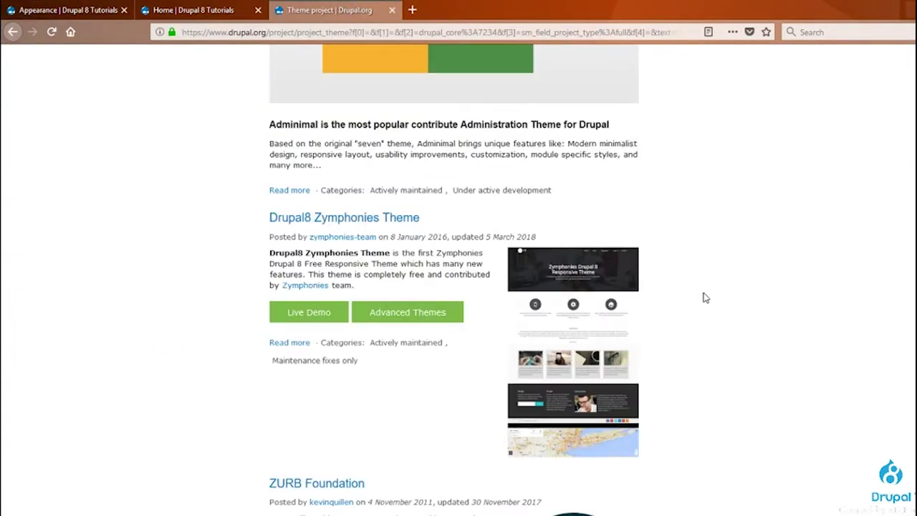
{"action": "scroll", "coordinate": [704, 297], "scroll_direction": "down", "scroll_amount": 3}
{"action": "scroll", "coordinate": [704, 297], "scroll_direction": "up", "scroll_amount": 1}
{"action": "scroll", "coordinate": [704, 298], "scroll_direction": "down", "scroll_amount": 1}
{"action": "scroll", "coordinate": [705, 298], "scroll_direction": "down", "scroll_amount": 4}
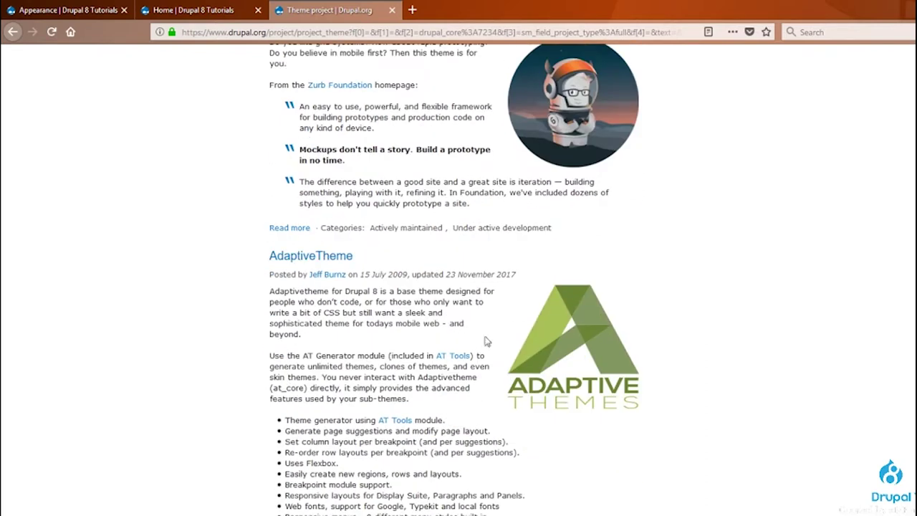
{"action": "scroll", "coordinate": [453, 279], "scroll_direction": "up", "scroll_amount": 12}
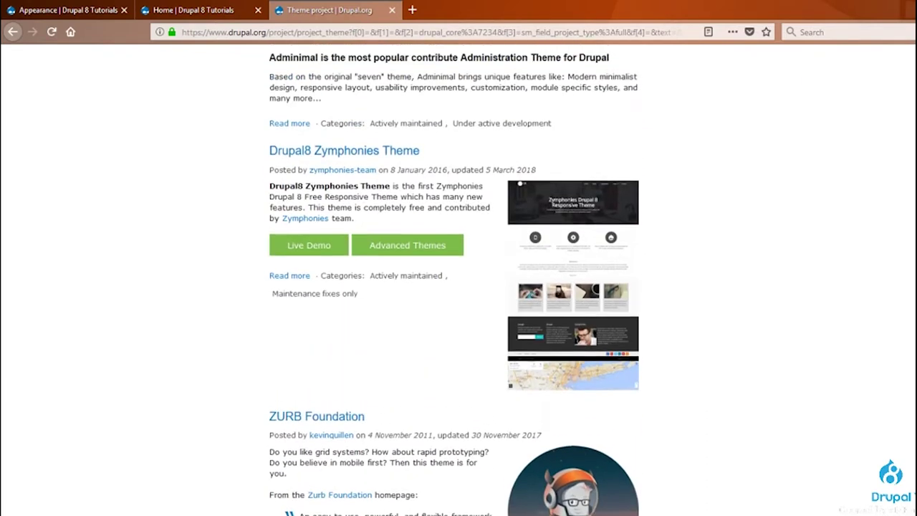
{"action": "left_click_drag", "start_coordinate": [263, 250], "coordinate": [563, 254]}
{"action": "left_click", "coordinate": [674, 258]}
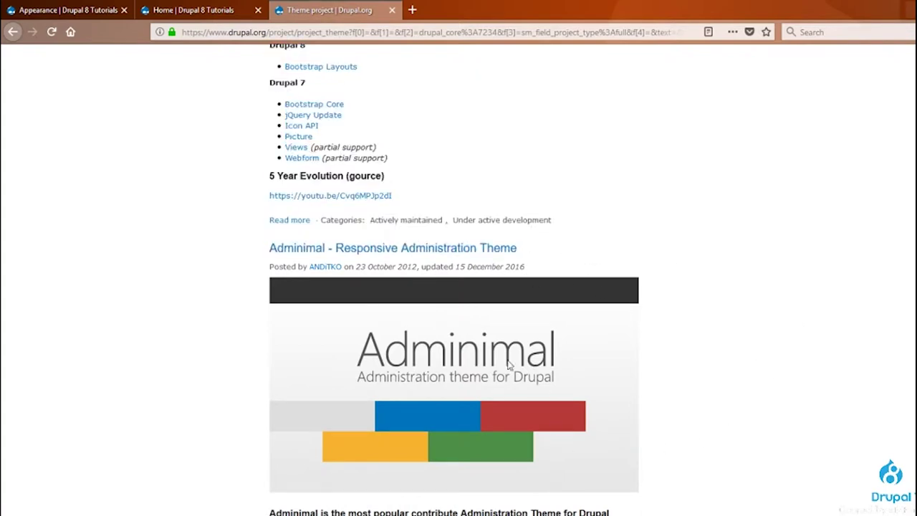
{"action": "left_click", "coordinate": [68, 10]}
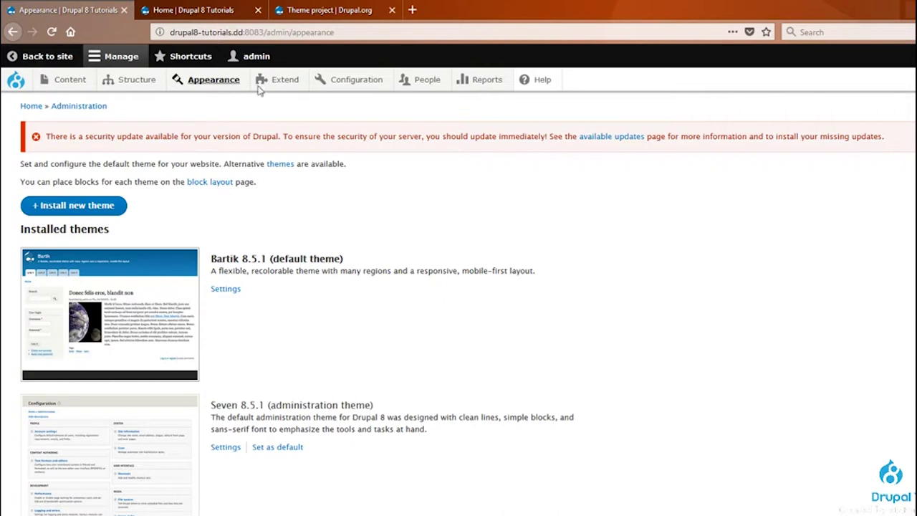
{"action": "left_click", "coordinate": [342, 14]}
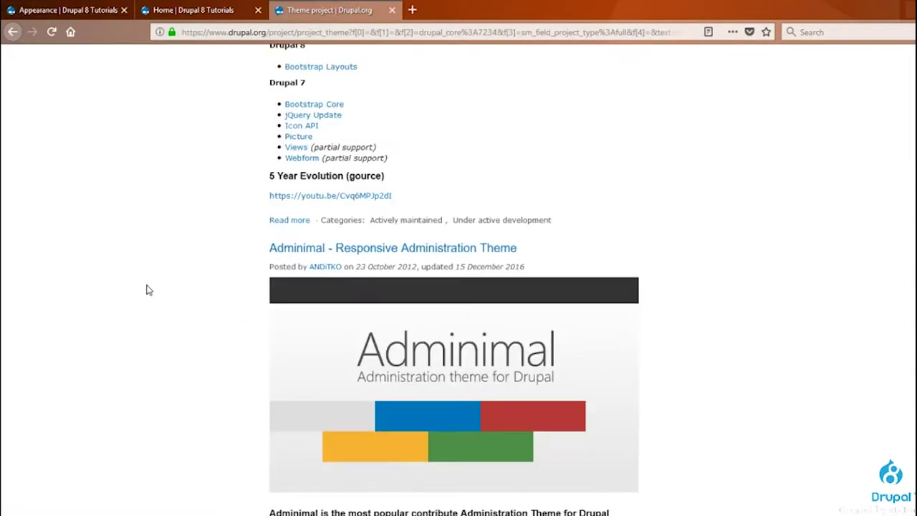
{"action": "left_click", "coordinate": [65, 10]}
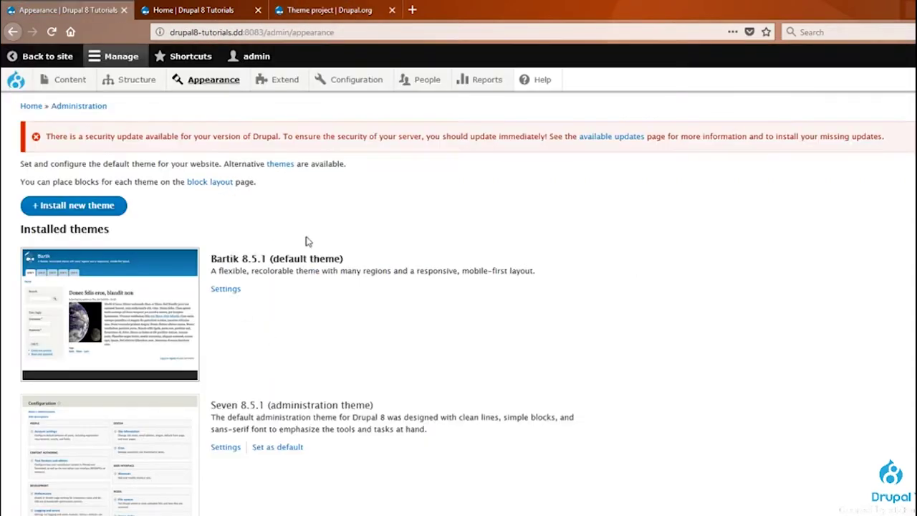
{"action": "left_click", "coordinate": [330, 10]}
Find the MAYO theme further down the drupal.org listing and open its project page.
{"action": "scroll", "coordinate": [331, 413], "scroll_direction": "down", "scroll_amount": 1}
{"action": "scroll", "coordinate": [332, 413], "scroll_direction": "down", "scroll_amount": 1}
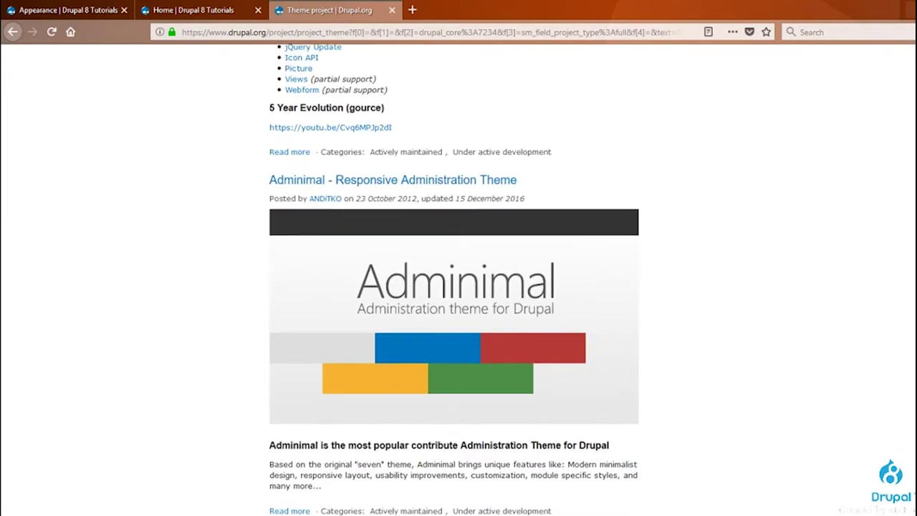
{"action": "scroll", "coordinate": [453, 279], "scroll_direction": "down", "scroll_amount": 15}
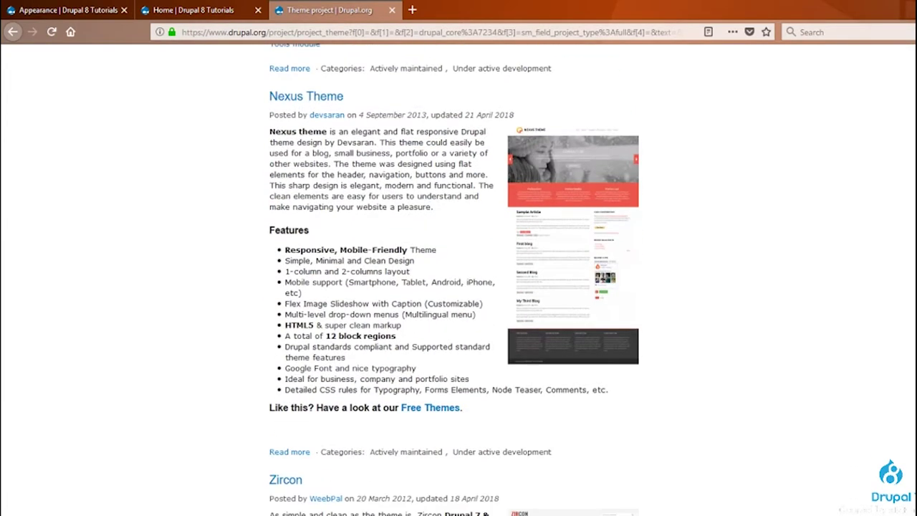
{"action": "scroll", "coordinate": [454, 280], "scroll_direction": "down", "scroll_amount": 5}
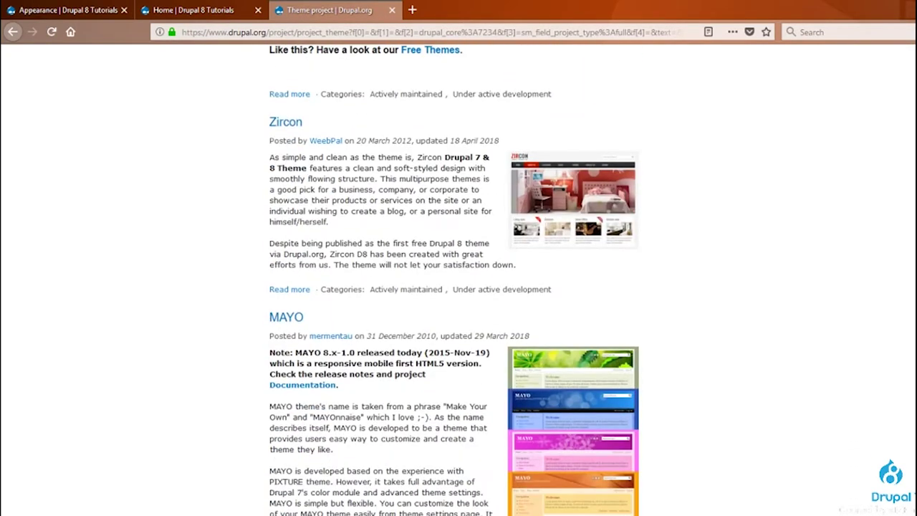
{"action": "scroll", "coordinate": [453, 280], "scroll_direction": "down", "scroll_amount": 3}
{"action": "left_click", "coordinate": [295, 84]}
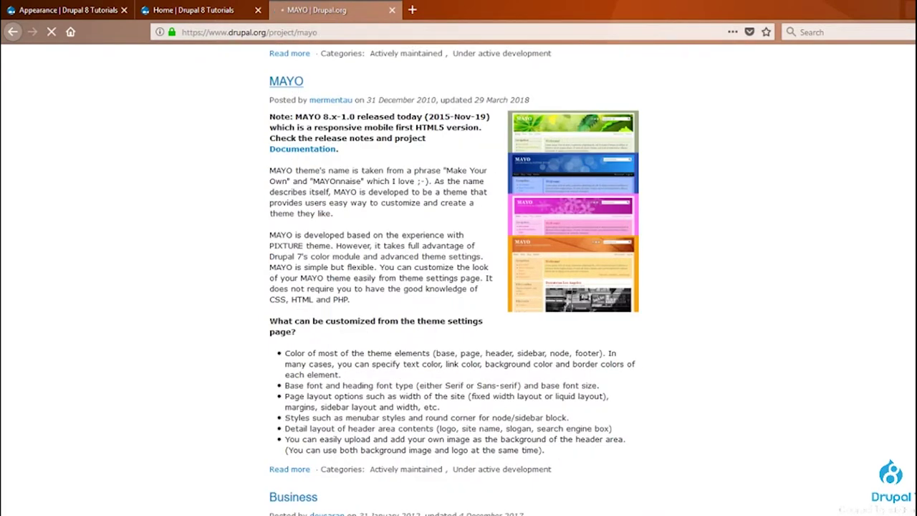
Find the Downloads section of the MAYO project page and copy the link to the 8.x-1.3 tar.gz archive.
{"action": "scroll", "coordinate": [453, 279], "scroll_direction": "down", "scroll_amount": 2}
{"action": "scroll", "coordinate": [458, 286], "scroll_direction": "down", "scroll_amount": 6}
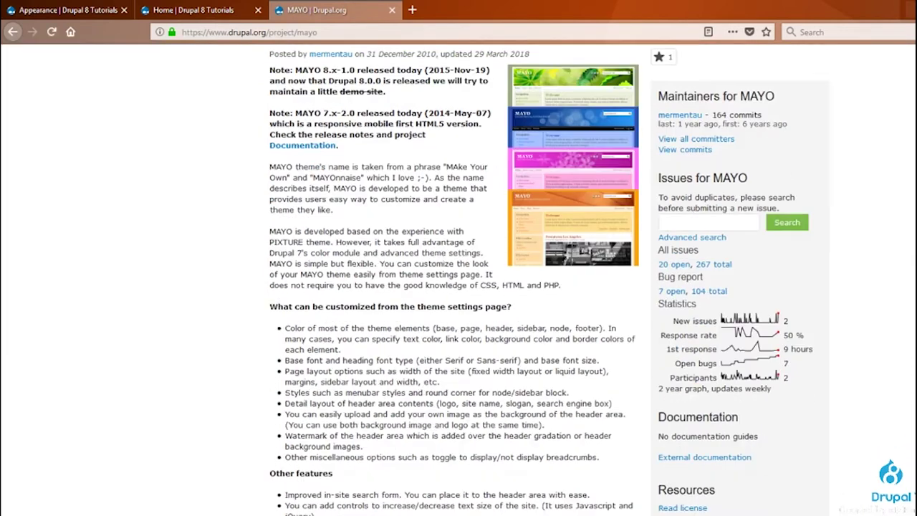
{"action": "scroll", "coordinate": [459, 286], "scroll_direction": "down", "scroll_amount": 2}
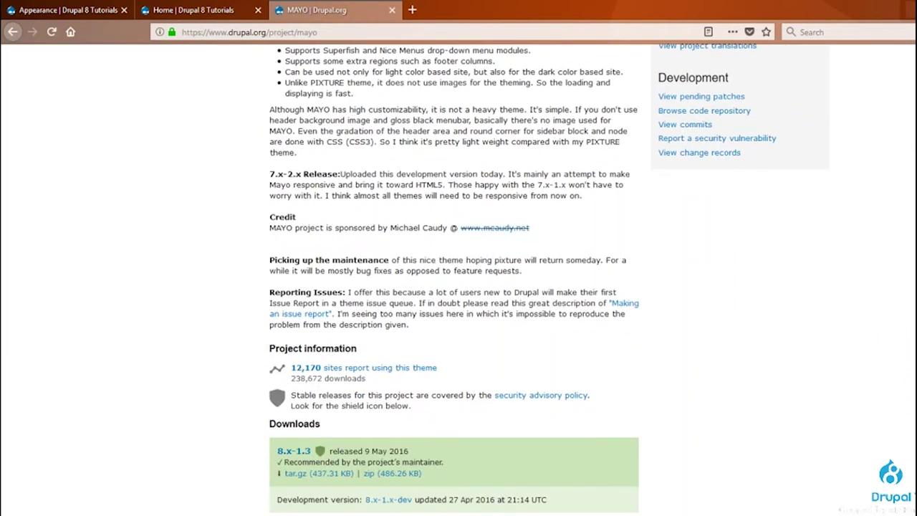
{"action": "right_click", "coordinate": [297, 473]}
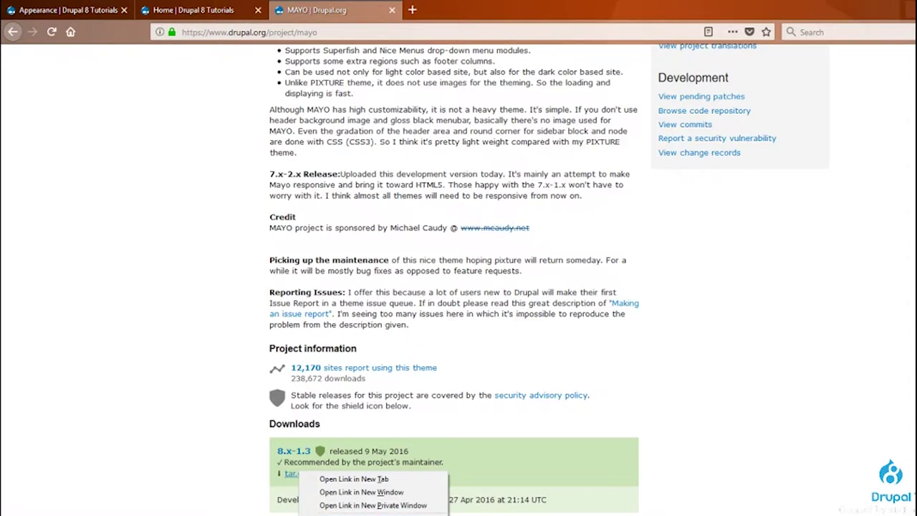
{"action": "left_click", "coordinate": [219, 496]}
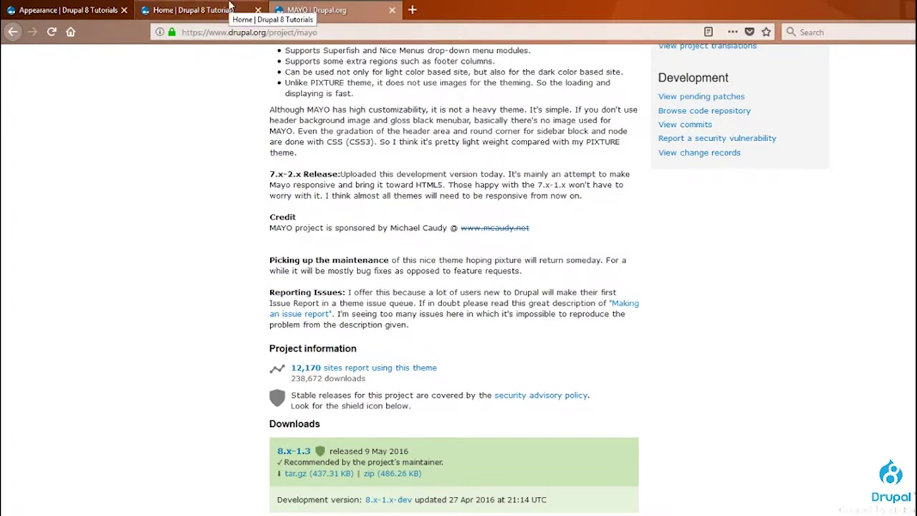
Open Notepad, write the command lines "drush dl modulis_saxeli" and "drush dl mayo", and return to the browser.
{"action": "key", "text": "super+r"}
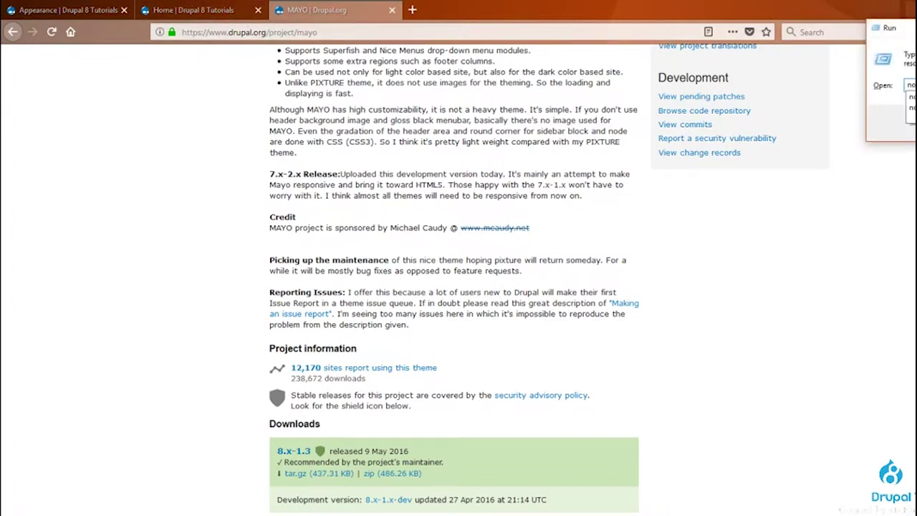
{"action": "key", "text": "Return"}
{"action": "type", "text": "drush dl moduli"}
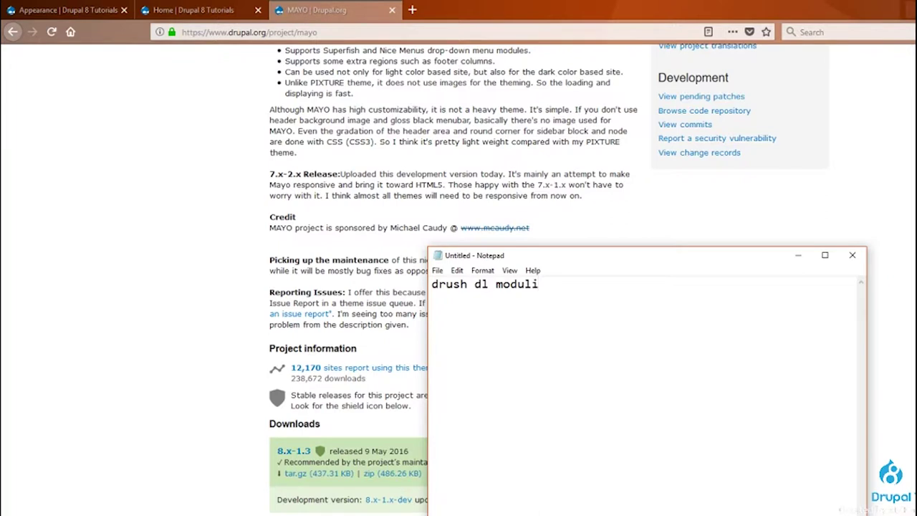
{"action": "type", "text": "s_saxz"}
{"action": "type", "text": "li"}
{"action": "type", "text": "drush dl"}
{"action": "type", "text": " maya"}
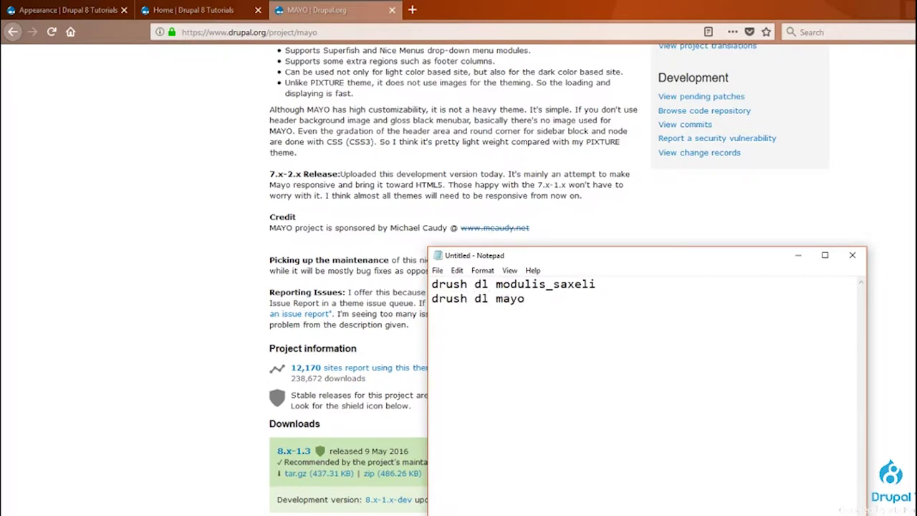
{"action": "left_click_drag", "start_coordinate": [529, 300], "coordinate": [423, 301]}
{"action": "left_click", "coordinate": [514, 342]}
{"action": "left_click", "coordinate": [4, 202]}
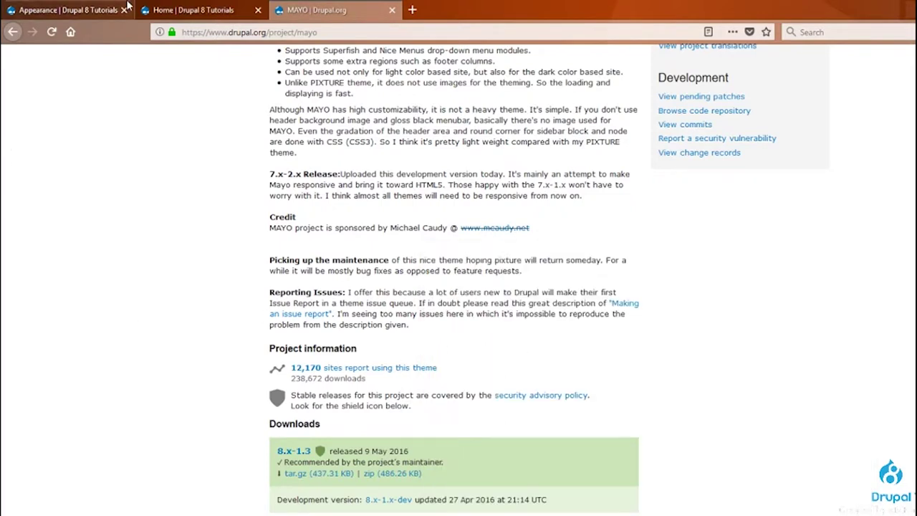
{"action": "left_click", "coordinate": [68, 10]}
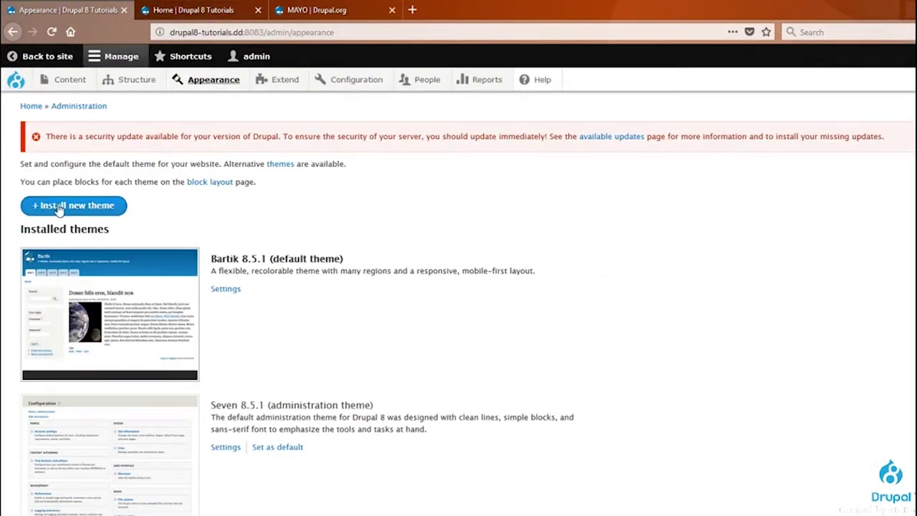
{"action": "left_click", "coordinate": [111, 208]}
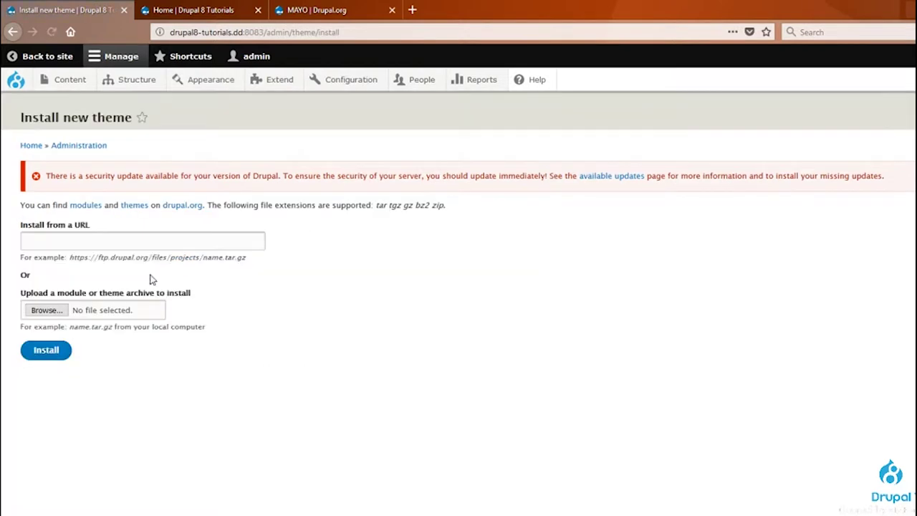
{"action": "right_click", "coordinate": [123, 244]}
{"action": "left_click", "coordinate": [147, 299]}
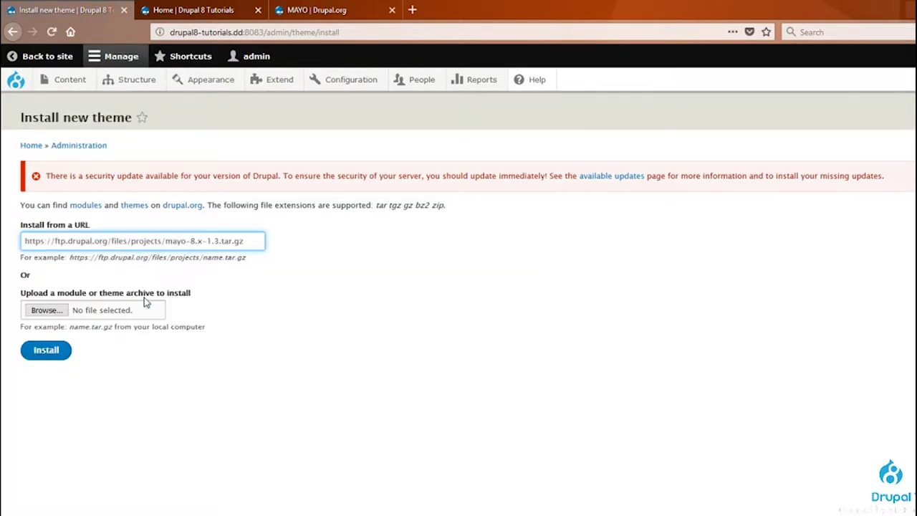
{"action": "left_click", "coordinate": [333, 10]}
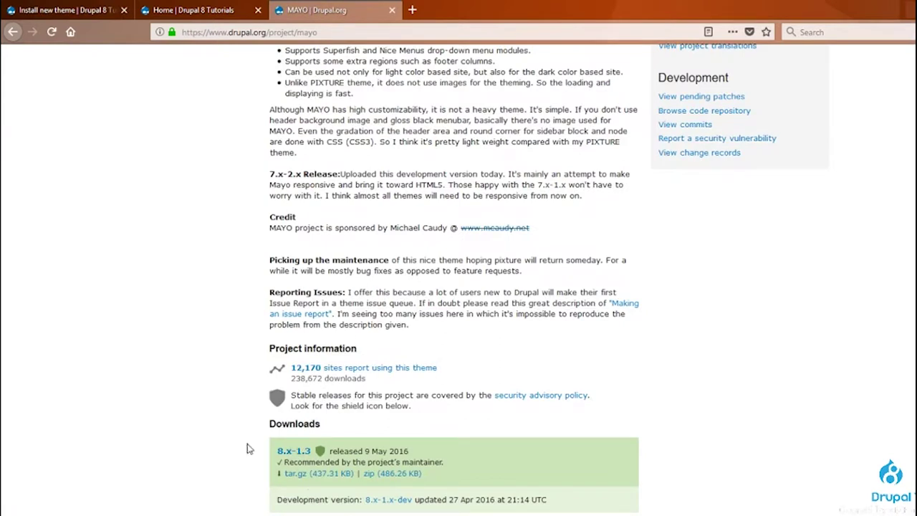
{"action": "left_click", "coordinate": [32, 9]}
{"action": "left_click", "coordinate": [39, 351]}
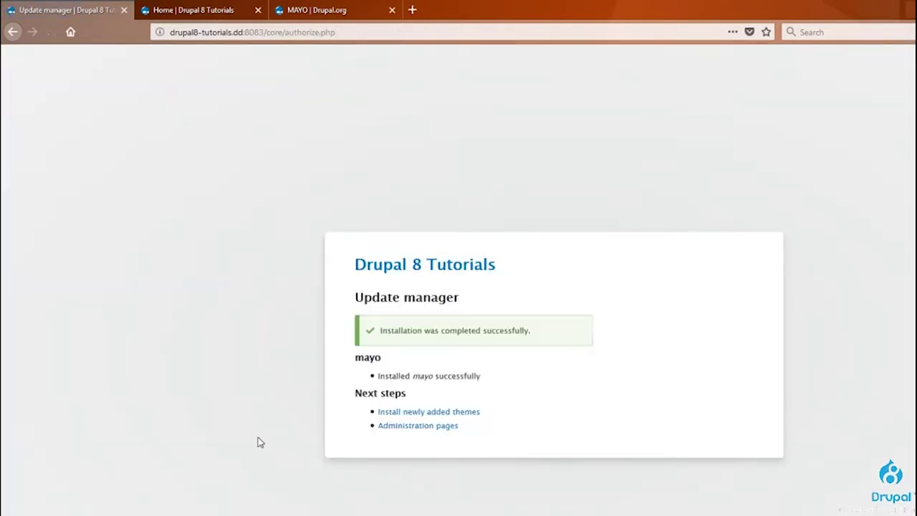
Go on to the newly added themes and find Mayo 8.x-1.3 among the uninstalled themes.
{"action": "left_click", "coordinate": [400, 413]}
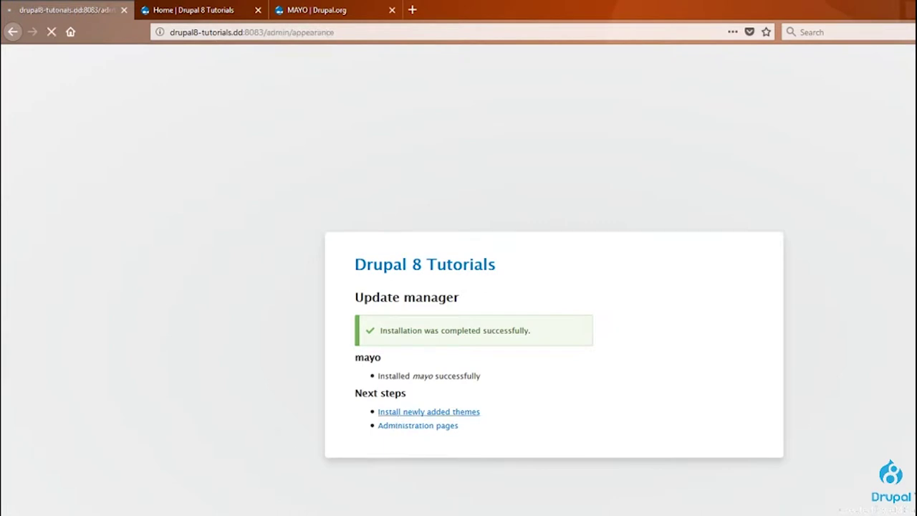
{"action": "scroll", "coordinate": [198, 465], "scroll_direction": "down", "scroll_amount": 2}
{"action": "scroll", "coordinate": [199, 466], "scroll_direction": "down", "scroll_amount": 5}
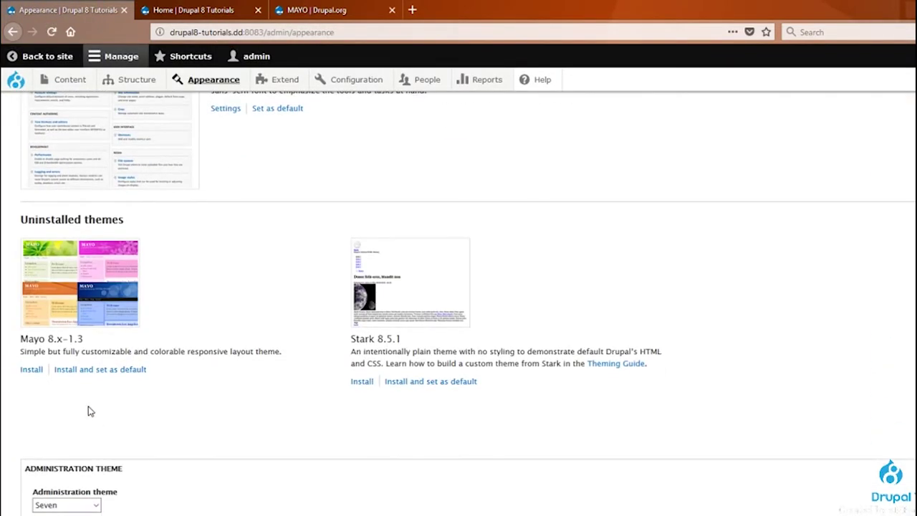
{"action": "left_click_drag", "start_coordinate": [213, 328], "coordinate": [21, 337]}
{"action": "left_click", "coordinate": [4, 233]}
Compare the site's home page in its current theme with the Mayo entry on the Appearance page.
{"action": "left_click", "coordinate": [192, 11]}
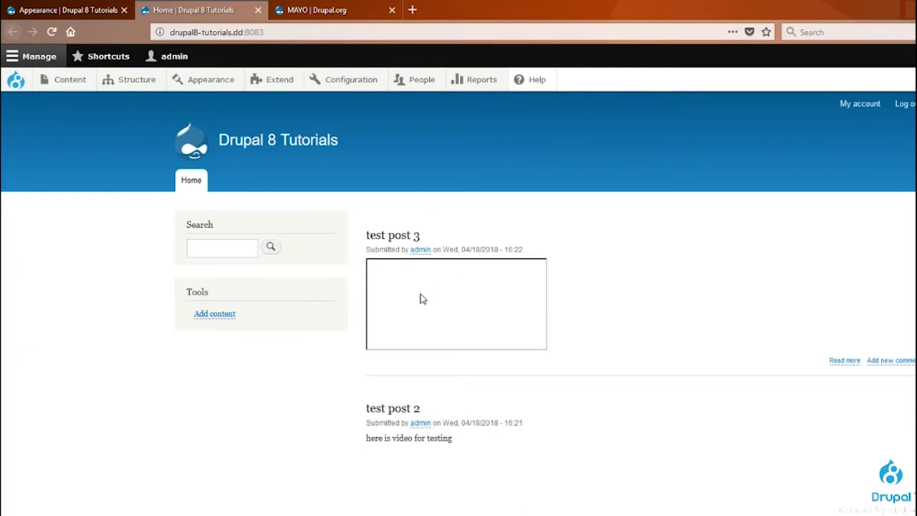
{"action": "key", "text": "ctrl+shift+Tab"}
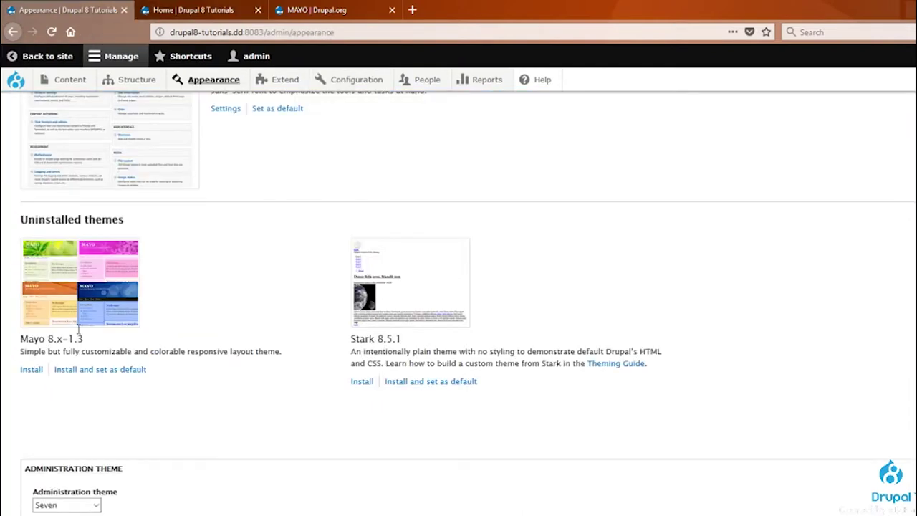
{"action": "left_click", "coordinate": [194, 7]}
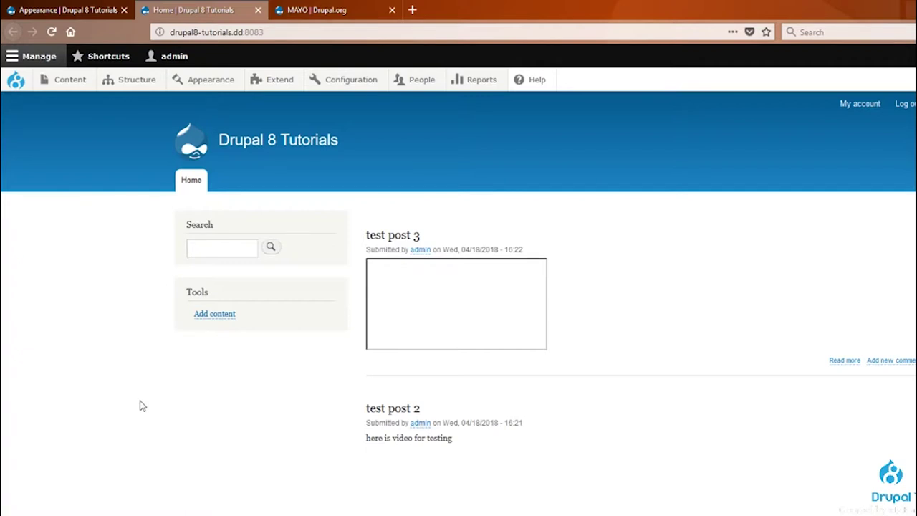
{"action": "left_click", "coordinate": [43, 10]}
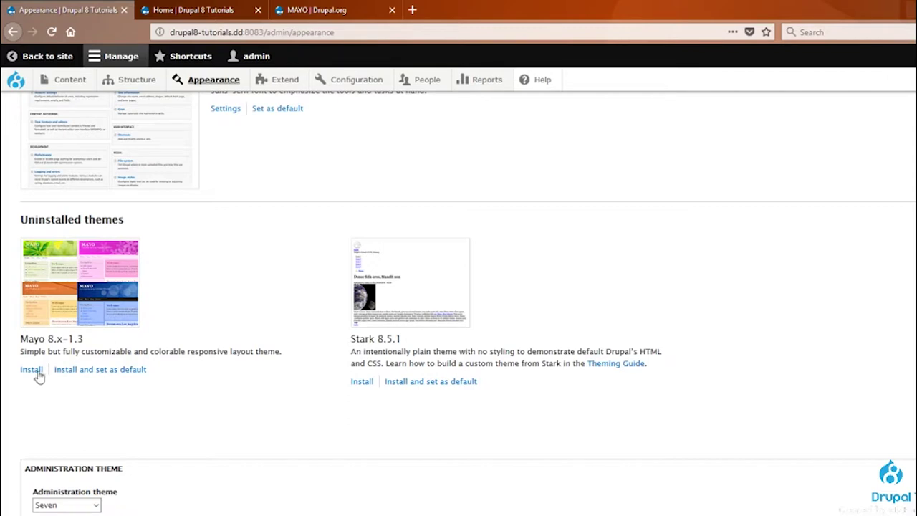
Install the Mayo 8.x-1.3 theme and set it as the default theme.
{"action": "scroll", "coordinate": [153, 400], "scroll_direction": "up", "scroll_amount": 5}
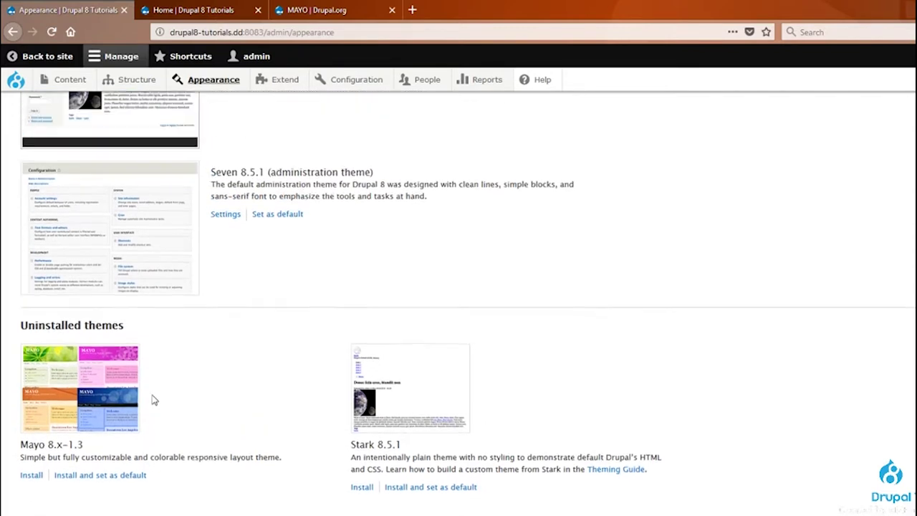
{"action": "scroll", "coordinate": [100, 501], "scroll_direction": "down", "scroll_amount": 1}
{"action": "left_click", "coordinate": [101, 505]}
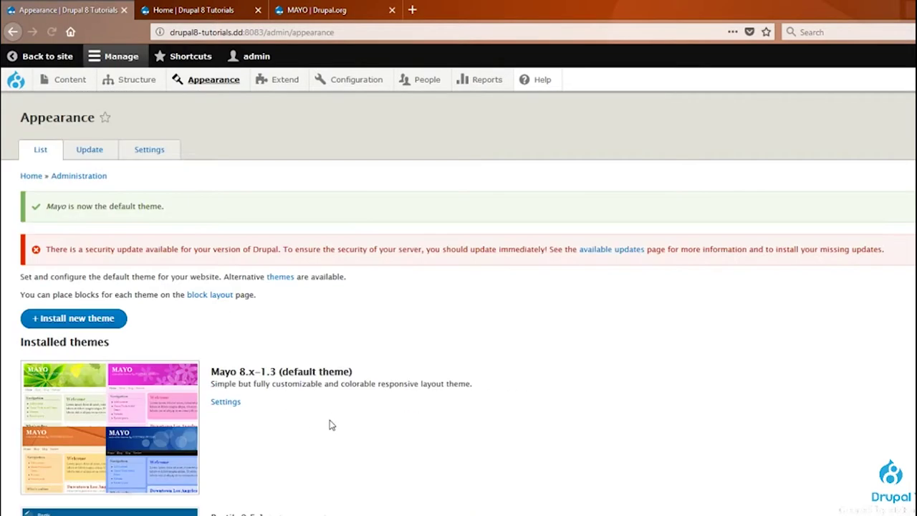
Review Mayo among the installed themes and reload the site's home page to view it in the new theme.
{"action": "scroll", "coordinate": [206, 355], "scroll_direction": "down", "scroll_amount": 2}
{"action": "scroll", "coordinate": [205, 355], "scroll_direction": "down", "scroll_amount": 2}
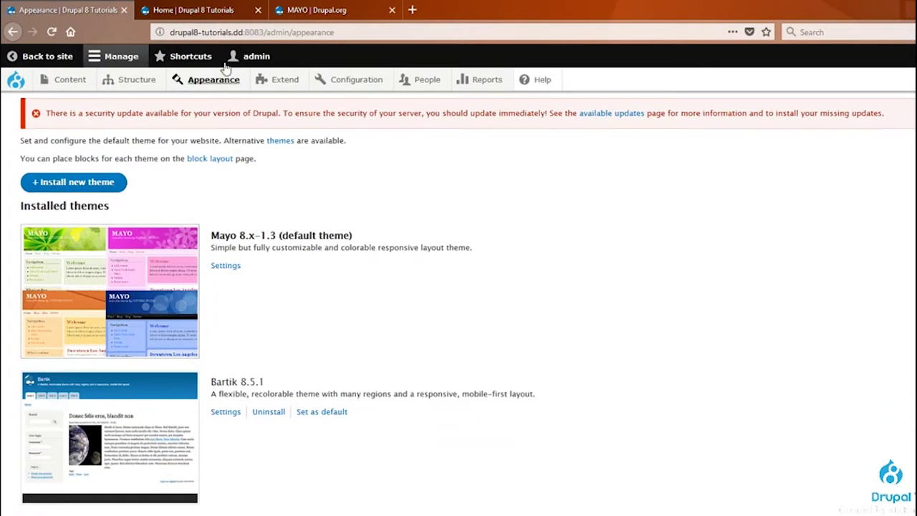
{"action": "left_click", "coordinate": [192, 10]}
{"action": "key", "text": "F5"}
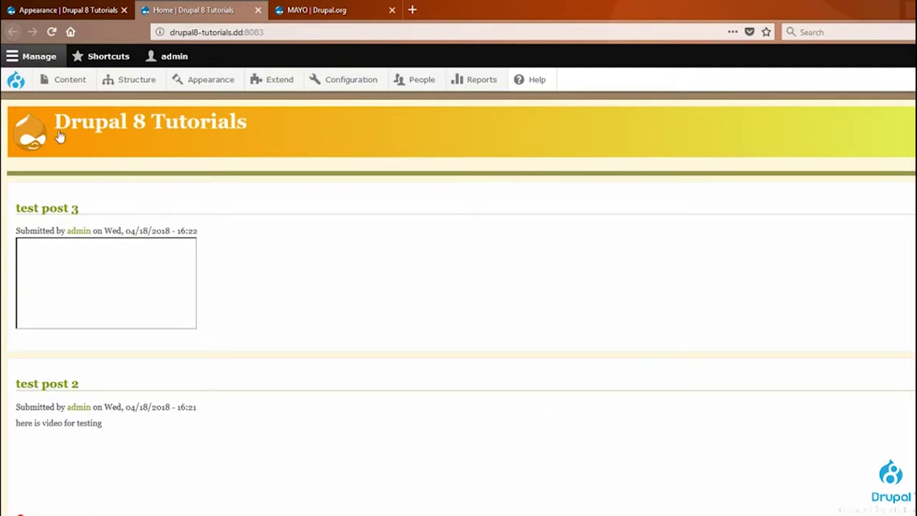
Return to the Appearance page, review the installed themes and open the Mayo theme's settings.
{"action": "key", "text": "ctrl+Page_Up"}
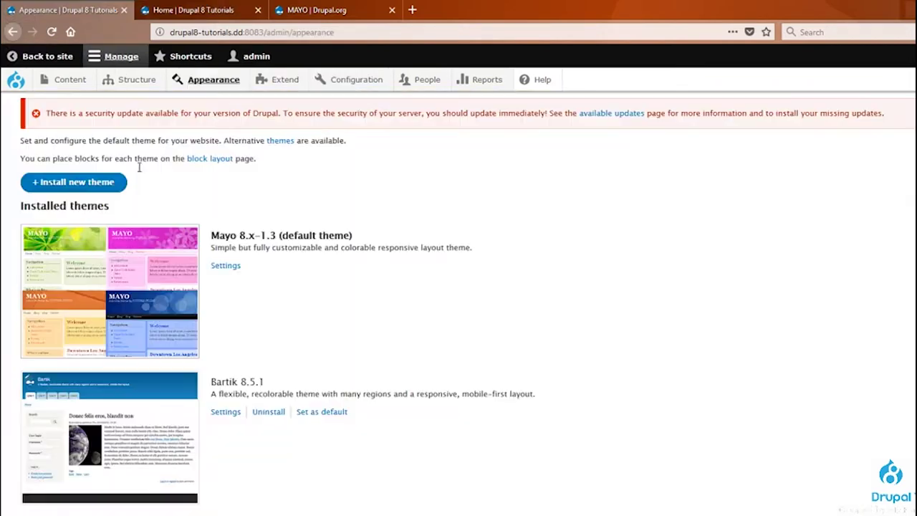
{"action": "scroll", "coordinate": [208, 379], "scroll_direction": "down", "scroll_amount": 3}
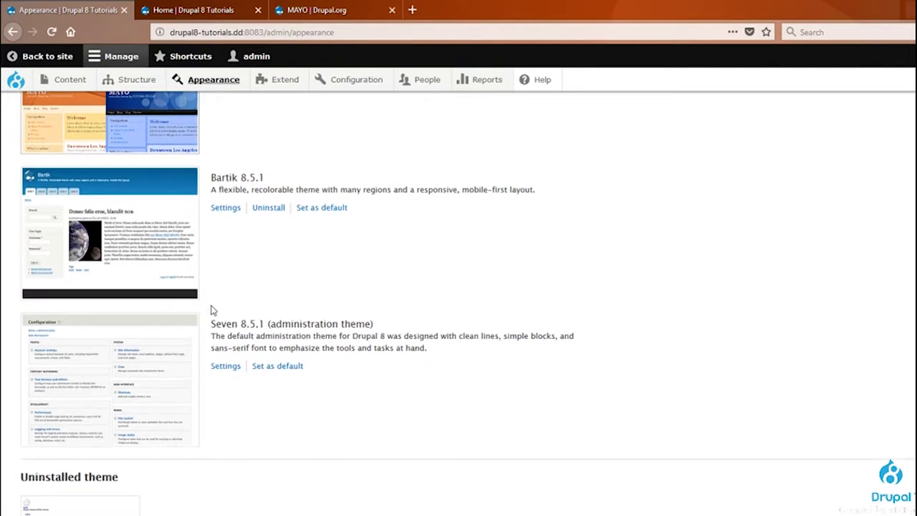
{"action": "scroll", "coordinate": [215, 308], "scroll_direction": "up", "scroll_amount": 3}
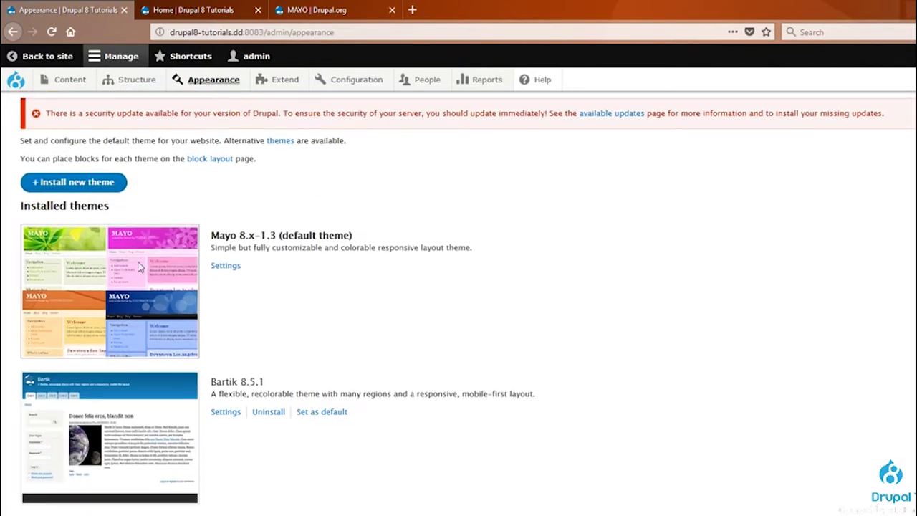
{"action": "left_click", "coordinate": [225, 269]}
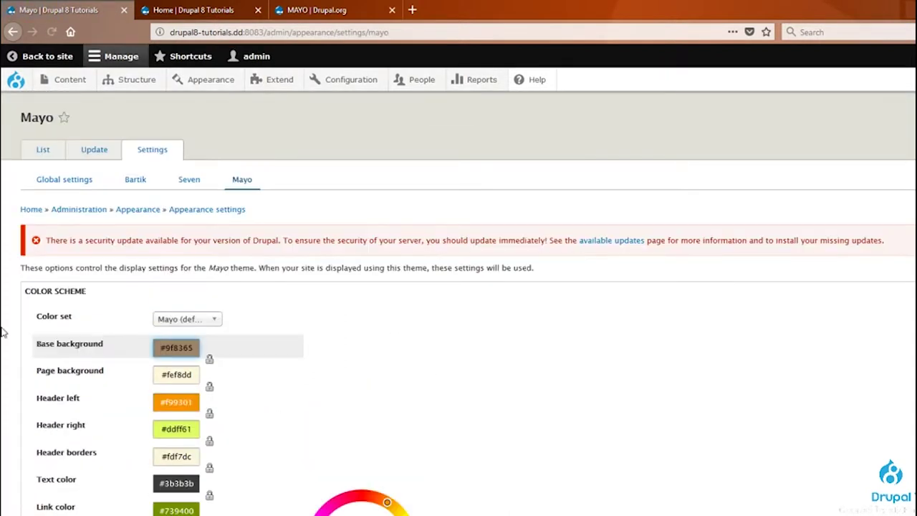
Examine the Mayo color scheme options, from the base background to the sidebar colors and the header borders.
{"action": "scroll", "coordinate": [287, 315], "scroll_direction": "down", "scroll_amount": 2}
{"action": "scroll", "coordinate": [278, 236], "scroll_direction": "down", "scroll_amount": 2}
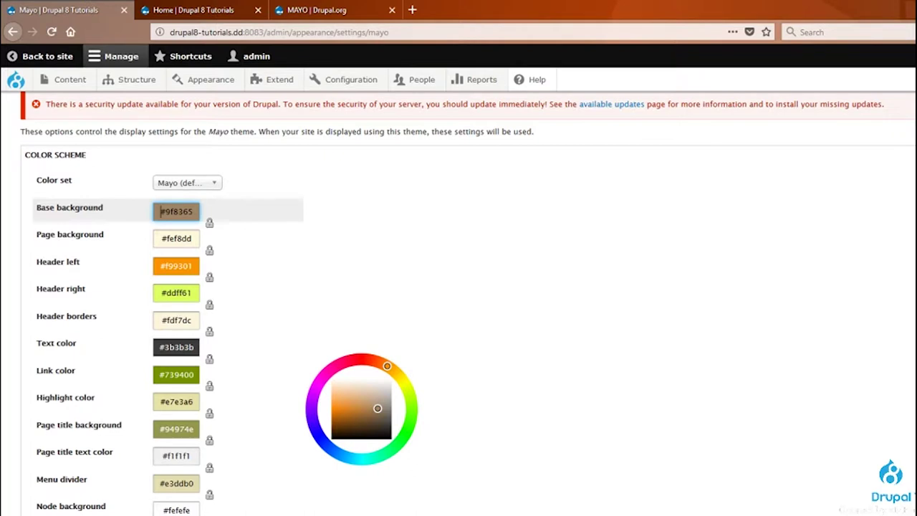
{"action": "scroll", "coordinate": [211, 228], "scroll_direction": "down", "scroll_amount": 2}
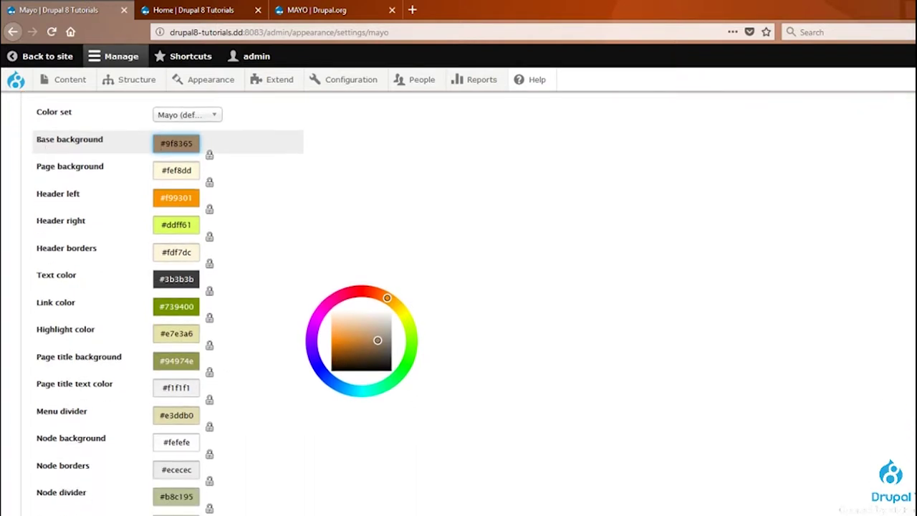
{"action": "scroll", "coordinate": [174, 266], "scroll_direction": "down", "scroll_amount": 8}
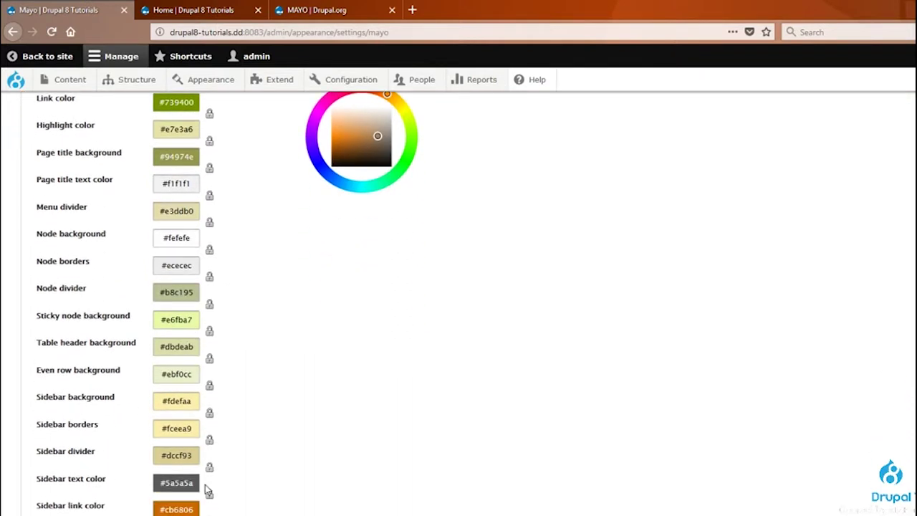
{"action": "scroll", "coordinate": [205, 459], "scroll_direction": "up", "scroll_amount": 10}
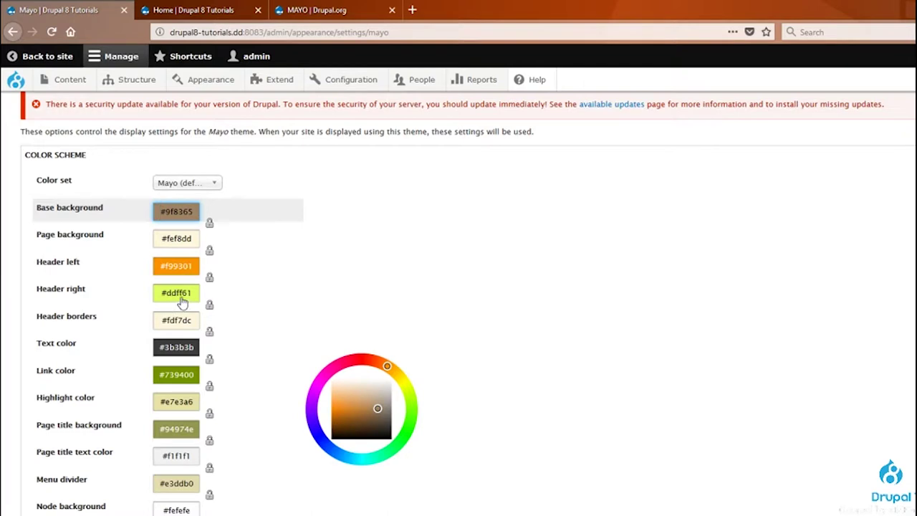
{"action": "left_click_drag", "start_coordinate": [103, 319], "coordinate": [34, 317]}
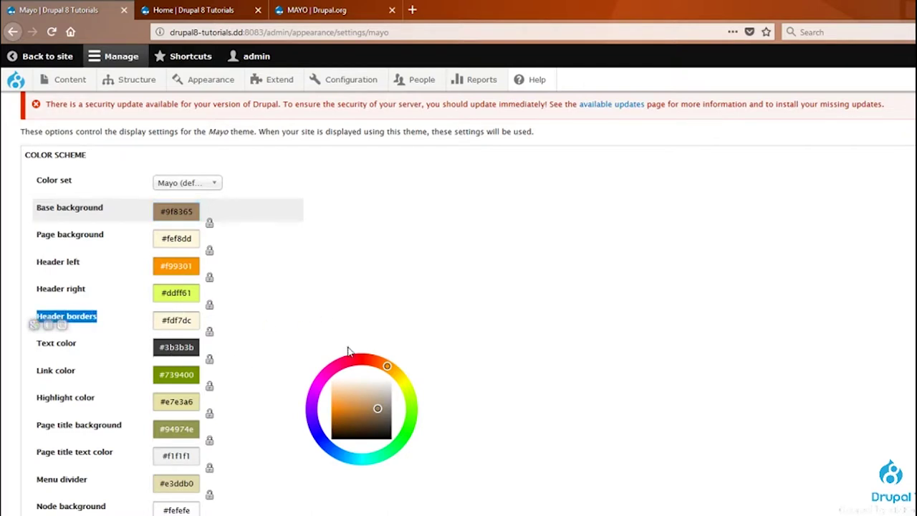
Try the Mocha and Tricolor color sets on the Mayo theme.
{"action": "left_click", "coordinate": [183, 183]}
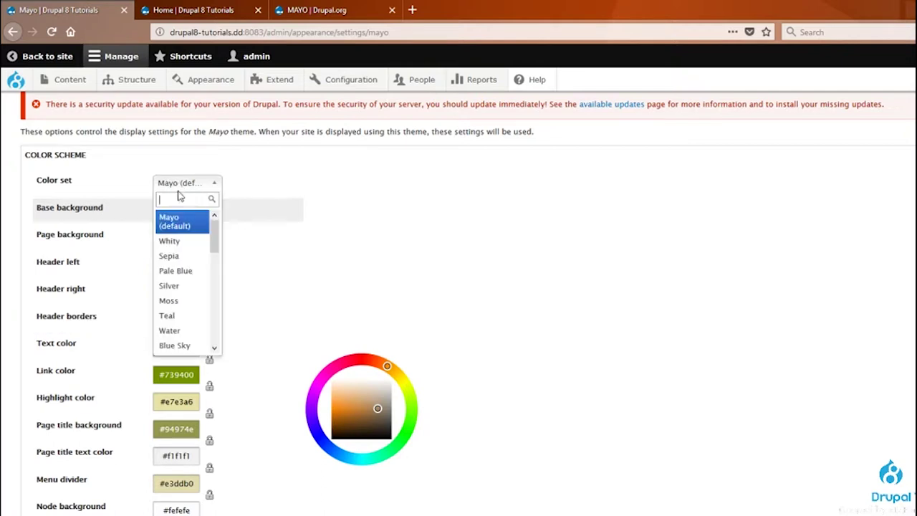
{"action": "left_click_drag", "start_coordinate": [213, 232], "coordinate": [214, 288]}
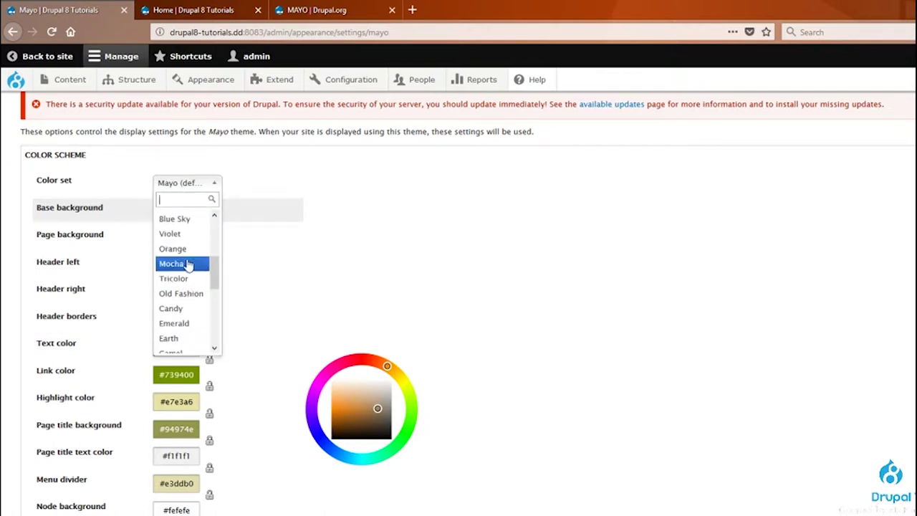
{"action": "left_click", "coordinate": [188, 263]}
{"action": "left_click", "coordinate": [187, 183]}
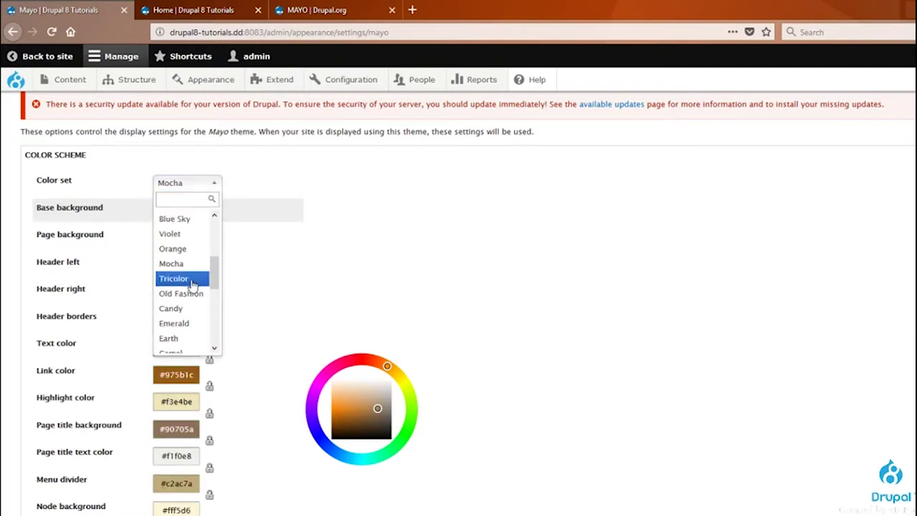
{"action": "left_click", "coordinate": [185, 218]}
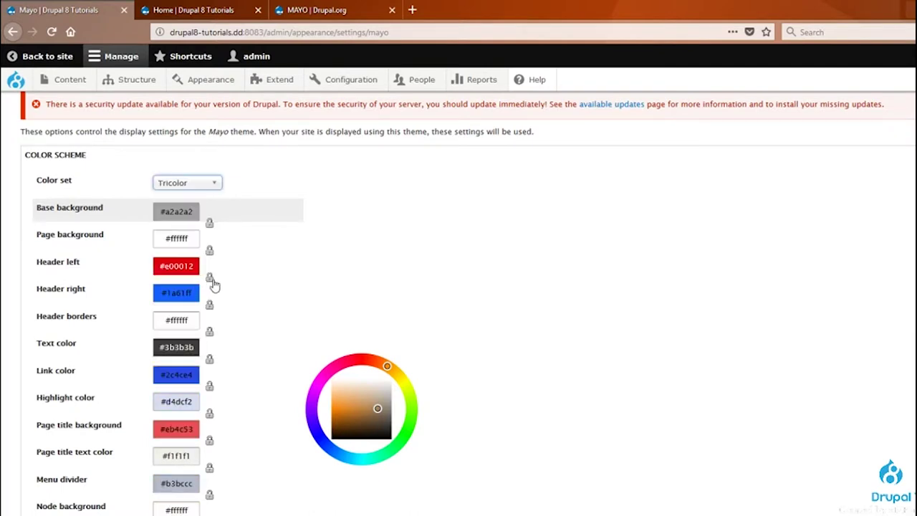
Set the Mayo theme's color set to Old Fashion and save the configuration.
{"action": "left_click", "coordinate": [180, 185]}
{"action": "left_click", "coordinate": [180, 295]}
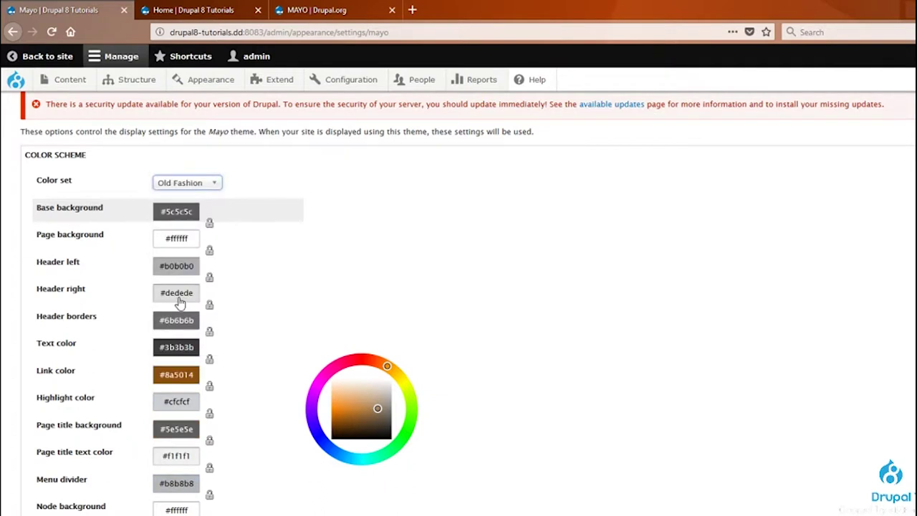
{"action": "scroll", "coordinate": [182, 301], "scroll_direction": "up", "scroll_amount": 3}
{"action": "scroll", "coordinate": [459, 303], "scroll_direction": "down", "scroll_amount": 10}
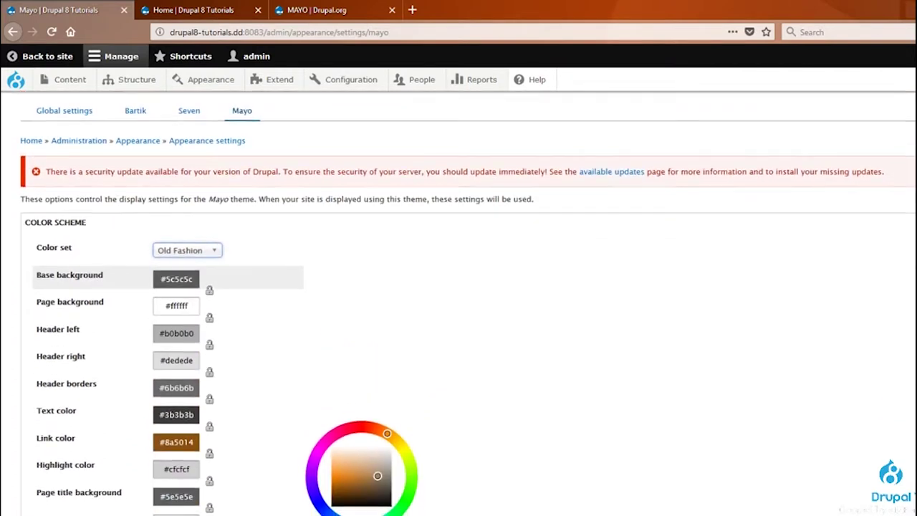
{"action": "scroll", "coordinate": [224, 304], "scroll_direction": "down", "scroll_amount": 5}
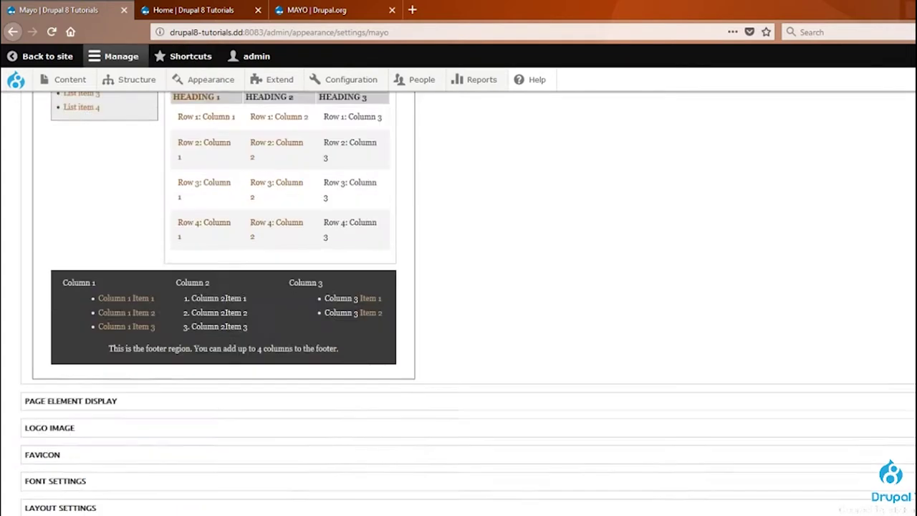
{"action": "scroll", "coordinate": [459, 301], "scroll_direction": "down", "scroll_amount": 1}
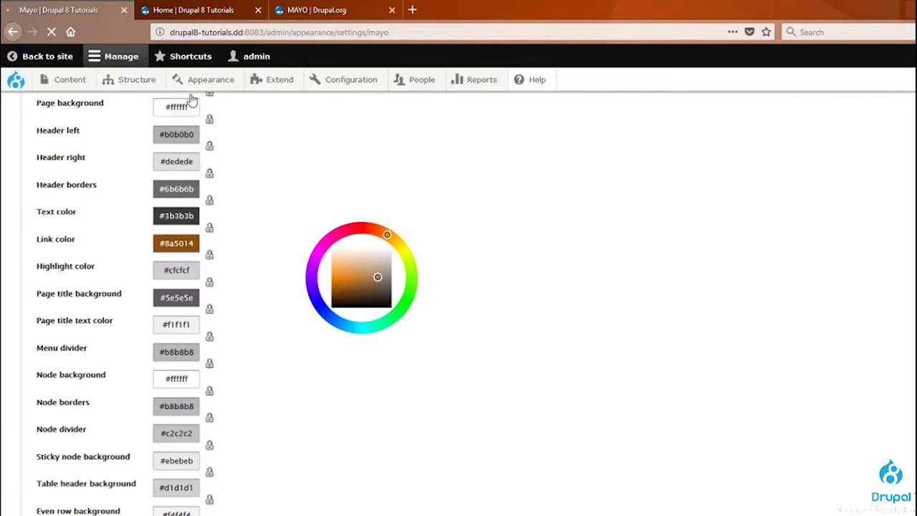
Reload the site's home page to view it with the Old Fashion colors.
{"action": "left_click", "coordinate": [193, 10]}
{"action": "left_click", "coordinate": [51, 32]}
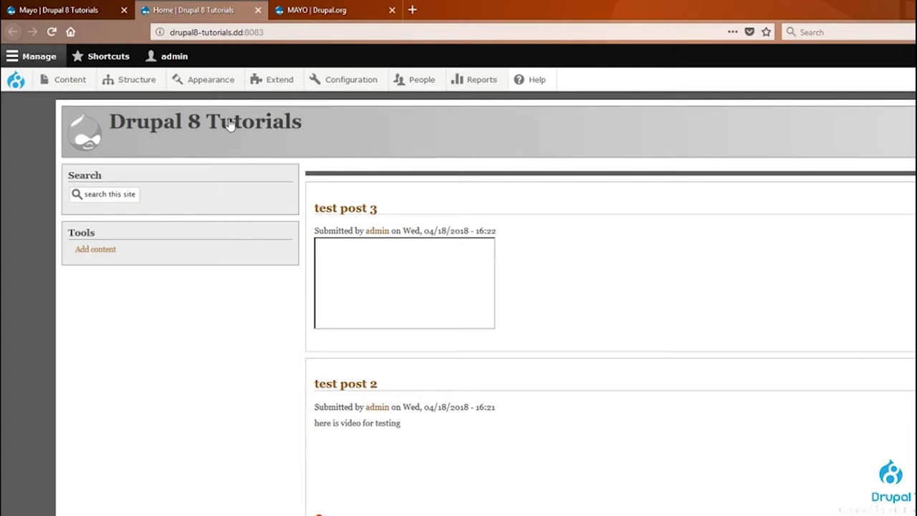
{"action": "left_click", "coordinate": [336, 9]}
{"action": "left_click", "coordinate": [92, 7]}
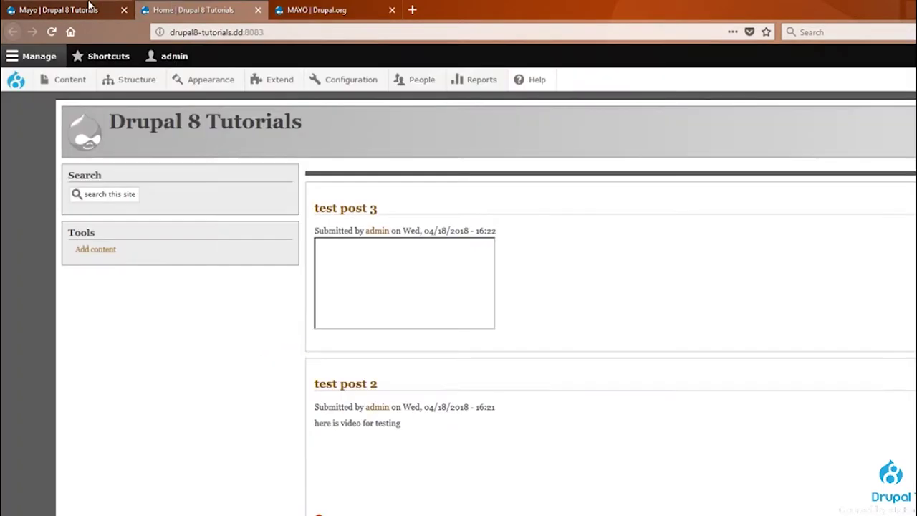
Return to the Mayo theme settings, review the saved color scheme fields and open the Seven theme's settings.
{"action": "left_click", "coordinate": [95, 6]}
{"action": "scroll", "coordinate": [227, 420], "scroll_direction": "down", "scroll_amount": 1}
{"action": "scroll", "coordinate": [227, 420], "scroll_direction": "up", "scroll_amount": 1}
{"action": "scroll", "coordinate": [154, 343], "scroll_direction": "down", "scroll_amount": 1}
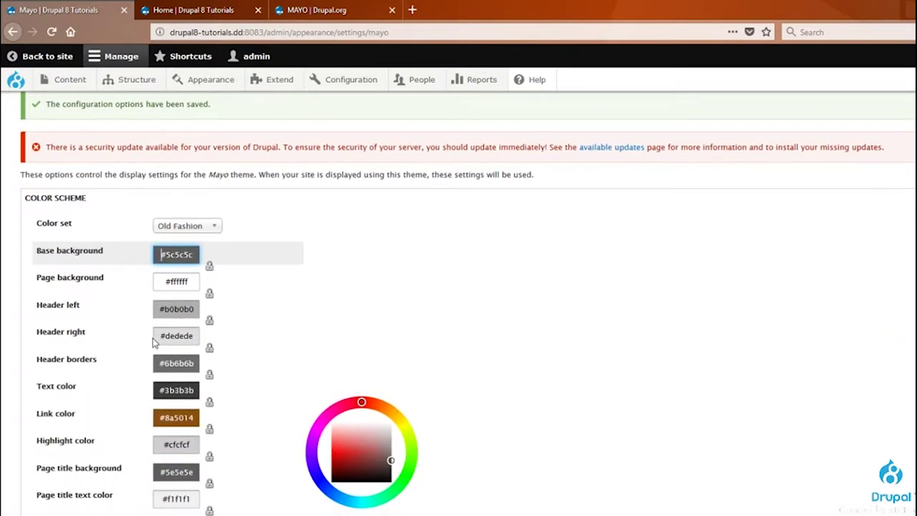
{"action": "scroll", "coordinate": [179, 379], "scroll_direction": "down", "scroll_amount": 3}
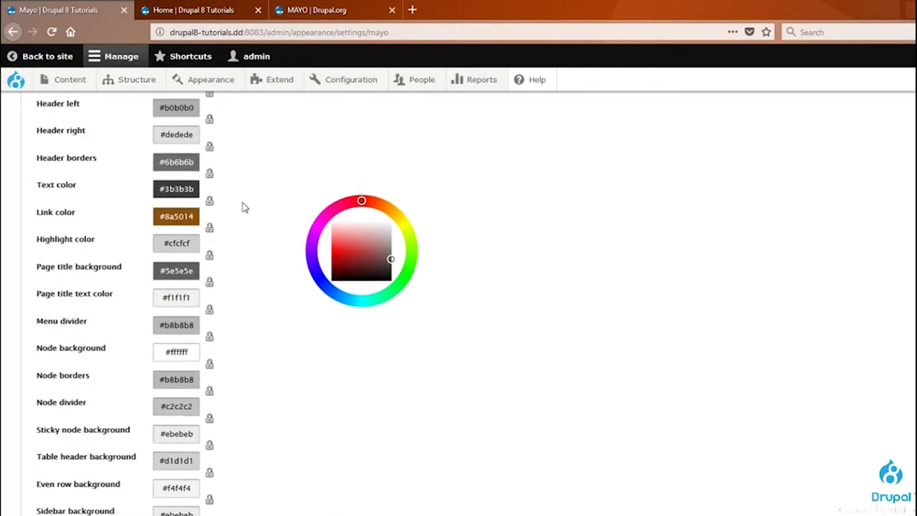
{"action": "scroll", "coordinate": [242, 207], "scroll_direction": "up", "scroll_amount": 5}
{"action": "left_click", "coordinate": [192, 189]}
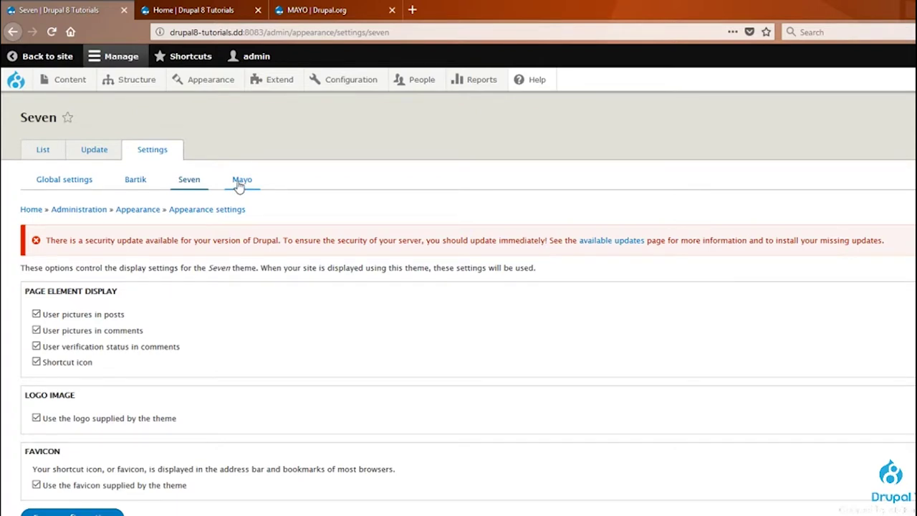
Switch to Acquia Dev Desktop, open the site's local code folder and browse to themes/mayo/css.
{"action": "key", "text": "alt+Tab"}
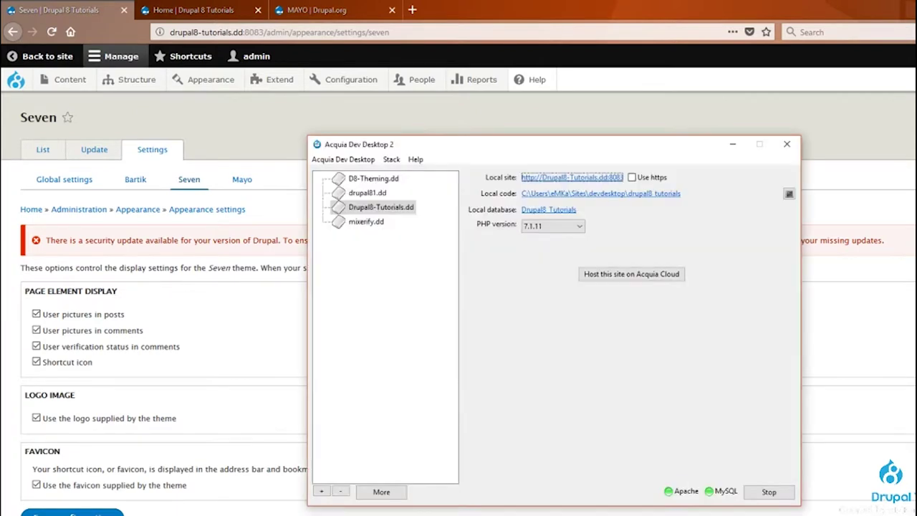
{"action": "left_click", "coordinate": [644, 194]}
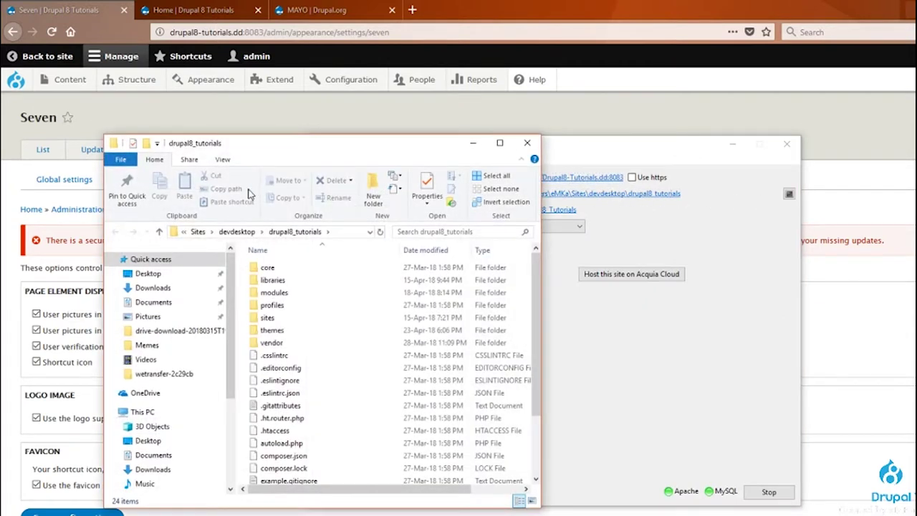
{"action": "double_click", "coordinate": [272, 333]}
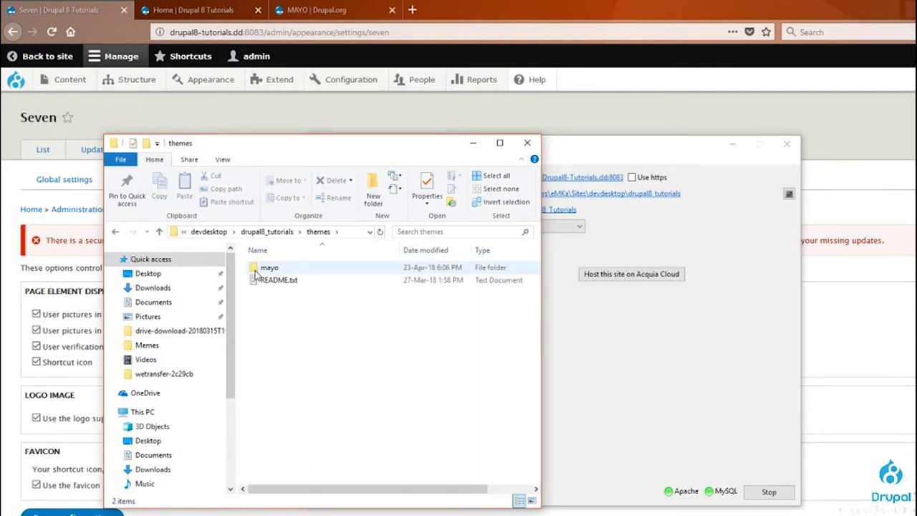
{"action": "double_click", "coordinate": [258, 269]}
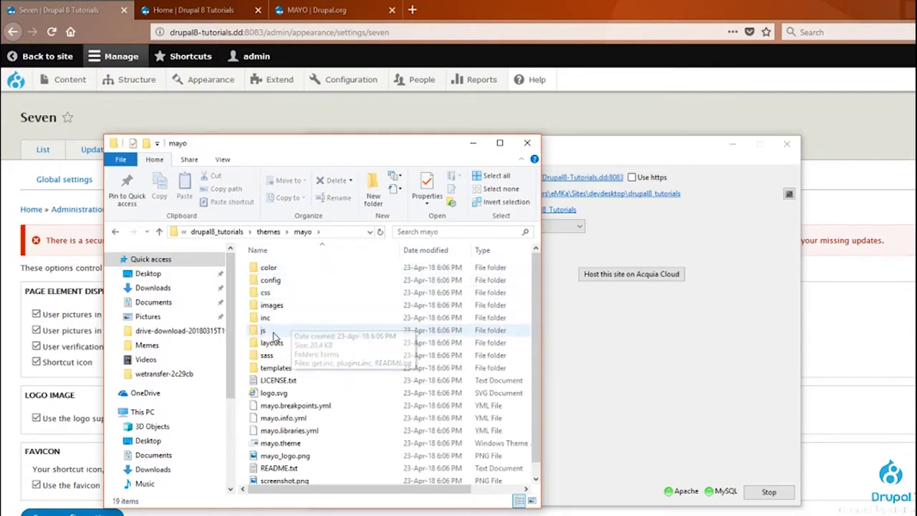
{"action": "double_click", "coordinate": [265, 292]}
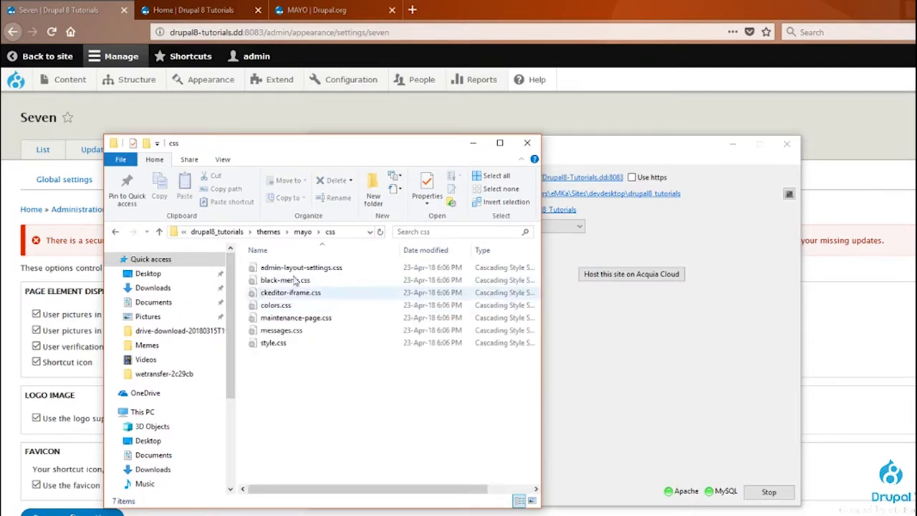
Open Mayo's style.css in Sublime Text to view its code, and close the file and the editor.
{"action": "left_click", "coordinate": [270, 345]}
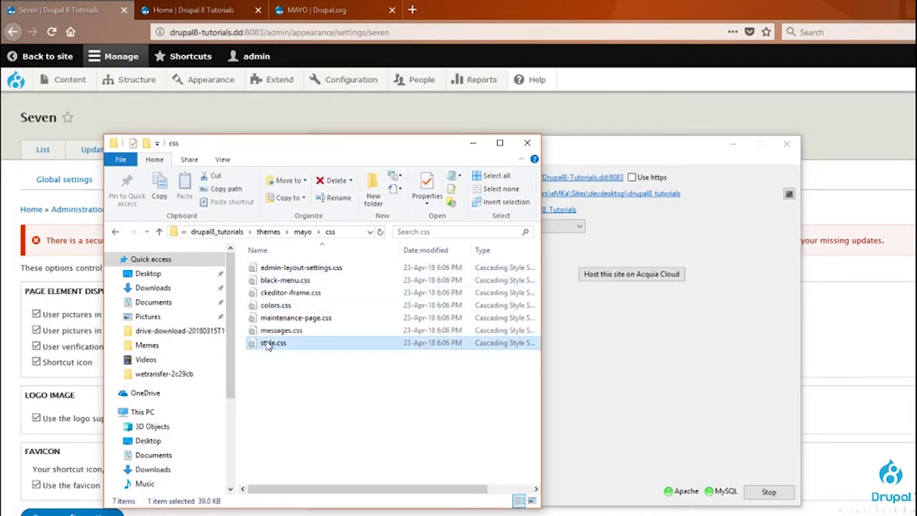
{"action": "left_click", "coordinate": [263, 389]}
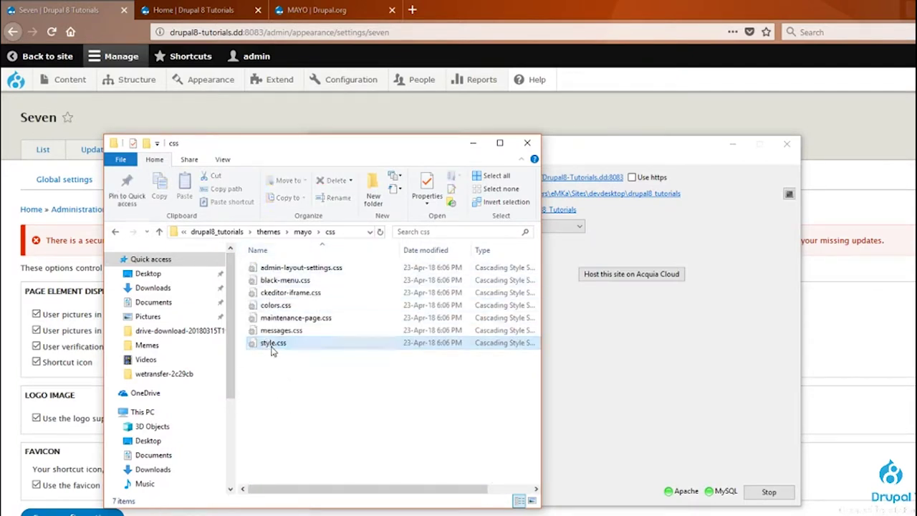
{"action": "right_click", "coordinate": [273, 348]}
{"action": "left_click", "coordinate": [204, 386]}
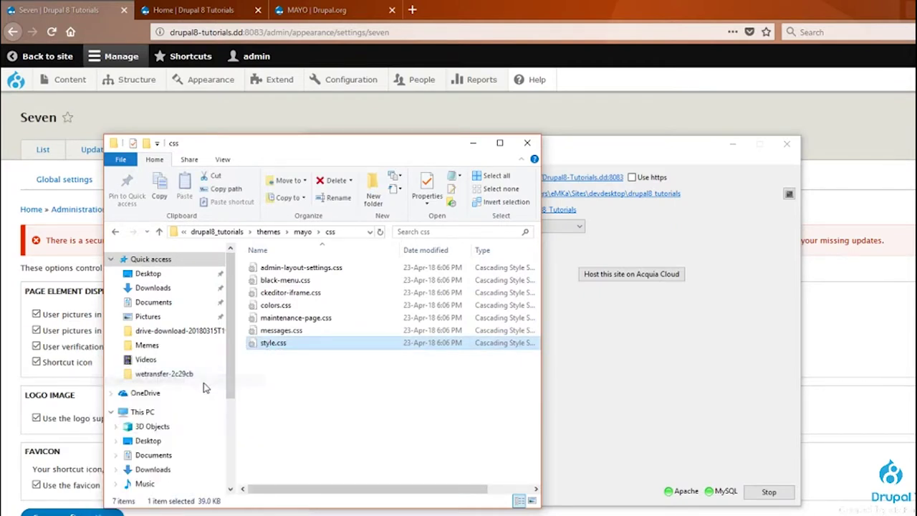
{"action": "mouse_move", "coordinate": [709, 235]}
{"action": "left_mouse_down"}
{"action": "mouse_move", "coordinate": [707, 366]}
{"action": "mouse_move", "coordinate": [704, 235]}
{"action": "left_mouse_up"}
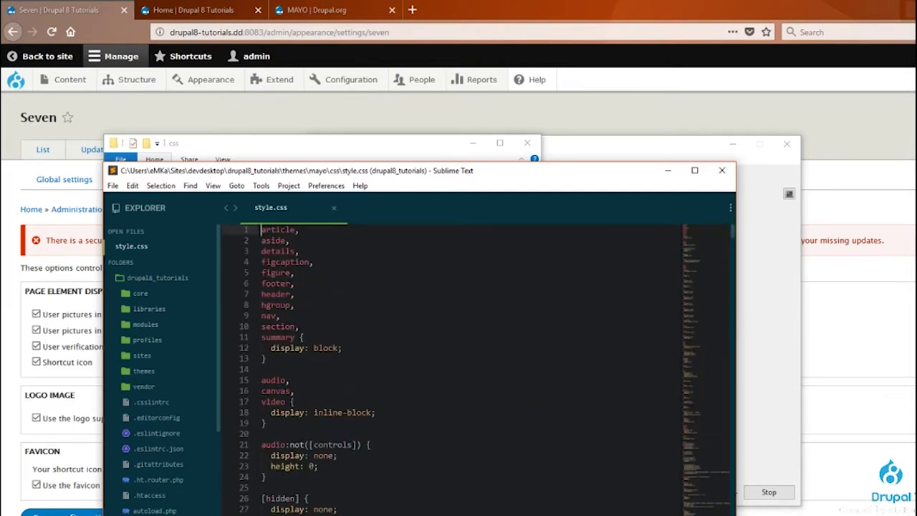
{"action": "left_click", "coordinate": [332, 209]}
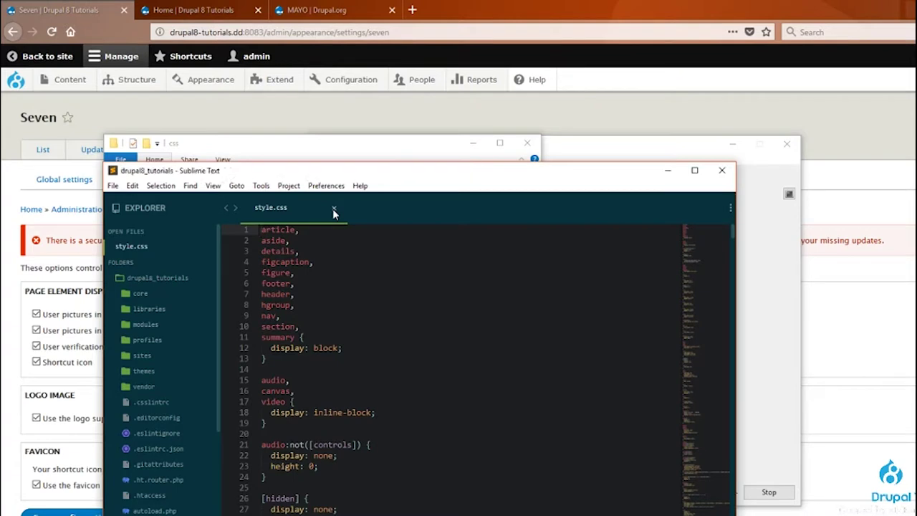
{"action": "left_click", "coordinate": [722, 170]}
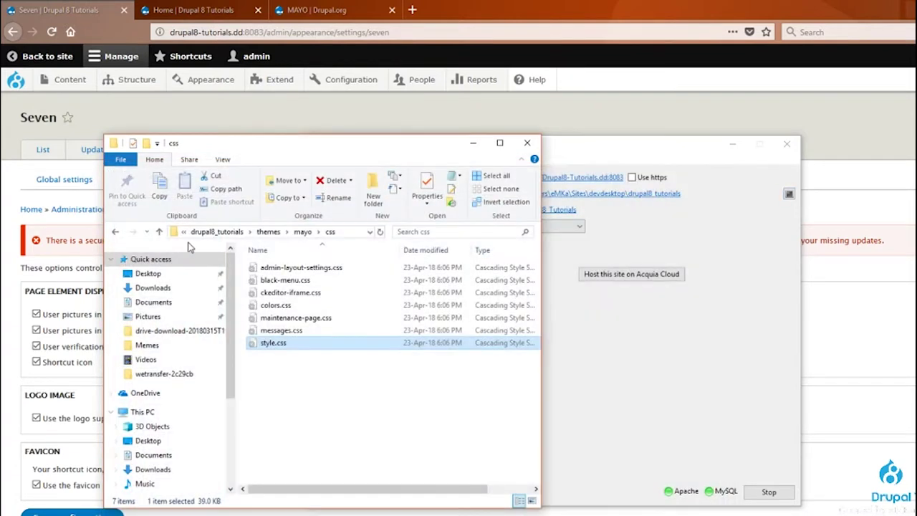
Return to the browser, reopen the Mayo theme settings and review the individual color fields.
{"action": "left_click", "coordinate": [129, 108]}
{"action": "left_click", "coordinate": [244, 181]}
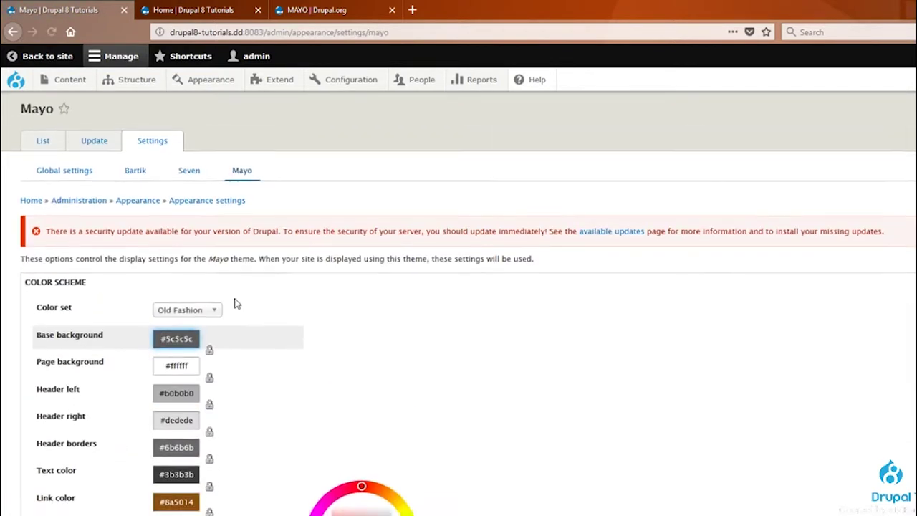
{"action": "scroll", "coordinate": [268, 362], "scroll_direction": "down", "scroll_amount": 8}
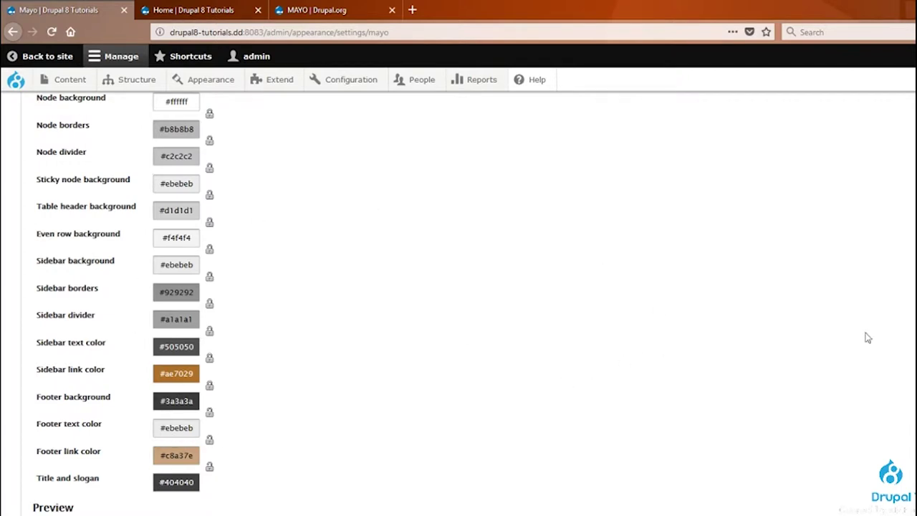
{"action": "key", "text": "alt+Tab"}
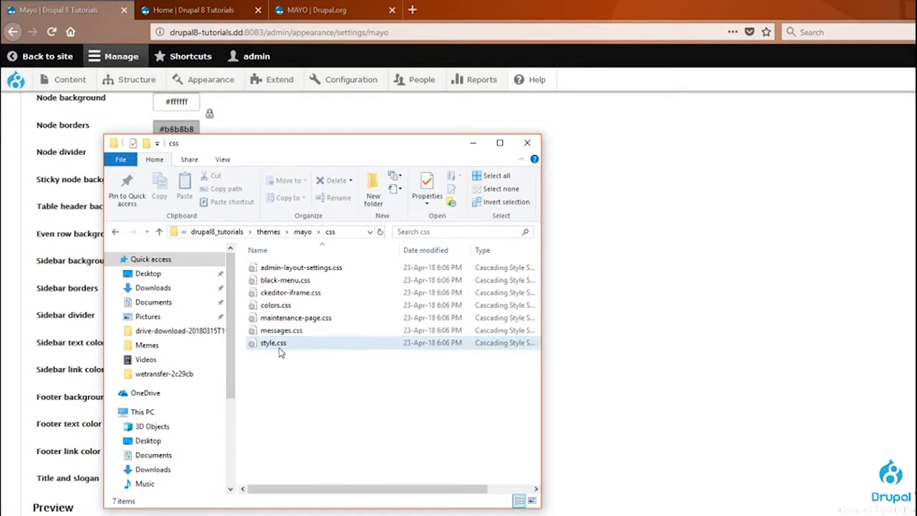
{"action": "right_click", "coordinate": [281, 351]}
{"action": "left_click", "coordinate": [331, 433]}
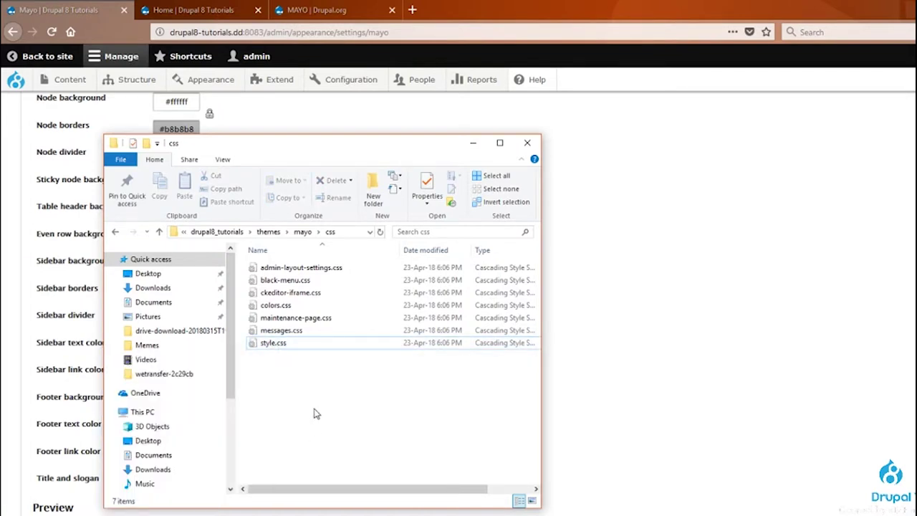
{"action": "left_click", "coordinate": [610, 384]}
Examine the Mayo color scheme preview from header to footer, along with the color fields above it.
{"action": "scroll", "coordinate": [558, 377], "scroll_direction": "down", "scroll_amount": 8}
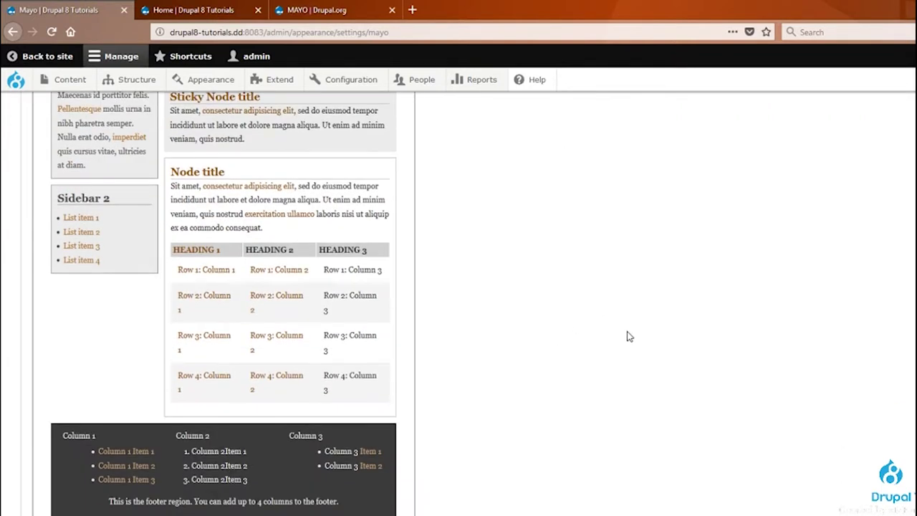
{"action": "scroll", "coordinate": [627, 336], "scroll_direction": "up", "scroll_amount": 3}
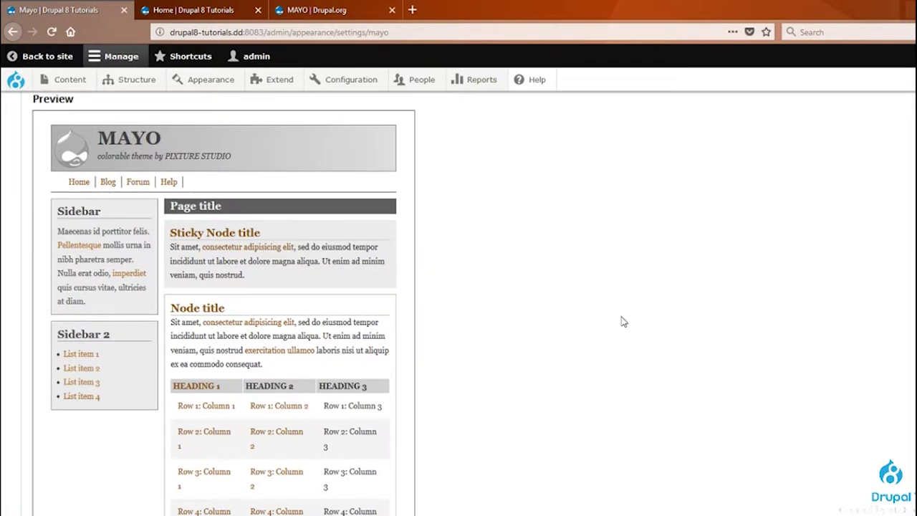
{"action": "scroll", "coordinate": [401, 291], "scroll_direction": "down", "scroll_amount": 2}
{"action": "scroll", "coordinate": [402, 291], "scroll_direction": "up", "scroll_amount": 5}
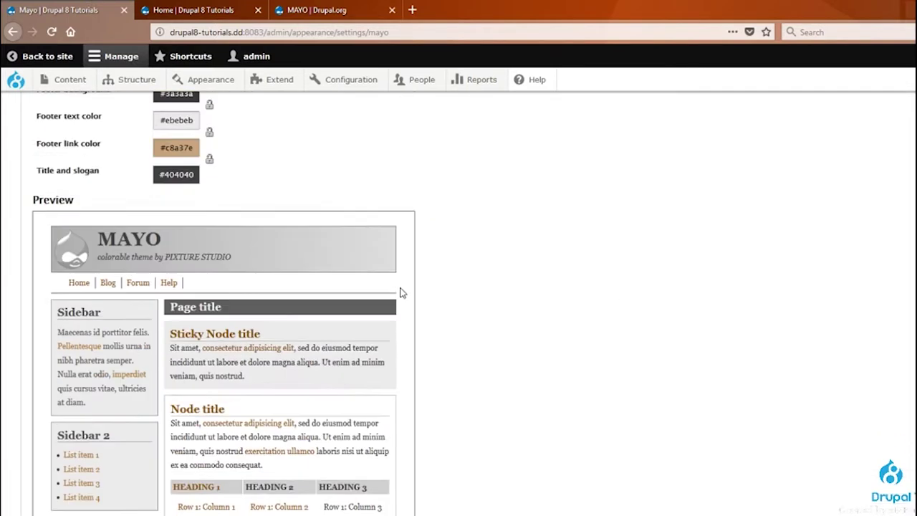
{"action": "scroll", "coordinate": [459, 301], "scroll_direction": "up", "scroll_amount": 8}
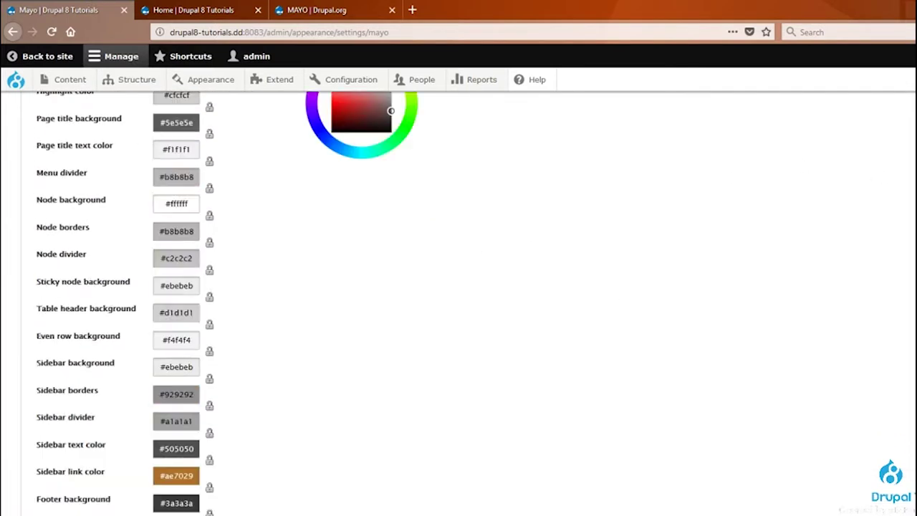
{"action": "scroll", "coordinate": [459, 301], "scroll_direction": "down", "scroll_amount": 6}
{"action": "scroll", "coordinate": [459, 301], "scroll_direction": "down", "scroll_amount": 12}
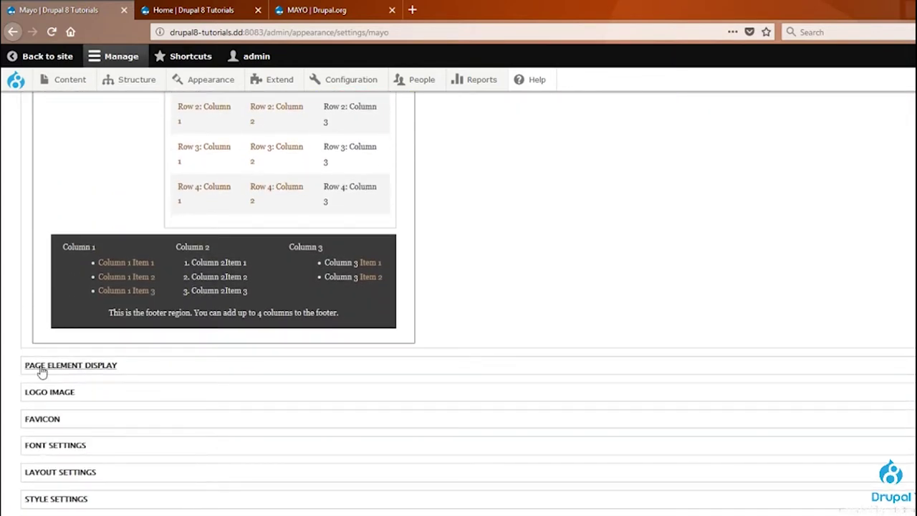
Expand the Page Element Display section of the Mayo settings and review its options.
{"action": "left_click", "coordinate": [42, 366]}
{"action": "scroll", "coordinate": [243, 384], "scroll_direction": "down", "scroll_amount": 1}
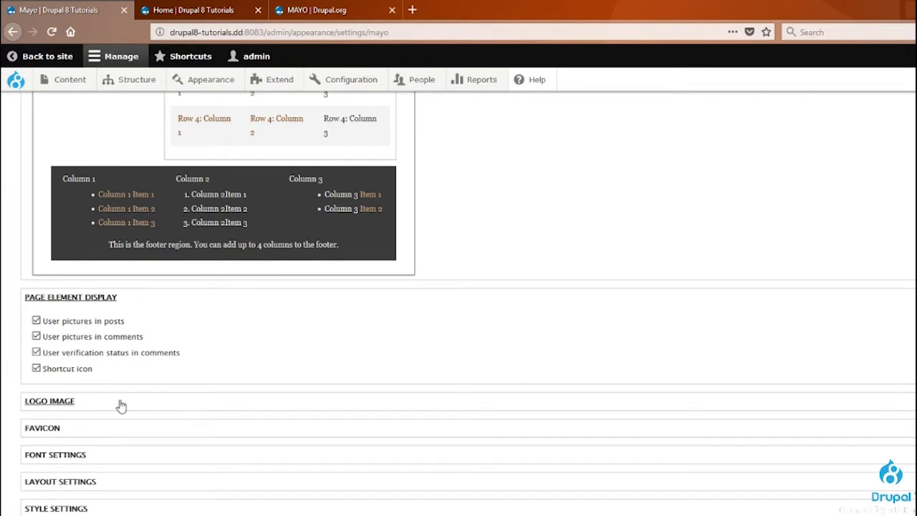
{"action": "scroll", "coordinate": [107, 408], "scroll_direction": "down", "scroll_amount": 1}
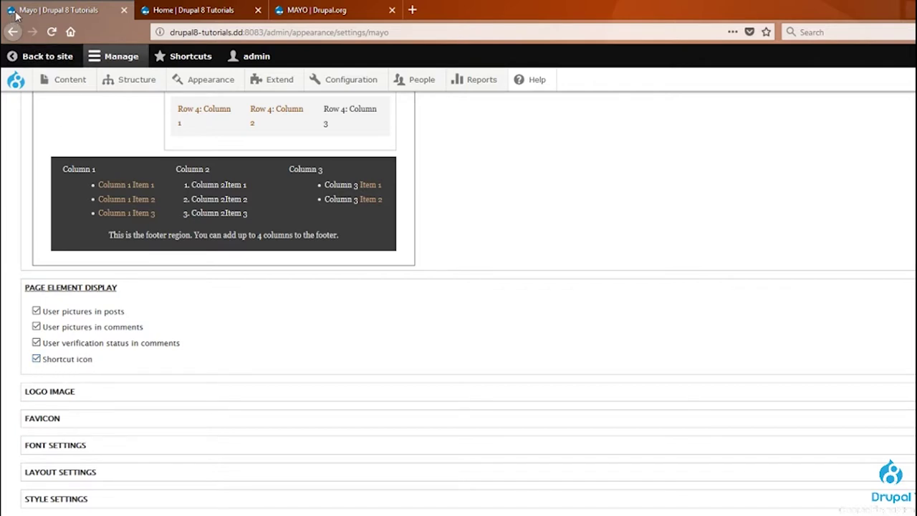
{"action": "left_click", "coordinate": [61, 364]}
{"action": "left_click", "coordinate": [59, 389]}
{"action": "left_click", "coordinate": [63, 389]}
{"action": "left_click", "coordinate": [69, 391]}
{"action": "left_click", "coordinate": [64, 394]}
{"action": "left_click", "coordinate": [64, 391]}
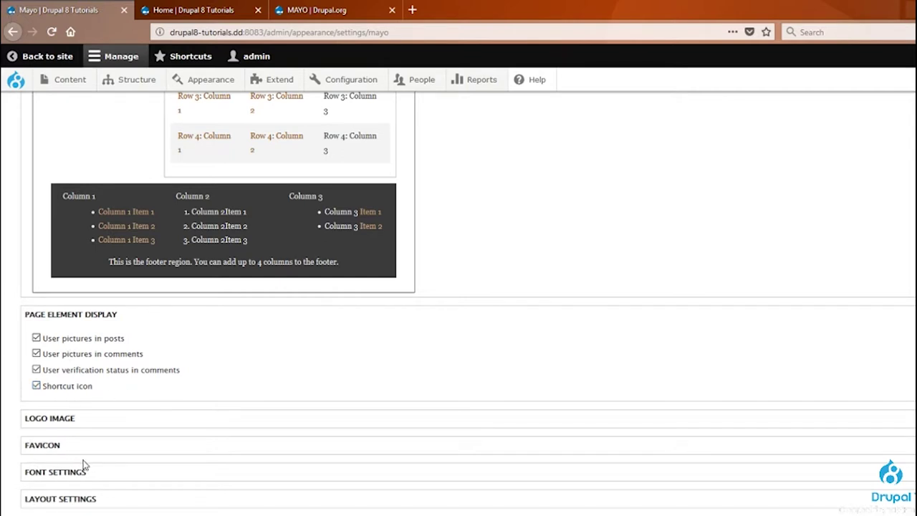
Expand the Favicon section and disable the favicon supplied by the theme to show the custom icon path and upload options.
{"action": "left_click", "coordinate": [65, 449]}
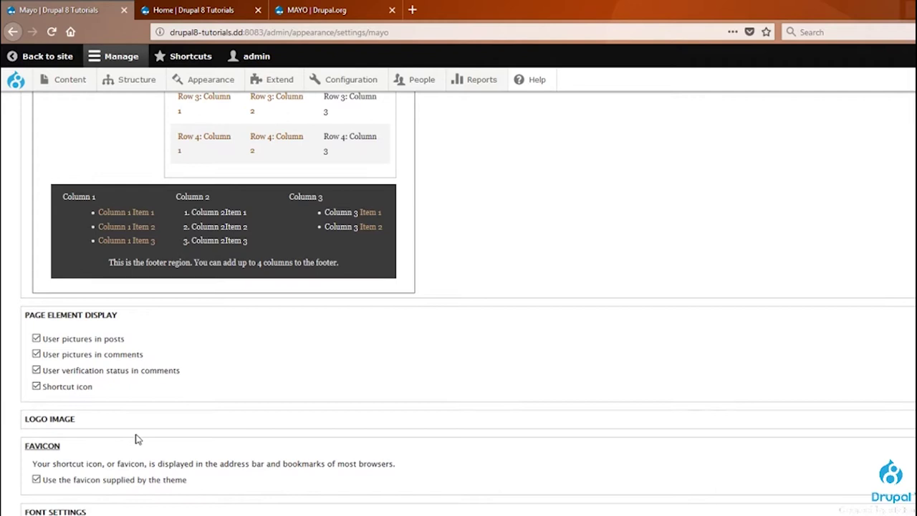
{"action": "scroll", "coordinate": [138, 430], "scroll_direction": "down", "scroll_amount": 2}
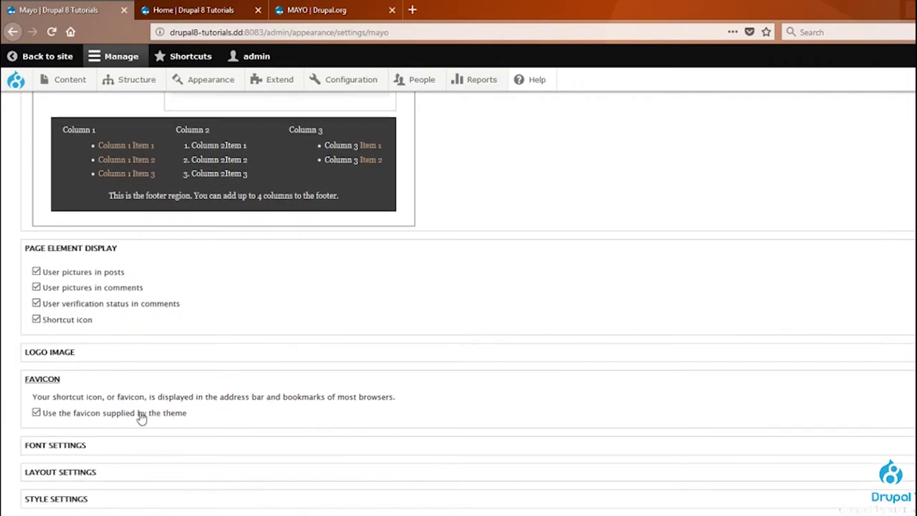
{"action": "left_click", "coordinate": [36, 413]}
{"action": "left_click", "coordinate": [69, 444]}
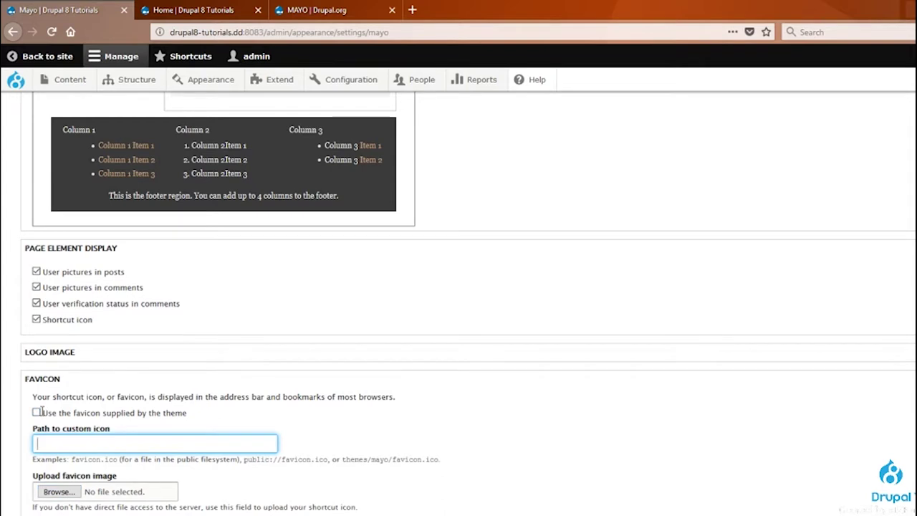
Search the web for "create favicon" in a new browser tab and open the Favicon & App Icon Generator site.
{"action": "left_click", "coordinate": [412, 9]}
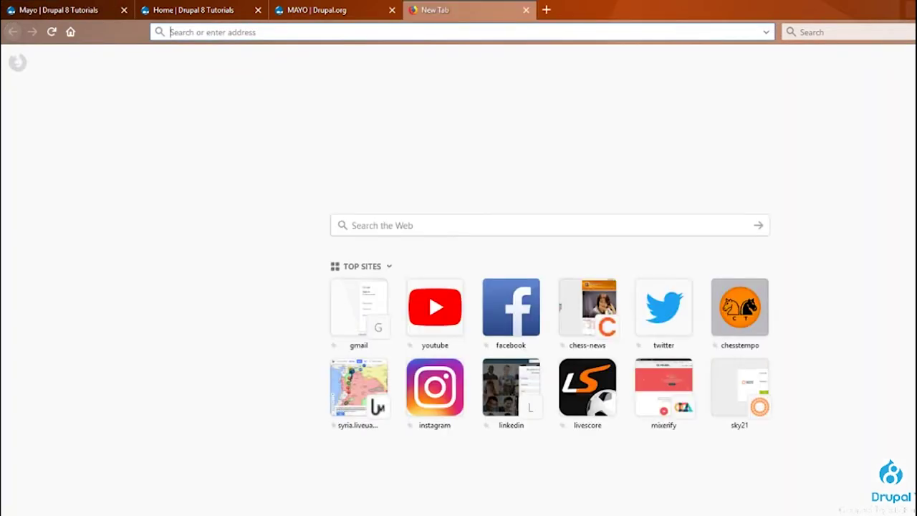
{"action": "type", "text": "cre"}
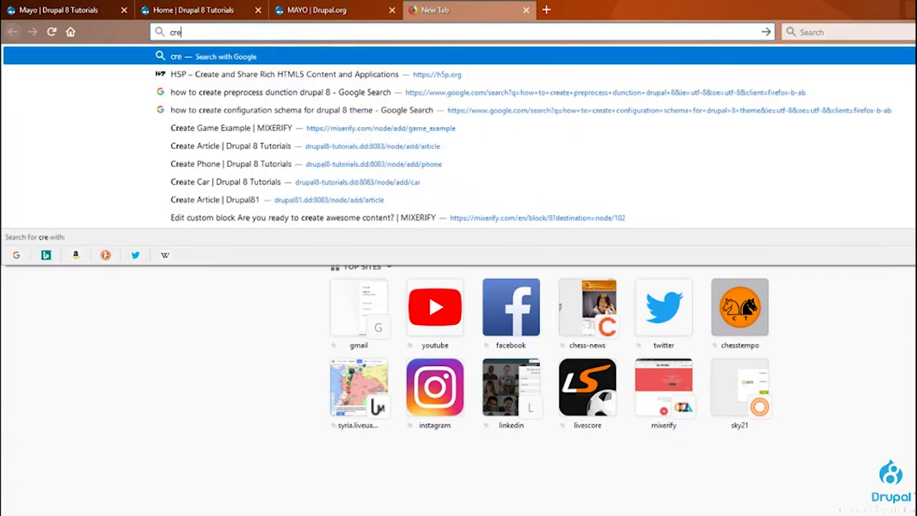
{"action": "type", "text": "ate favic"}
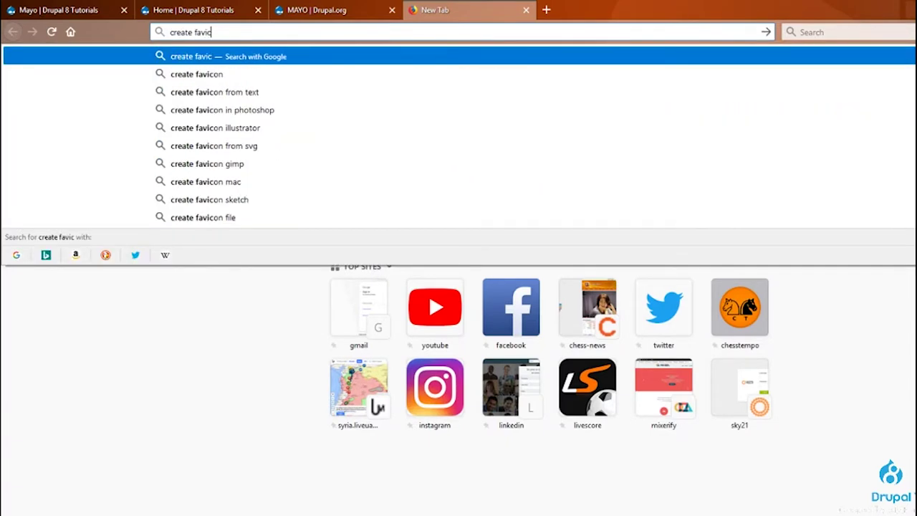
{"action": "key", "text": "BackSpace"}
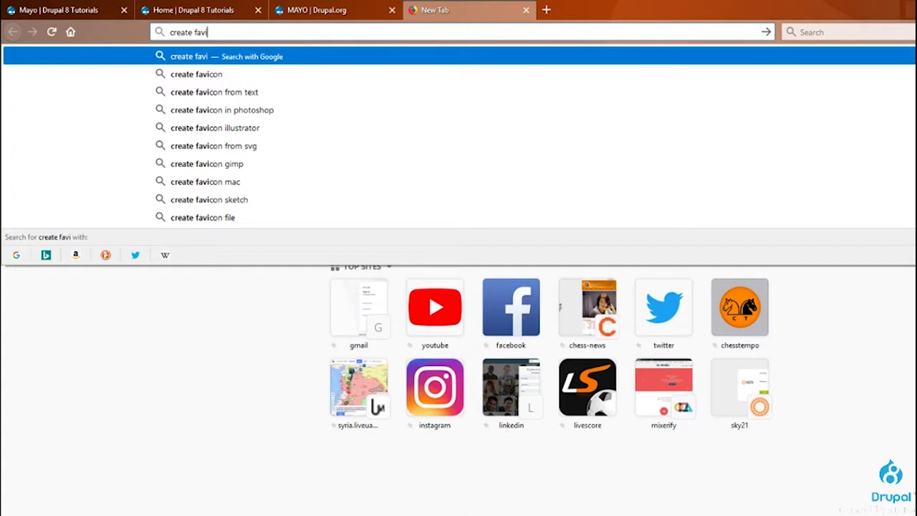
{"action": "type", "text": "con"}
{"action": "key", "text": "Return"}
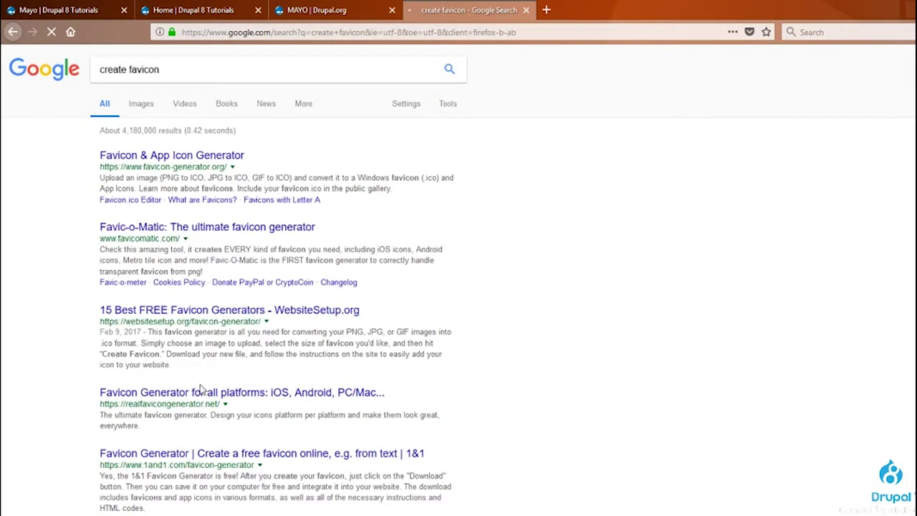
{"action": "left_click", "coordinate": [132, 155]}
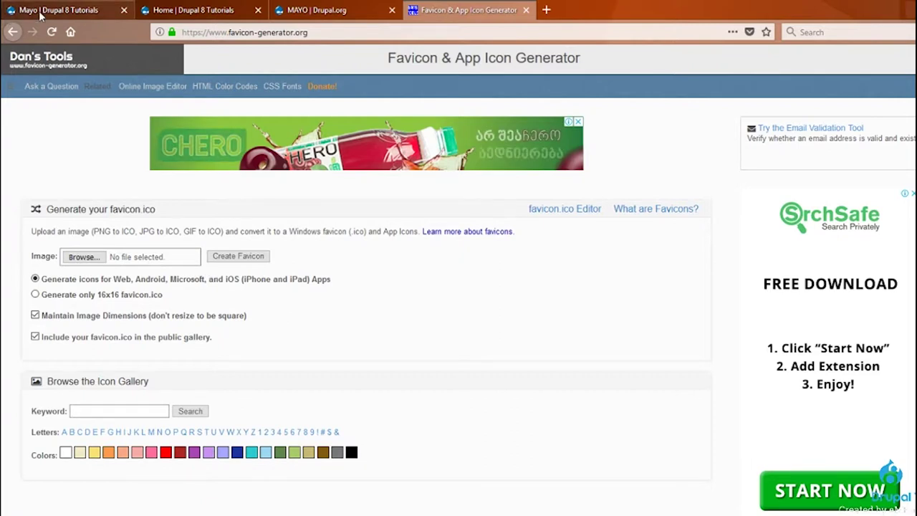
Return to the Mayo settings, re-enable the favicon supplied by the theme and collapse the Favicon section.
{"action": "left_click", "coordinate": [9, 14]}
{"action": "scroll", "coordinate": [28, 350], "scroll_direction": "down", "scroll_amount": 1}
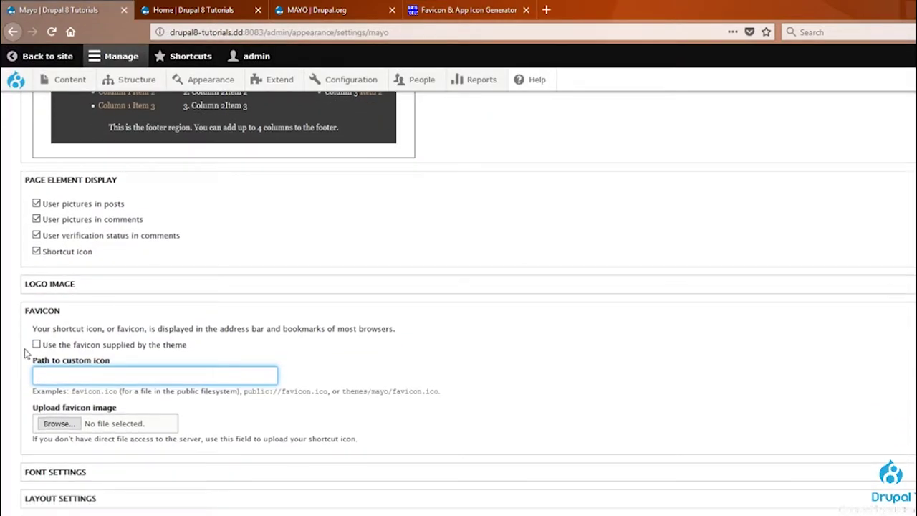
{"action": "left_click", "coordinate": [36, 343]}
{"action": "left_click", "coordinate": [34, 381]}
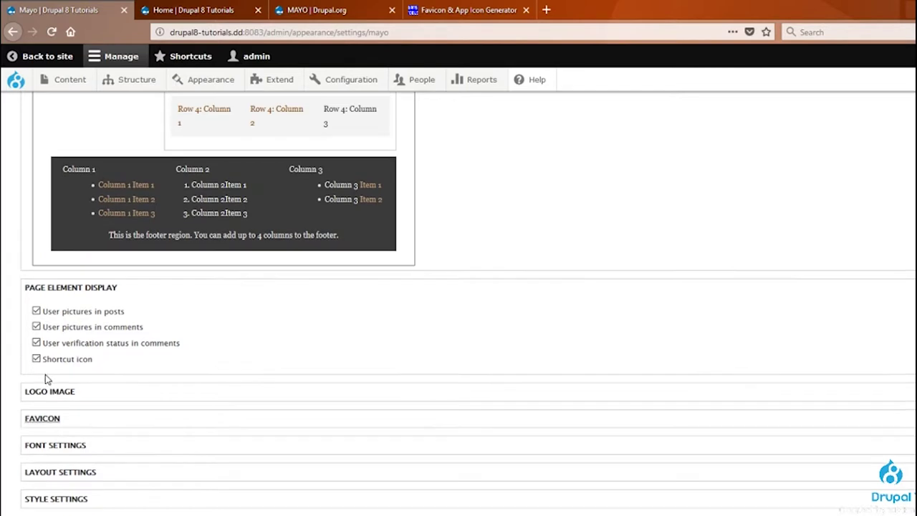
Expand the Logo Image section, switch off the theme-supplied logo to view the custom logo options, and switch it back on.
{"action": "left_click", "coordinate": [61, 392]}
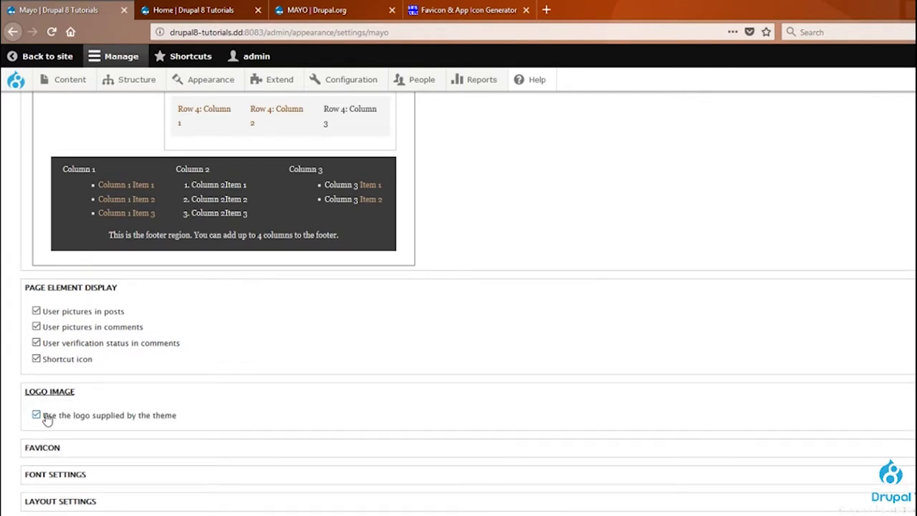
{"action": "left_click", "coordinate": [36, 415]}
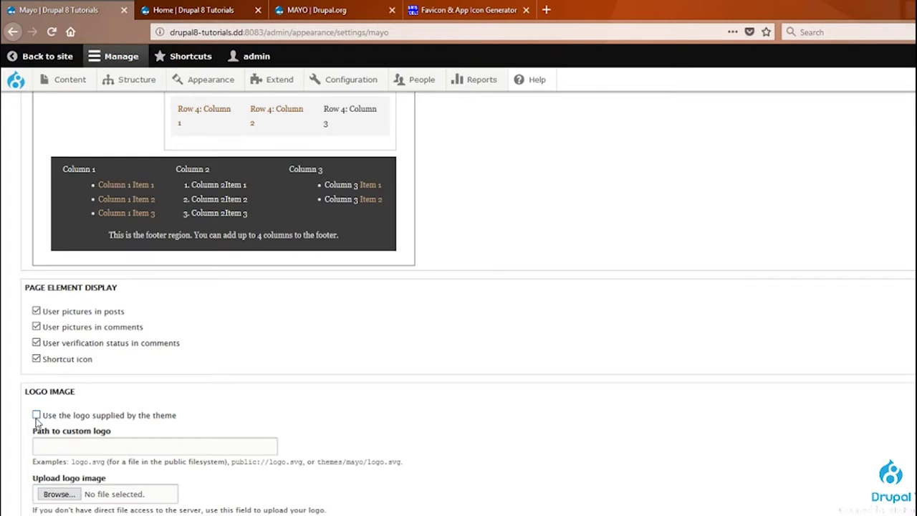
{"action": "left_click", "coordinate": [57, 415]}
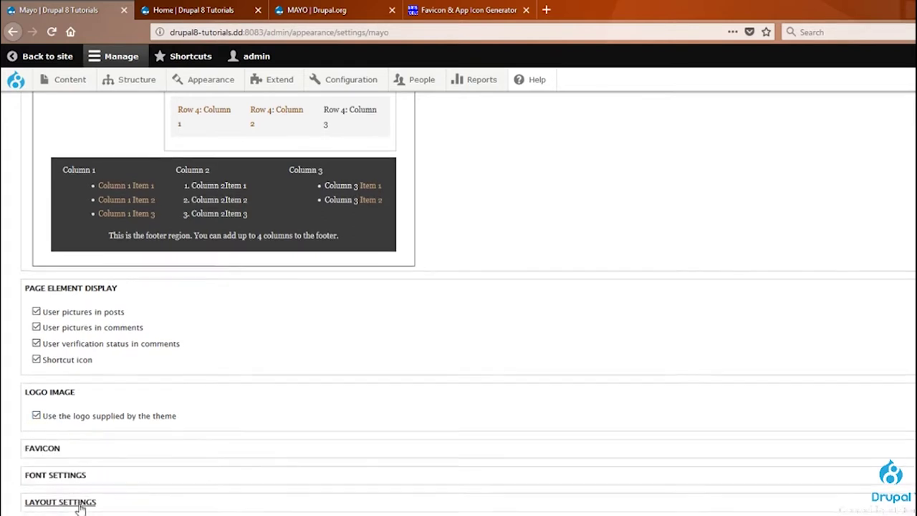
Expand the Layout Settings section and review the layout diagram, base vertical margin and page margin fields.
{"action": "left_click", "coordinate": [77, 476]}
{"action": "scroll", "coordinate": [82, 477], "scroll_direction": "down", "scroll_amount": 7}
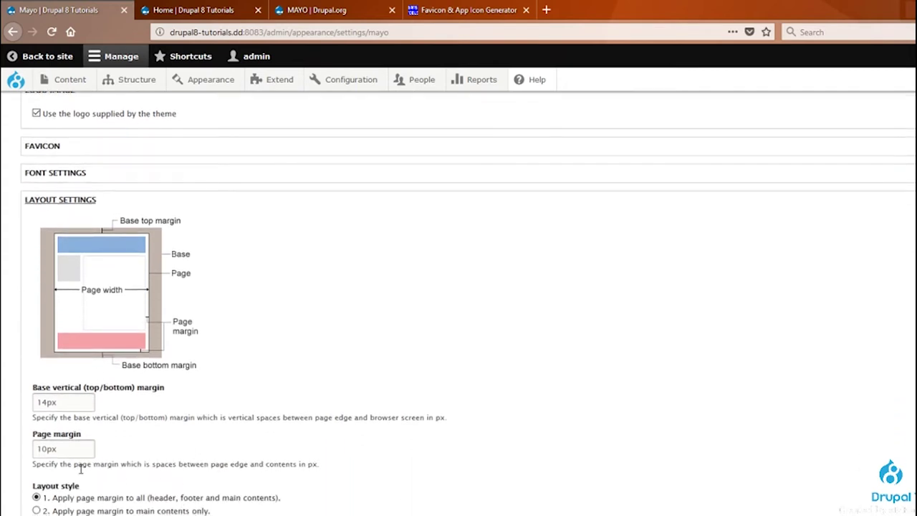
{"action": "scroll", "coordinate": [81, 470], "scroll_direction": "down", "scroll_amount": 2}
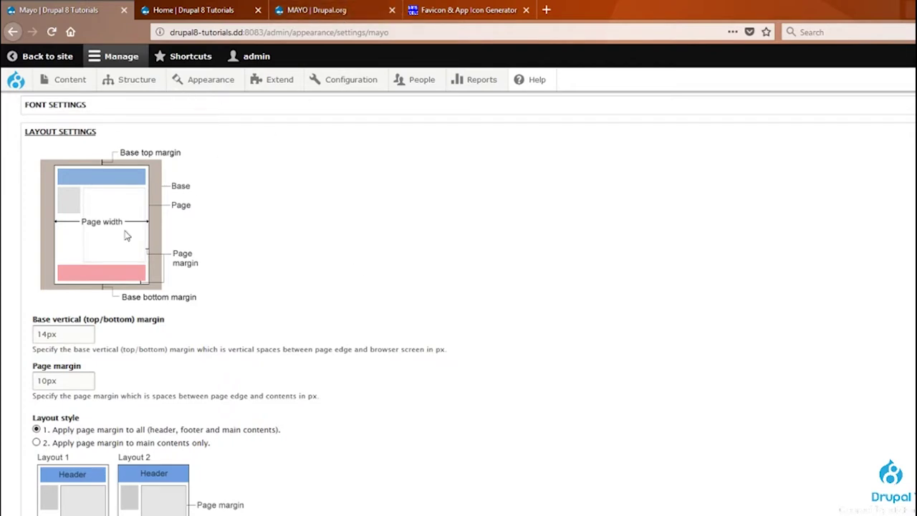
{"action": "double_click", "coordinate": [69, 331]}
{"action": "left_click", "coordinate": [80, 378]}
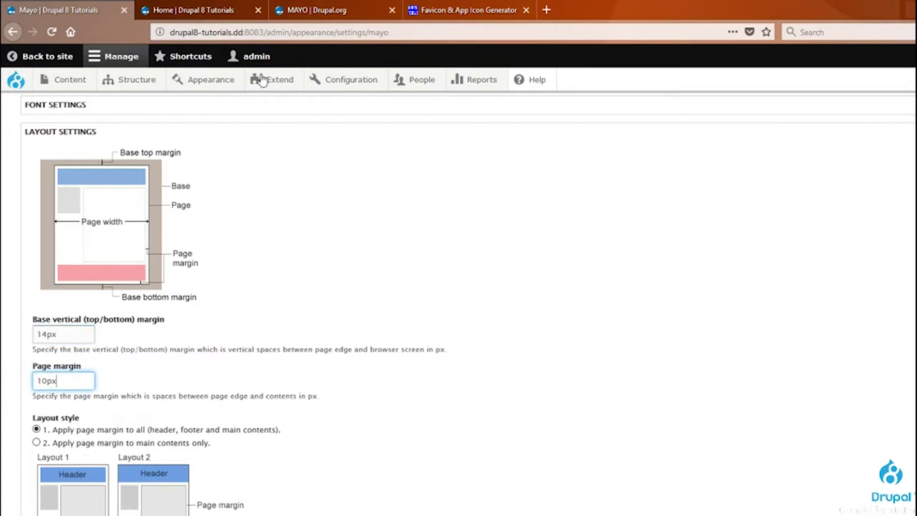
Check the current layout on the site's home page, return to the Mayo settings and collapse the Layout Settings section.
{"action": "left_click", "coordinate": [310, 9]}
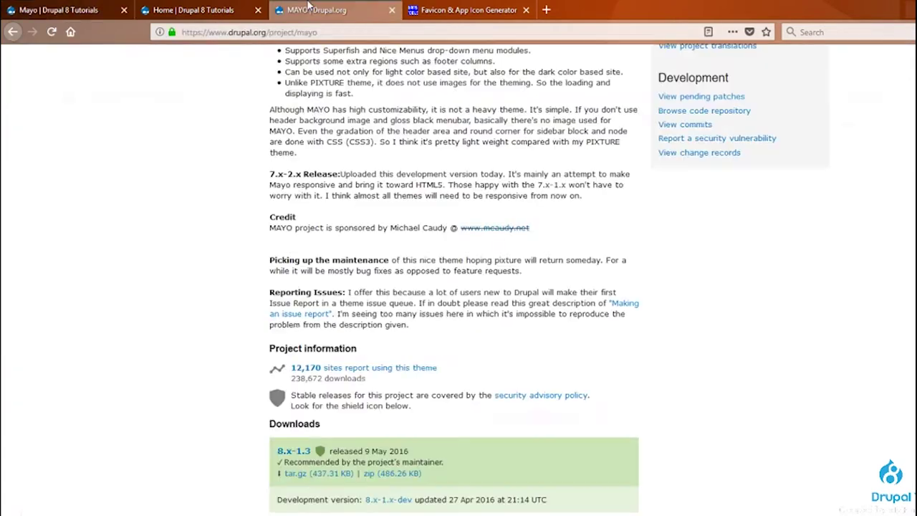
{"action": "left_click", "coordinate": [194, 10]}
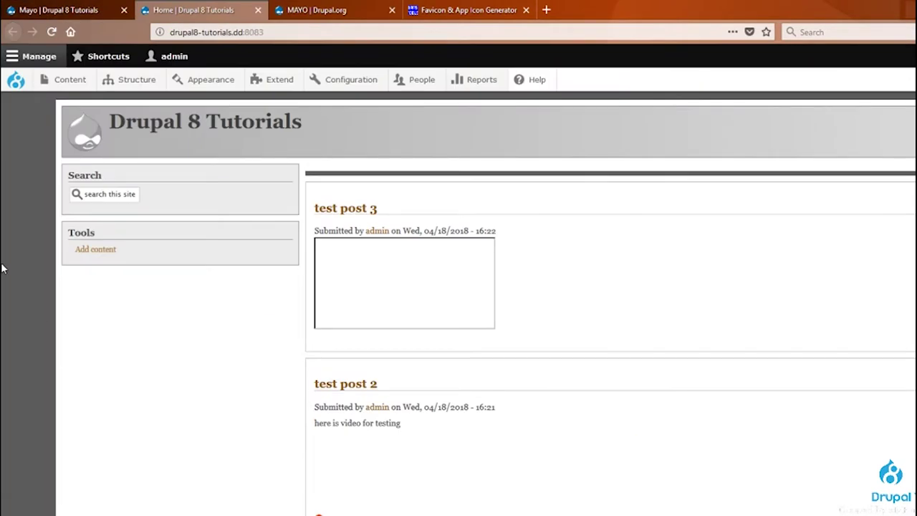
{"action": "key", "text": "ctrl+Page_Up"}
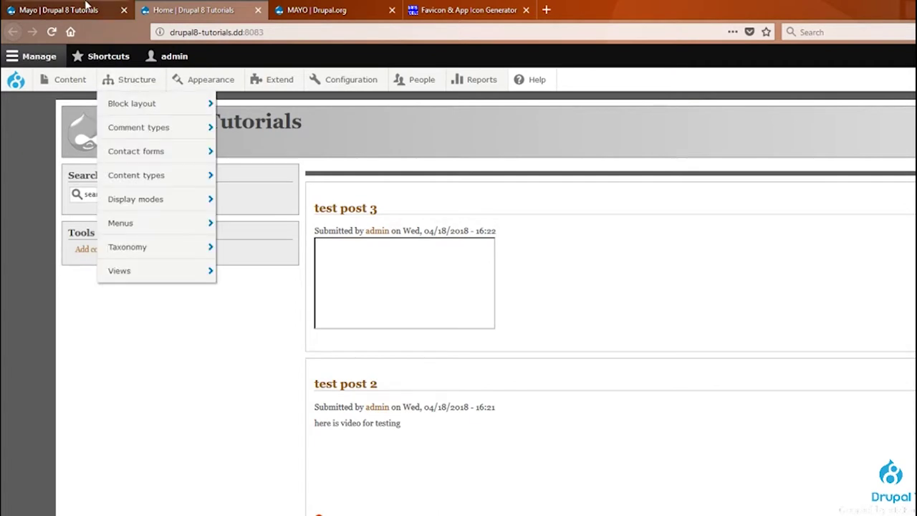
{"action": "scroll", "coordinate": [55, 262], "scroll_direction": "up", "scroll_amount": 5}
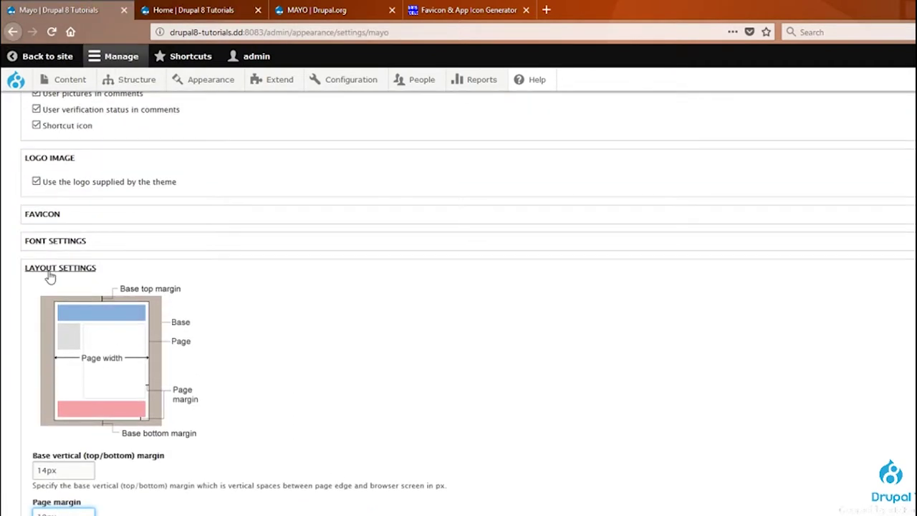
{"action": "scroll", "coordinate": [94, 485], "scroll_direction": "up", "scroll_amount": 1}
{"action": "scroll", "coordinate": [94, 485], "scroll_direction": "down", "scroll_amount": 1}
Expand the Style Settings section, review the content box round corners choices without changing them, and collapse the section.
{"action": "left_click", "coordinate": [58, 499]}
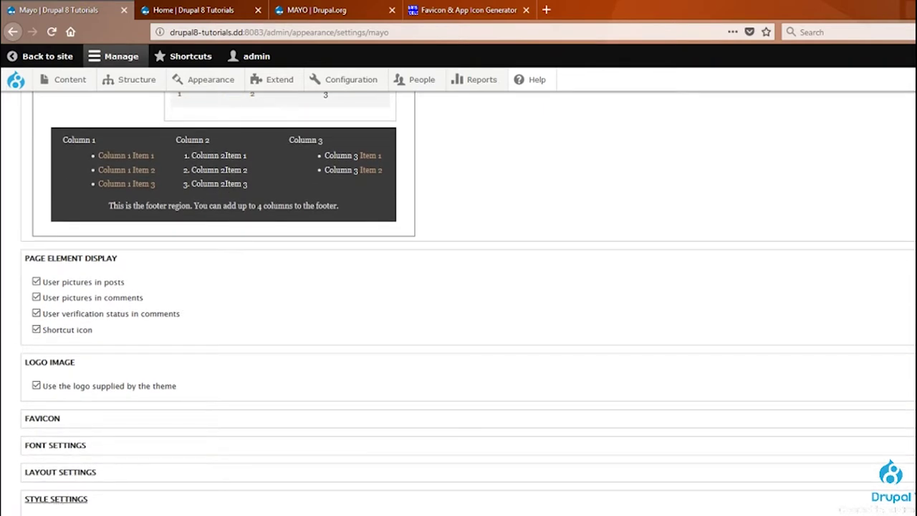
{"action": "scroll", "coordinate": [340, 492], "scroll_direction": "down", "scroll_amount": 2}
{"action": "scroll", "coordinate": [378, 493], "scroll_direction": "down", "scroll_amount": 3}
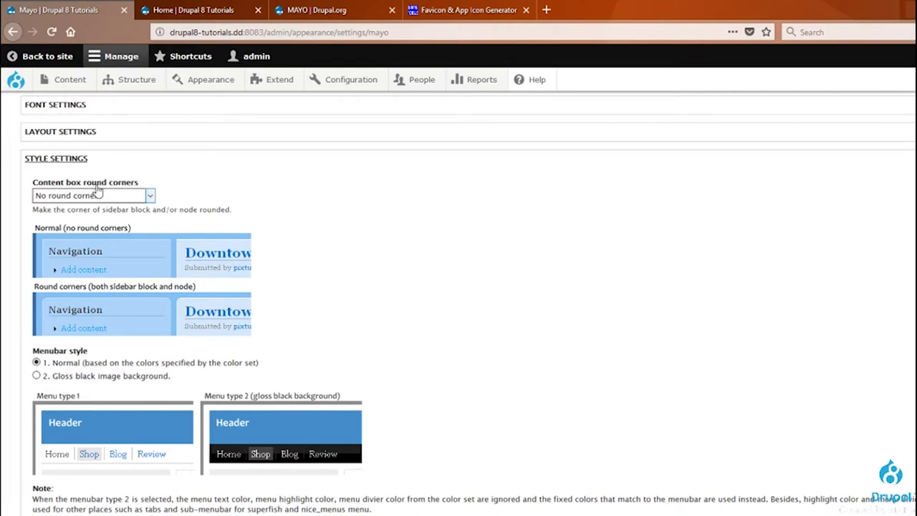
{"action": "left_click", "coordinate": [66, 196]}
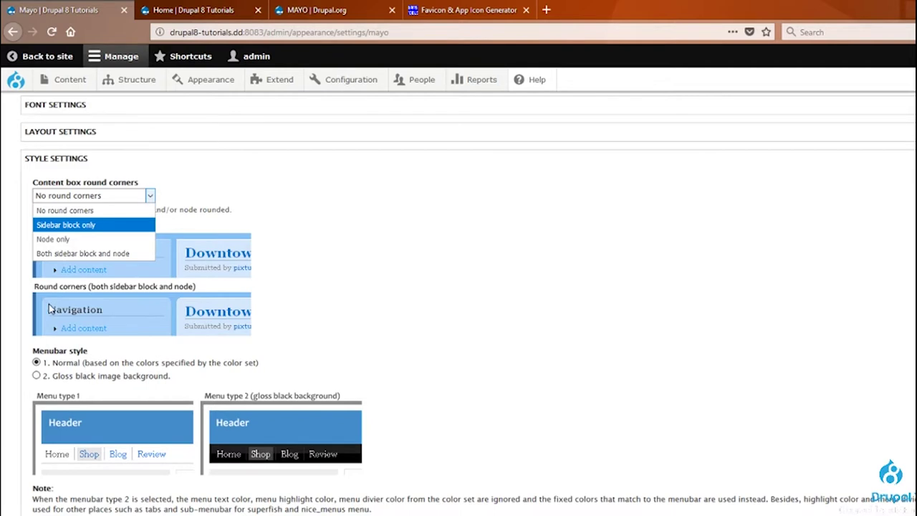
{"action": "left_click", "coordinate": [245, 193]}
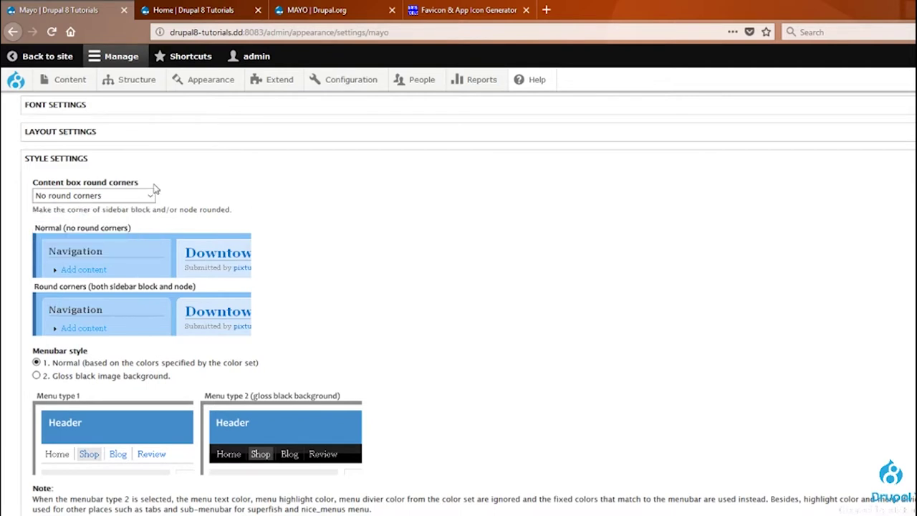
{"action": "left_click", "coordinate": [61, 159]}
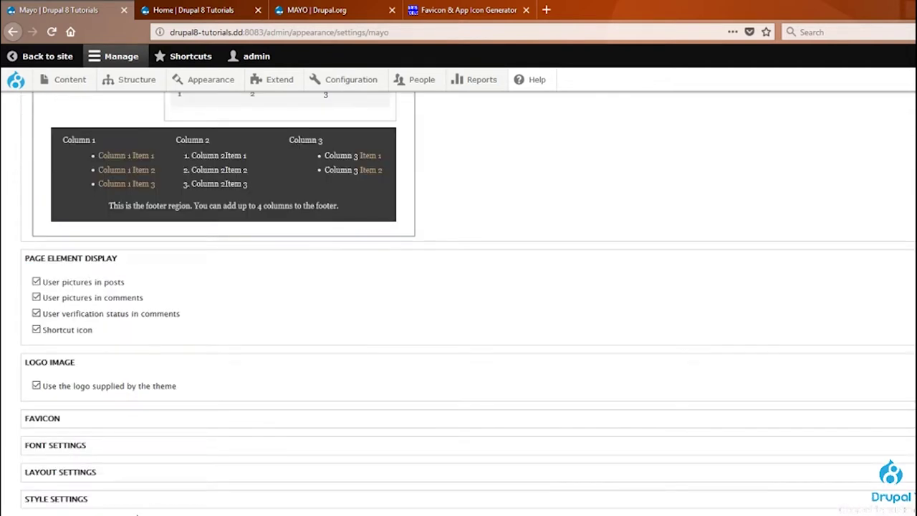
Leave the Mayo theme settings and open the Block layout page for the Mayo theme.
{"action": "scroll", "coordinate": [136, 505], "scroll_direction": "up", "scroll_amount": 12}
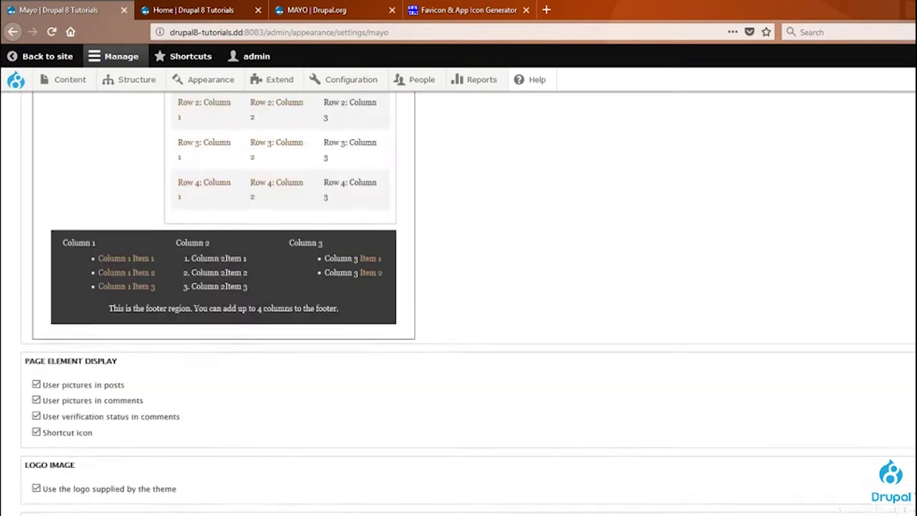
{"action": "scroll", "coordinate": [136, 505], "scroll_direction": "up", "scroll_amount": 5}
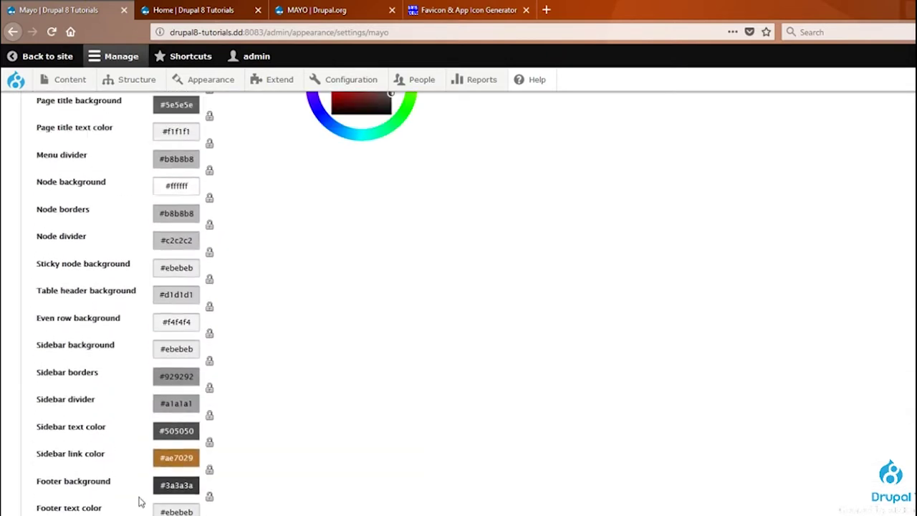
{"action": "scroll", "coordinate": [147, 498], "scroll_direction": "up", "scroll_amount": 10}
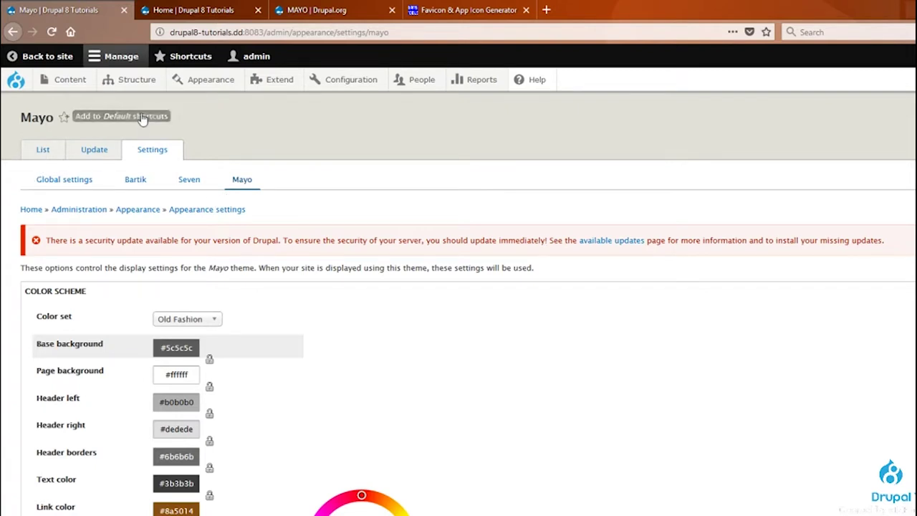
{"action": "mouse_move", "coordinate": [133, 84]}
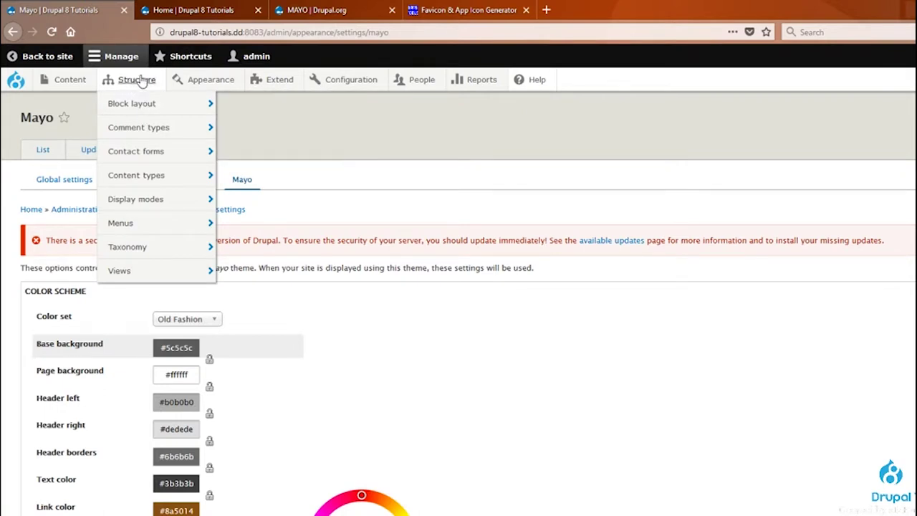
{"action": "left_click", "coordinate": [139, 103]}
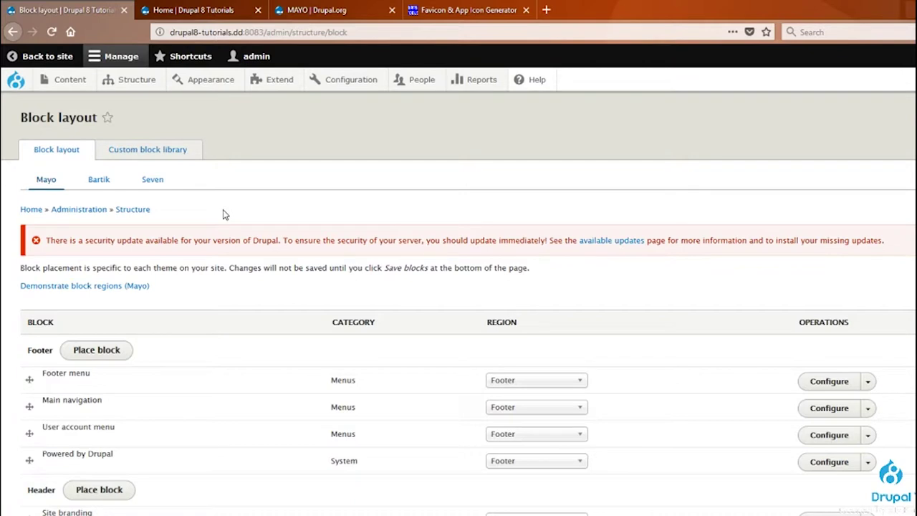
Open the Mayo block region demonstration, examine the Header region and compare it with the site's home page.
{"action": "scroll", "coordinate": [149, 265], "scroll_direction": "down", "scroll_amount": 2}
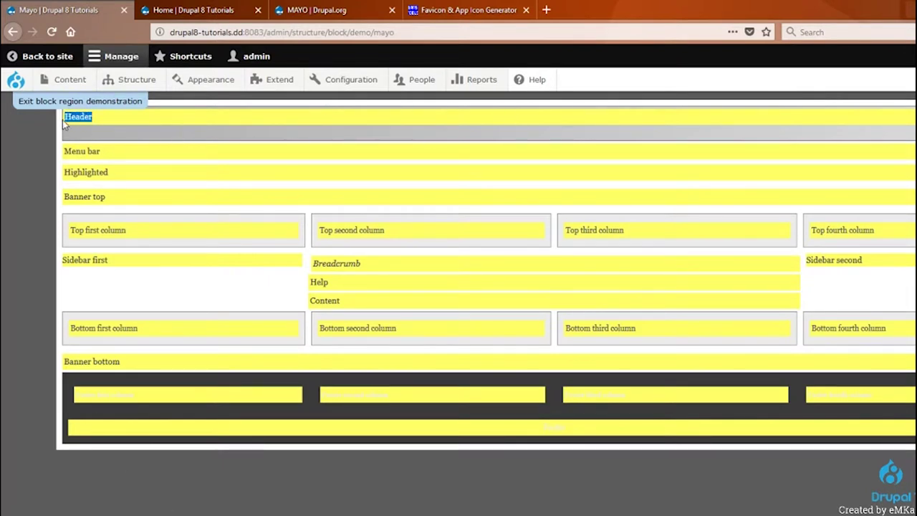
{"action": "left_click_drag", "start_coordinate": [92, 117], "coordinate": [59, 120]}
{"action": "left_click", "coordinate": [315, 10]}
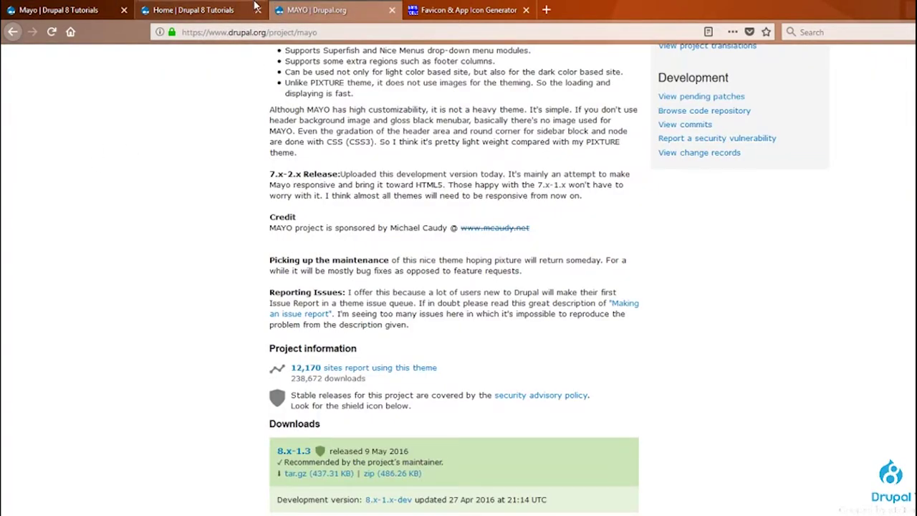
{"action": "left_click", "coordinate": [193, 10]}
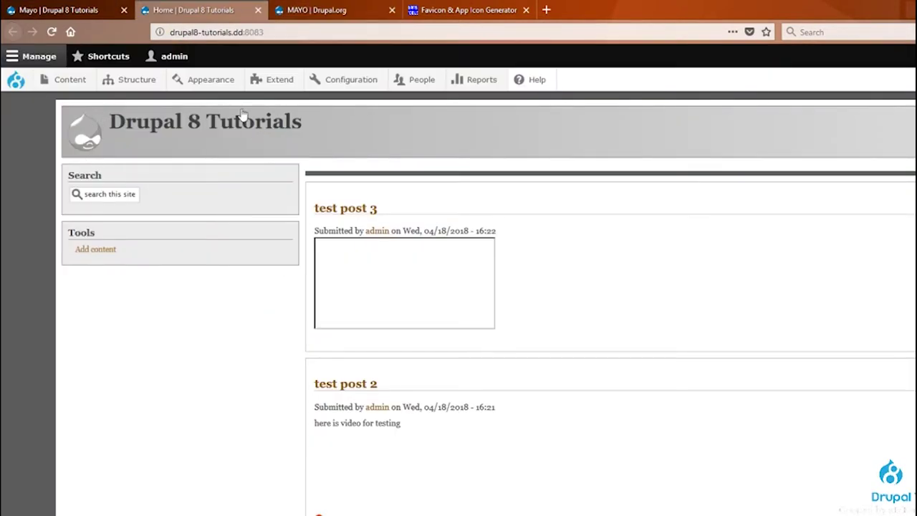
Examine the Menu bar region in the Mayo block region demonstration and compare it with the site's home page.
{"action": "left_click", "coordinate": [114, 8]}
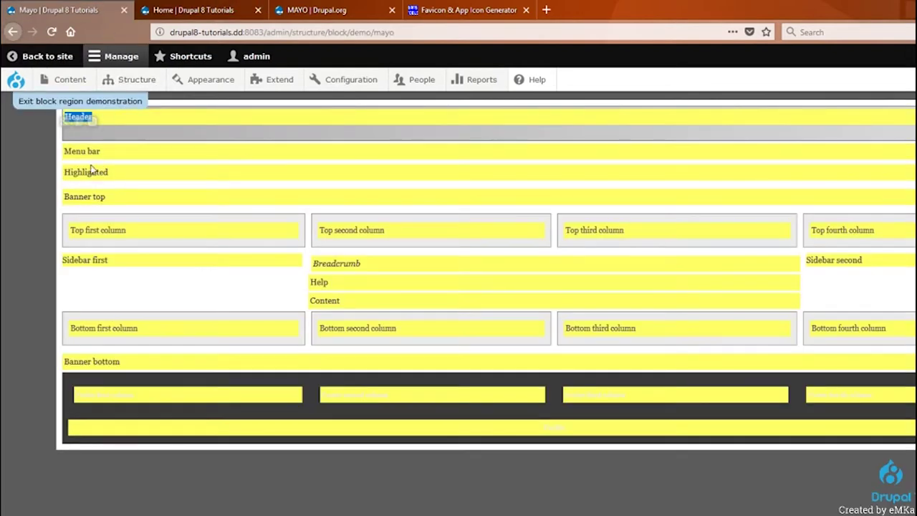
{"action": "triple_click", "coordinate": [115, 154]}
{"action": "left_click", "coordinate": [184, 8]}
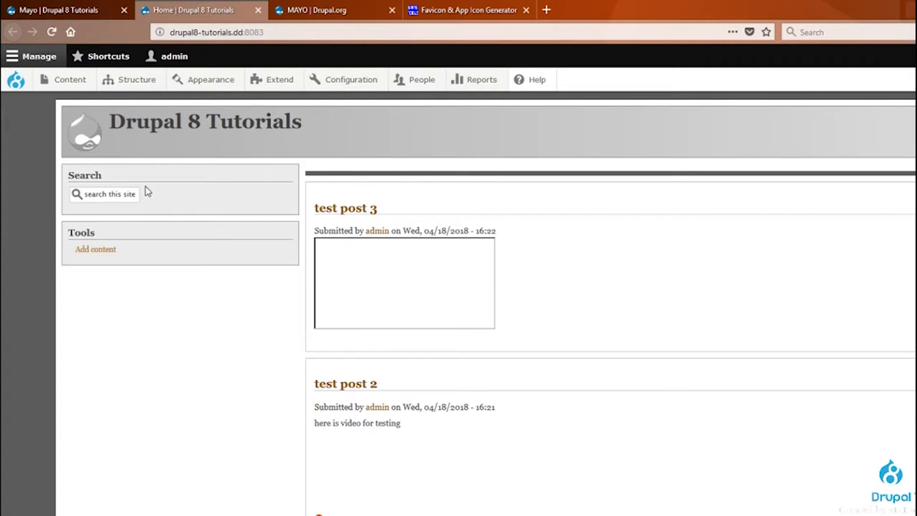
{"action": "left_click", "coordinate": [316, 10]}
{"action": "left_click", "coordinate": [108, 9]}
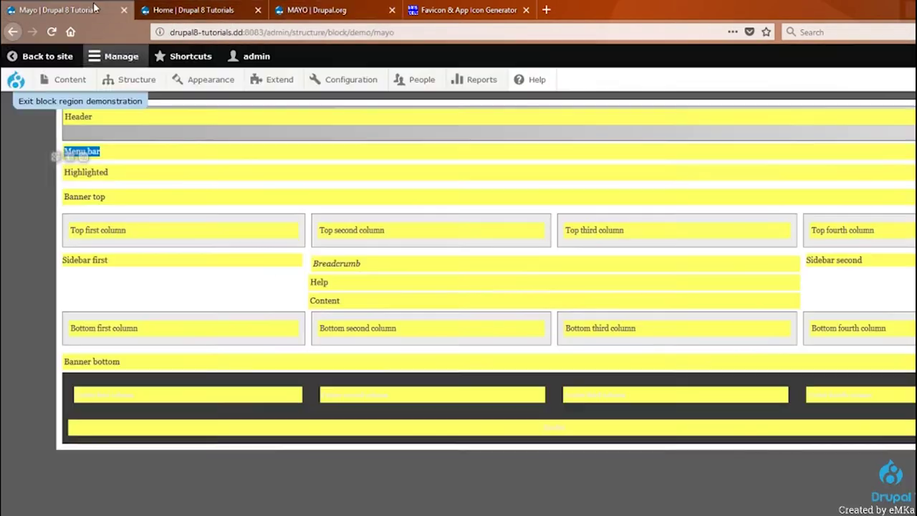
Examine the Highlighted, Banner top and four top column regions in the block region demonstration.
{"action": "triple_click", "coordinate": [121, 176]}
{"action": "triple_click", "coordinate": [153, 201]}
{"action": "left_click_drag", "start_coordinate": [82, 152], "coordinate": [180, 198]}
{"action": "left_click", "coordinate": [120, 202]}
{"action": "triple_click", "coordinate": [113, 229]}
{"action": "left_click", "coordinate": [159, 237]}
{"action": "triple_click", "coordinate": [115, 230]}
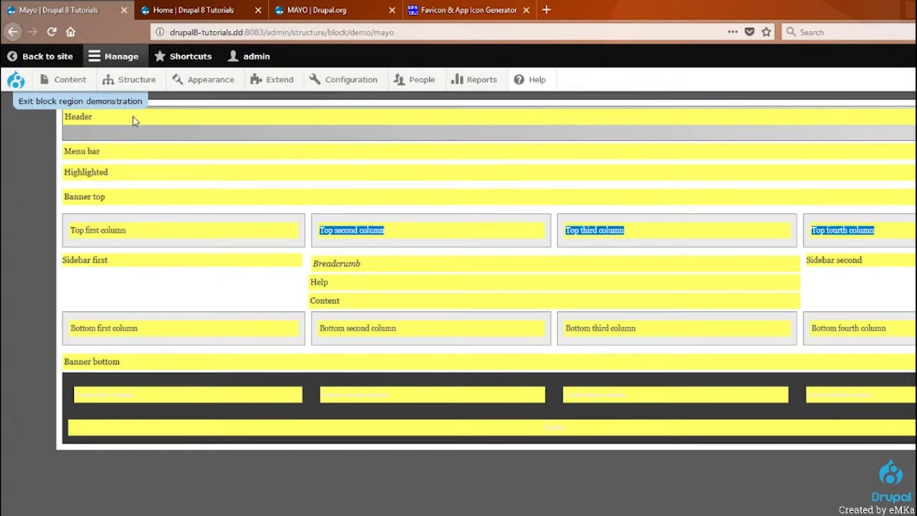
Check the site's home page against the region demonstration, examining the Top first column and Sidebar first regions.
{"action": "key", "text": "ctrl+Tab"}
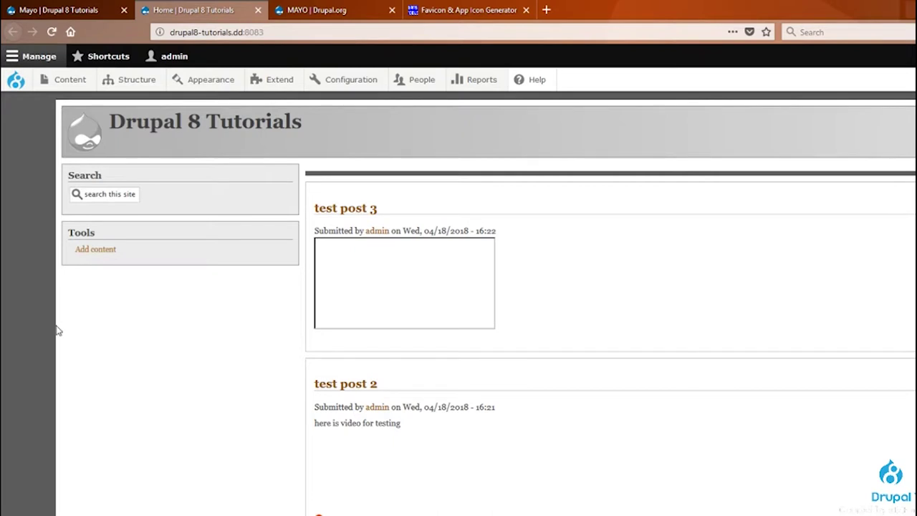
{"action": "left_click", "coordinate": [64, 10]}
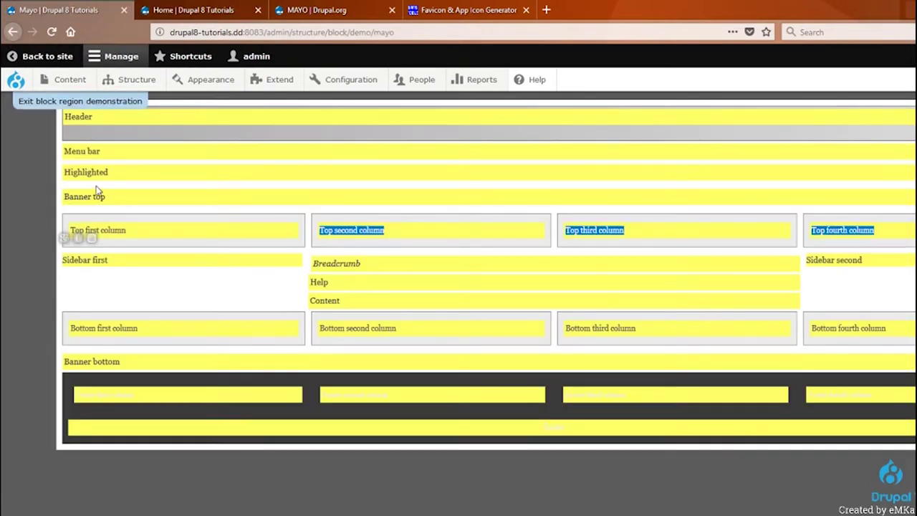
{"action": "left_click", "coordinate": [141, 237]}
{"action": "left_click_drag", "start_coordinate": [125, 227], "coordinate": [69, 229]}
{"action": "left_click_drag", "start_coordinate": [119, 260], "coordinate": [63, 260]}
{"action": "left_click", "coordinate": [64, 260]}
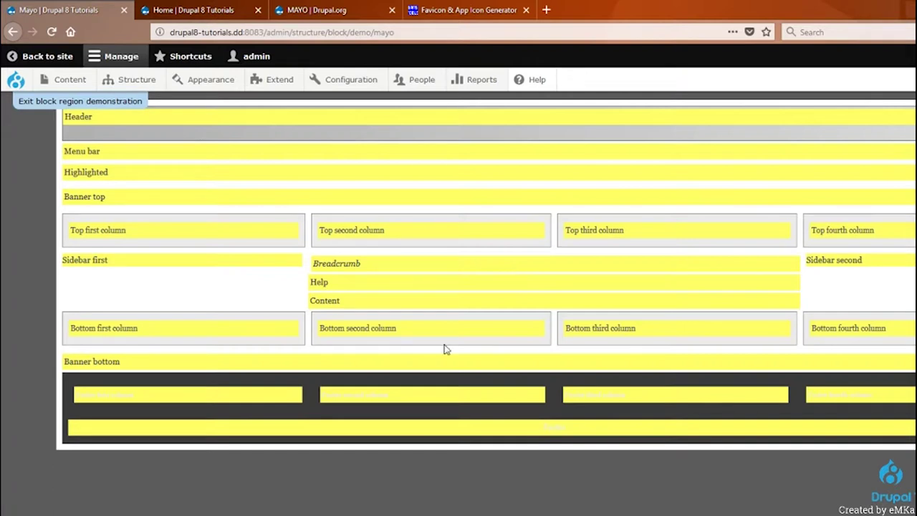
Examine the four footer column regions at the bottom of the block region demonstration.
{"action": "left_click_drag", "start_coordinate": [104, 395], "coordinate": [214, 408]}
{"action": "left_click", "coordinate": [107, 392]}
{"action": "left_click_drag", "start_coordinate": [394, 408], "coordinate": [321, 399]}
{"action": "left_click", "coordinate": [177, 397]}
{"action": "left_click_drag", "start_coordinate": [177, 398], "coordinate": [127, 379]}
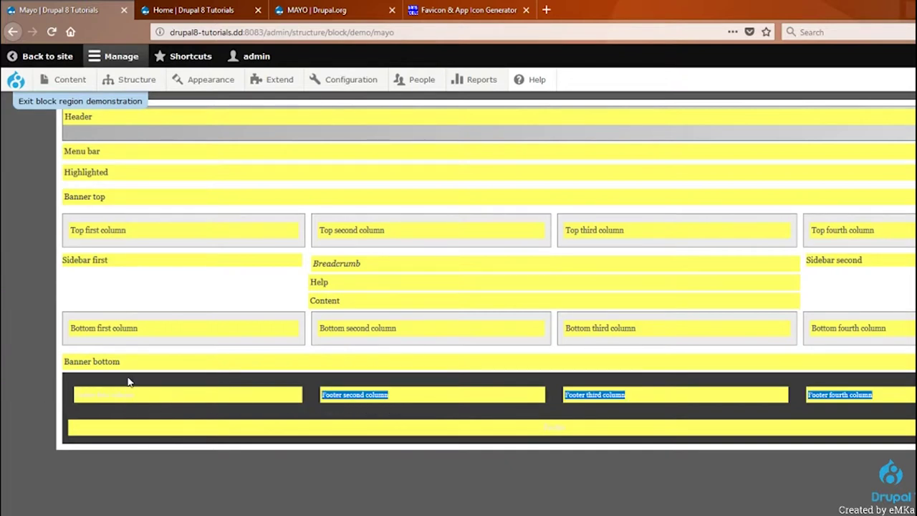
{"action": "left_click", "coordinate": [827, 389]}
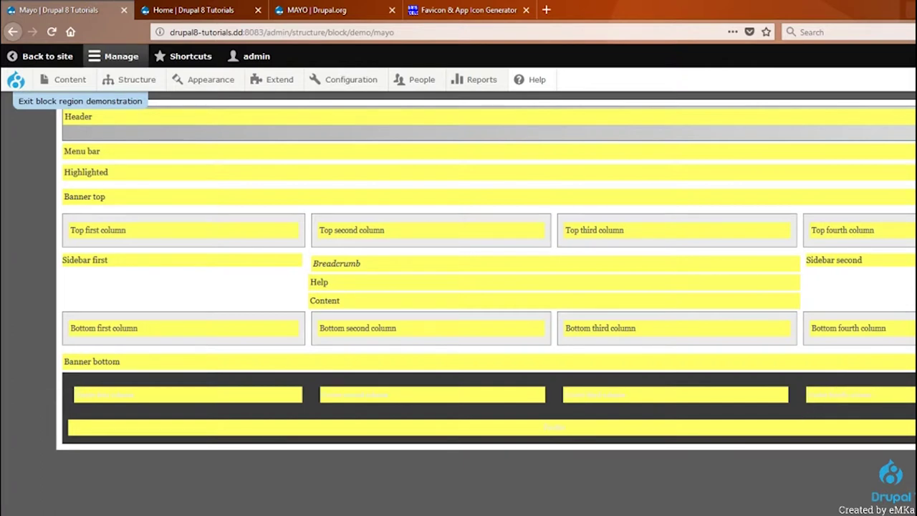
Switch to Acquia Dev Desktop, browse the site's code to themes/mayo, and open mayo.info.yml in Sublime Text.
{"action": "key", "text": "alt+Tab"}
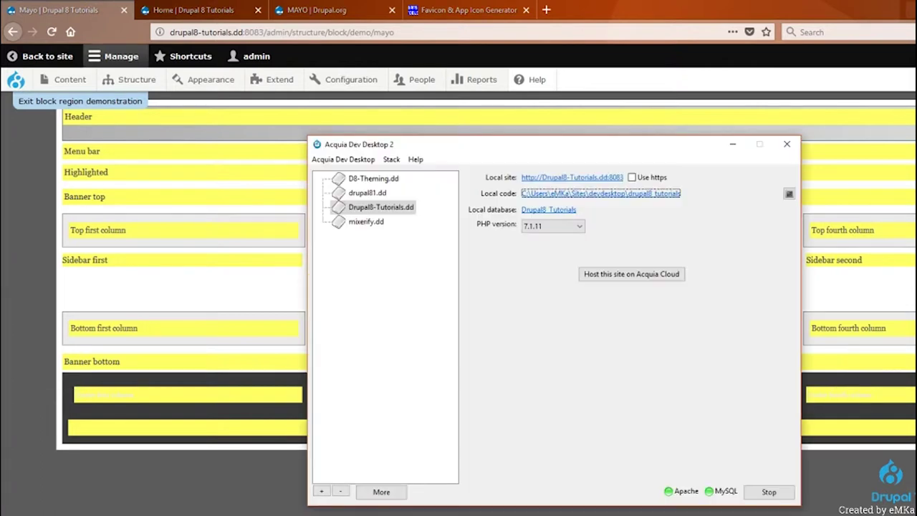
{"action": "left_click", "coordinate": [606, 195]}
{"action": "double_click", "coordinate": [284, 347]}
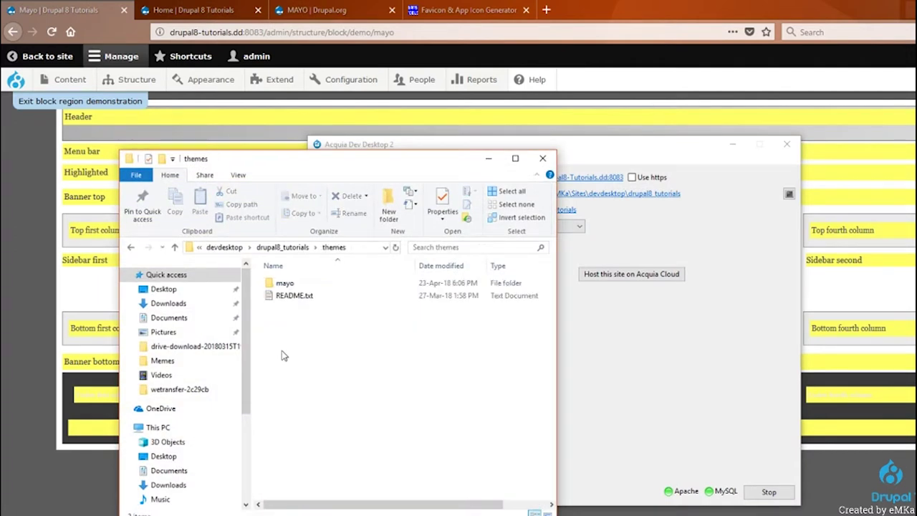
{"action": "double_click", "coordinate": [283, 283]}
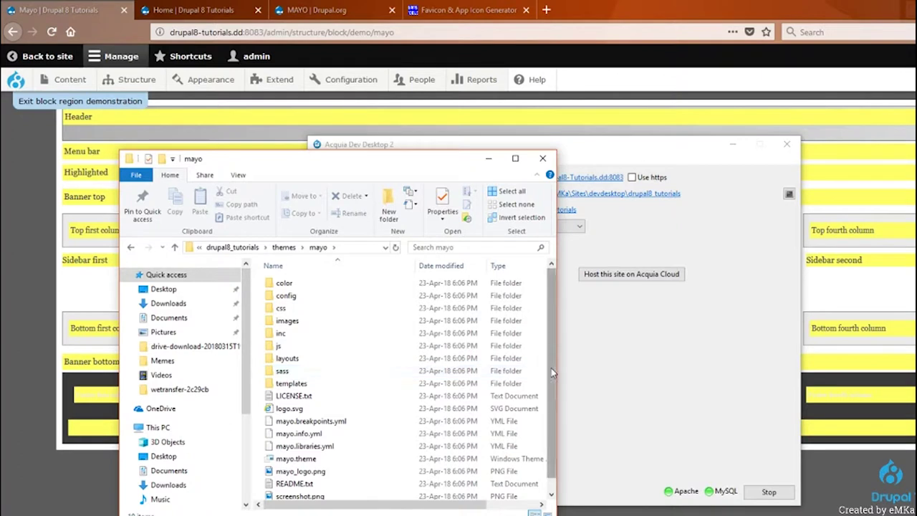
{"action": "scroll", "coordinate": [544, 379], "scroll_direction": "down", "scroll_amount": 1}
{"action": "right_click", "coordinate": [278, 419]}
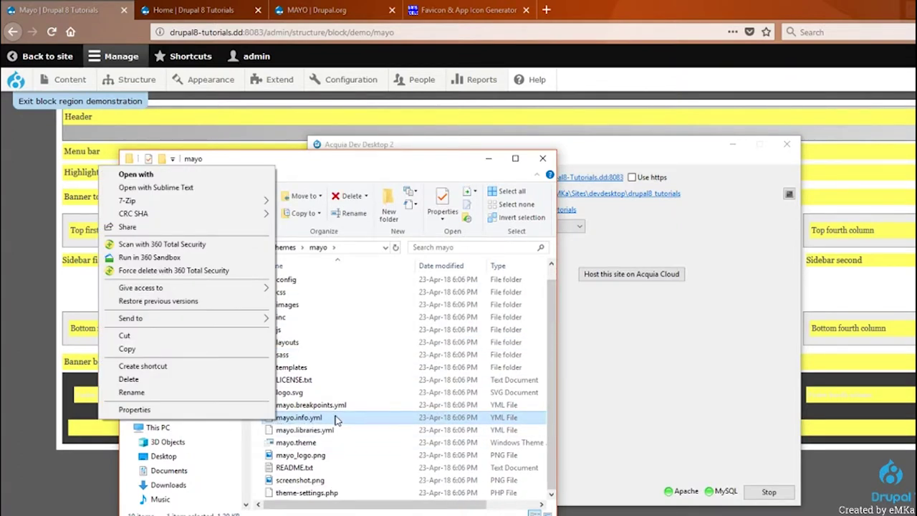
{"action": "left_click", "coordinate": [167, 187]}
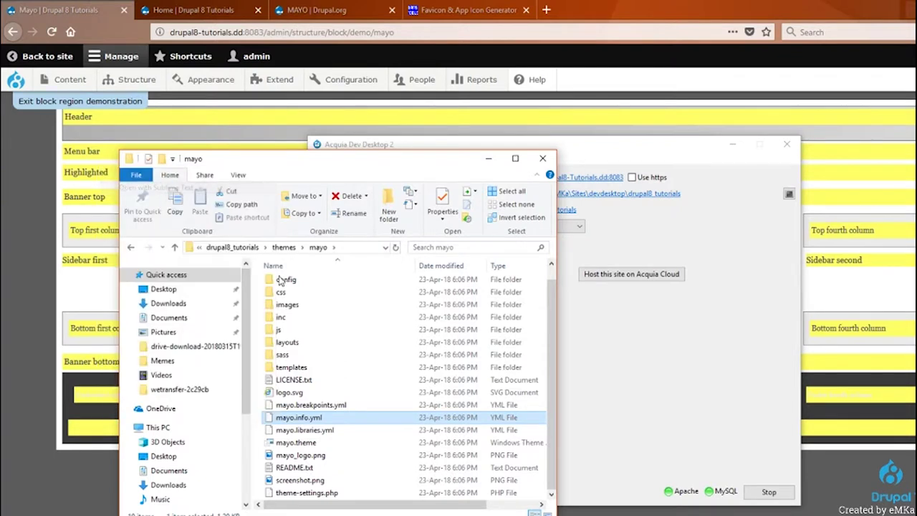
{"action": "double_click", "coordinate": [631, 172]}
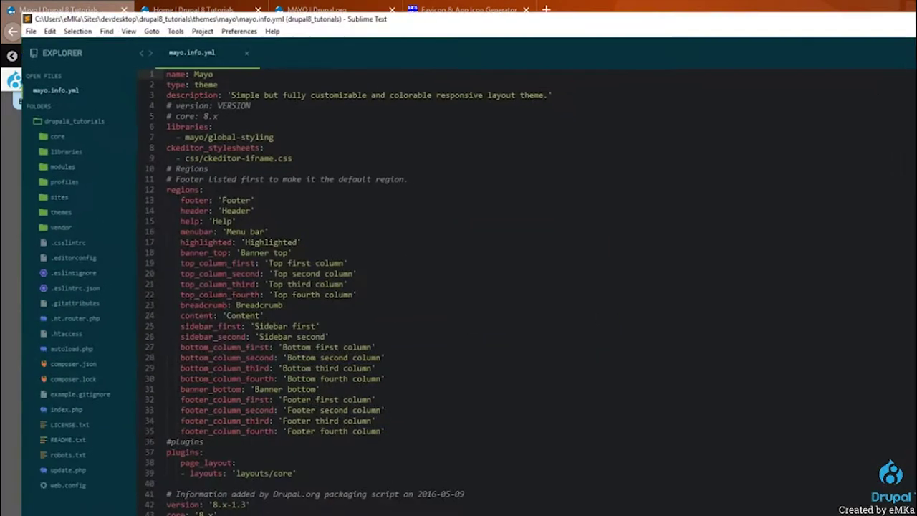
Review the regions declared in mayo.info.yml, from the footer and header entries through the column entries.
{"action": "left_click", "coordinate": [149, 182]}
{"action": "left_click", "coordinate": [172, 193]}
{"action": "left_click", "coordinate": [172, 215]}
{"action": "left_click", "coordinate": [173, 225]}
{"action": "left_click", "coordinate": [172, 256]}
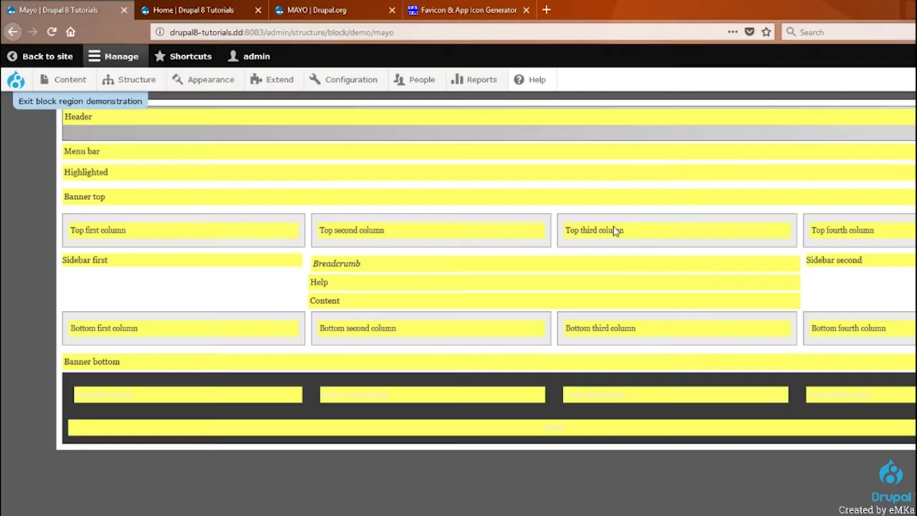
Return to the browser's block region demonstration and examine the Top second column, Breadcrumb, Help and Content regions.
{"action": "left_click_drag", "start_coordinate": [413, 226], "coordinate": [317, 241]}
{"action": "left_click_drag", "start_coordinate": [403, 271], "coordinate": [314, 265]}
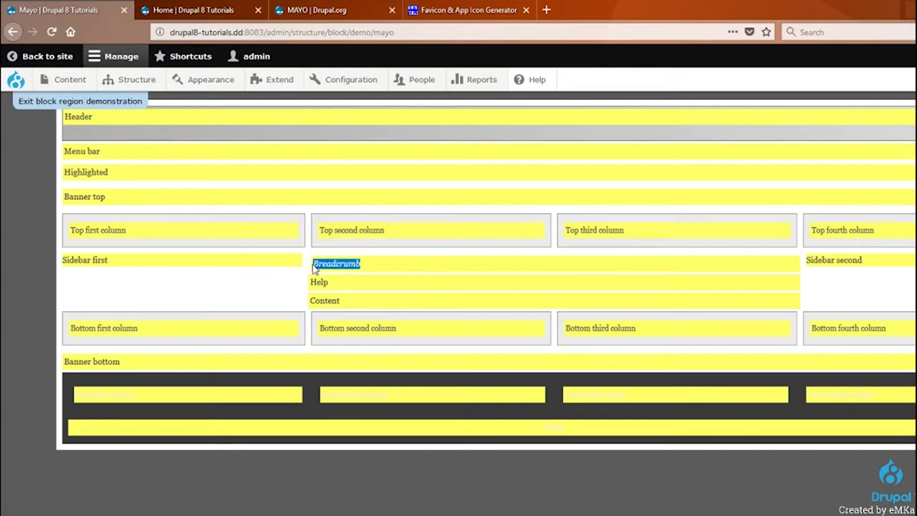
{"action": "left_click", "coordinate": [353, 292]}
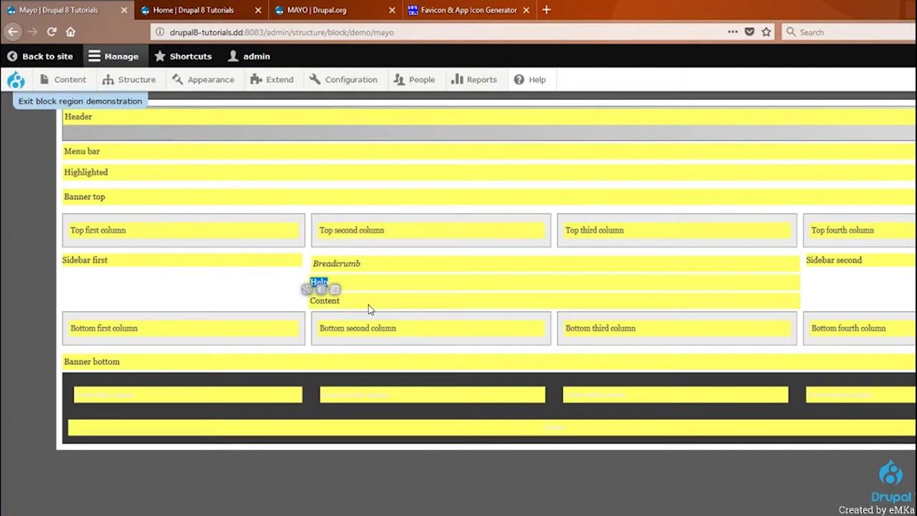
{"action": "left_click_drag", "start_coordinate": [354, 303], "coordinate": [301, 305]}
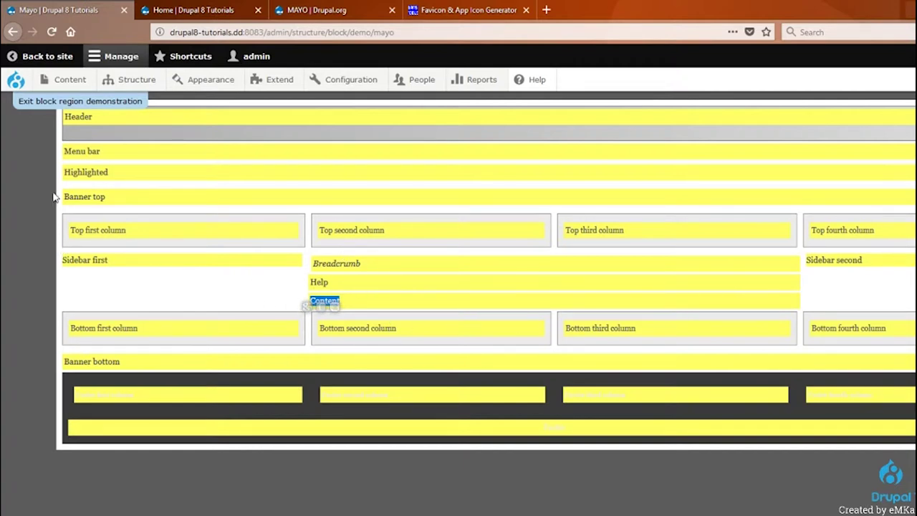
Go back to the Mayo Block layout page and compare its block placements with the site's home page.
{"action": "left_click", "coordinate": [13, 32]}
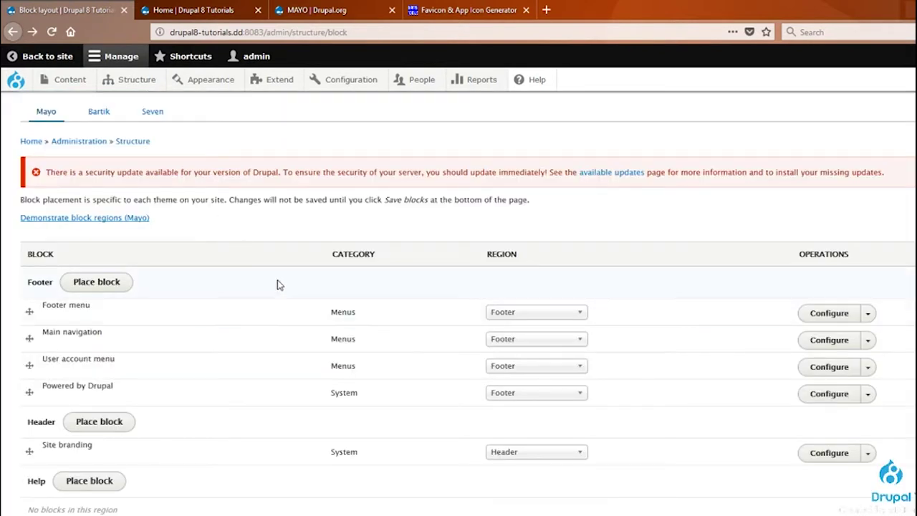
{"action": "scroll", "coordinate": [279, 279], "scroll_direction": "down", "scroll_amount": 4}
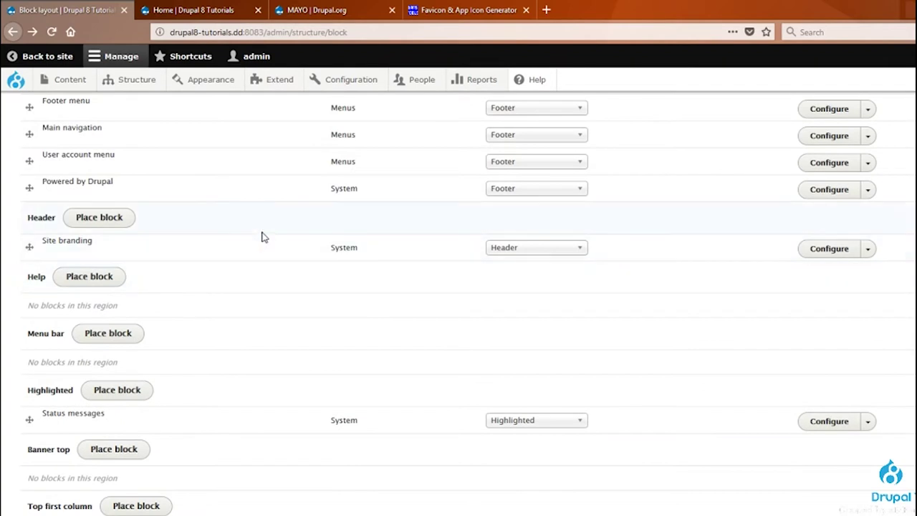
{"action": "key", "text": "ctrl+Tab"}
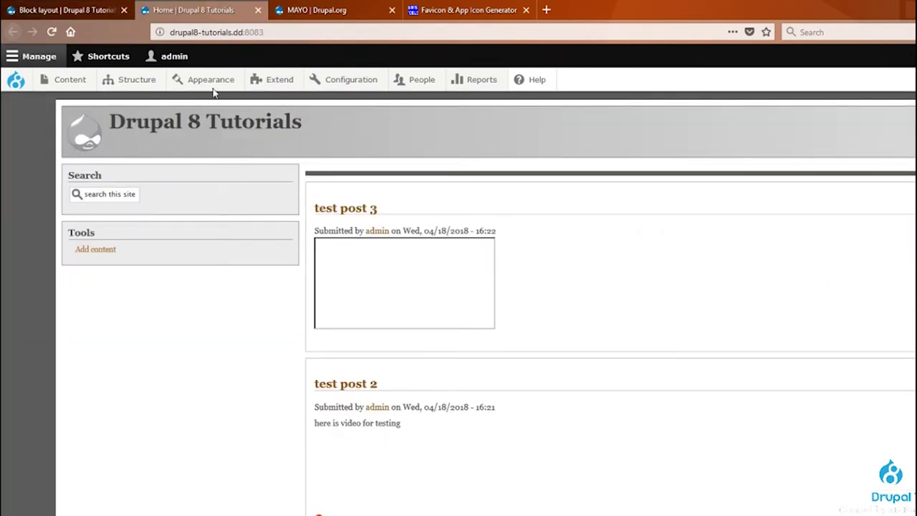
{"action": "key", "text": "ctrl+shift+Tab"}
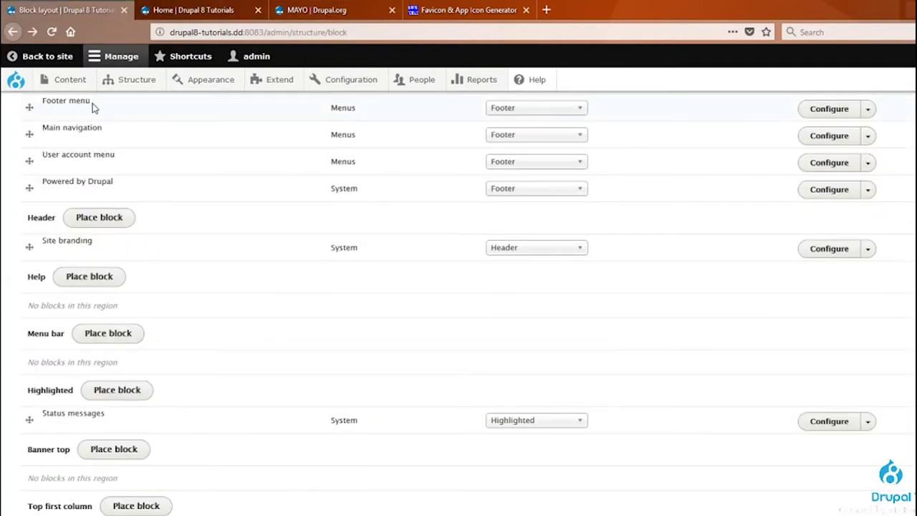
{"action": "scroll", "coordinate": [100, 215], "scroll_direction": "up", "scroll_amount": 4}
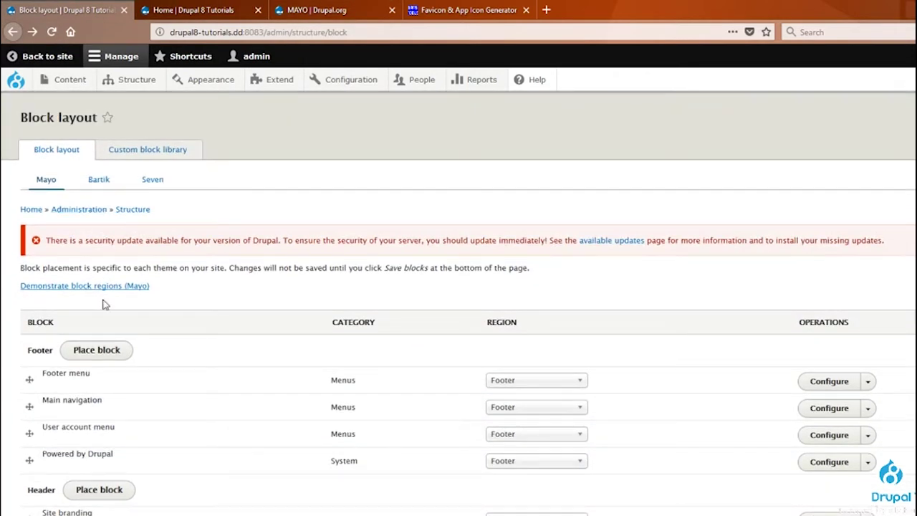
Open the Mayo region demonstration in a separate tab and locate the Menu bar region there and in the Block layout list.
{"action": "middle_click", "coordinate": [102, 286]}
{"action": "left_click", "coordinate": [166, 11]}
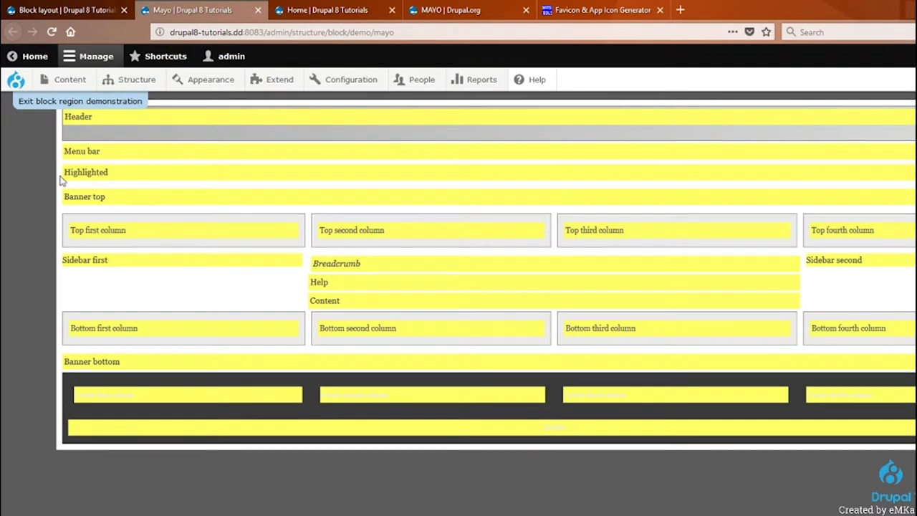
{"action": "left_click_drag", "start_coordinate": [102, 152], "coordinate": [66, 150]}
{"action": "left_click", "coordinate": [61, 10]}
{"action": "scroll", "coordinate": [122, 394], "scroll_direction": "down", "scroll_amount": 5}
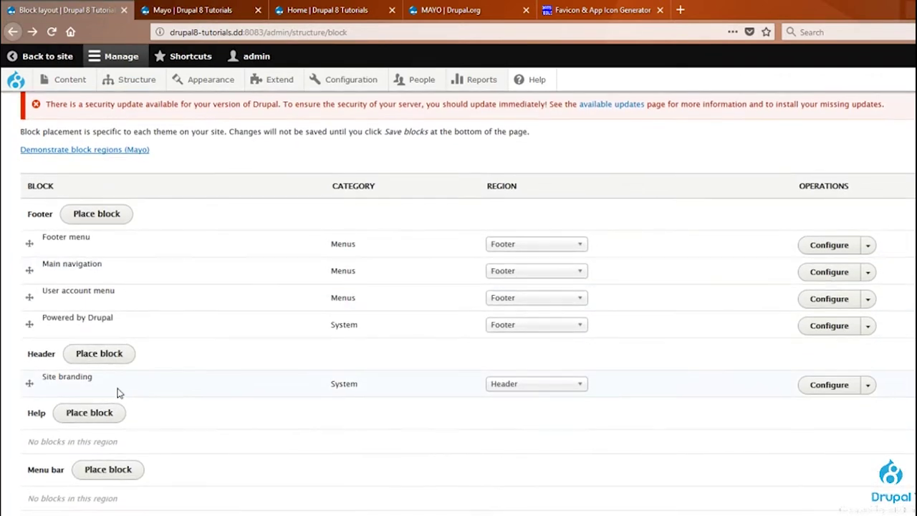
{"action": "left_click_drag", "start_coordinate": [67, 405], "coordinate": [24, 403]}
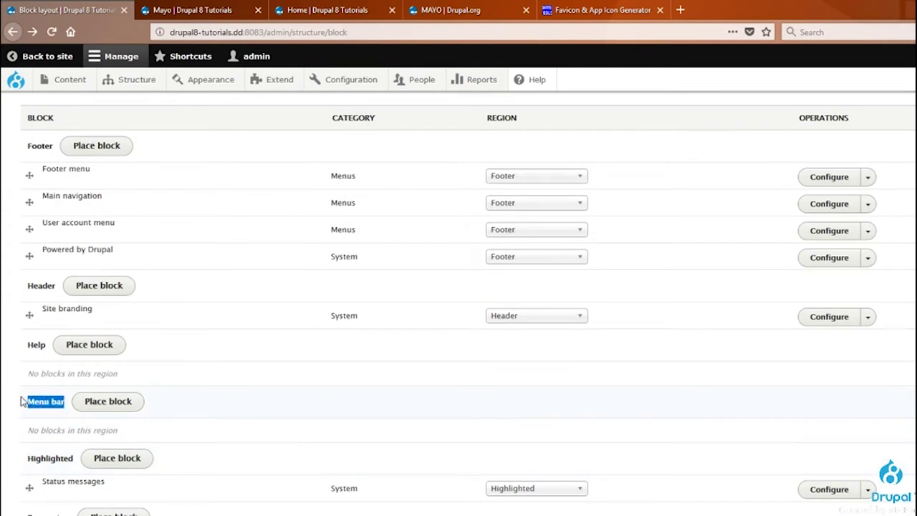
{"action": "left_click", "coordinate": [203, 438]}
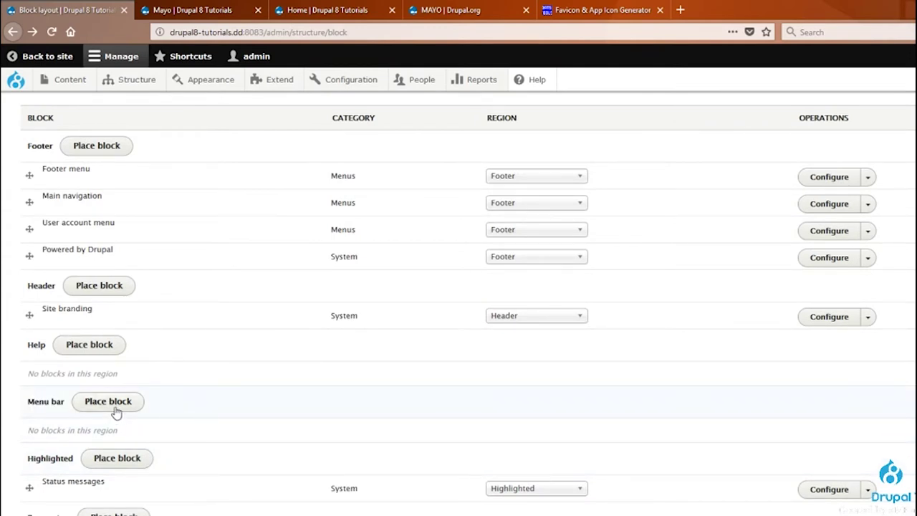
Look through the Block layout list for existing menu blocks in the Mayo theme's regions.
{"action": "scroll", "coordinate": [180, 451], "scroll_direction": "down", "scroll_amount": 5}
{"action": "scroll", "coordinate": [193, 451], "scroll_direction": "down", "scroll_amount": 3}
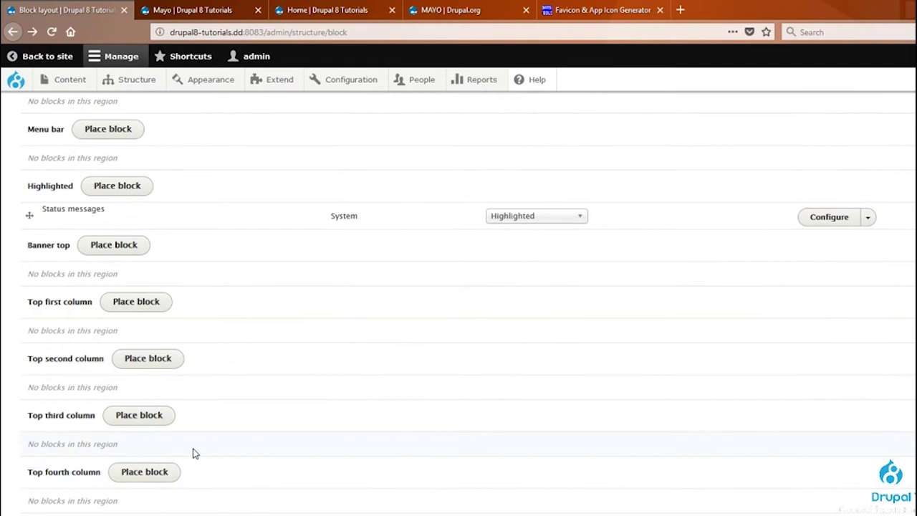
{"action": "scroll", "coordinate": [192, 444], "scroll_direction": "up", "scroll_amount": 2}
{"action": "scroll", "coordinate": [190, 423], "scroll_direction": "down", "scroll_amount": 10}
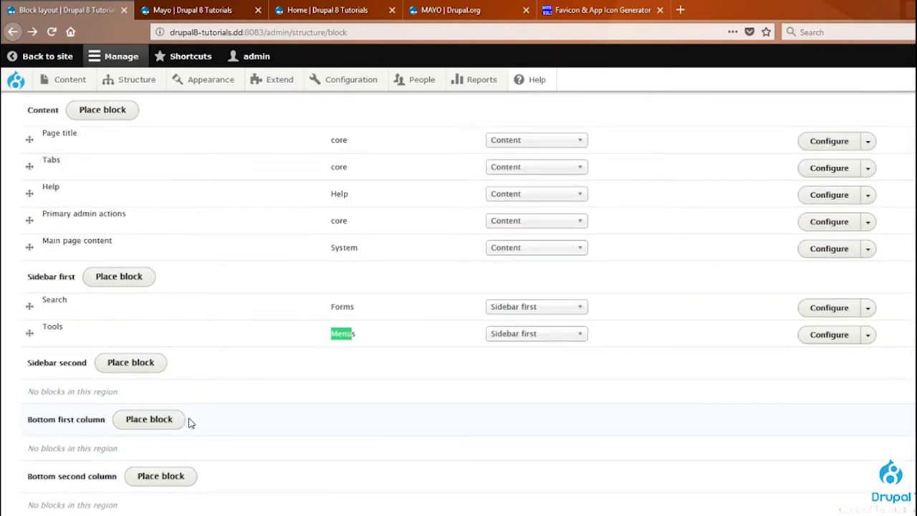
{"action": "scroll", "coordinate": [190, 423], "scroll_direction": "down", "scroll_amount": 10}
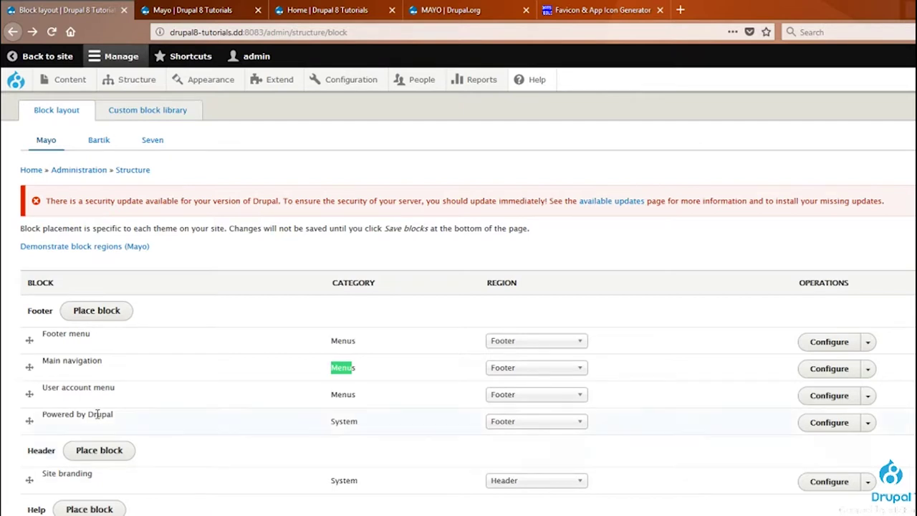
Move the Main navigation block from the Footer to the Menu bar region.
{"action": "double_click", "coordinate": [349, 368]}
{"action": "left_click", "coordinate": [549, 377]}
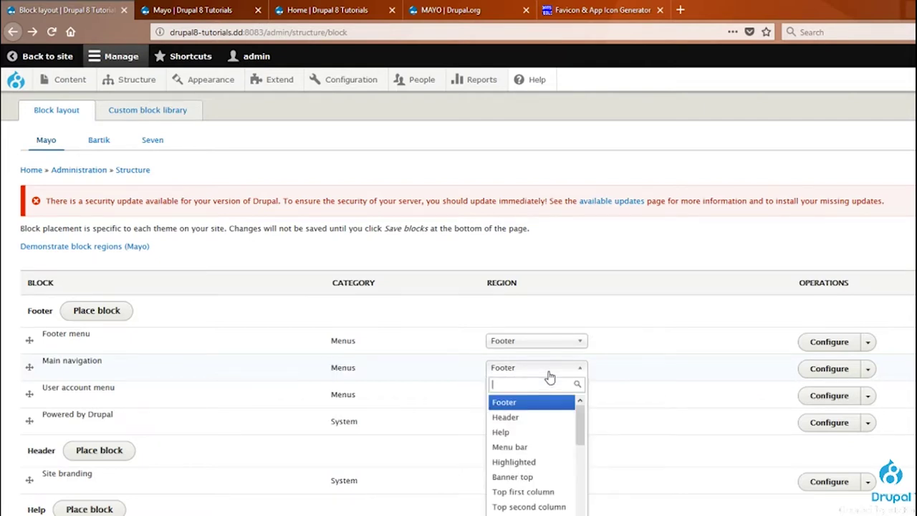
{"action": "scroll", "coordinate": [577, 431], "scroll_direction": "down", "scroll_amount": 1}
{"action": "scroll", "coordinate": [579, 426], "scroll_direction": "up", "scroll_amount": 1}
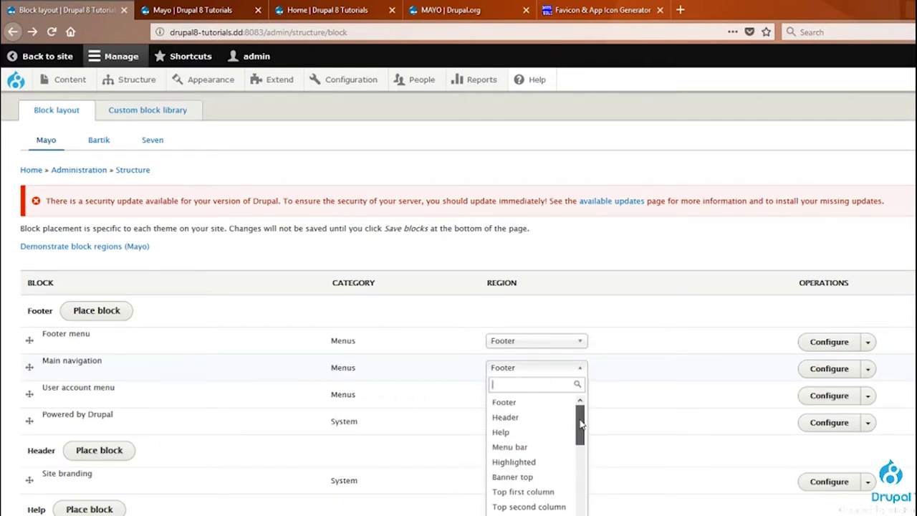
{"action": "scroll", "coordinate": [520, 444], "scroll_direction": "down", "scroll_amount": 1}
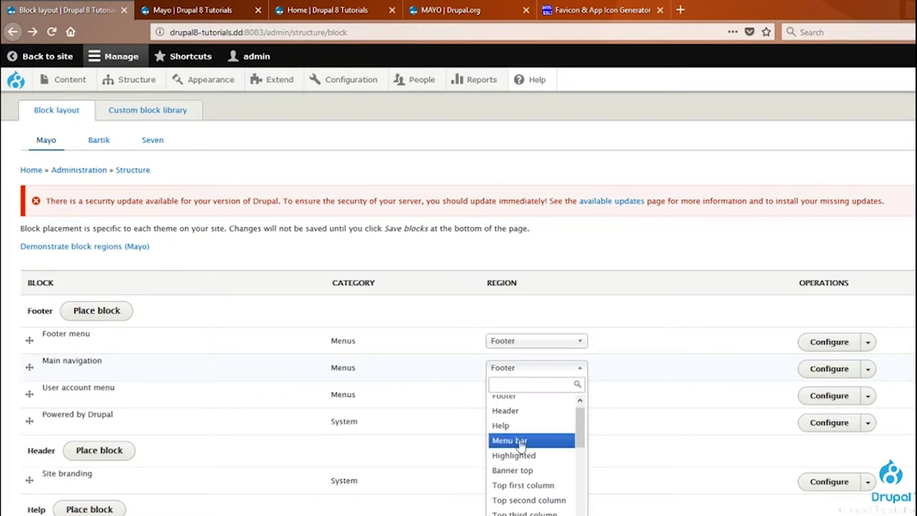
{"action": "left_click", "coordinate": [521, 443]}
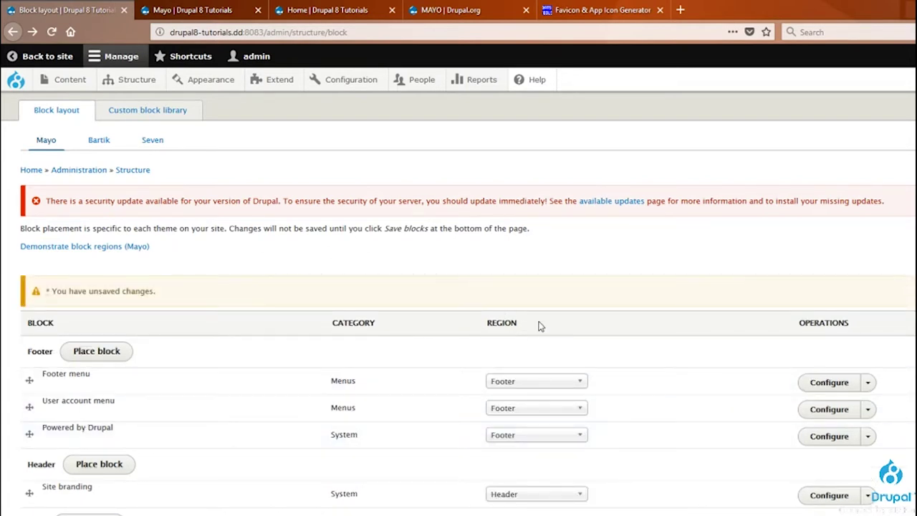
Check the Main navigation block under Menu bar and save the Mayo block layout.
{"action": "scroll", "coordinate": [172, 471], "scroll_direction": "down", "scroll_amount": 5}
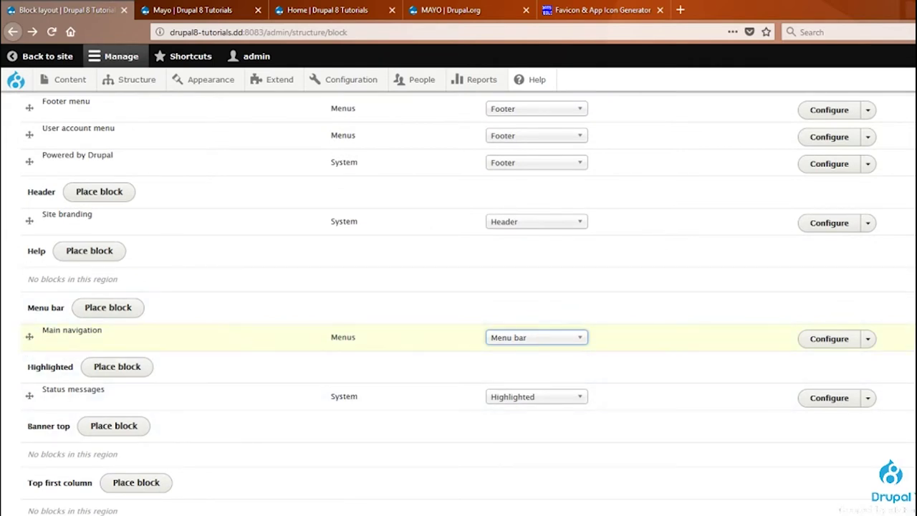
{"action": "mouse_move", "coordinate": [24, 334]}
{"action": "left_mouse_down"}
{"action": "mouse_move", "coordinate": [21, 287]}
{"action": "mouse_move", "coordinate": [26, 393]}
{"action": "mouse_move", "coordinate": [22, 348]}
{"action": "left_mouse_up"}
{"action": "scroll", "coordinate": [458, 301], "scroll_direction": "down", "scroll_amount": 10}
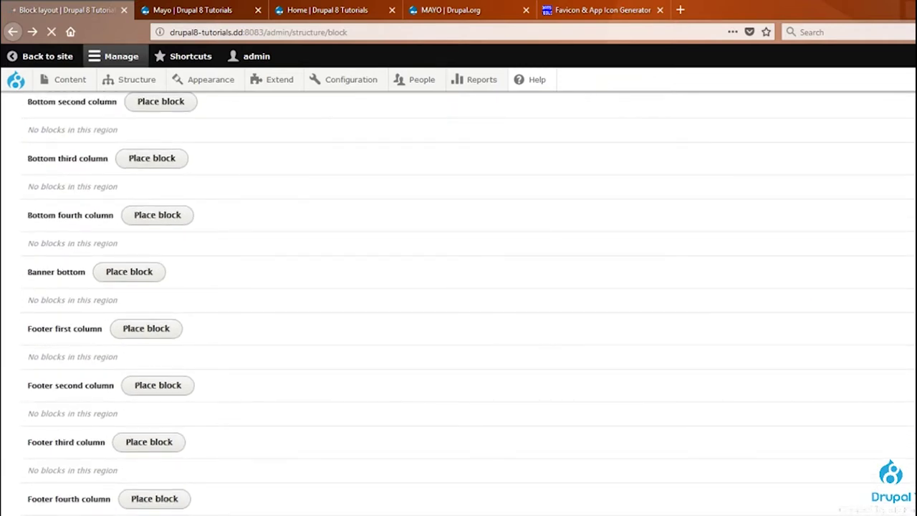
Compare the Mayo region demonstration with the site's home page, checking the menu bar, first sidebar and content areas.
{"action": "left_click", "coordinate": [183, 9]}
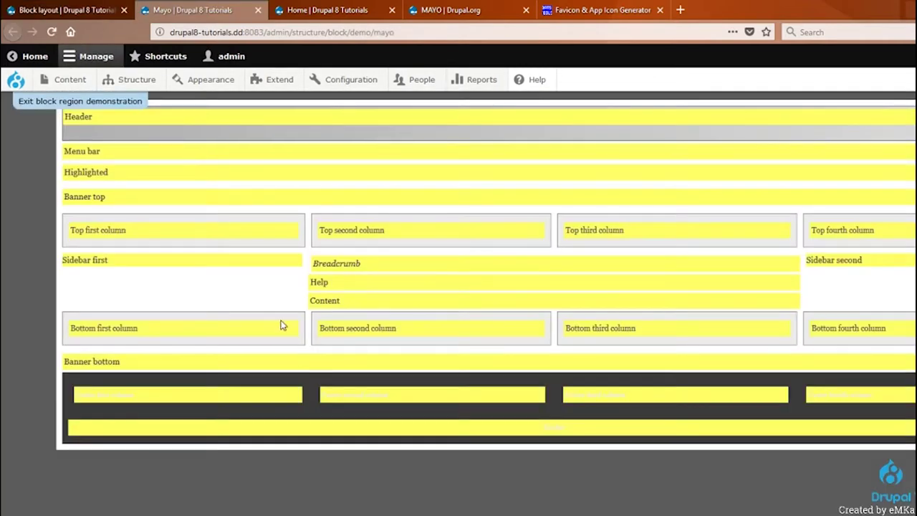
{"action": "left_click", "coordinate": [326, 10]}
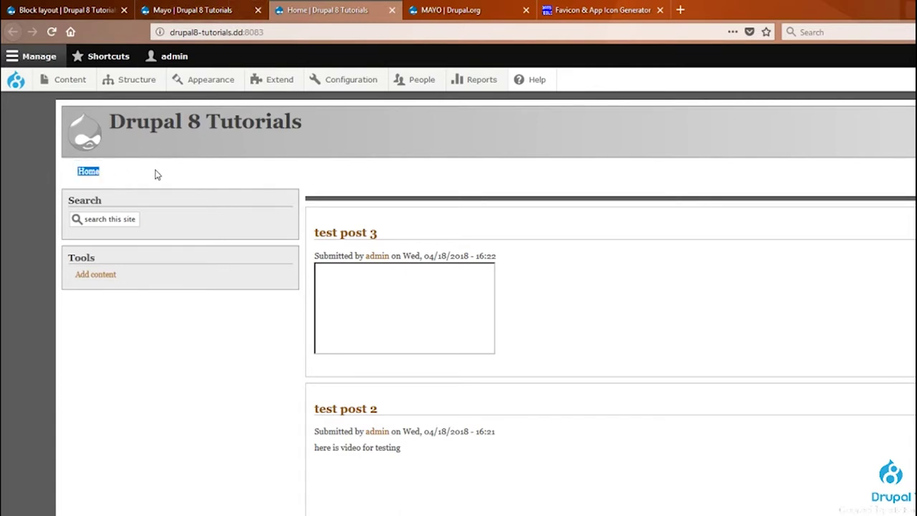
{"action": "left_click", "coordinate": [182, 10]}
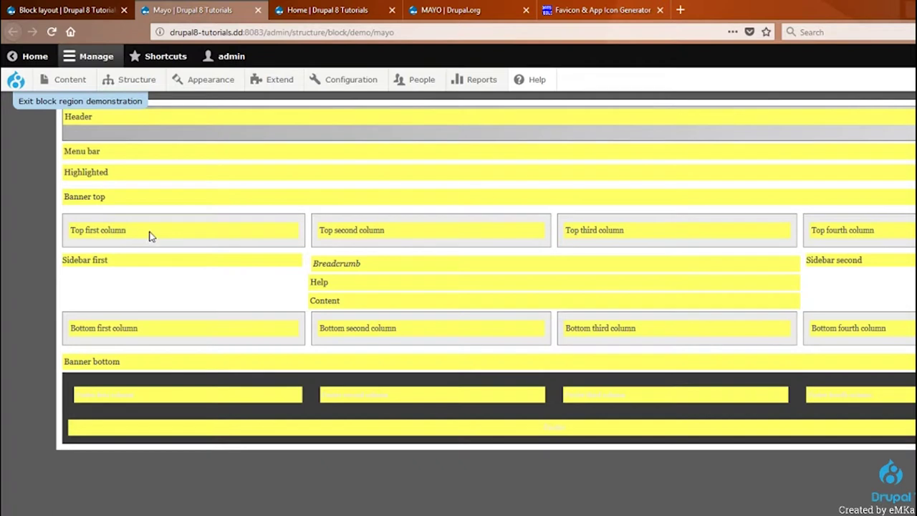
{"action": "left_click", "coordinate": [326, 10]}
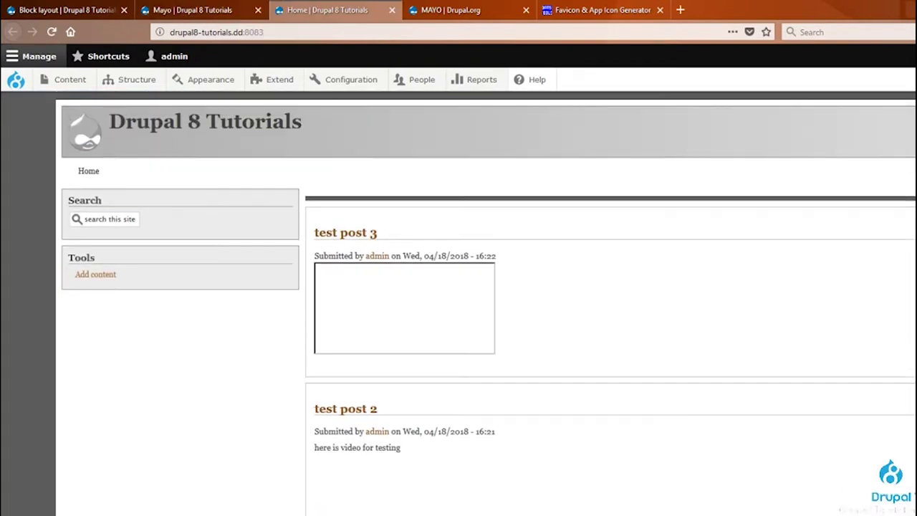
{"action": "scroll", "coordinate": [487, 301], "scroll_direction": "down", "scroll_amount": 10}
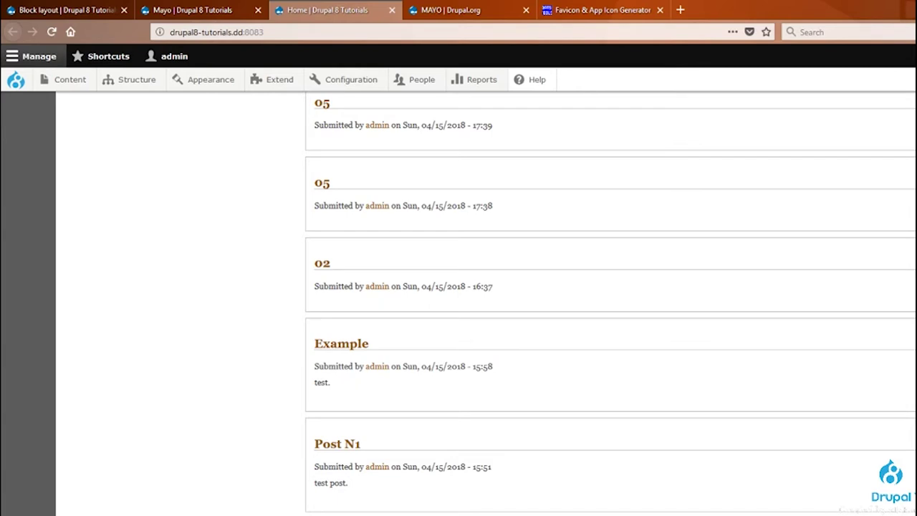
{"action": "scroll", "coordinate": [64, 292], "scroll_direction": "up", "scroll_amount": 10}
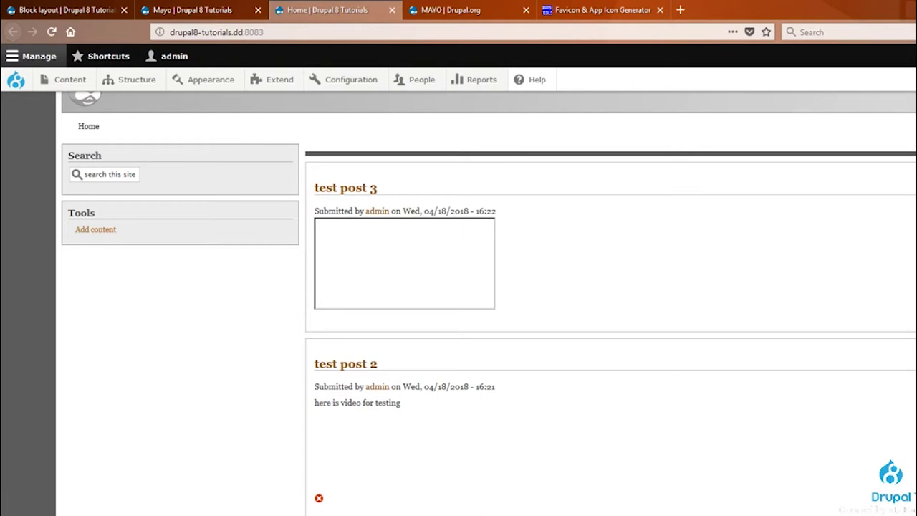
Examine the Top fourth column, Sidebar second and Bottom fourth column regions in the Mayo region demonstration.
{"action": "left_click", "coordinate": [195, 9]}
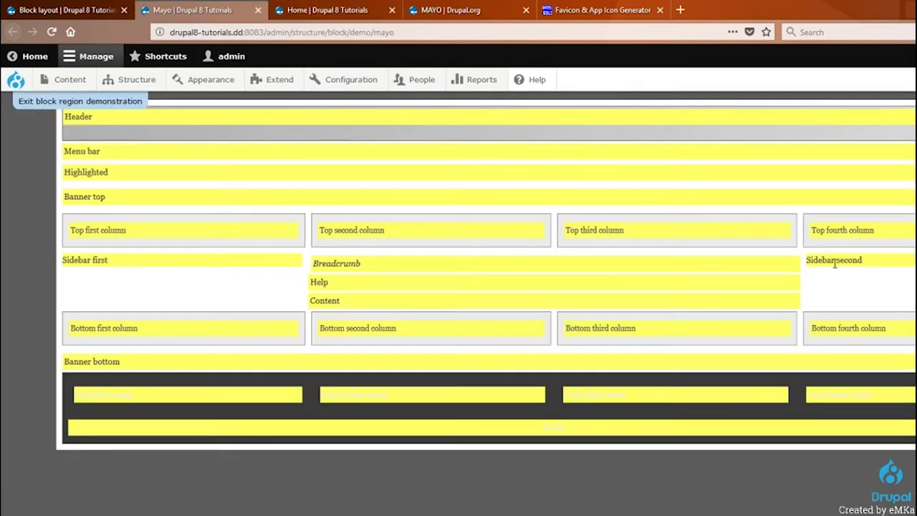
{"action": "left_click_drag", "start_coordinate": [875, 230], "coordinate": [810, 232]}
{"action": "left_click", "coordinate": [832, 228]}
{"action": "left_click_drag", "start_coordinate": [870, 260], "coordinate": [807, 262]}
{"action": "left_click_drag", "start_coordinate": [901, 337], "coordinate": [808, 333]}
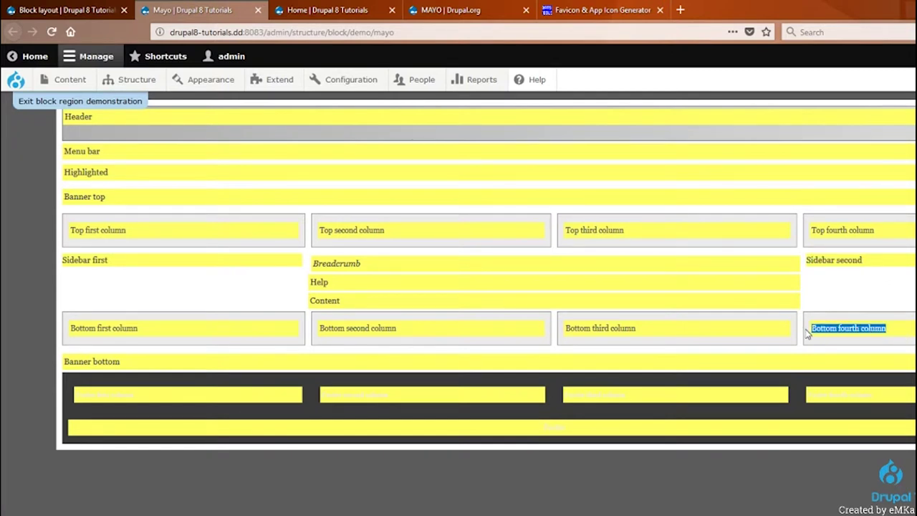
{"action": "left_click", "coordinate": [901, 304]}
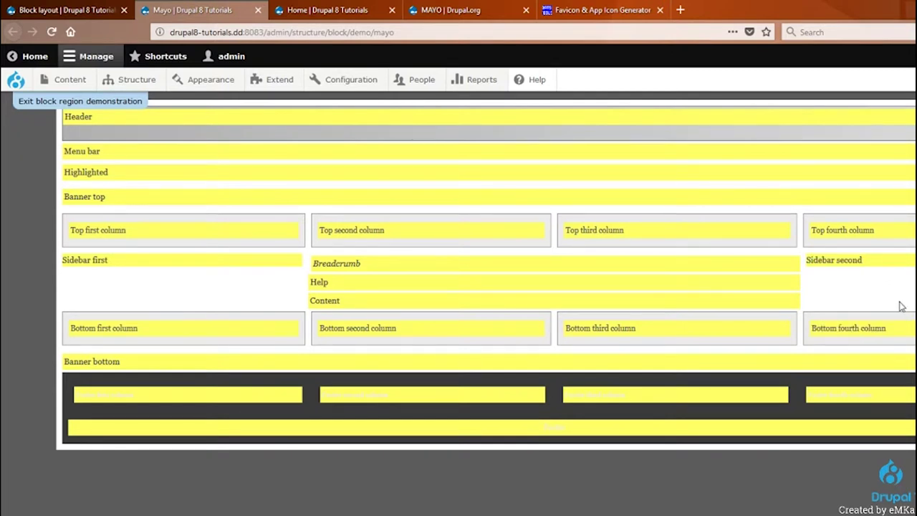
{"action": "left_click_drag", "start_coordinate": [872, 262], "coordinate": [853, 261]}
{"action": "left_click_drag", "start_coordinate": [903, 328], "coordinate": [814, 337]}
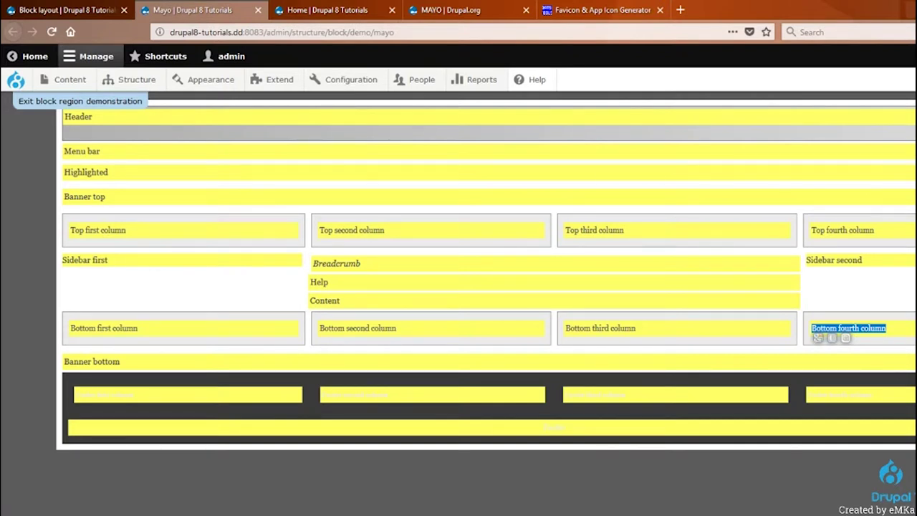
{"action": "left_click_drag", "start_coordinate": [870, 267], "coordinate": [858, 251]}
{"action": "left_click_drag", "start_coordinate": [912, 236], "coordinate": [808, 235]}
{"action": "left_click", "coordinate": [913, 292]}
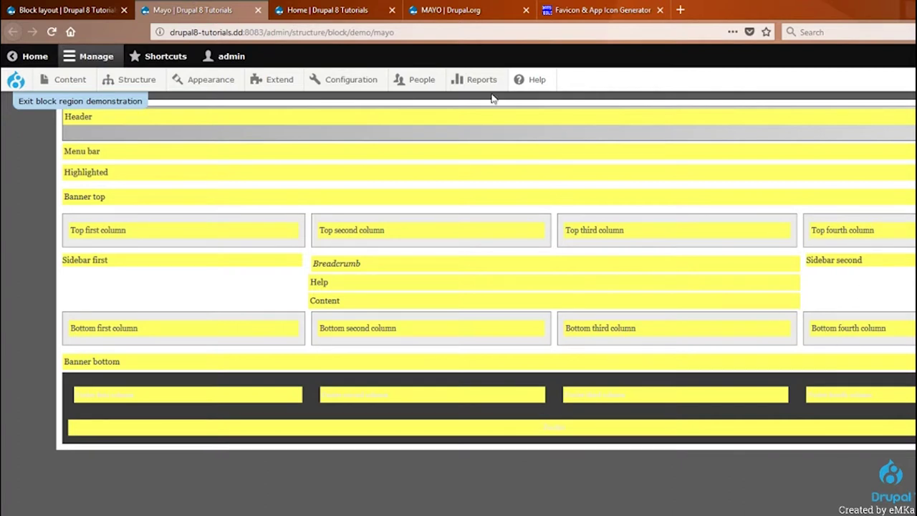
Check the home page for second sidebar content and compare it with the region demonstration.
{"action": "left_click", "coordinate": [386, 7]}
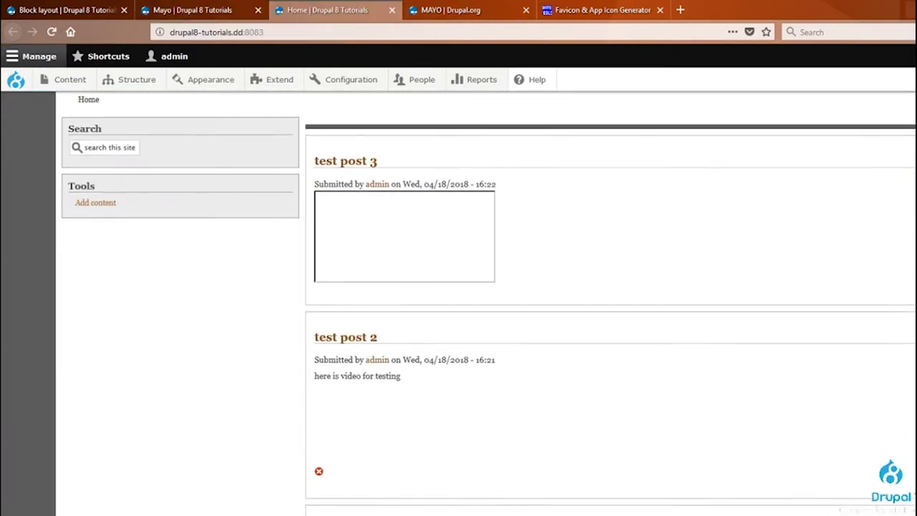
{"action": "scroll", "coordinate": [828, 369], "scroll_direction": "up", "scroll_amount": 1}
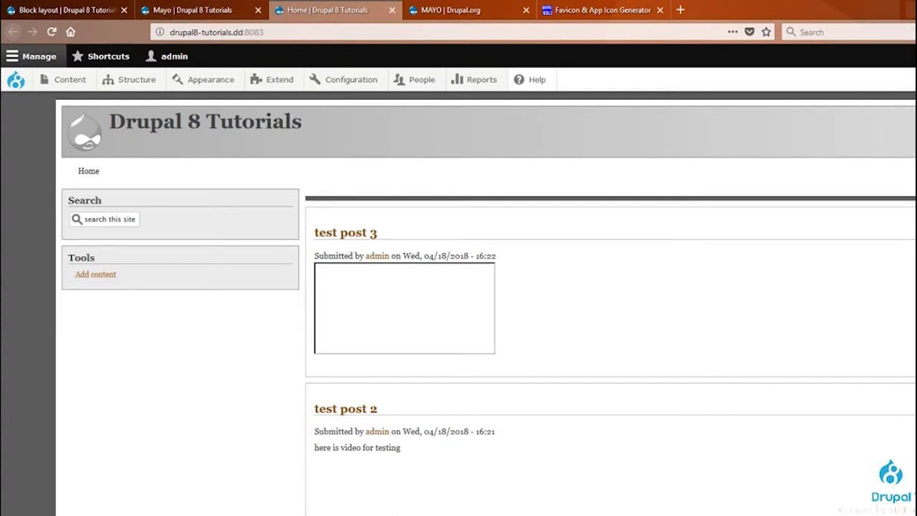
{"action": "left_click", "coordinate": [208, 10]}
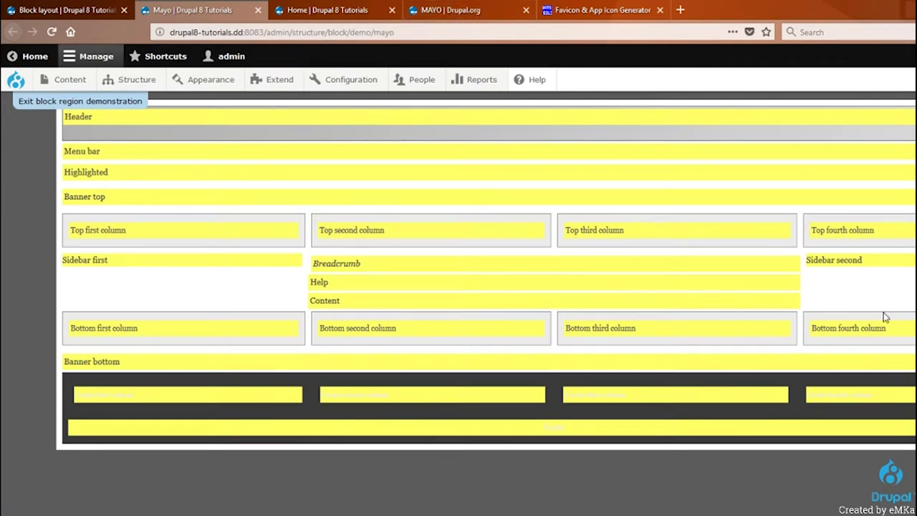
Move the User account menu block from the Footer to the Sidebar second region and save the block layout.
{"action": "left_click", "coordinate": [61, 9]}
{"action": "scroll", "coordinate": [265, 359], "scroll_direction": "down", "scroll_amount": 3}
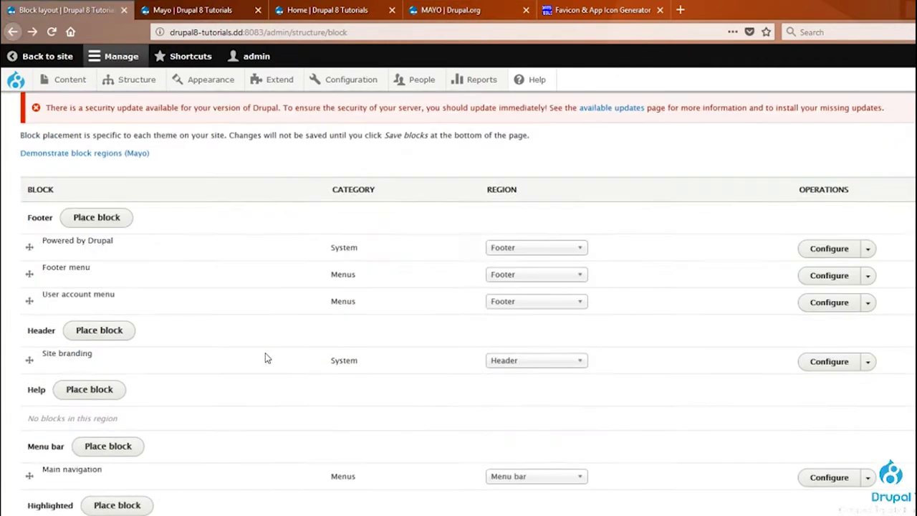
{"action": "scroll", "coordinate": [266, 358], "scroll_direction": "down", "scroll_amount": 3}
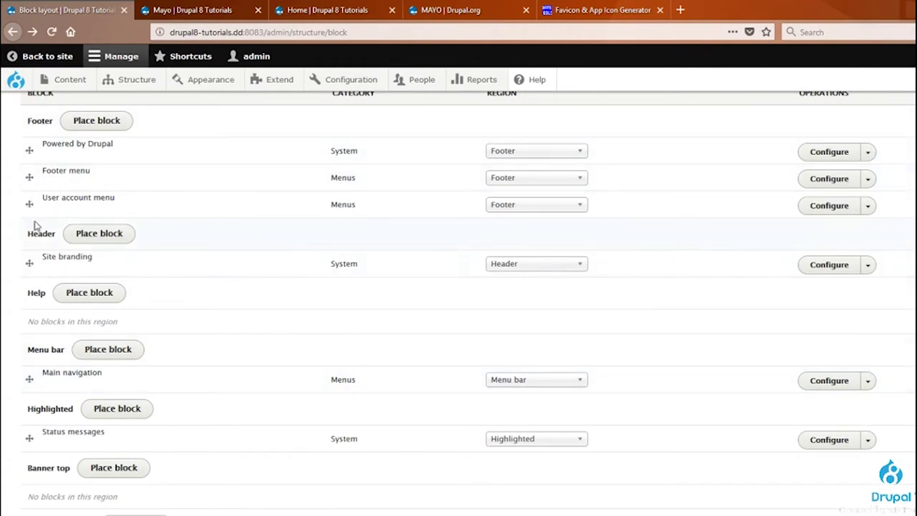
{"action": "left_click", "coordinate": [522, 208]}
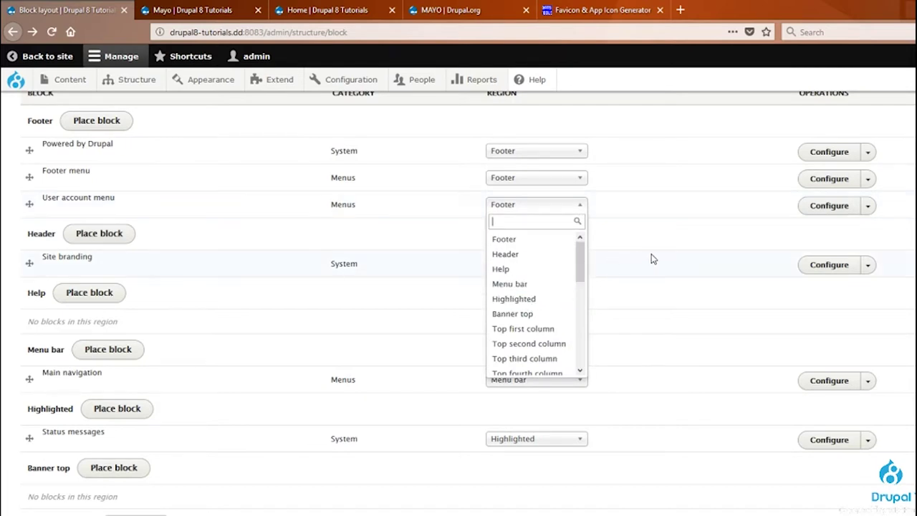
{"action": "left_click_drag", "start_coordinate": [581, 273], "coordinate": [580, 311]}
{"action": "left_click", "coordinate": [545, 312]}
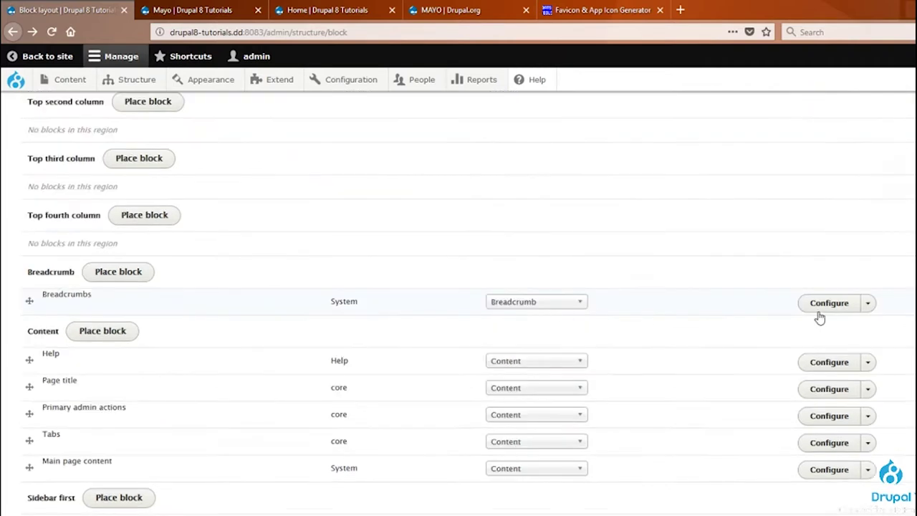
{"action": "scroll", "coordinate": [459, 301], "scroll_direction": "down", "scroll_amount": 6}
{"action": "scroll", "coordinate": [458, 301], "scroll_direction": "up", "scroll_amount": 1}
{"action": "scroll", "coordinate": [459, 301], "scroll_direction": "down", "scroll_amount": 3}
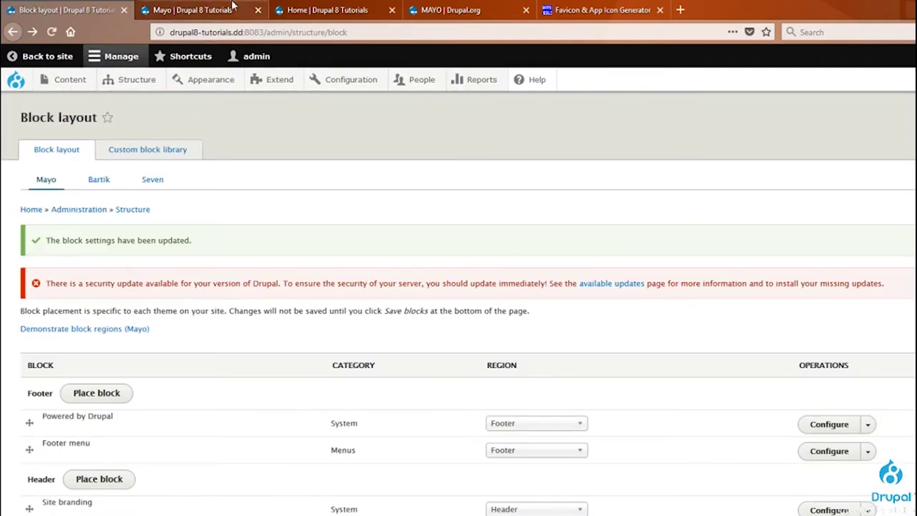
Reload the site's home page and inspect the account menu links in the second sidebar.
{"action": "left_click", "coordinate": [322, 10]}
{"action": "left_click", "coordinate": [51, 32]}
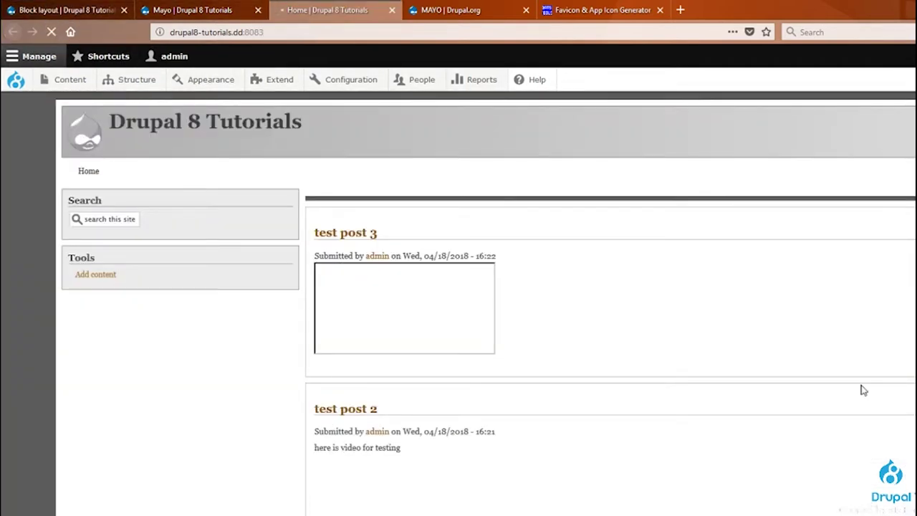
{"action": "left_click_drag", "start_coordinate": [863, 222], "coordinate": [817, 200]}
{"action": "left_click", "coordinate": [855, 277]}
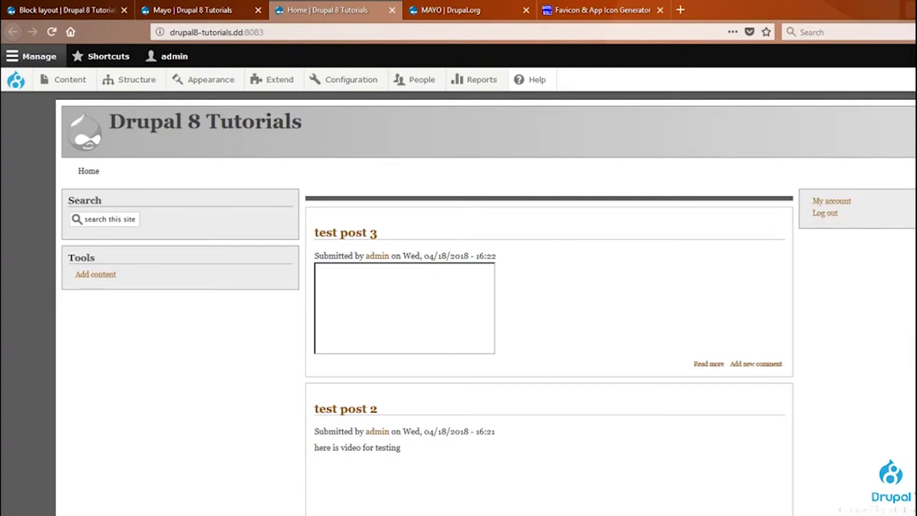
{"action": "left_click_drag", "start_coordinate": [860, 221], "coordinate": [811, 198]}
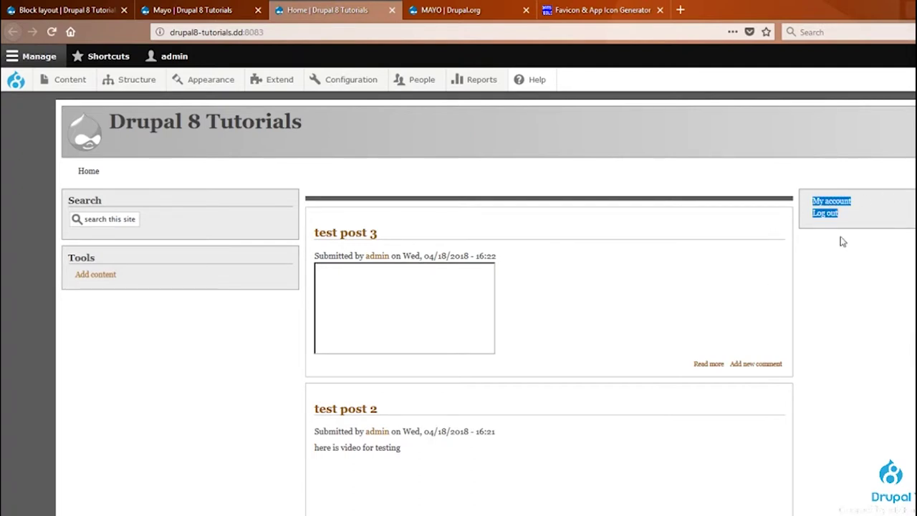
{"action": "left_click", "coordinate": [864, 274]}
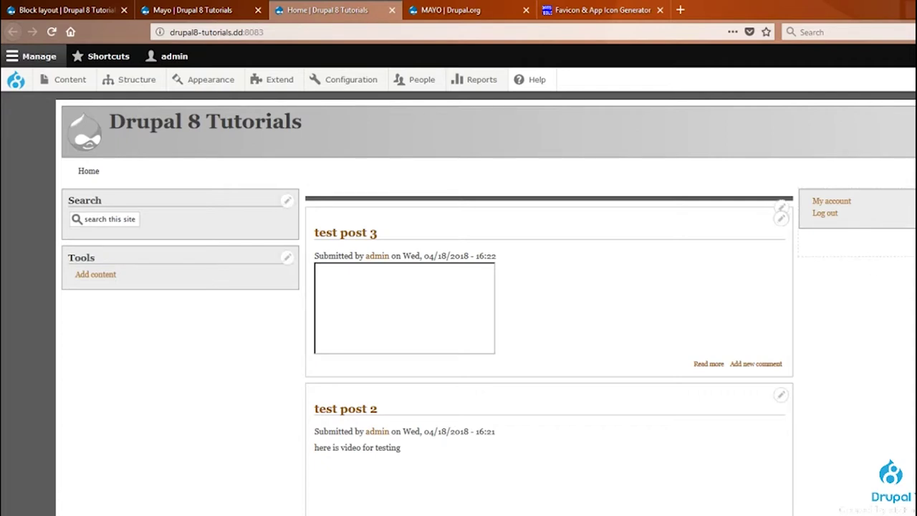
Return to the Block layout list and locate the User account menu block under Sidebar second.
{"action": "left_click", "coordinate": [192, 10]}
{"action": "left_click", "coordinate": [336, 10]}
{"action": "key", "text": "ctrl+Tab"}
{"action": "left_click", "coordinate": [66, 10]}
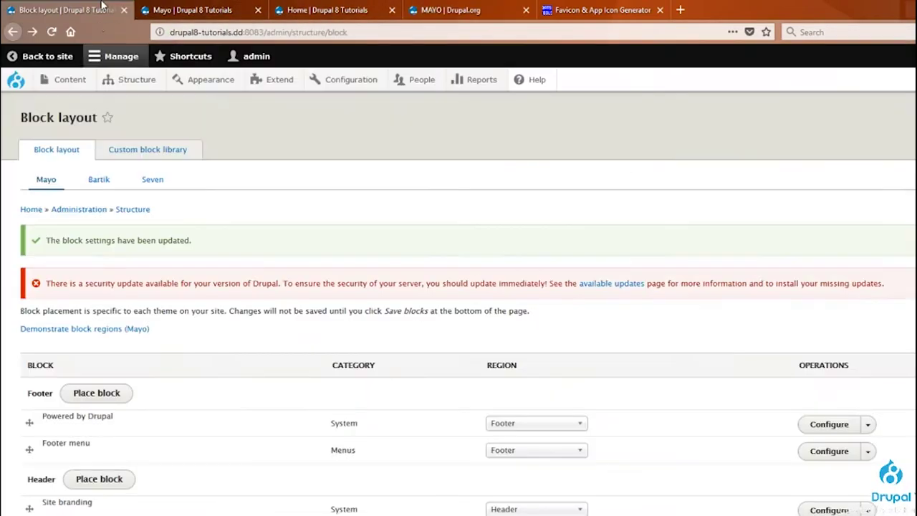
{"action": "scroll", "coordinate": [109, 330], "scroll_direction": "down", "scroll_amount": 1}
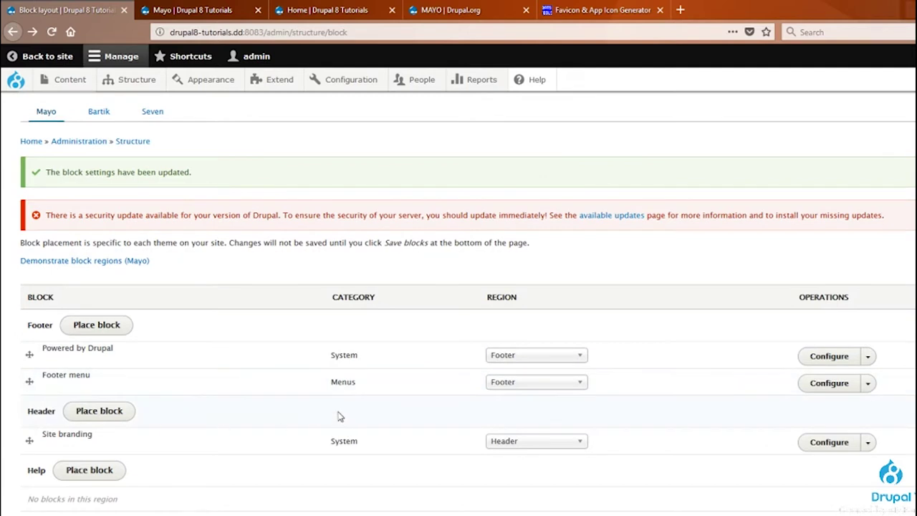
{"action": "scroll", "coordinate": [340, 417], "scroll_direction": "down", "scroll_amount": 2}
{"action": "scroll", "coordinate": [155, 469], "scroll_direction": "down", "scroll_amount": 1}
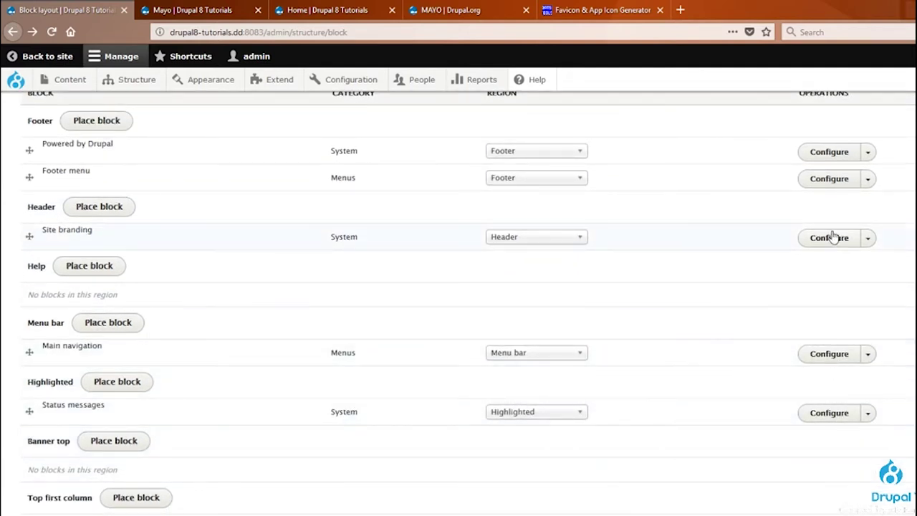
{"action": "scroll", "coordinate": [459, 301], "scroll_direction": "down", "scroll_amount": 9}
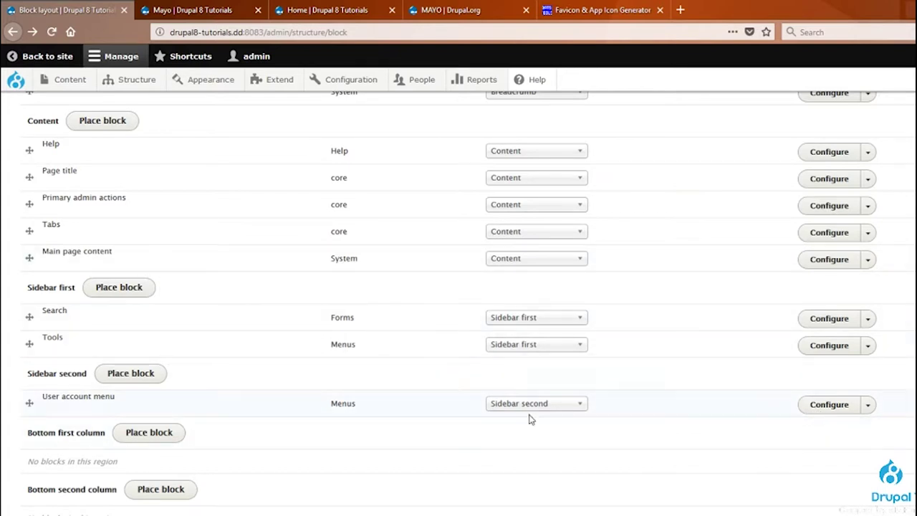
Open the User account menu block's configuration from the home page and review its title, menu levels and visibility settings.
{"action": "left_click", "coordinate": [191, 7]}
{"action": "left_click", "coordinate": [347, 9]}
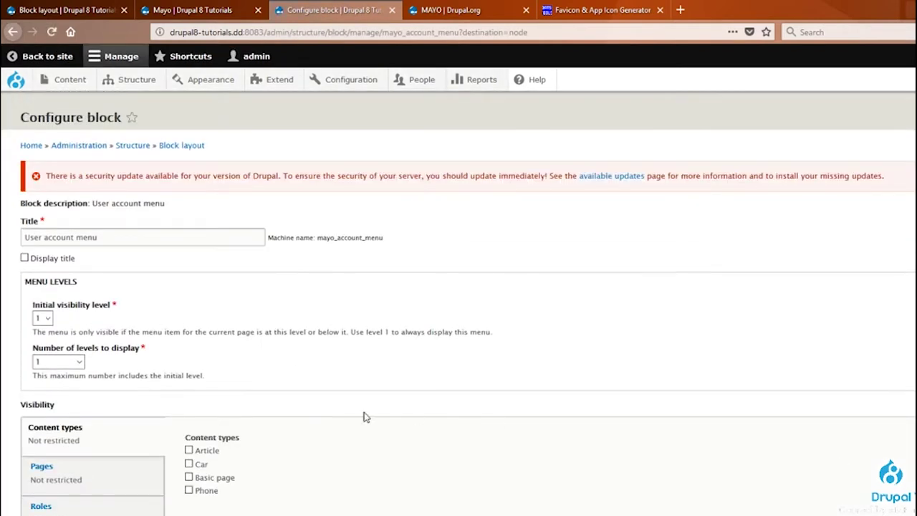
{"action": "scroll", "coordinate": [199, 256], "scroll_direction": "down", "scroll_amount": 1}
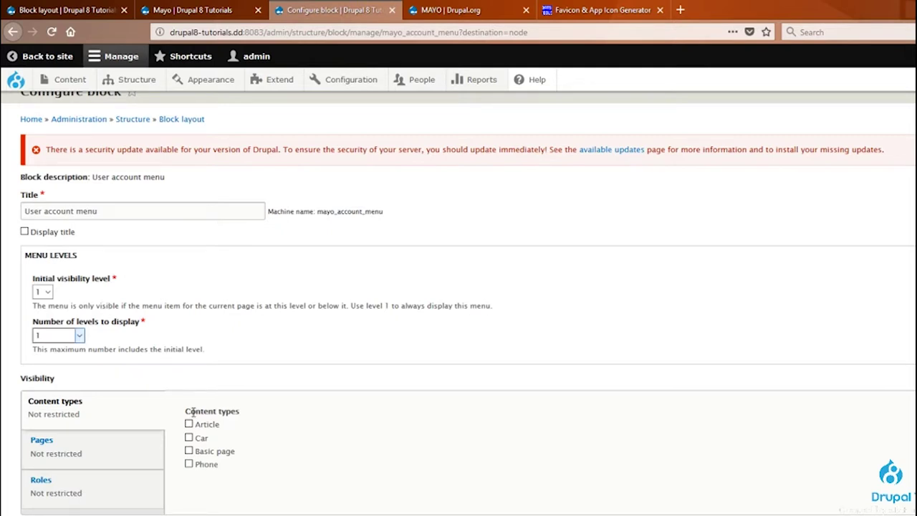
{"action": "triple_click", "coordinate": [113, 212]}
{"action": "left_click_drag", "start_coordinate": [116, 210], "coordinate": [25, 211]}
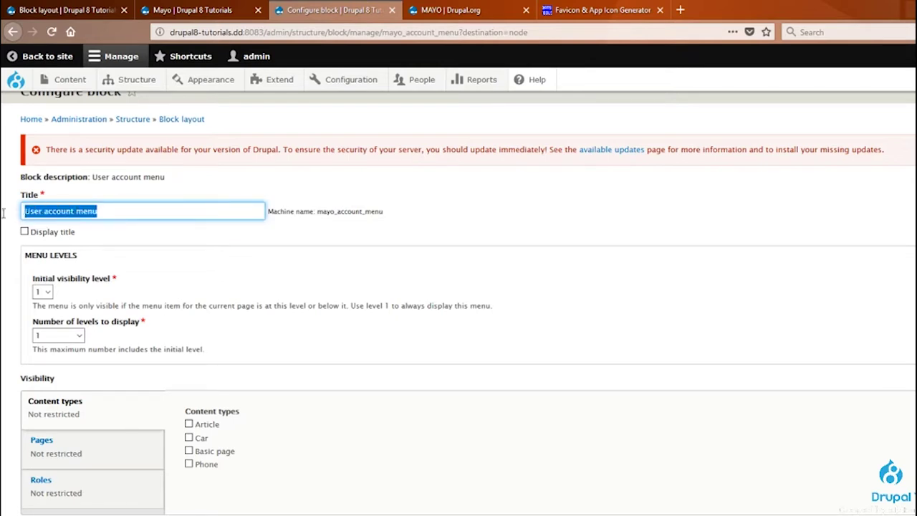
Open the home page in a separate tab and compare the Search and Tools block titles with the account menu block.
{"action": "middle_click", "coordinate": [16, 79]}
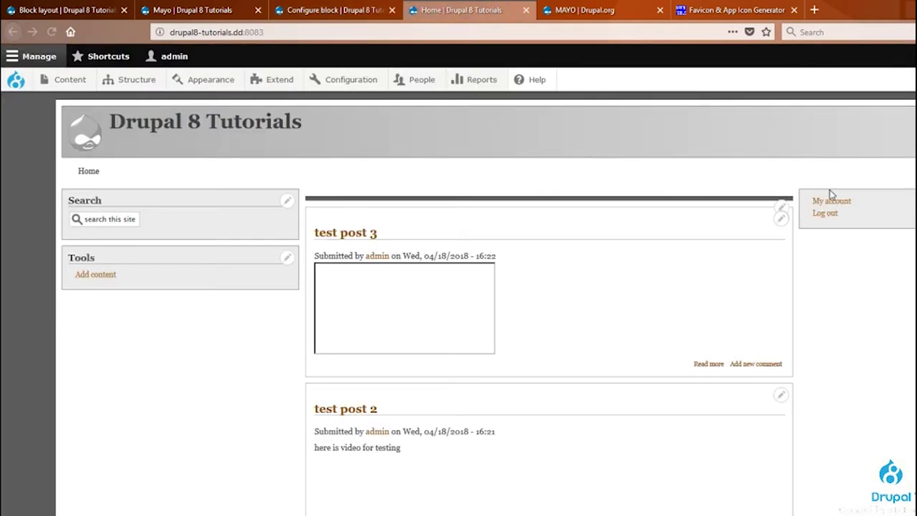
{"action": "left_click_drag", "start_coordinate": [105, 198], "coordinate": [66, 200]}
{"action": "left_click_drag", "start_coordinate": [91, 257], "coordinate": [165, 211]}
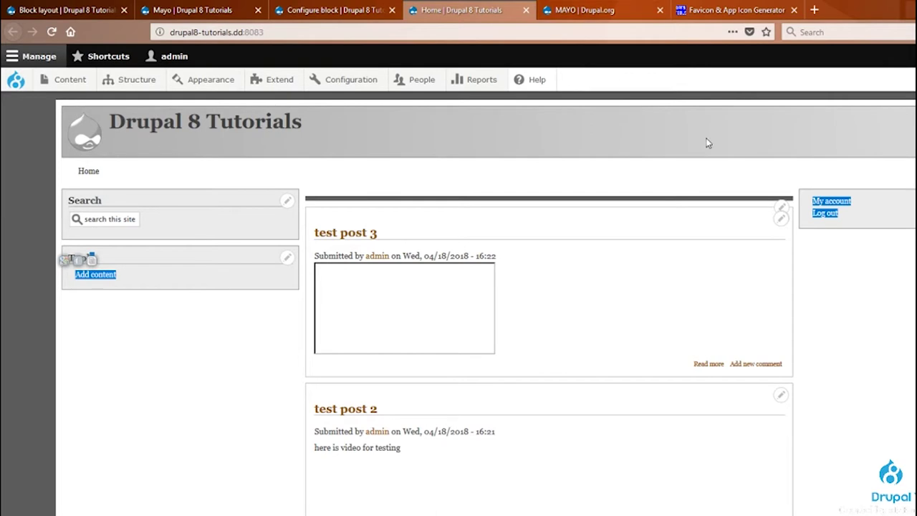
{"action": "left_click", "coordinate": [869, 269]}
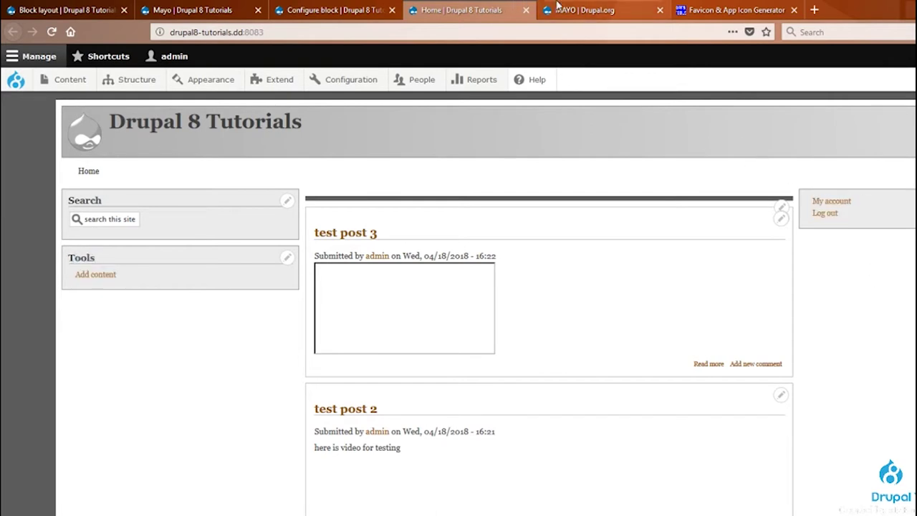
Turn on the title display for the User account menu block and save its configuration.
{"action": "left_click", "coordinate": [359, 9]}
{"action": "left_click", "coordinate": [201, 215]}
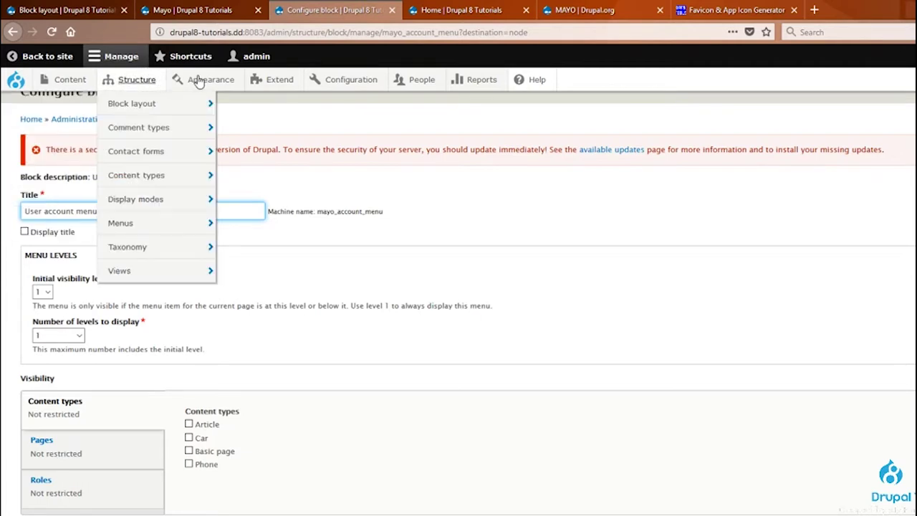
{"action": "left_click", "coordinate": [35, 236]}
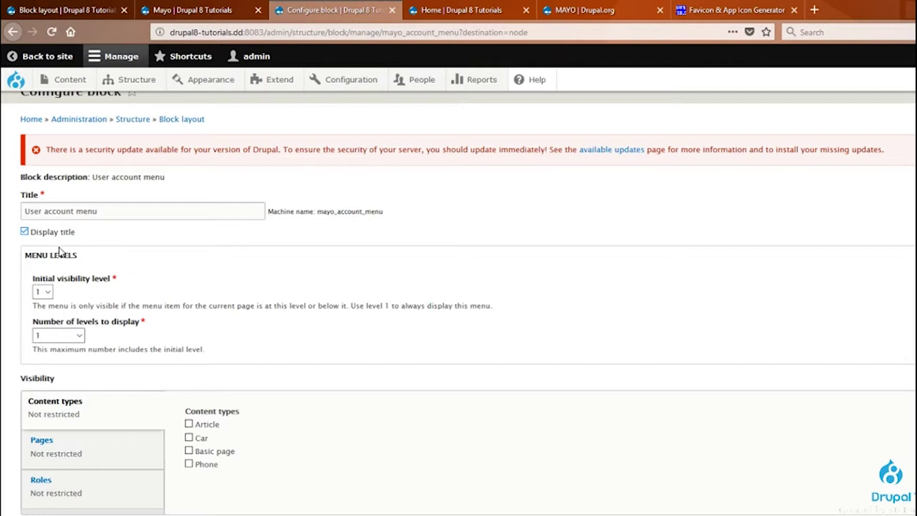
{"action": "scroll", "coordinate": [458, 301], "scroll_direction": "up", "scroll_amount": 1}
{"action": "scroll", "coordinate": [458, 301], "scroll_direction": "down", "scroll_amount": 1}
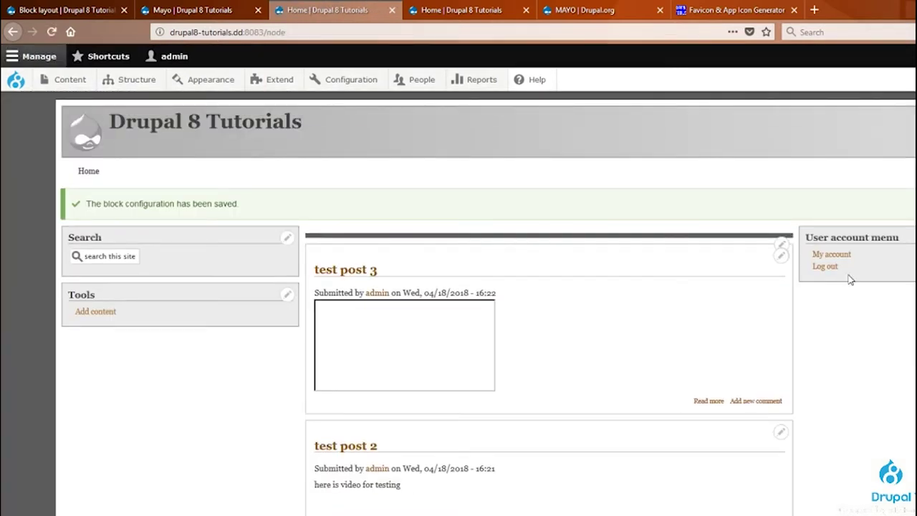
Check the User account menu block's title in the second sidebar of the home page.
{"action": "left_click_drag", "start_coordinate": [912, 242], "coordinate": [842, 358]}
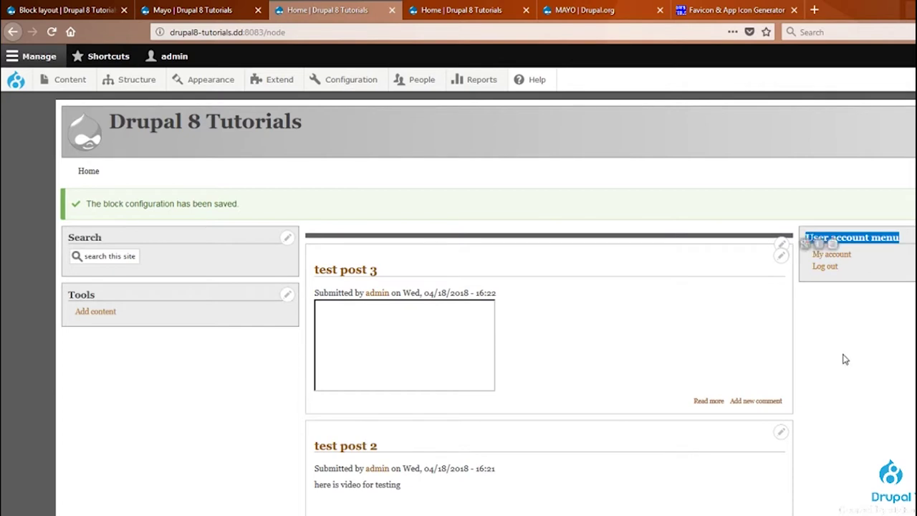
{"action": "left_click", "coordinate": [849, 356]}
{"action": "left_click_drag", "start_coordinate": [905, 241], "coordinate": [804, 239]}
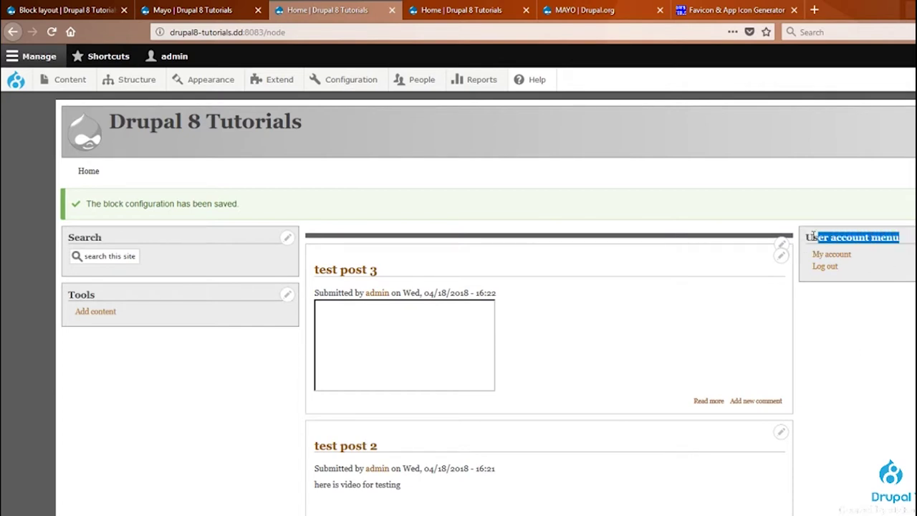
{"action": "left_click", "coordinate": [857, 367]}
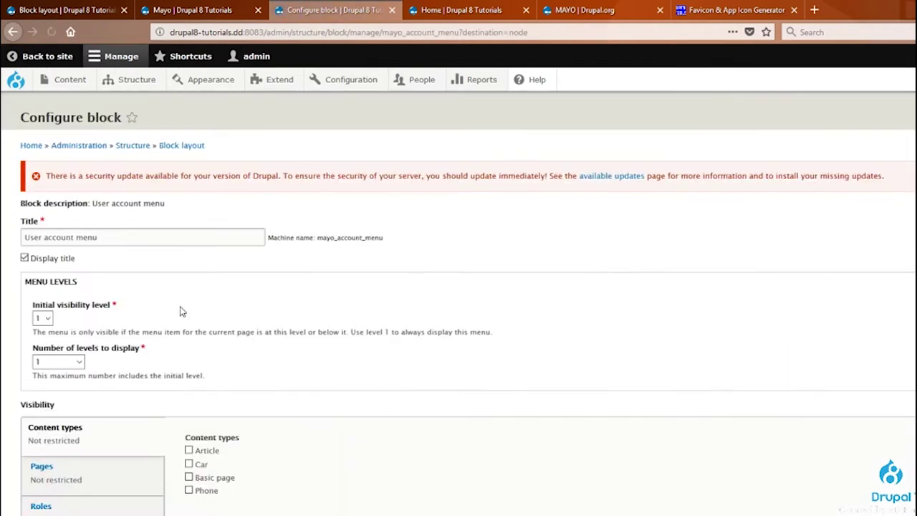
Reopen the User account menu block's configuration and review its title and menu level settings.
{"action": "left_click_drag", "start_coordinate": [111, 237], "coordinate": [8, 232]}
{"action": "left_click_drag", "start_coordinate": [148, 234], "coordinate": [8, 233]}
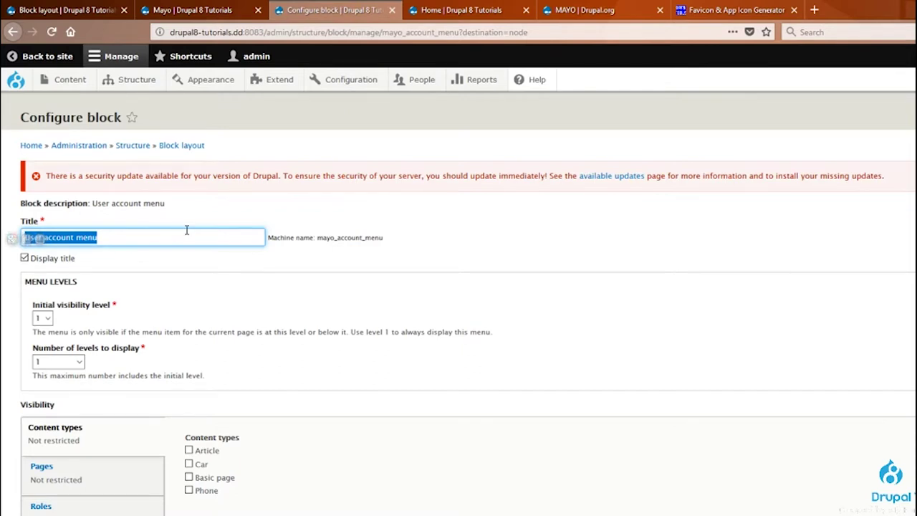
{"action": "left_click", "coordinate": [107, 238]}
{"action": "left_click_drag", "start_coordinate": [107, 237], "coordinate": [9, 236]}
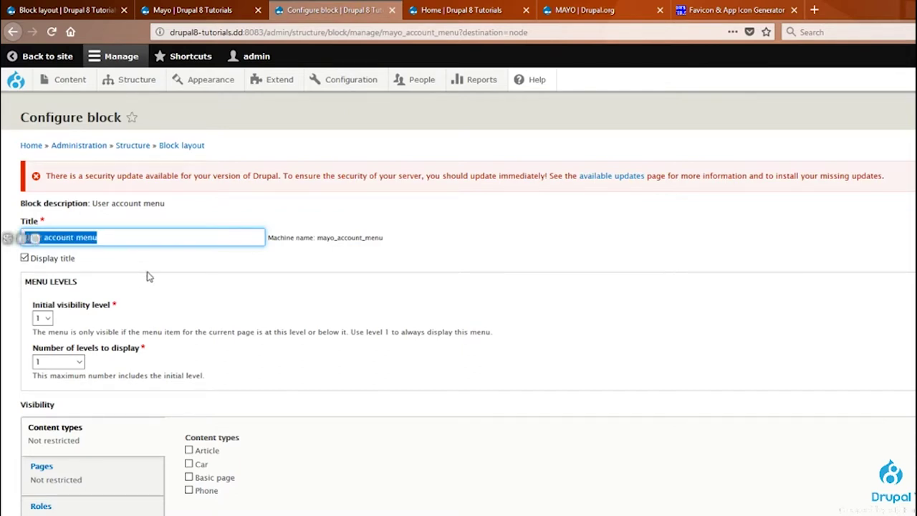
{"action": "scroll", "coordinate": [127, 448], "scroll_direction": "down", "scroll_amount": 1}
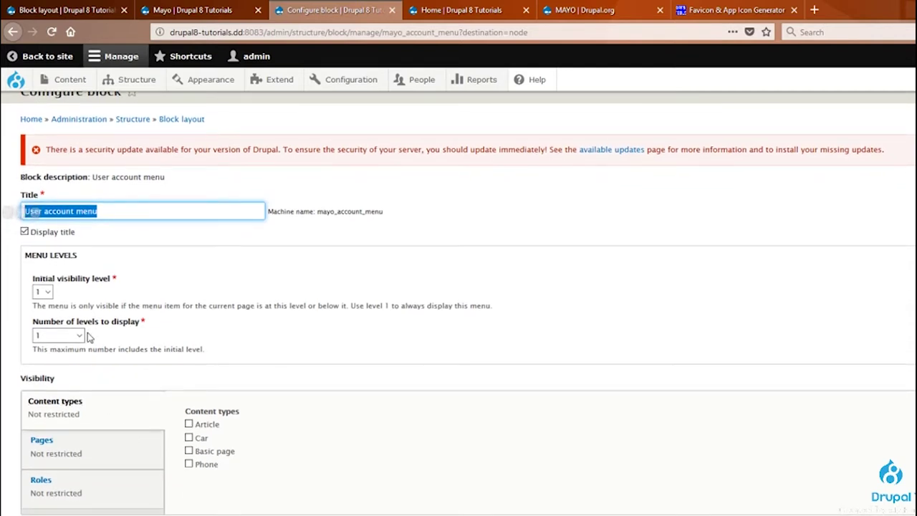
{"action": "scroll", "coordinate": [127, 176], "scroll_direction": "up", "scroll_amount": 1}
Examine the Content and Help regions in the MAYO block region demonstration.
{"action": "left_click", "coordinate": [201, 9]}
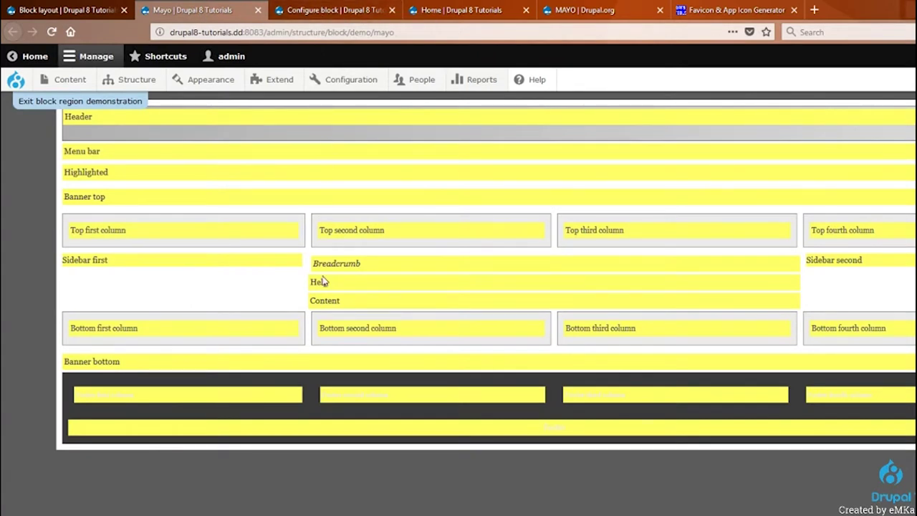
{"action": "left_click_drag", "start_coordinate": [348, 306], "coordinate": [409, 301]}
{"action": "mouse_move", "coordinate": [334, 300]}
{"action": "left_mouse_down"}
{"action": "mouse_move", "coordinate": [303, 304]}
{"action": "mouse_move", "coordinate": [369, 307]}
{"action": "mouse_move", "coordinate": [327, 287]}
{"action": "left_mouse_up"}
Open test post 2 from the home page to view its content area, and return to the post listing.
{"action": "left_click", "coordinate": [337, 10]}
{"action": "left_click", "coordinate": [459, 11]}
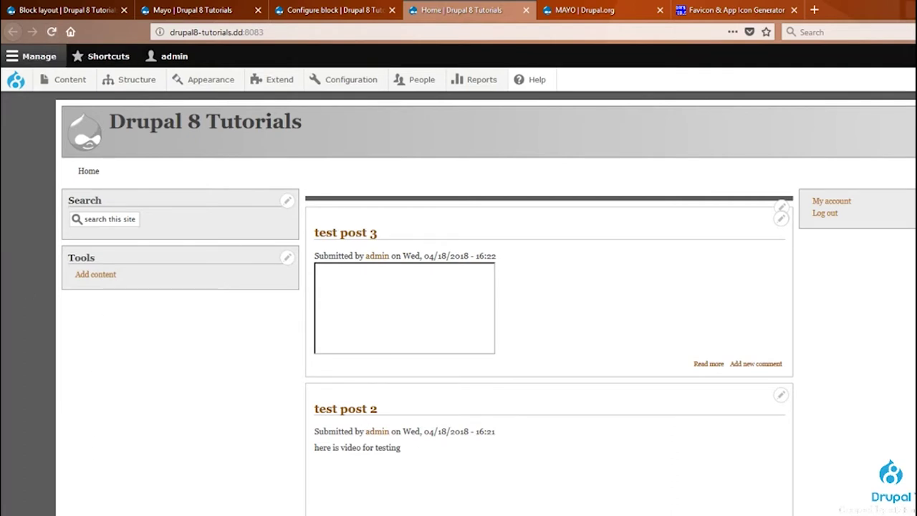
{"action": "left_click", "coordinate": [355, 419]}
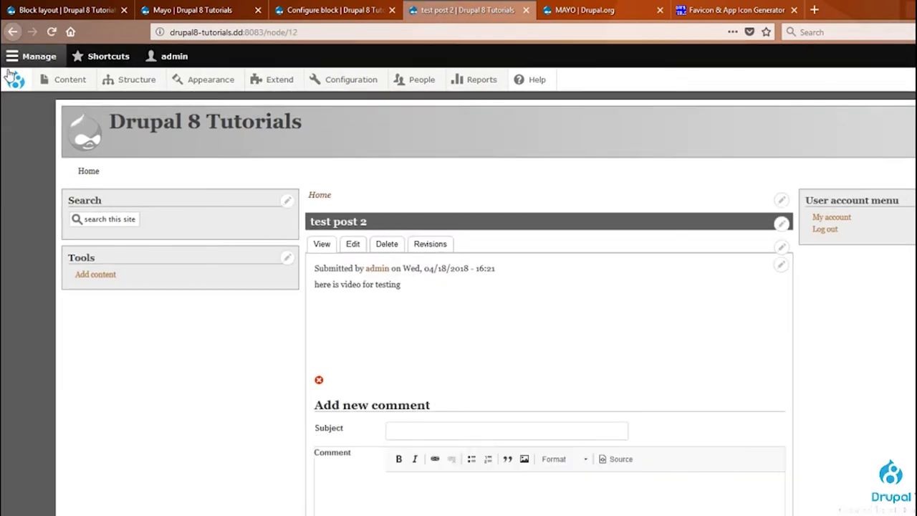
{"action": "left_click", "coordinate": [13, 31]}
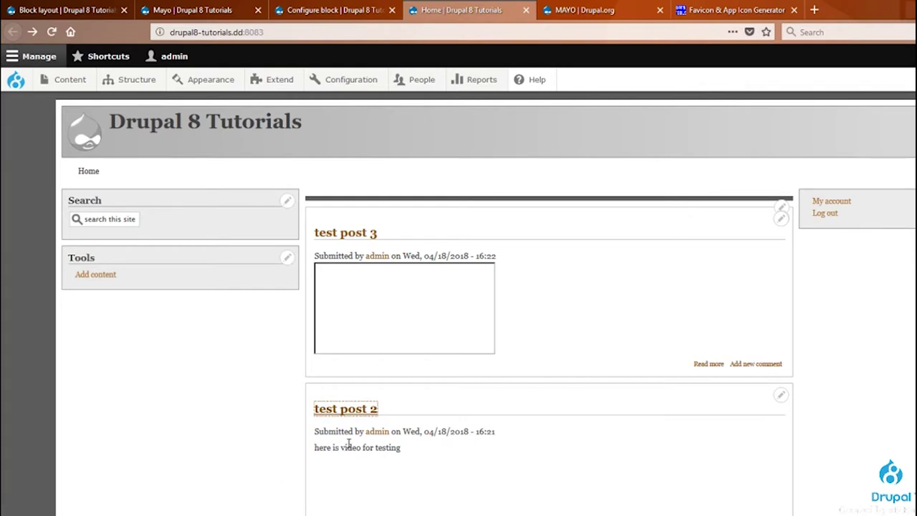
{"action": "scroll", "coordinate": [488, 301], "scroll_direction": "down", "scroll_amount": 3}
{"action": "scroll", "coordinate": [467, 483], "scroll_direction": "up", "scroll_amount": 2}
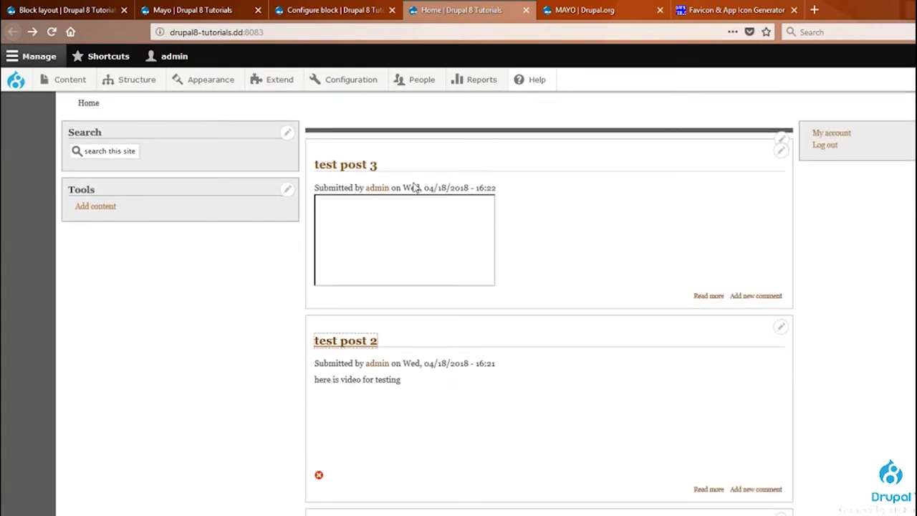
Return to the Block layout list and locate the Help and Page title blocks under the Content region.
{"action": "left_click", "coordinate": [313, 9]}
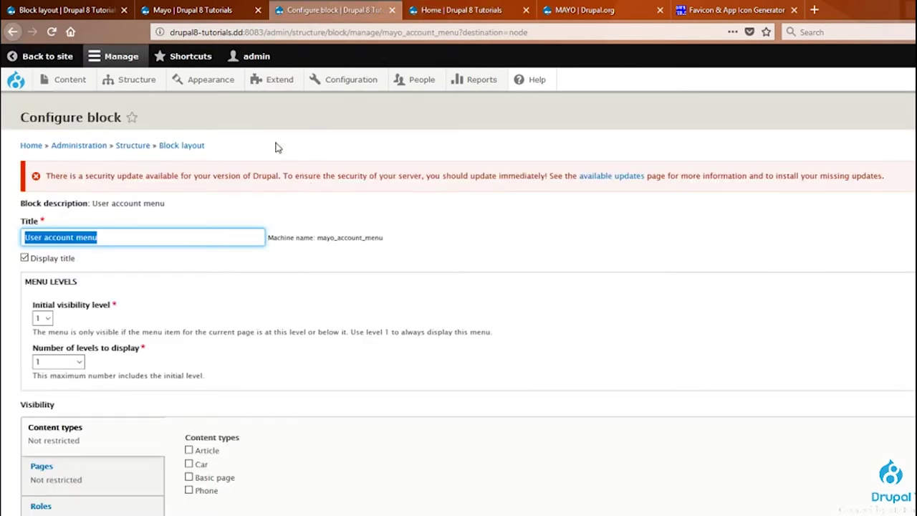
{"action": "left_click", "coordinate": [14, 57]}
{"action": "left_click", "coordinate": [12, 31]}
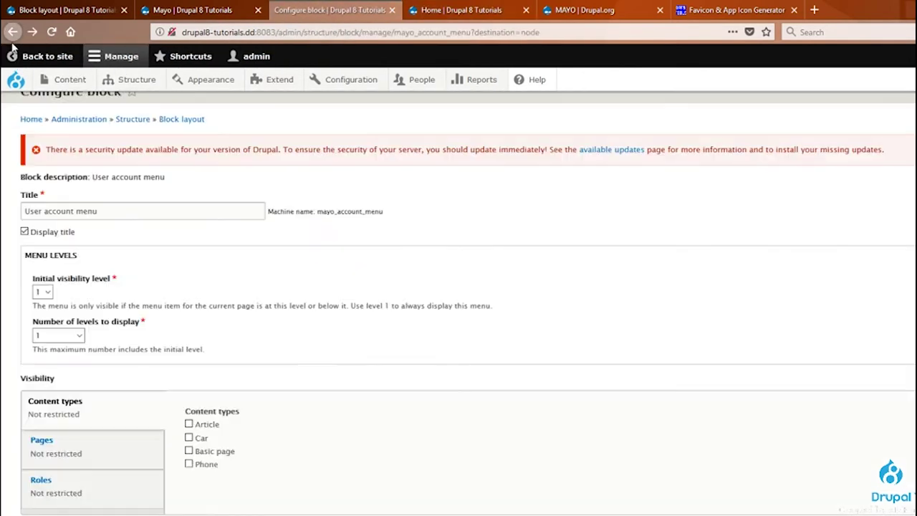
{"action": "left_click", "coordinate": [13, 31]}
{"action": "left_click", "coordinate": [13, 31]}
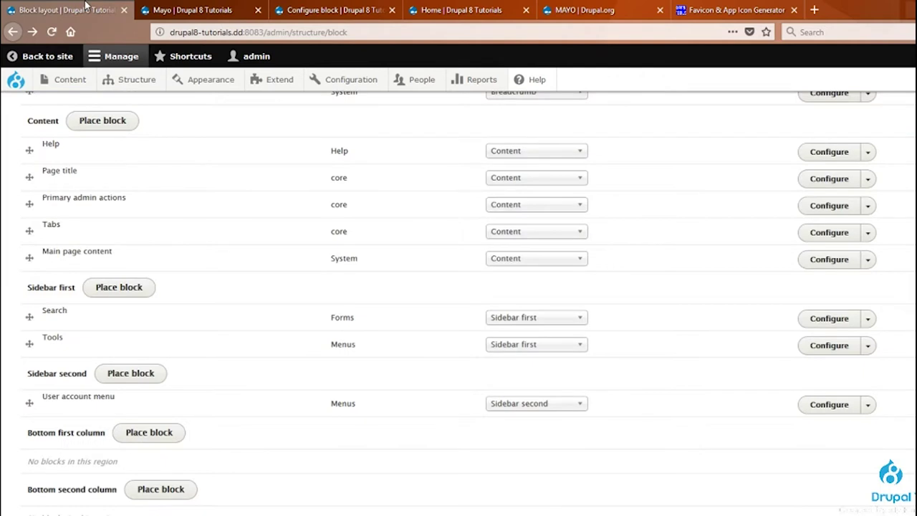
{"action": "scroll", "coordinate": [96, 397], "scroll_direction": "up", "scroll_amount": 5}
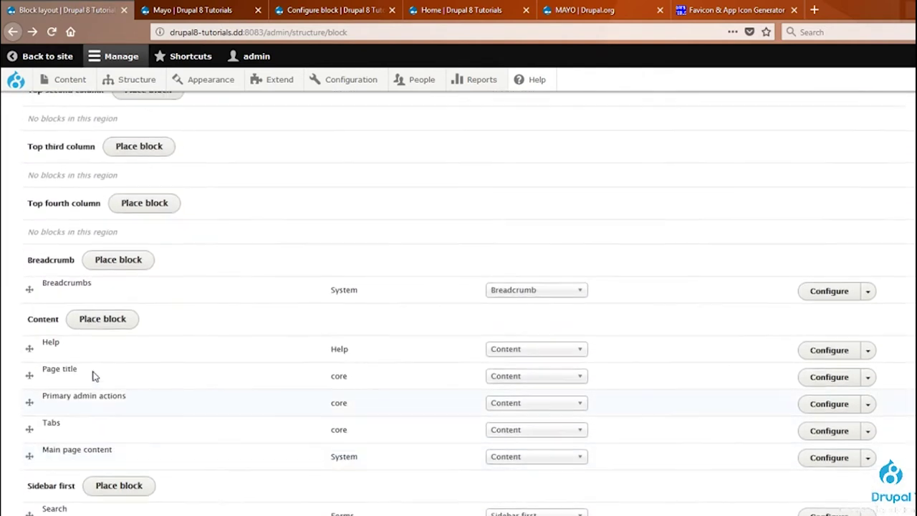
{"action": "left_click_drag", "start_coordinate": [63, 357], "coordinate": [29, 352]}
{"action": "left_click", "coordinate": [85, 385]}
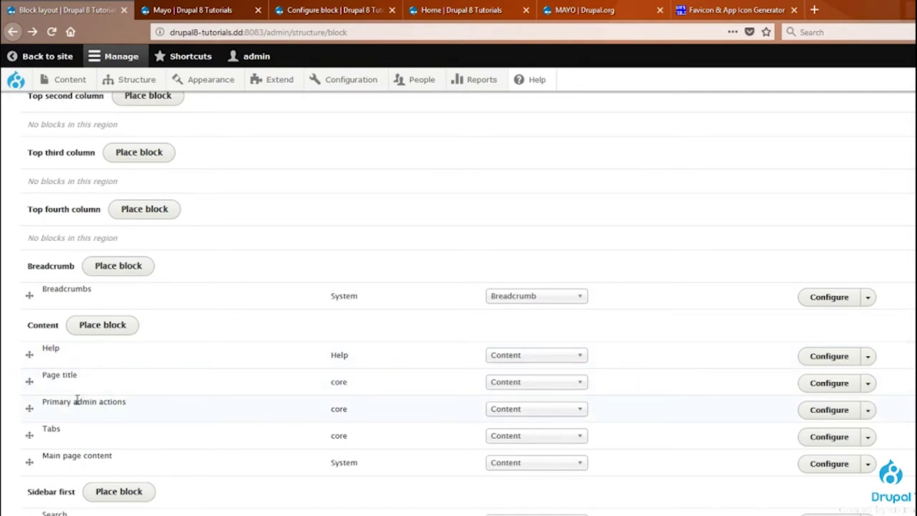
{"action": "left_click_drag", "start_coordinate": [86, 383], "coordinate": [29, 380]}
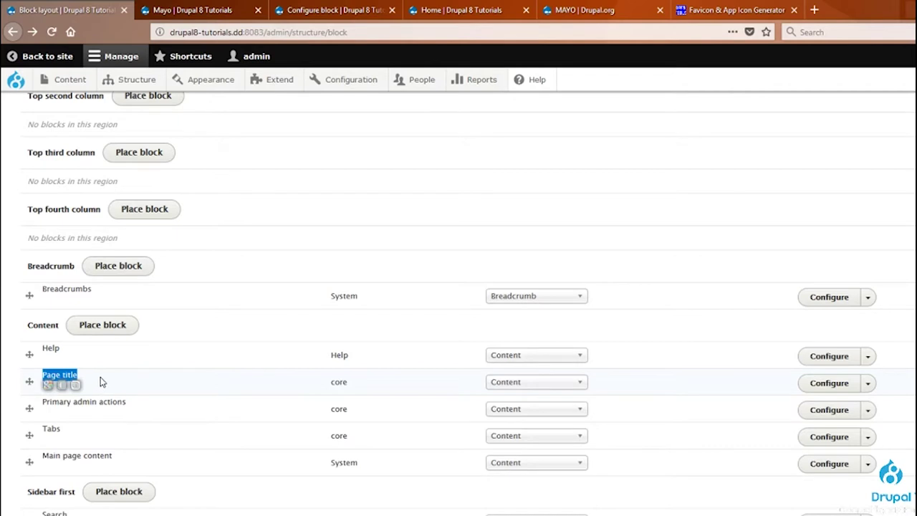
Open test post 3 on the site and inspect its page title.
{"action": "left_click", "coordinate": [462, 10]}
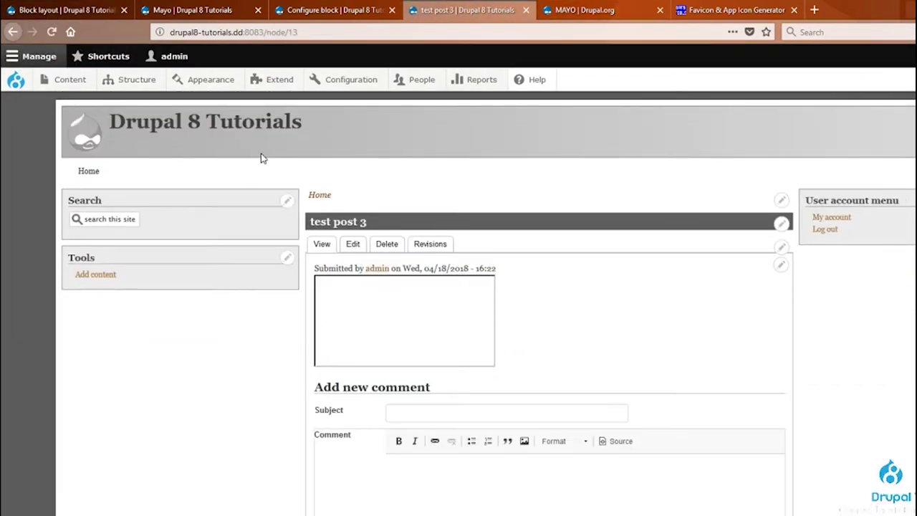
{"action": "mouse_move", "coordinate": [387, 222]}
{"action": "left_mouse_down"}
{"action": "mouse_move", "coordinate": [307, 220]}
{"action": "mouse_move", "coordinate": [404, 218]}
{"action": "left_mouse_up"}
{"action": "left_click", "coordinate": [382, 219]}
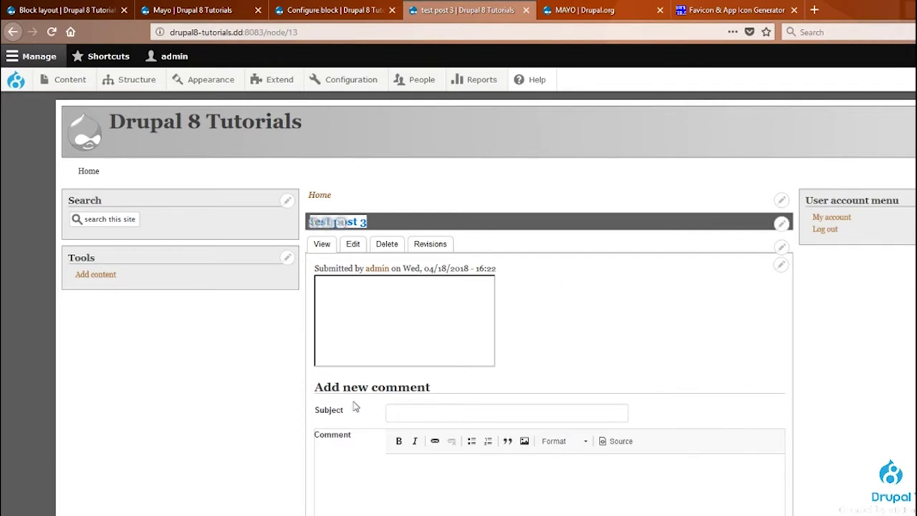
Go back to the Block layout list and locate the Primary admin actions block under Content.
{"action": "left_click", "coordinate": [334, 10]}
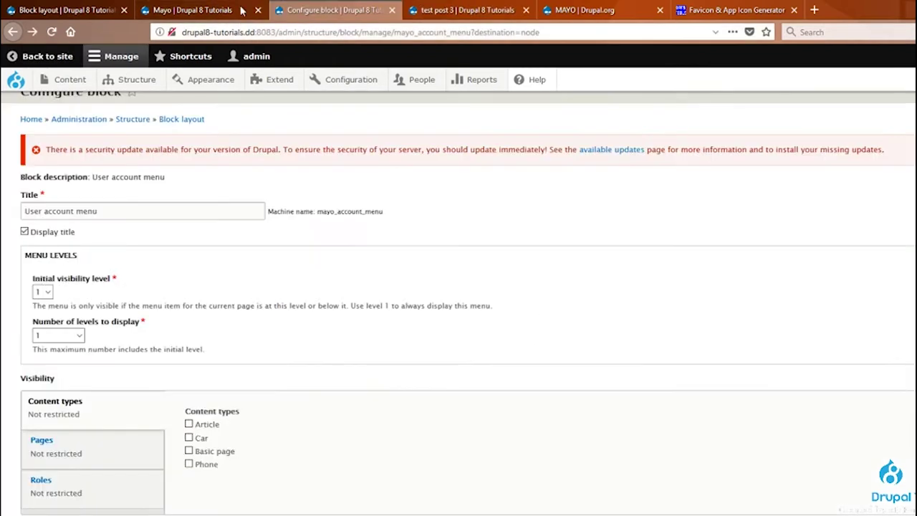
{"action": "left_click", "coordinate": [232, 10]}
{"action": "left_click", "coordinate": [52, 9]}
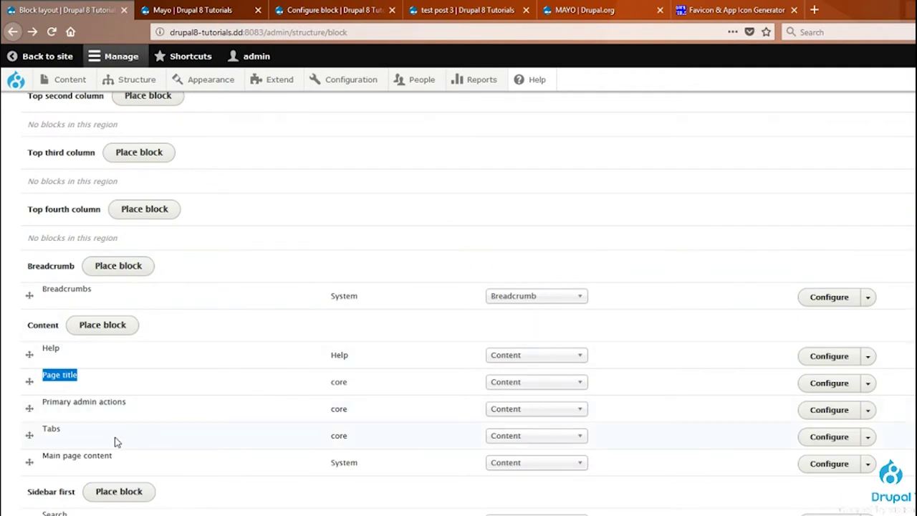
{"action": "scroll", "coordinate": [136, 351], "scroll_direction": "down", "scroll_amount": 2}
{"action": "left_click_drag", "start_coordinate": [132, 344], "coordinate": [41, 338]}
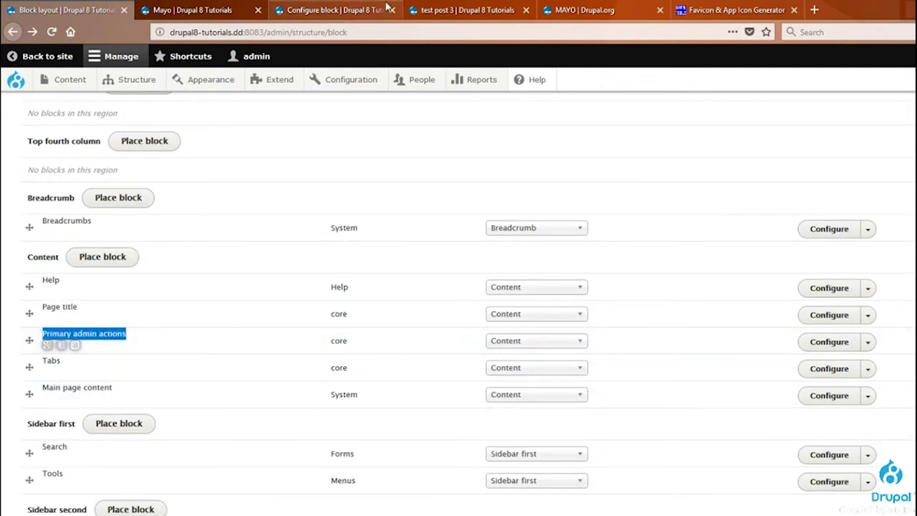
Review the action tabs on test post 3, copy the page's address and load it in a separate browser window.
{"action": "left_click", "coordinate": [451, 7]}
{"action": "left_click", "coordinate": [467, 249]}
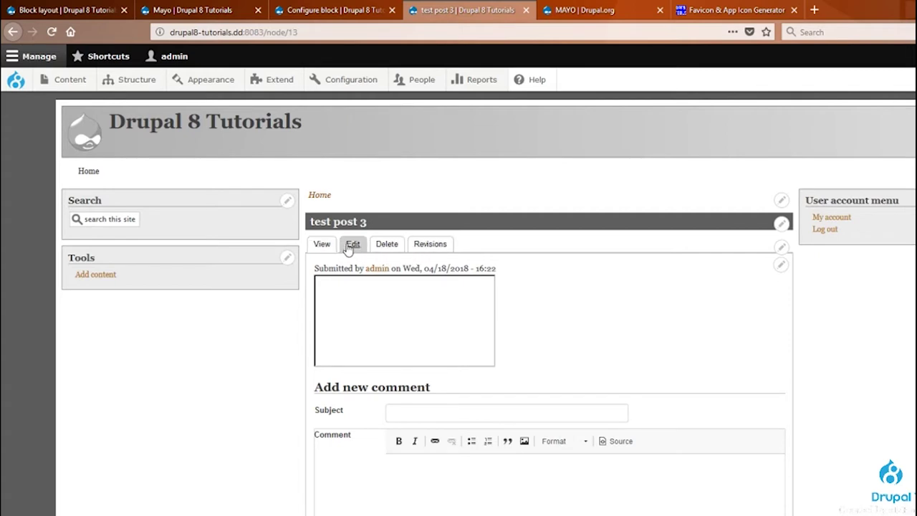
{"action": "right_click", "coordinate": [224, 33]}
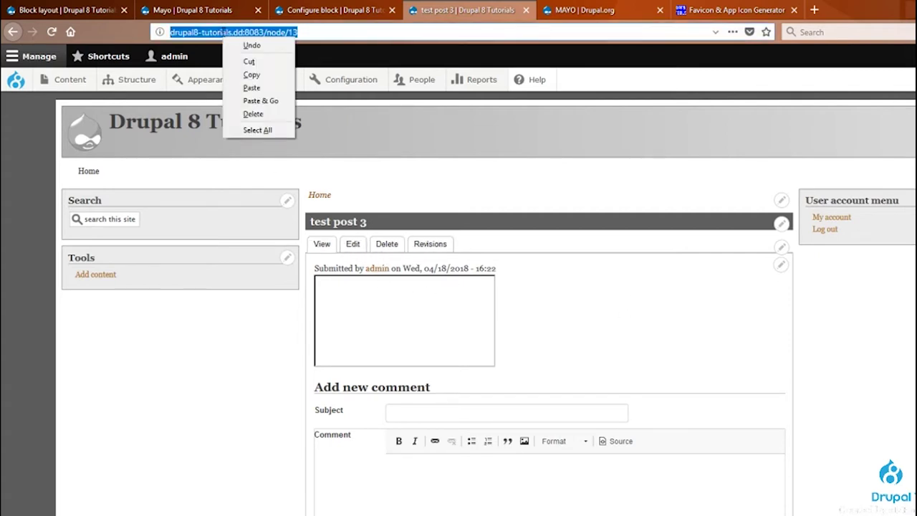
{"action": "left_click", "coordinate": [241, 78]}
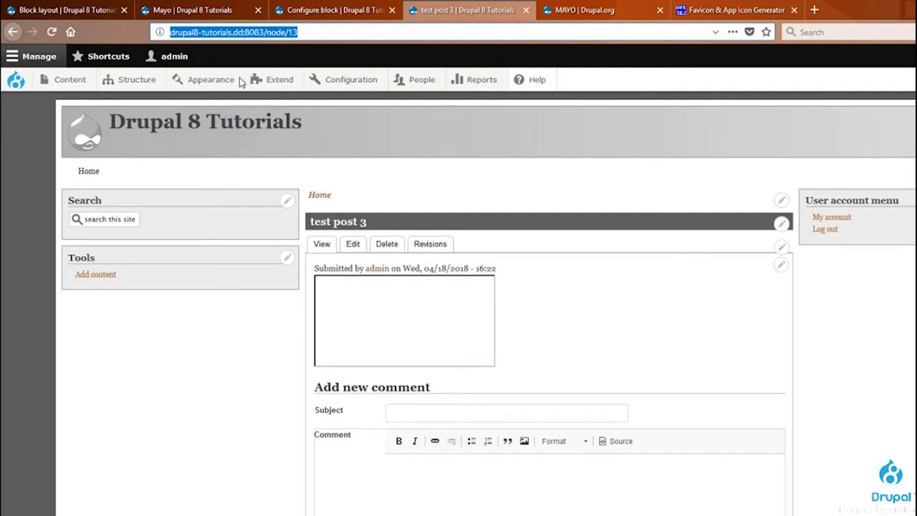
{"action": "left_click", "coordinate": [269, 32]}
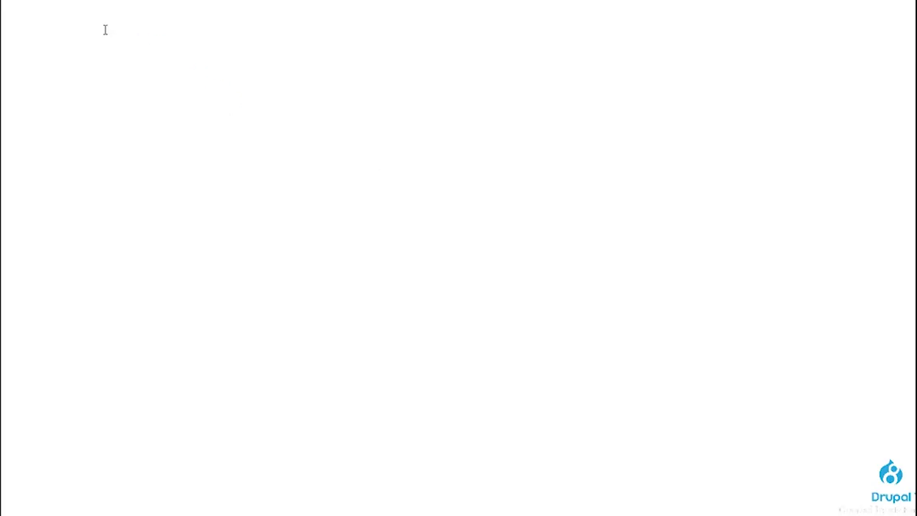
{"action": "right_click", "coordinate": [105, 30]}
{"action": "left_click", "coordinate": [165, 101]}
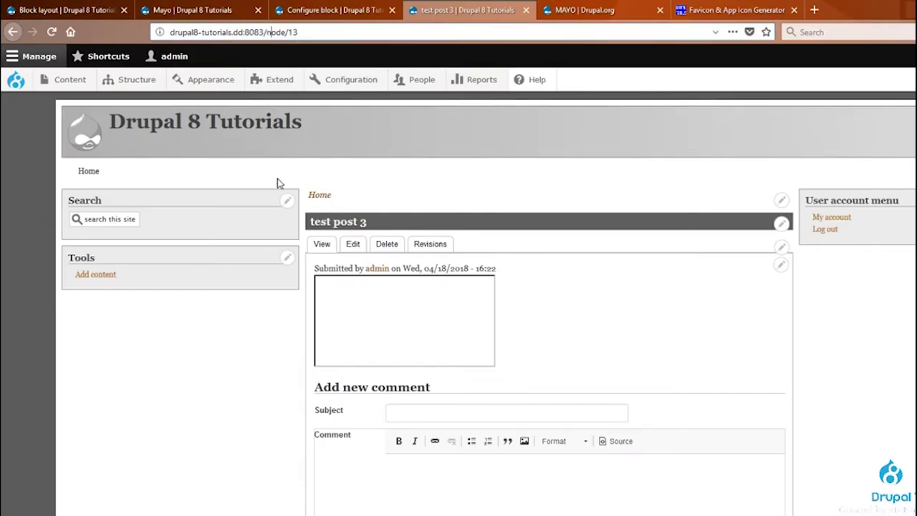
Close the Configure block page and locate the Tabs block under Content in the Block layout list.
{"action": "left_click", "coordinate": [289, 7]}
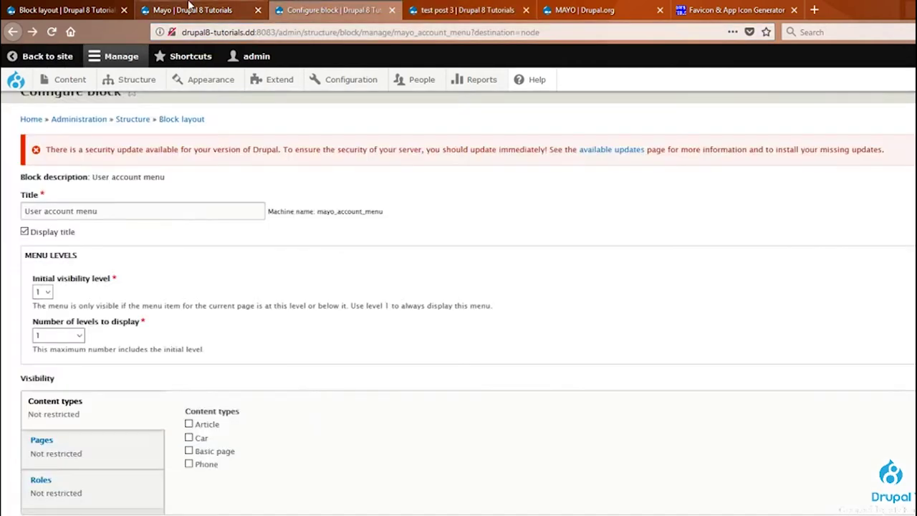
{"action": "left_click", "coordinate": [203, 6]}
{"action": "left_click", "coordinate": [392, 10]}
{"action": "left_click", "coordinate": [64, 9]}
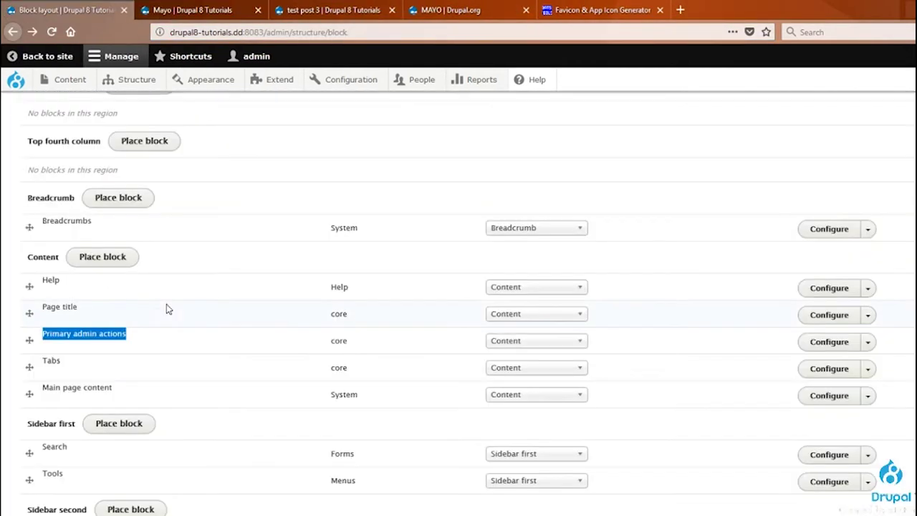
{"action": "double_click", "coordinate": [50, 361]}
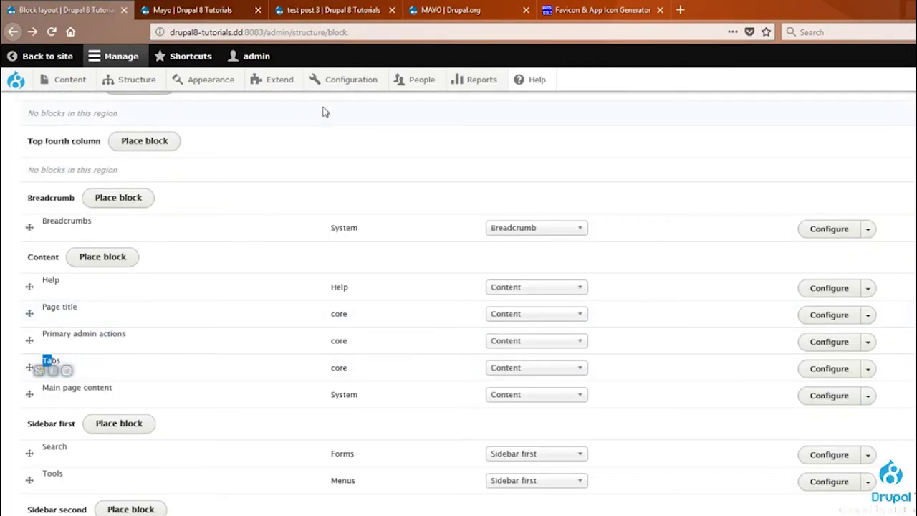
Check the View, Edit, Delete and Revisions tabs on test post 3, and return to the MAYO region demonstration.
{"action": "left_click", "coordinate": [377, 6]}
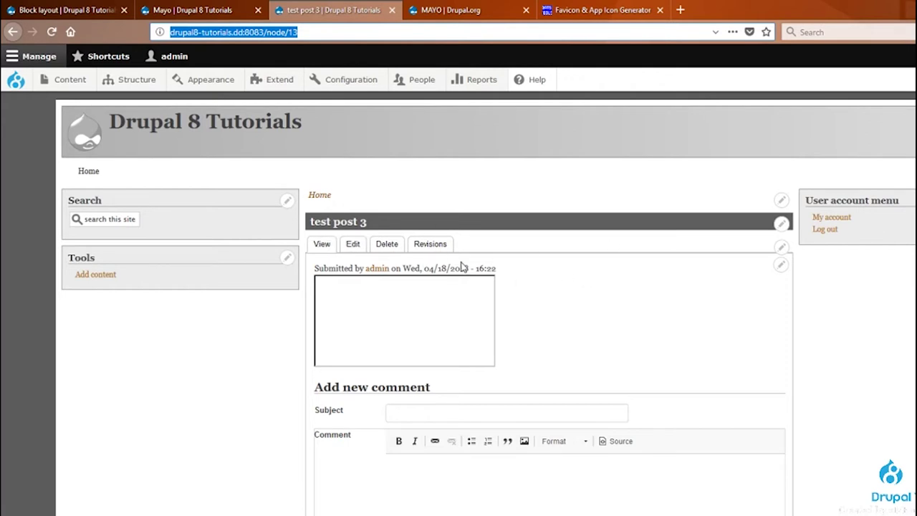
{"action": "left_click", "coordinate": [234, 9]}
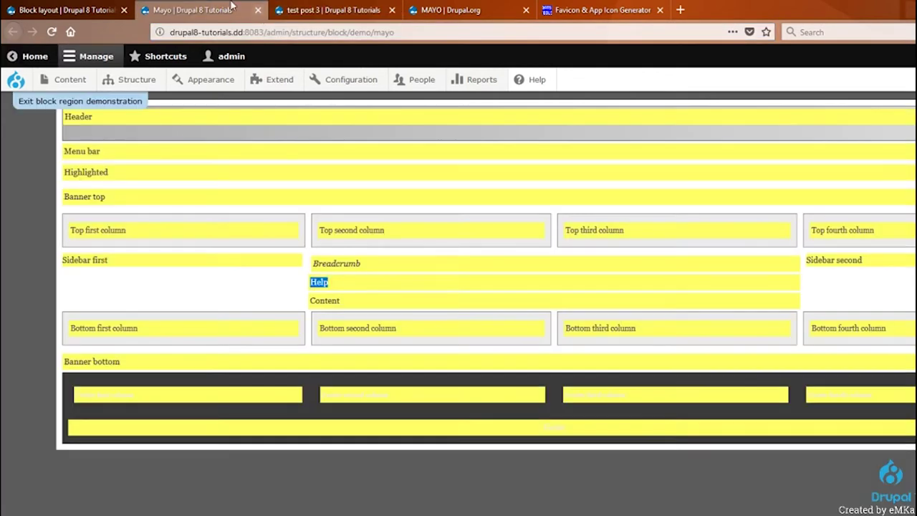
Locate the Main page content block under Content in the Block layout list, and return to the MAYO region demonstration.
{"action": "left_click", "coordinate": [130, 9]}
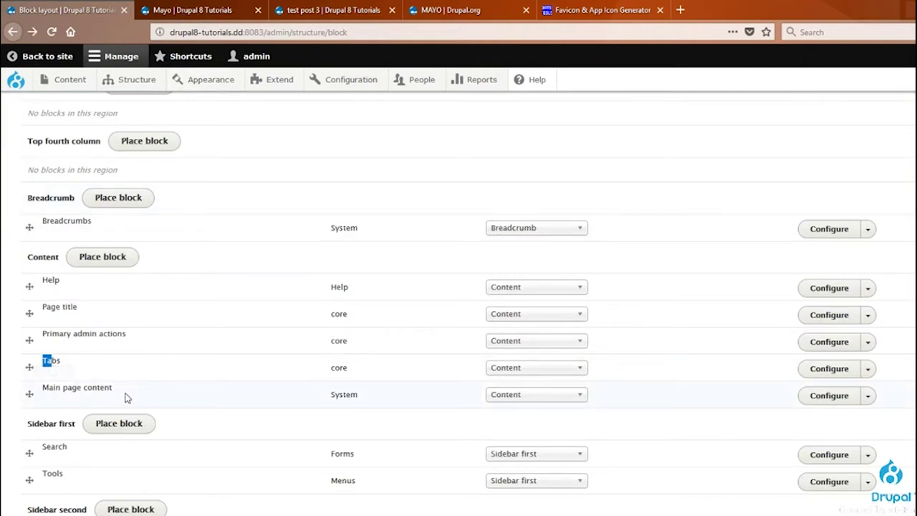
{"action": "left_click_drag", "start_coordinate": [126, 398], "coordinate": [32, 393]}
{"action": "left_click", "coordinate": [192, 9]}
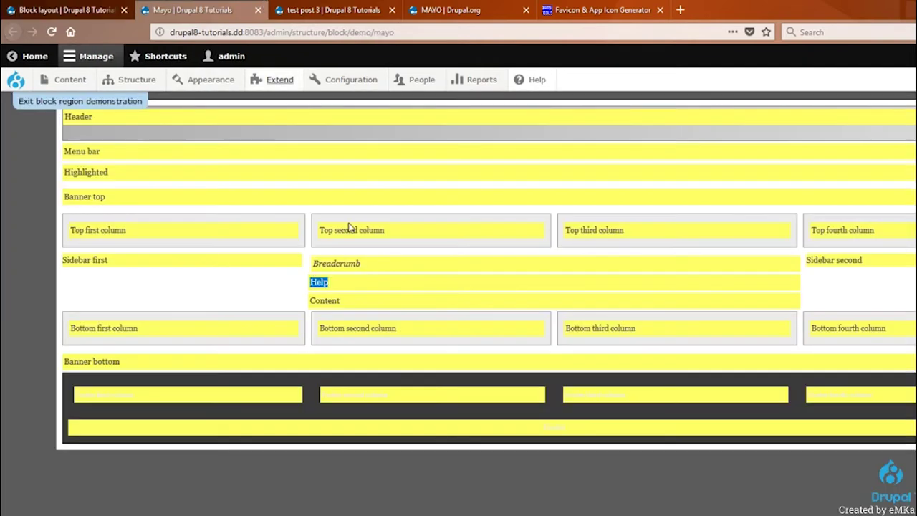
Examine the main content area on test post 3 and on the site's home page, ending back at the MAYO region demonstration.
{"action": "left_click", "coordinate": [333, 10]}
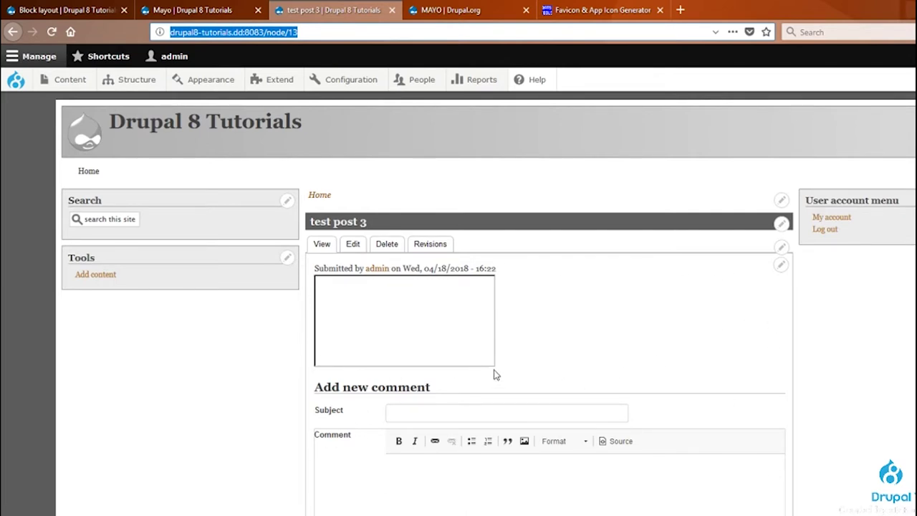
{"action": "scroll", "coordinate": [495, 374], "scroll_direction": "down", "scroll_amount": 2}
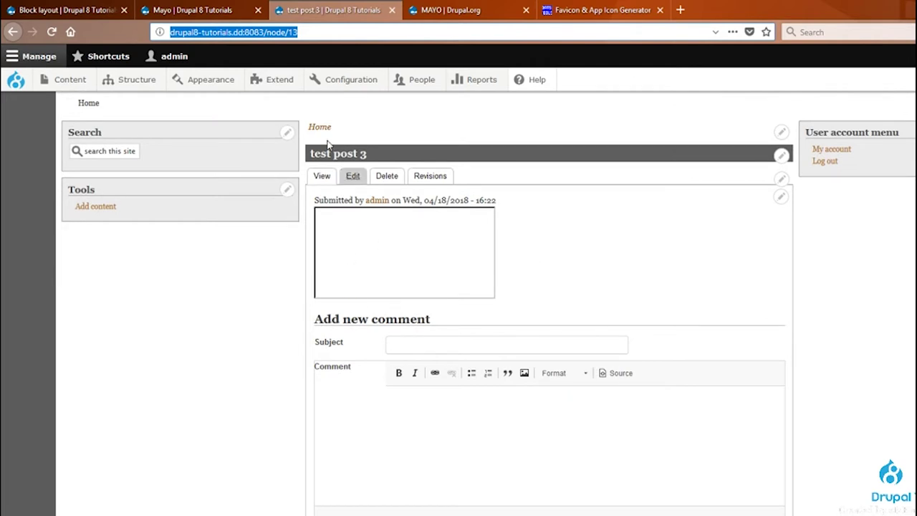
{"action": "scroll", "coordinate": [316, 139], "scroll_direction": "up", "scroll_amount": 2}
{"action": "left_click", "coordinate": [13, 32]}
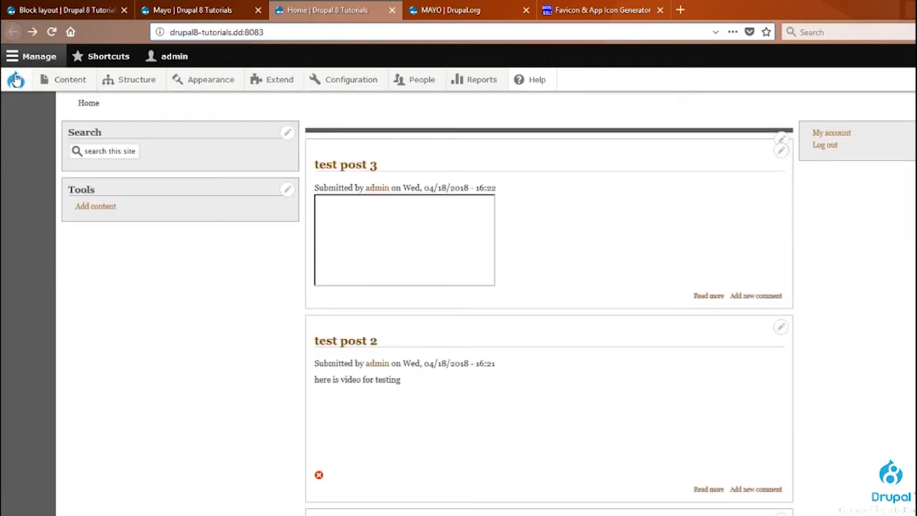
{"action": "left_click", "coordinate": [192, 10]}
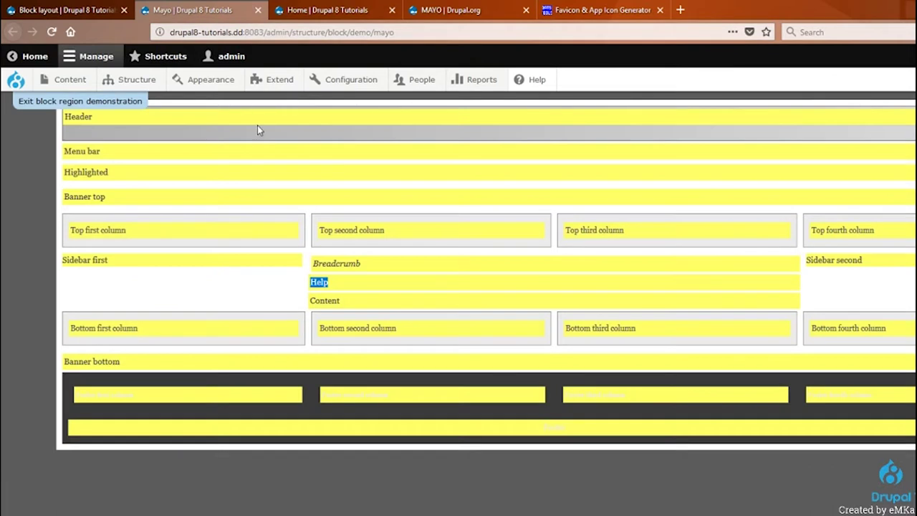
Review the regions in the block layout list and reload the site's home page to check the placed blocks.
{"action": "left_click", "coordinate": [107, 10]}
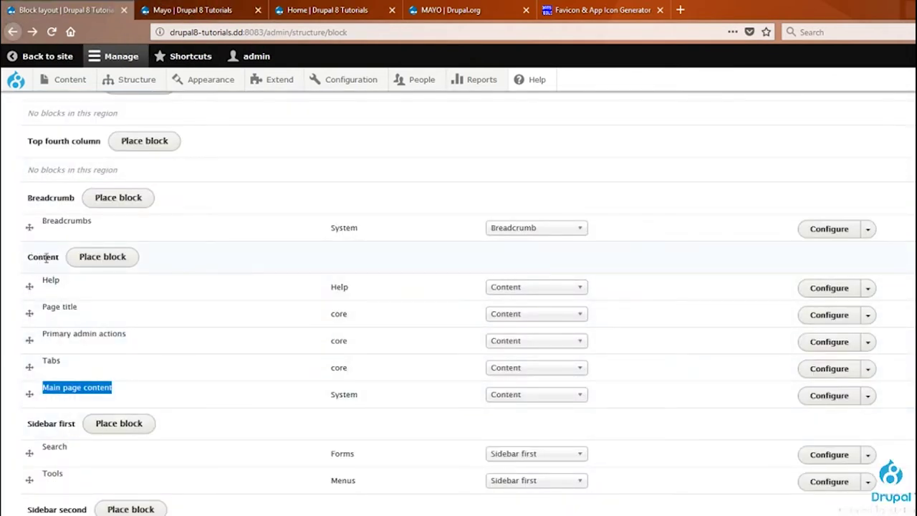
{"action": "scroll", "coordinate": [63, 356], "scroll_direction": "up", "scroll_amount": 7}
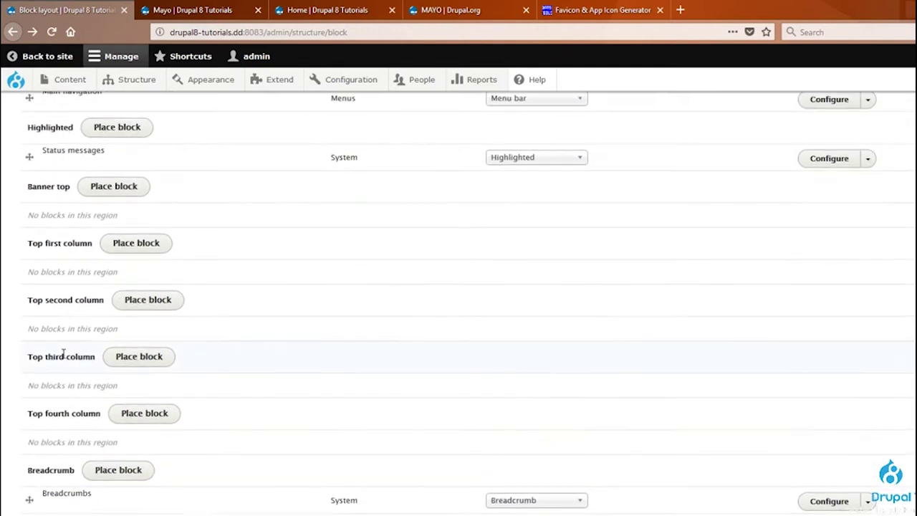
{"action": "scroll", "coordinate": [63, 356], "scroll_direction": "up", "scroll_amount": 7}
{"action": "scroll", "coordinate": [63, 359], "scroll_direction": "down", "scroll_amount": 1}
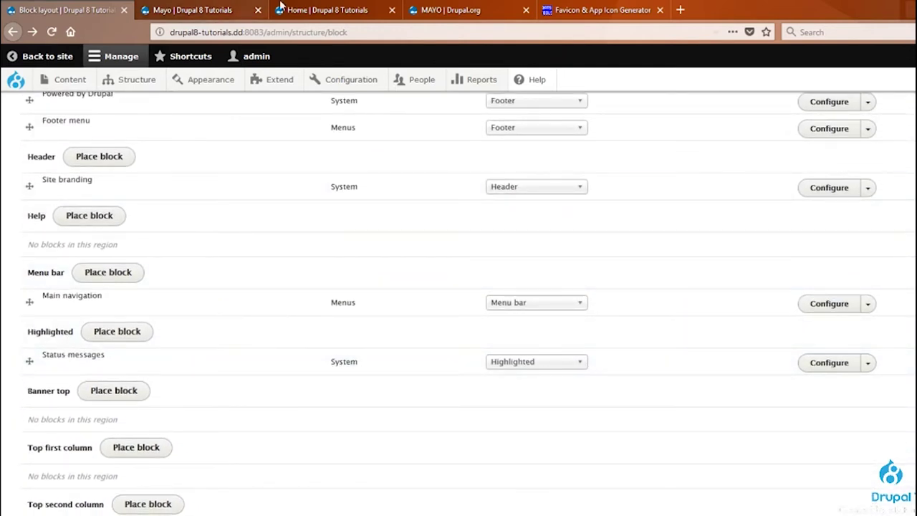
{"action": "left_click", "coordinate": [207, 10]}
{"action": "left_click", "coordinate": [305, 7]}
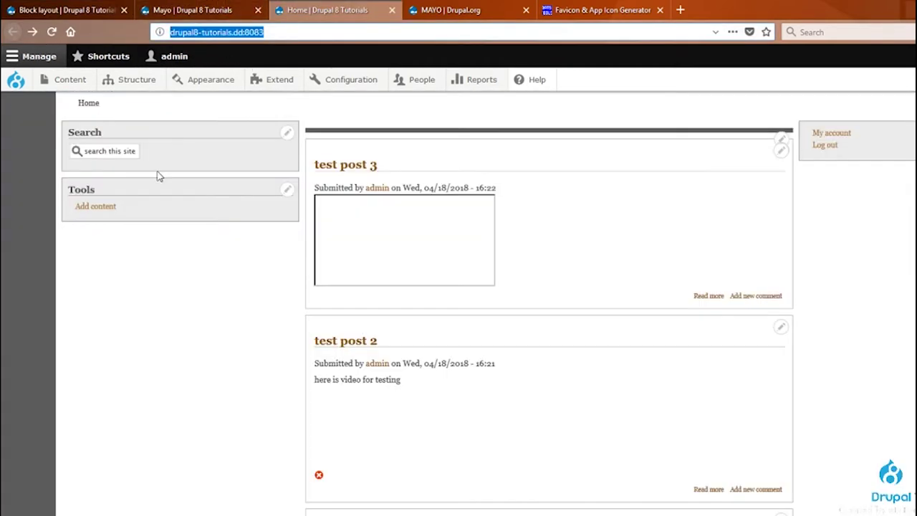
{"action": "left_click", "coordinate": [812, 195]}
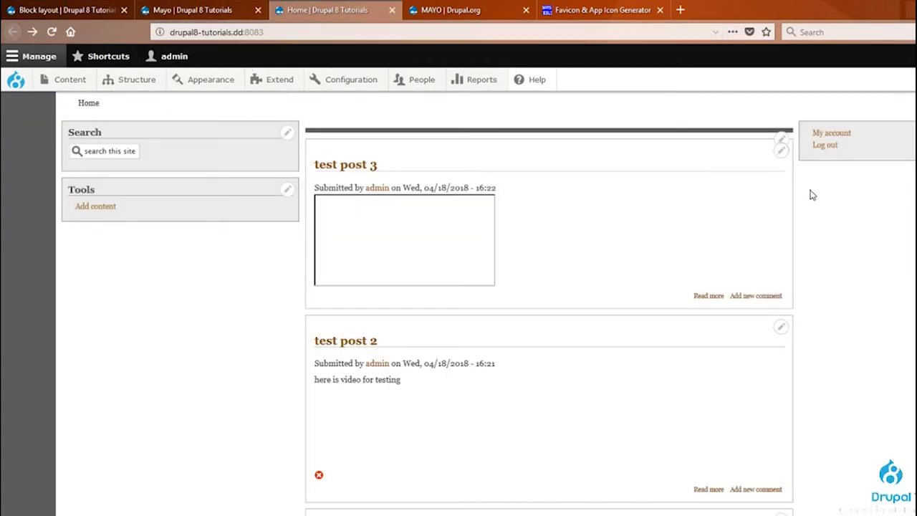
{"action": "left_click", "coordinate": [52, 32]}
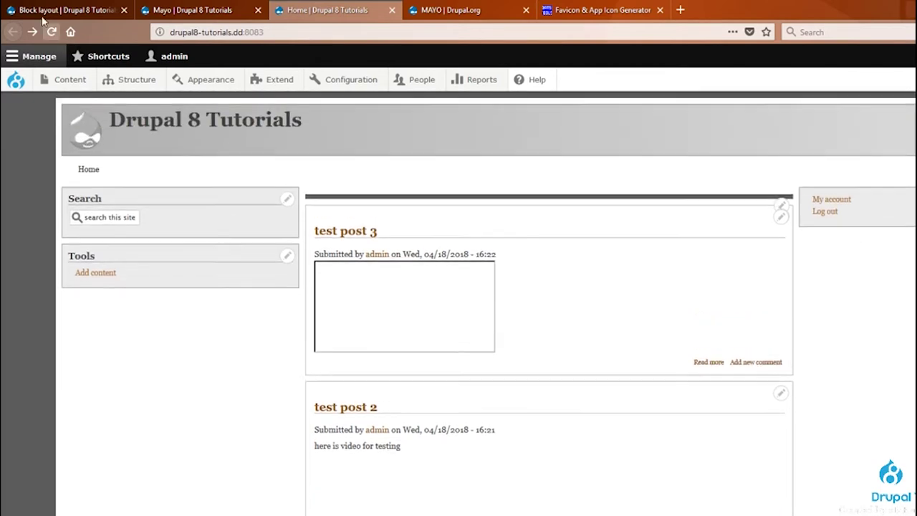
{"action": "left_click", "coordinate": [51, 31]}
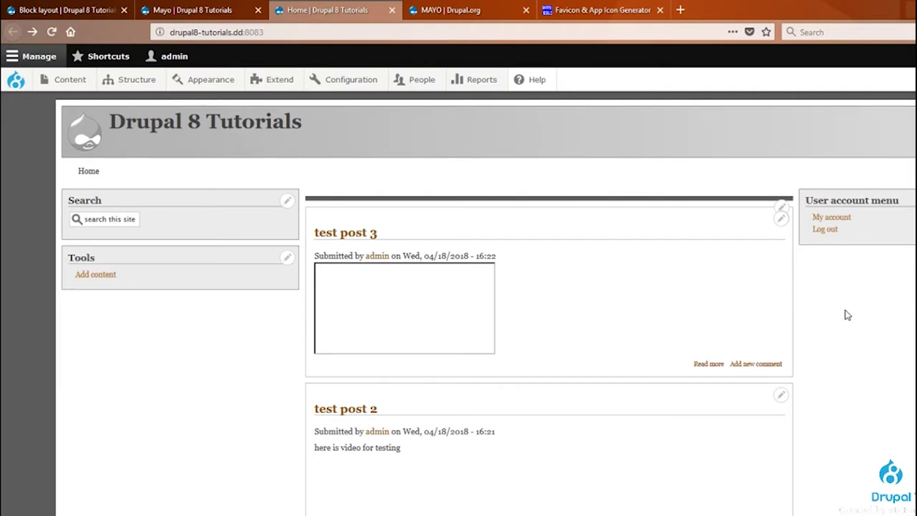
Compare the block layout and home page with the Mayo region demonstration, locating the Top fourth column region.
{"action": "left_click", "coordinate": [25, 9]}
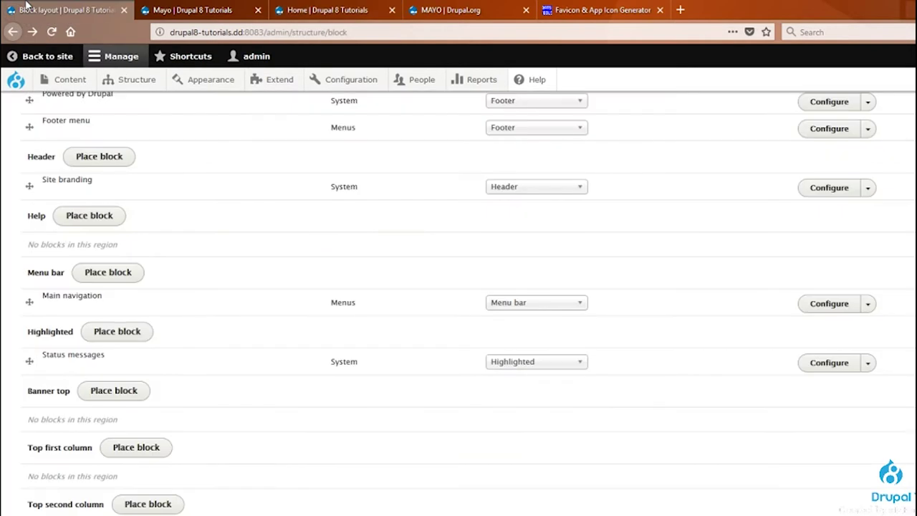
{"action": "left_click", "coordinate": [326, 9]}
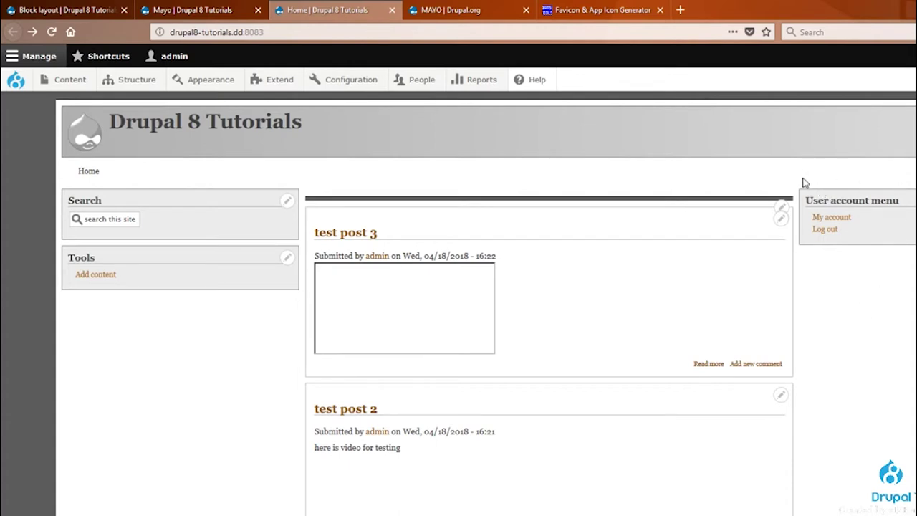
{"action": "left_click", "coordinate": [193, 10]}
{"action": "left_click_drag", "start_coordinate": [907, 235], "coordinate": [813, 237]}
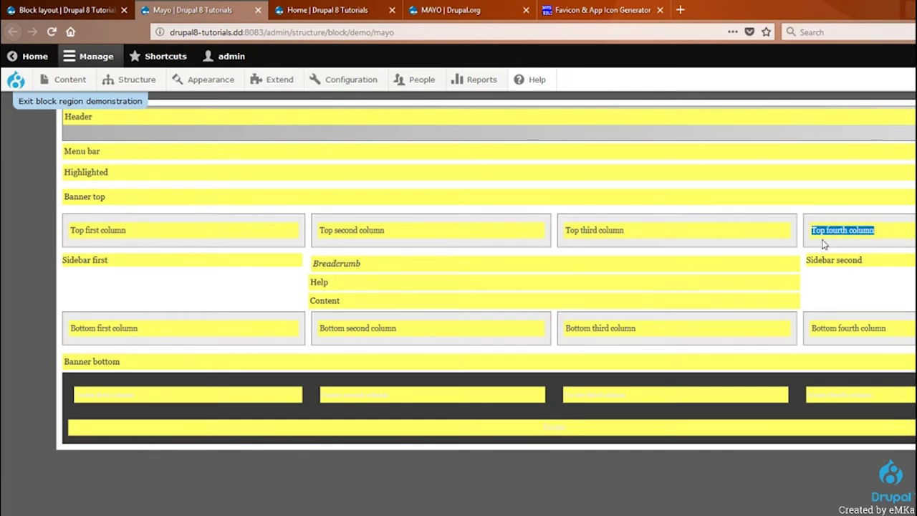
Open the list of available blocks for the Top fourth column region in the block layout.
{"action": "left_click", "coordinate": [99, 8]}
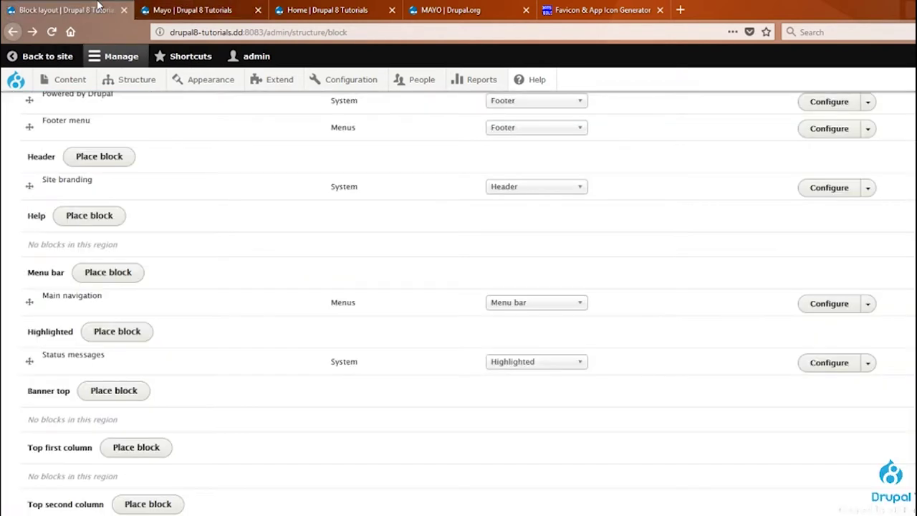
{"action": "scroll", "coordinate": [112, 444], "scroll_direction": "down", "scroll_amount": 4}
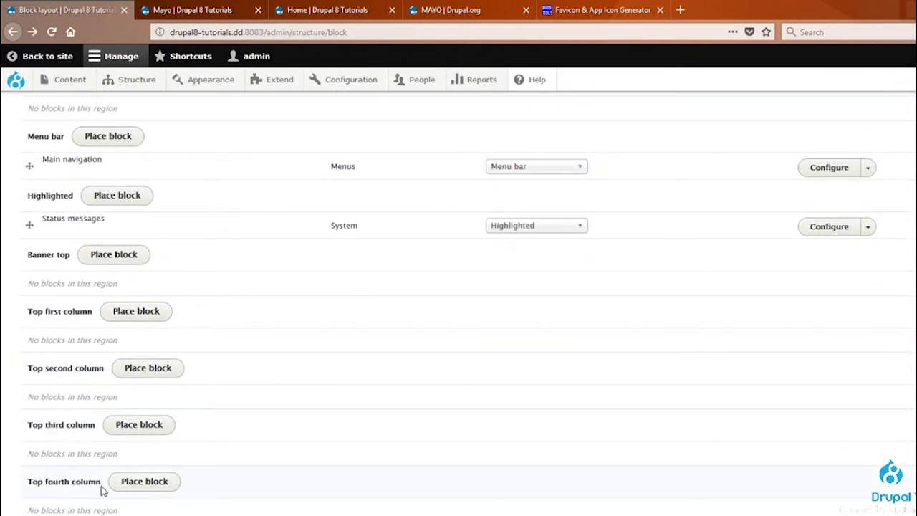
{"action": "left_click_drag", "start_coordinate": [101, 490], "coordinate": [27, 482]}
{"action": "left_click", "coordinate": [152, 483]}
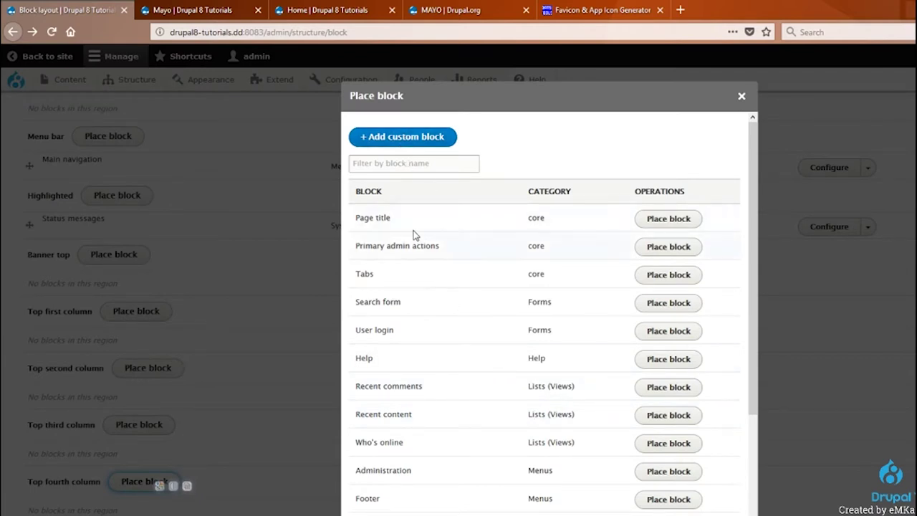
Try filtering the available blocks by "user" and by "new", and clear the filter.
{"action": "left_click", "coordinate": [420, 166]}
{"action": "type", "text": "user\\\\"}
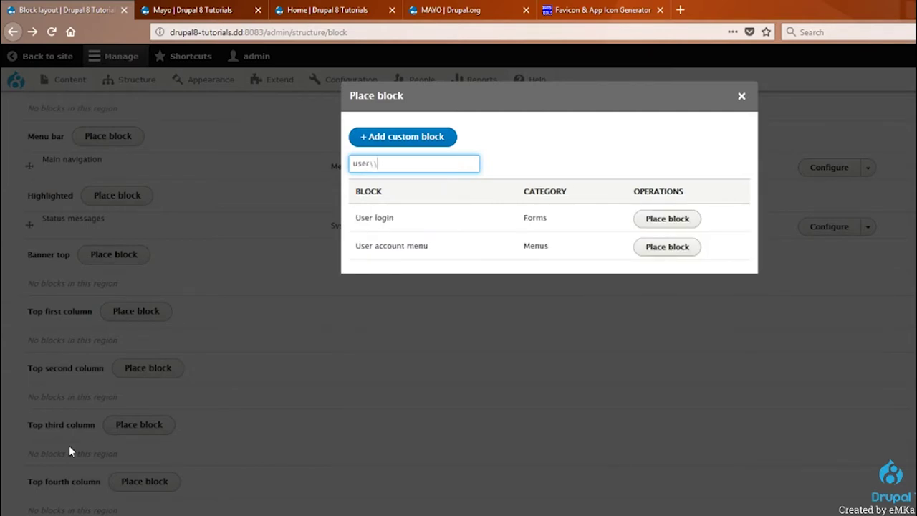
{"action": "key", "text": "BackSpace"}
{"action": "key", "text": "BackSpace"}
{"action": "key", "text": "BackSpace"}
{"action": "key", "text": "BackSpace"}
{"action": "type", "text": "n"}
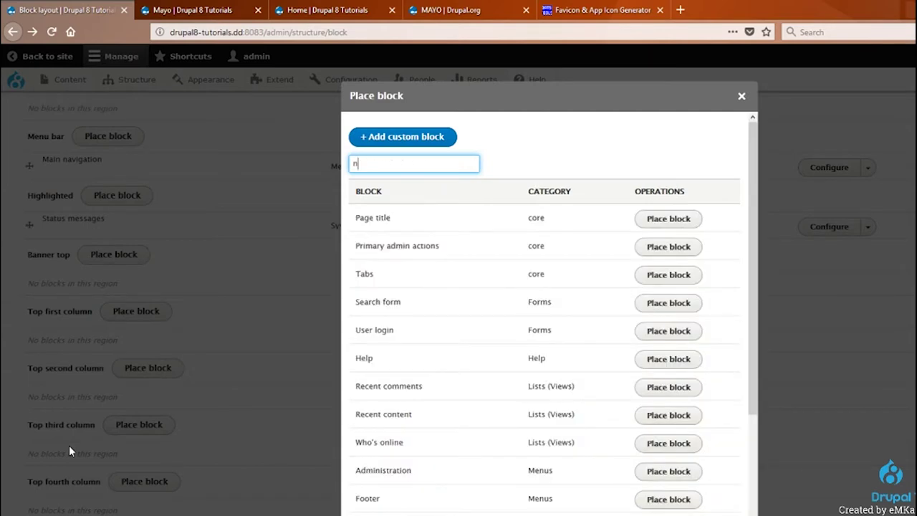
{"action": "type", "text": "ew"}
{"action": "left_click_drag", "start_coordinate": [396, 220], "coordinate": [355, 225]}
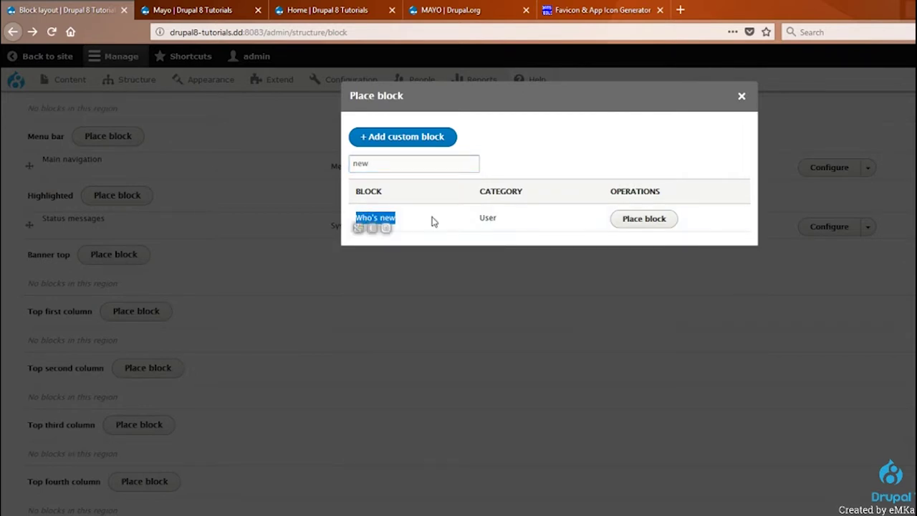
{"action": "left_click_drag", "start_coordinate": [372, 163], "coordinate": [323, 164]}
{"action": "key", "text": "BackSpace"}
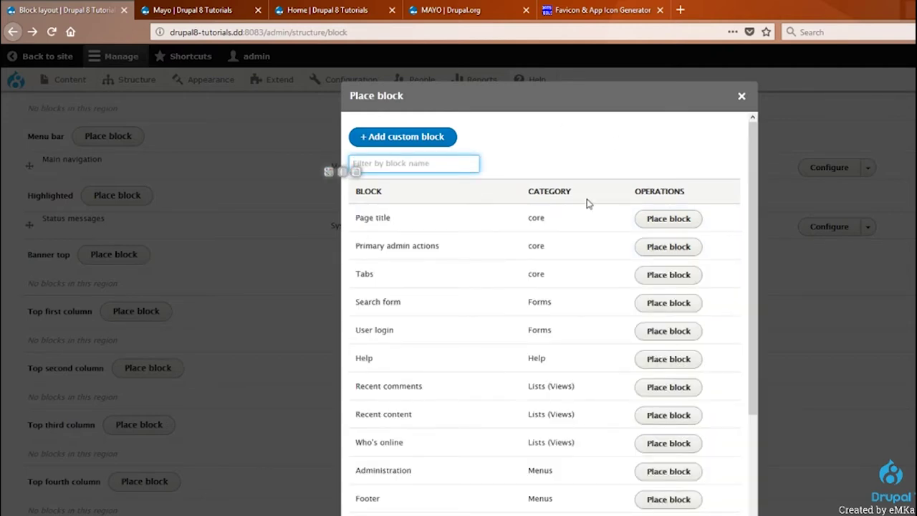
{"action": "left_click_drag", "start_coordinate": [750, 234], "coordinate": [645, 258]}
{"action": "left_click_drag", "start_coordinate": [525, 281], "coordinate": [554, 278]}
{"action": "left_click_drag", "start_coordinate": [760, 402], "coordinate": [731, 299]}
Filter the available blocks by "who" and choose the Who's new block for placement.
{"action": "left_click", "coordinate": [400, 164]}
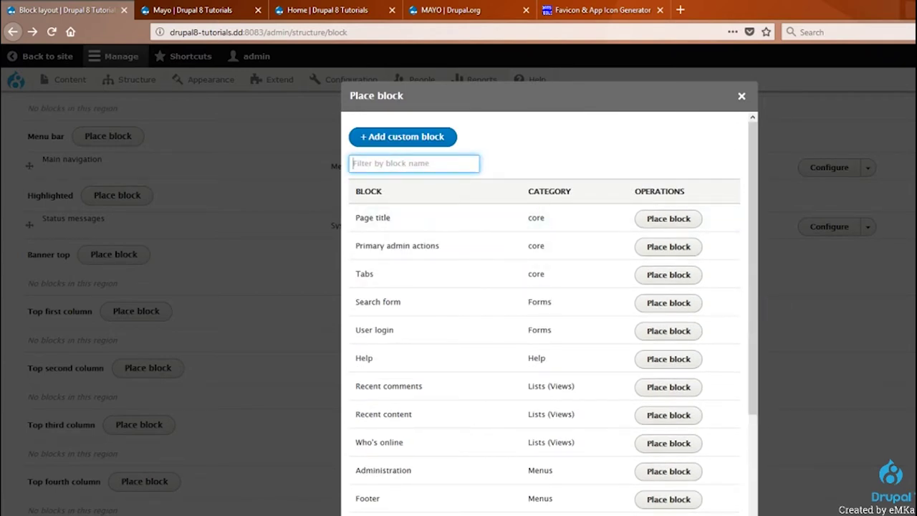
{"action": "type", "text": "who"}
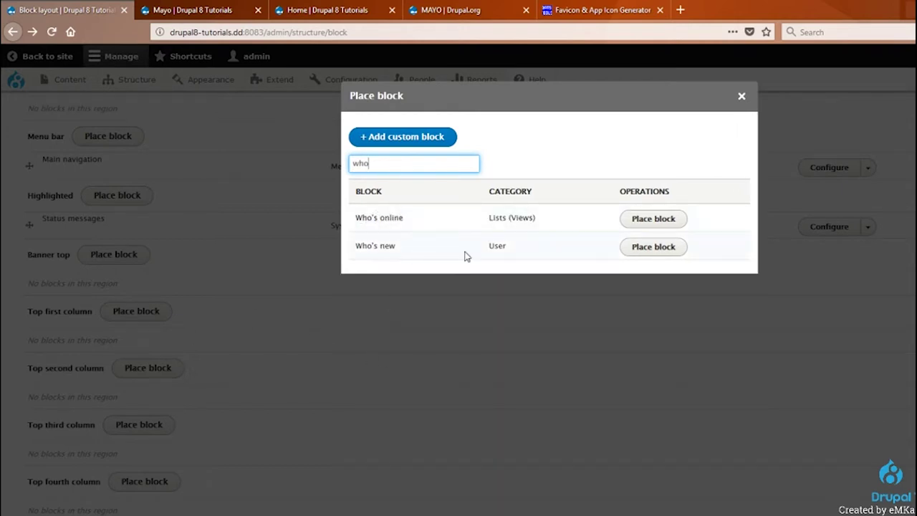
{"action": "left_click", "coordinate": [663, 246]}
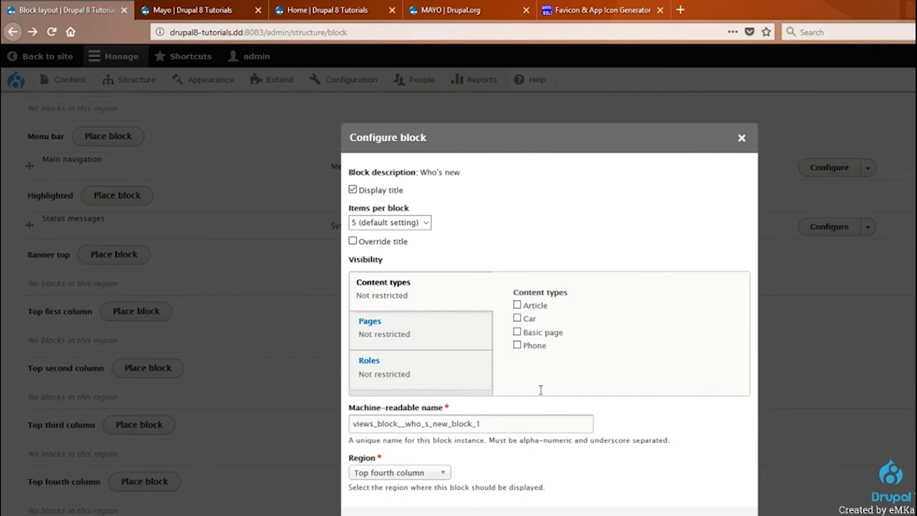
Override the Who's new block's title with "New Users", leaving the items per block at the default setting.
{"action": "left_click", "coordinate": [419, 223]}
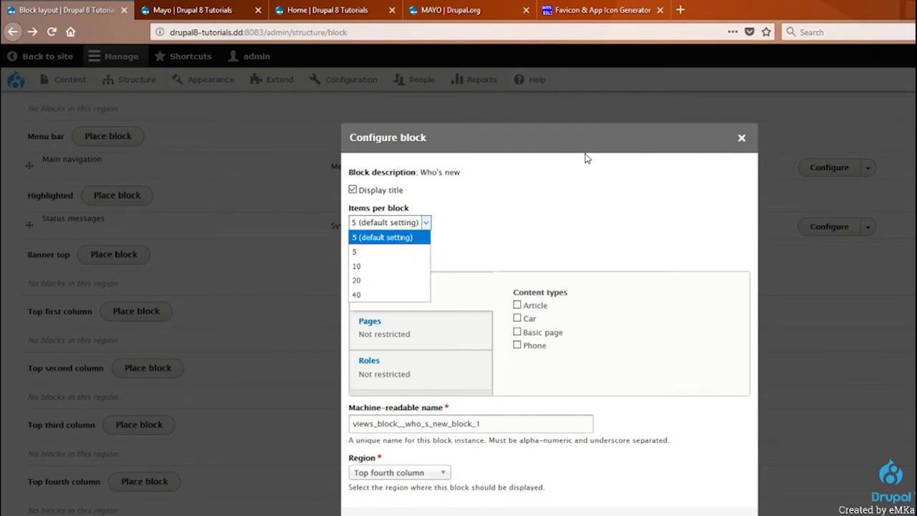
{"action": "left_click", "coordinate": [513, 223]}
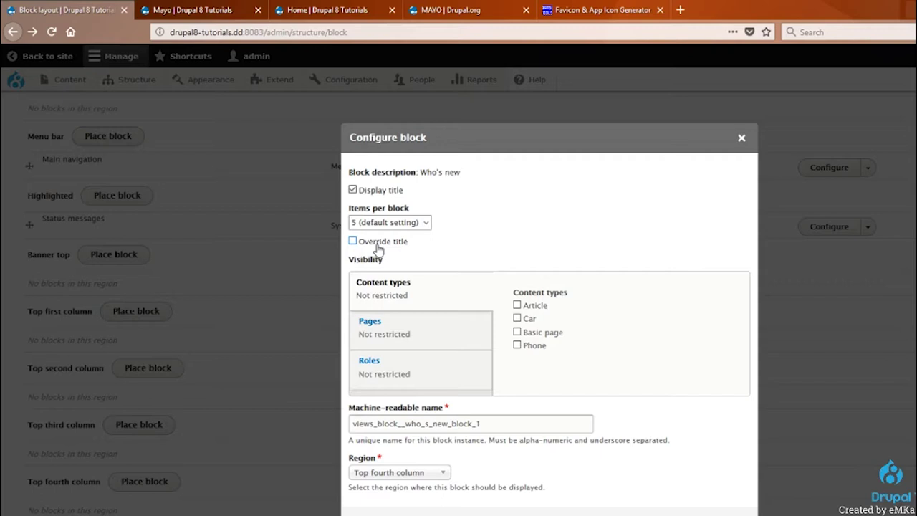
{"action": "left_click", "coordinate": [378, 245]}
{"action": "triple_click", "coordinate": [400, 309]}
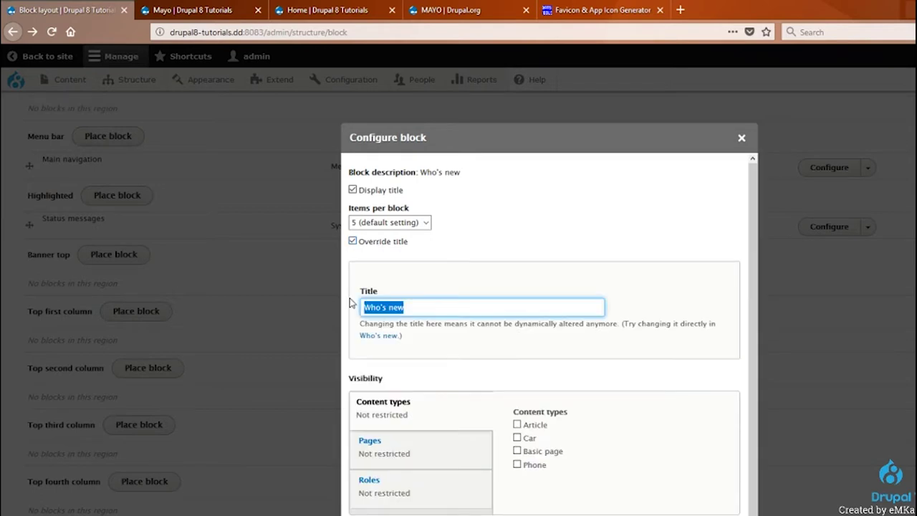
{"action": "left_click", "coordinate": [426, 305]}
{"action": "left_click_drag", "start_coordinate": [436, 309], "coordinate": [314, 309]}
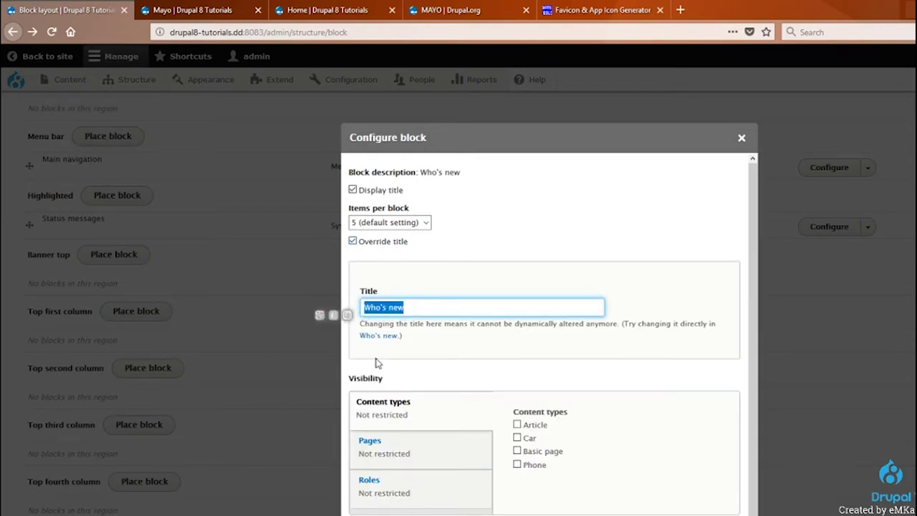
{"action": "type", "text": "New Users"}
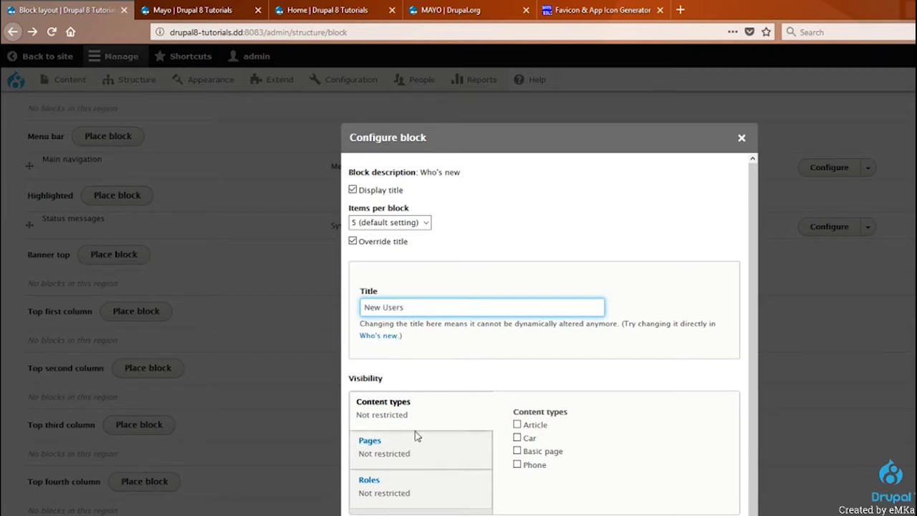
Review the block's machine-readable name and save the block in the Top fourth column region.
{"action": "scroll", "coordinate": [393, 421], "scroll_direction": "down", "scroll_amount": 1}
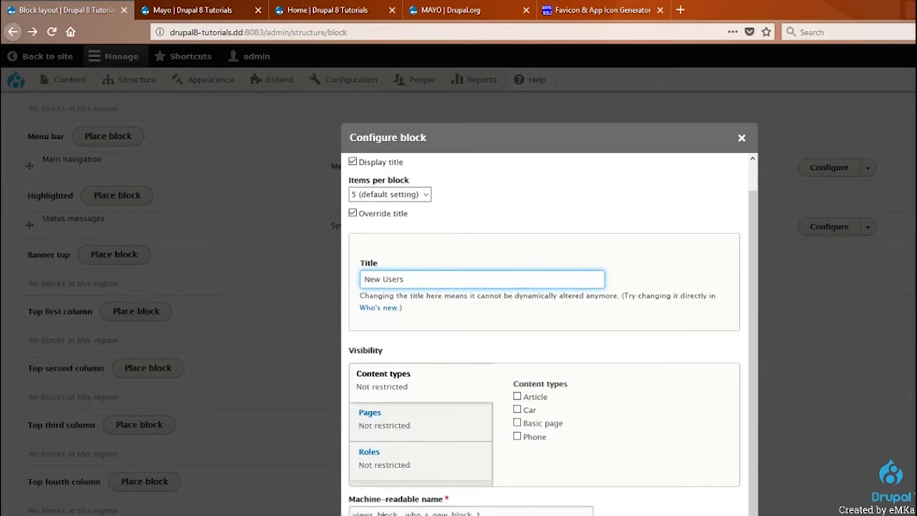
{"action": "left_click_drag", "start_coordinate": [373, 513], "coordinate": [563, 513]}
{"action": "left_click", "coordinate": [549, 513]}
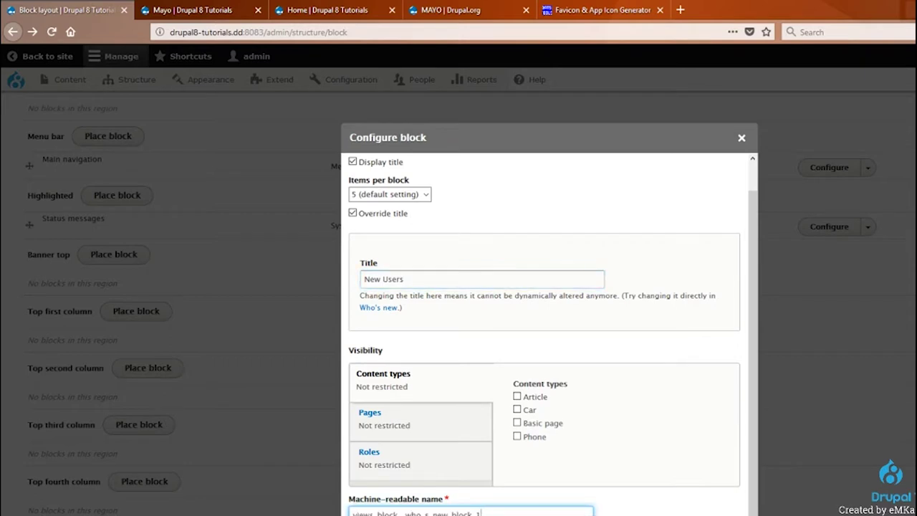
{"action": "scroll", "coordinate": [544, 430], "scroll_direction": "down", "scroll_amount": 3}
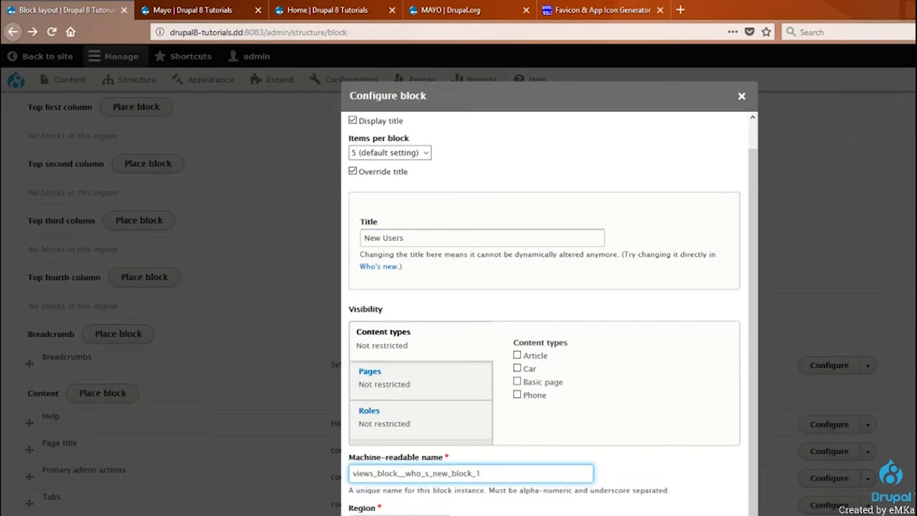
{"action": "key", "text": "Return"}
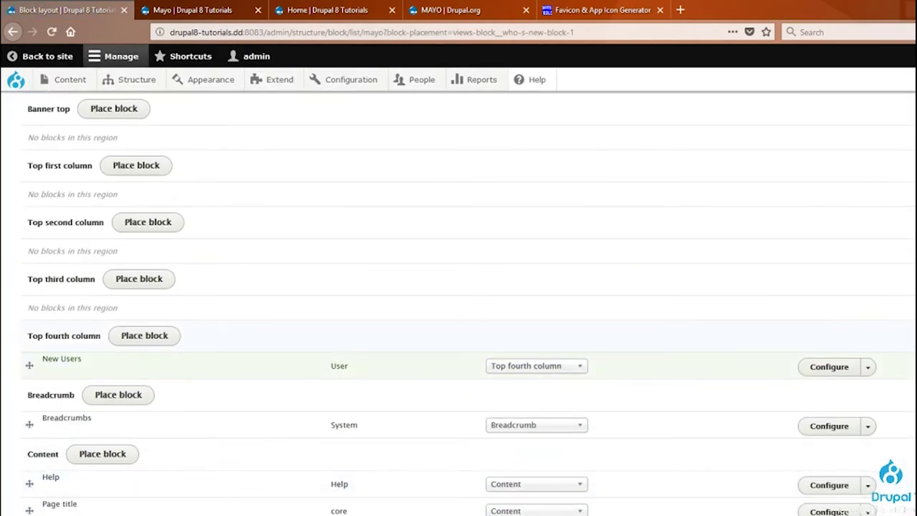
Reload the site's home page and compare the New Users block's position with the Top fourth column in the region demonstration.
{"action": "left_click", "coordinate": [375, 9]}
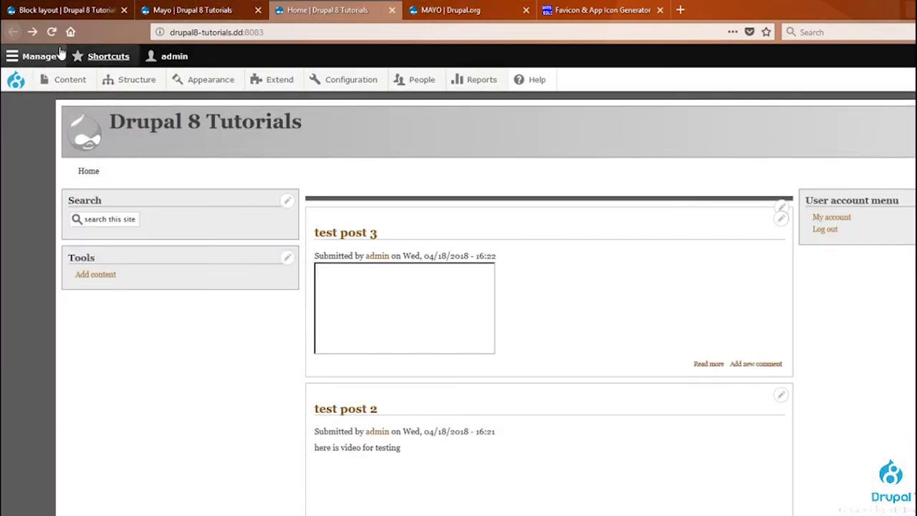
{"action": "key", "text": "F5"}
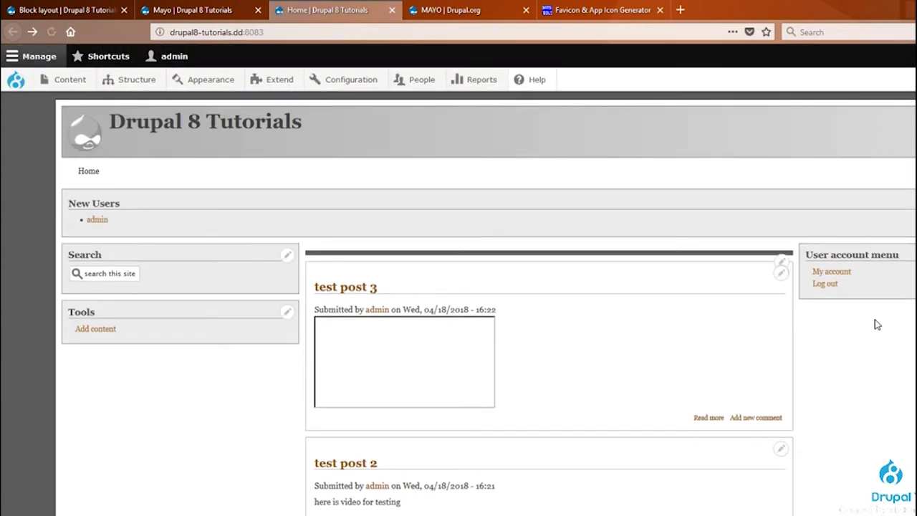
{"action": "left_click_drag", "start_coordinate": [122, 226], "coordinate": [65, 195]}
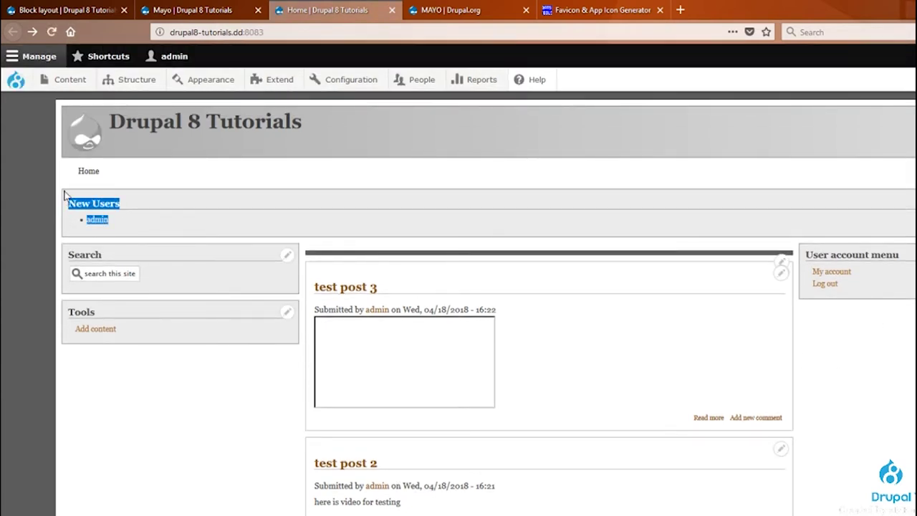
{"action": "left_click", "coordinate": [248, 233]}
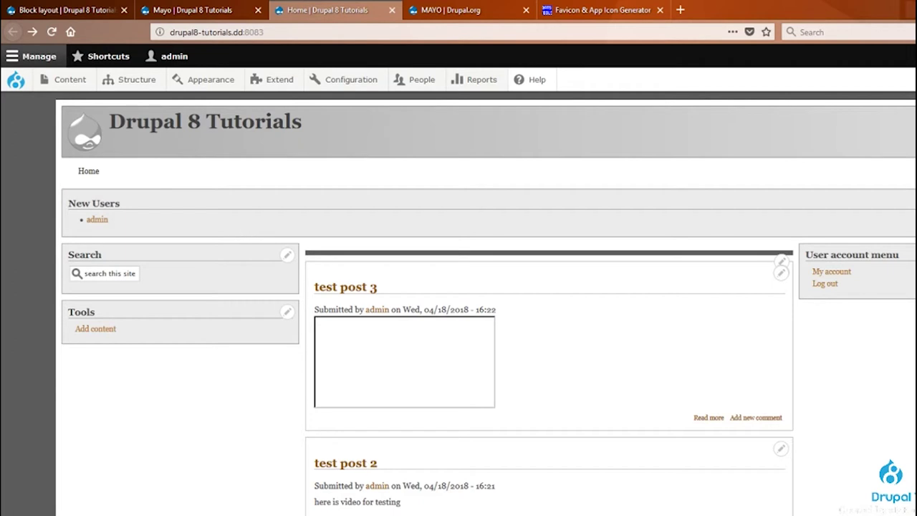
{"action": "left_click", "coordinate": [192, 10]}
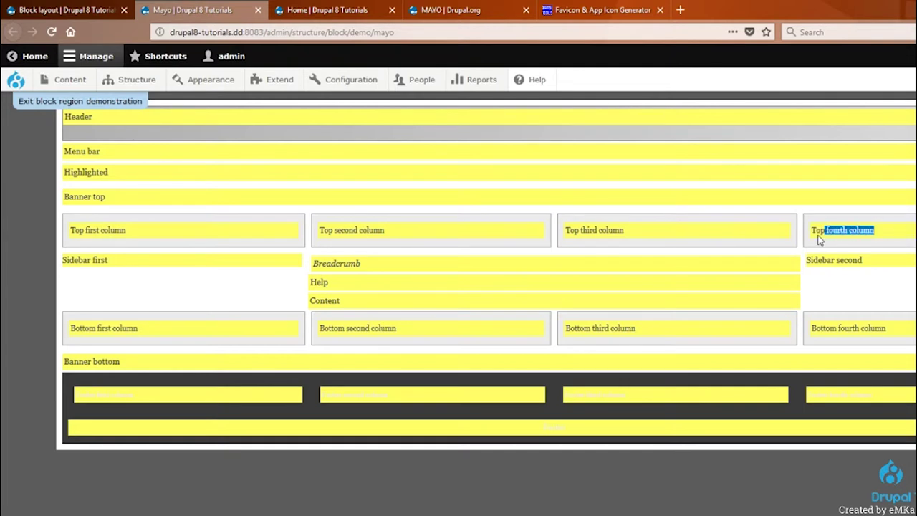
{"action": "left_click", "coordinate": [723, 236]}
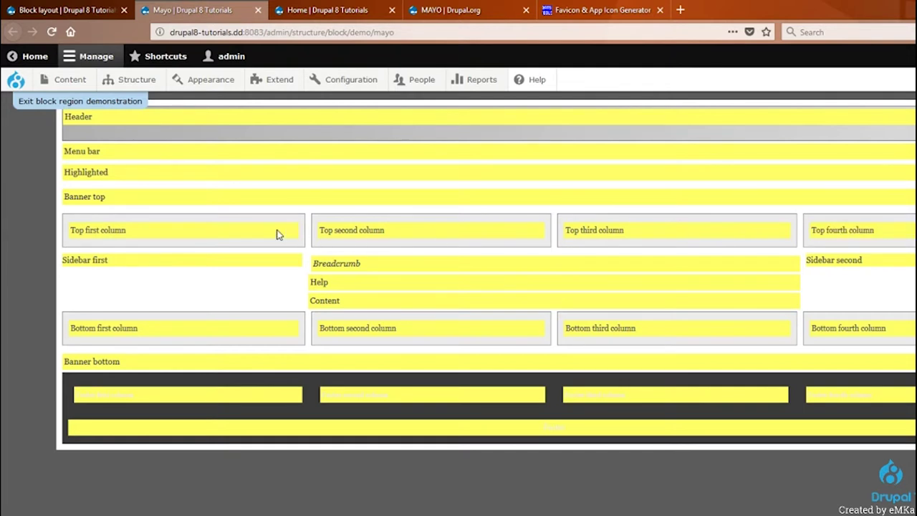
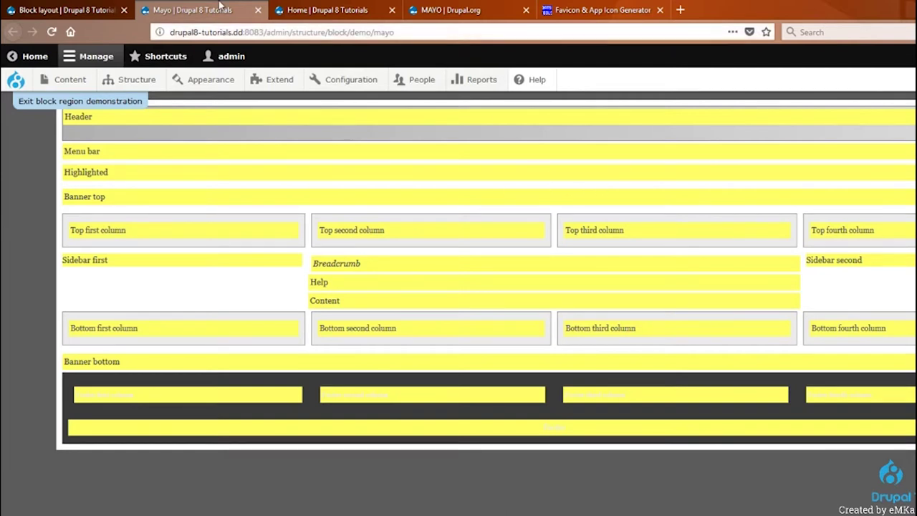
Compare the home page with the region demonstration to locate the Sidebar second region.
{"action": "left_click", "coordinate": [108, 10]}
{"action": "left_click", "coordinate": [312, 10]}
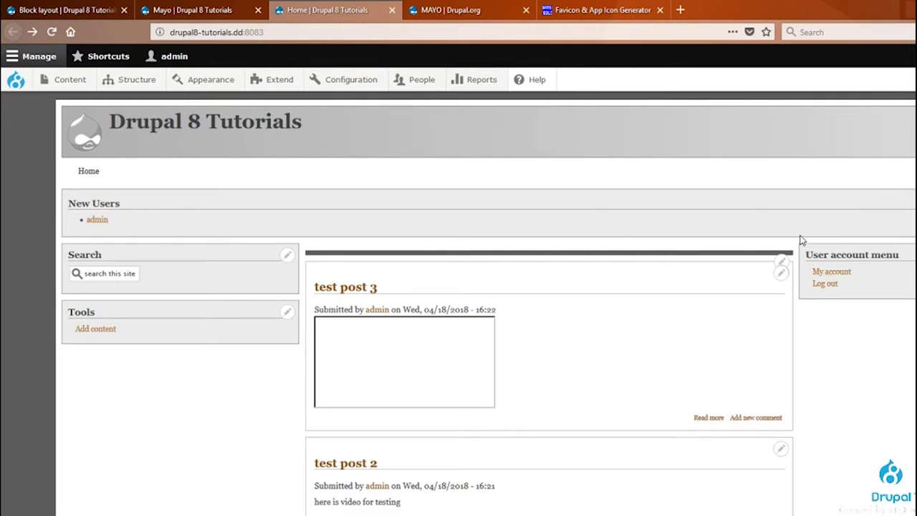
{"action": "left_click", "coordinate": [192, 10]}
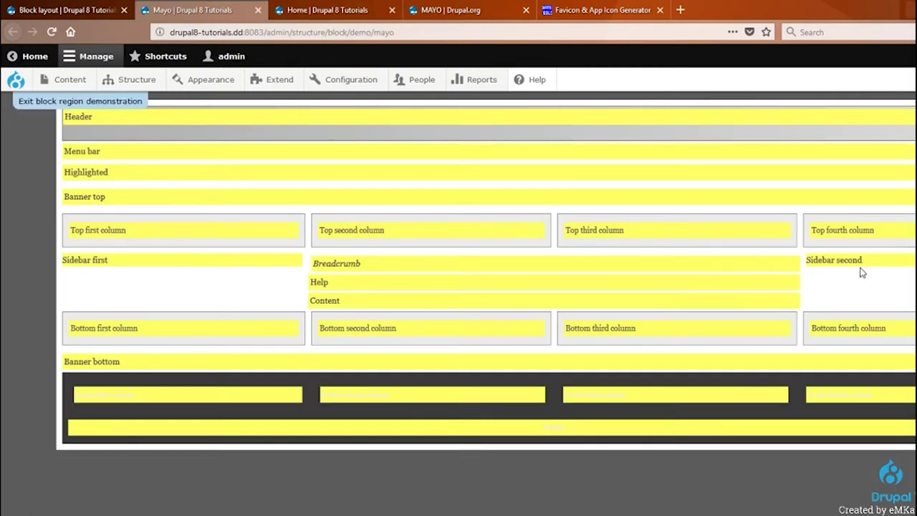
{"action": "left_click_drag", "start_coordinate": [862, 272], "coordinate": [807, 261]}
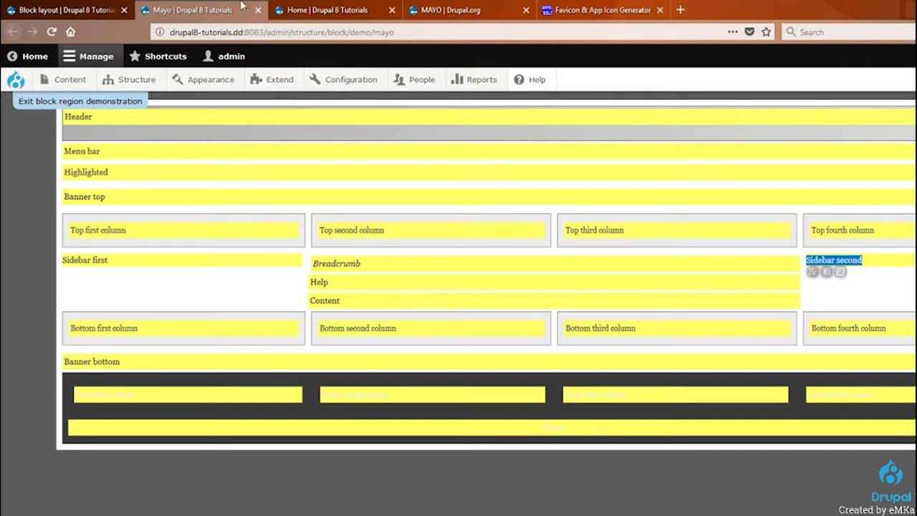
Move the Breadcrumbs block from the Breadcrumb region to Sidebar second, above the User account menu, and save the block layout.
{"action": "left_click", "coordinate": [106, 9]}
{"action": "scroll", "coordinate": [79, 442], "scroll_direction": "down", "scroll_amount": 1}
{"action": "scroll", "coordinate": [79, 441], "scroll_direction": "down", "scroll_amount": 1}
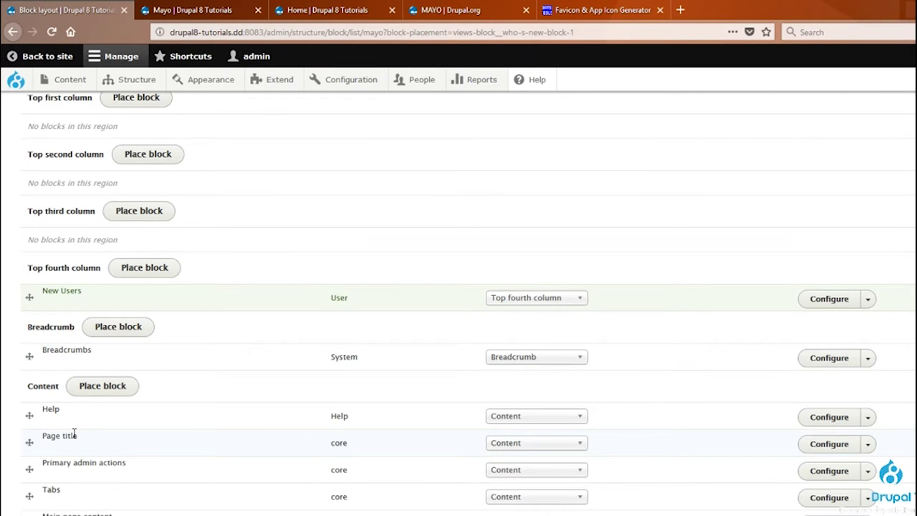
{"action": "scroll", "coordinate": [55, 401], "scroll_direction": "down", "scroll_amount": 5}
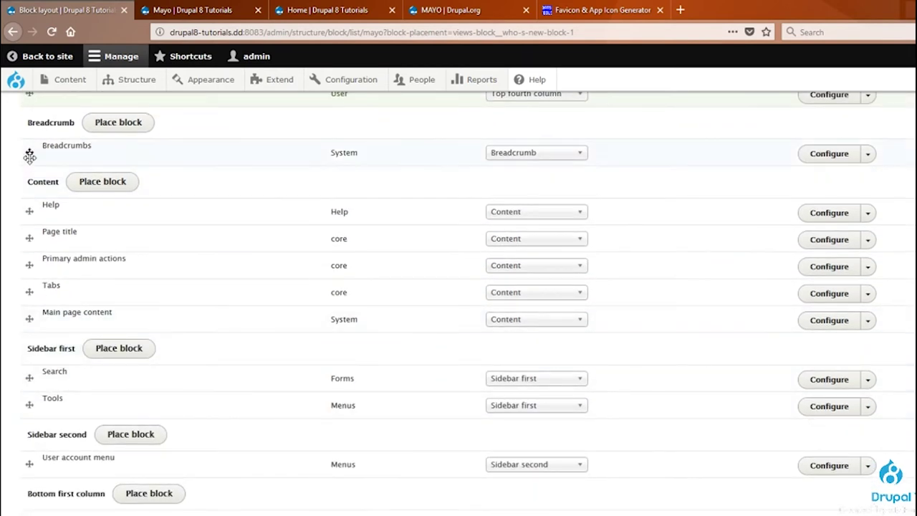
{"action": "left_click_drag", "start_coordinate": [29, 154], "coordinate": [28, 462]}
{"action": "scroll", "coordinate": [177, 508], "scroll_direction": "down", "scroll_amount": 2}
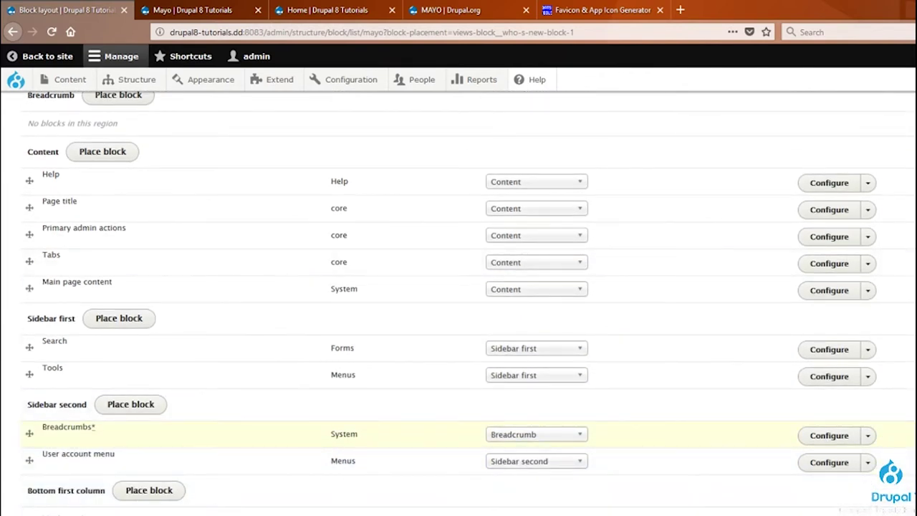
{"action": "scroll", "coordinate": [459, 301], "scroll_direction": "down", "scroll_amount": 10}
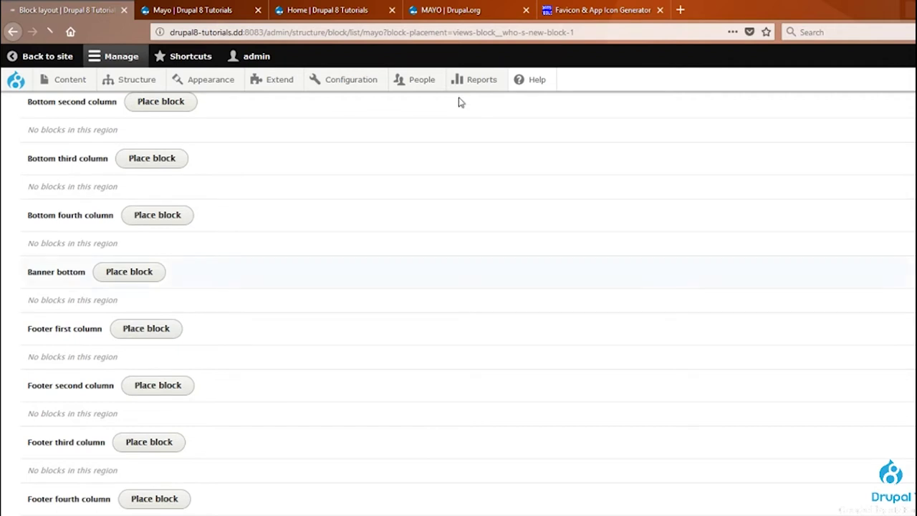
Reload the home page to check for the breadcrumb in the second sidebar, and return to the block layout.
{"action": "left_click", "coordinate": [349, 5]}
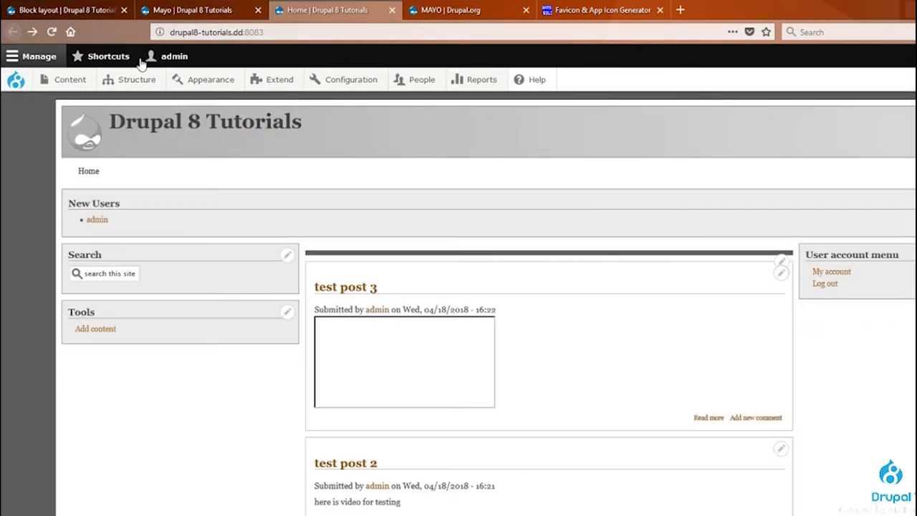
{"action": "key", "text": "F5"}
{"action": "left_click", "coordinate": [247, 14]}
{"action": "key", "text": "ctrl+Page_Up"}
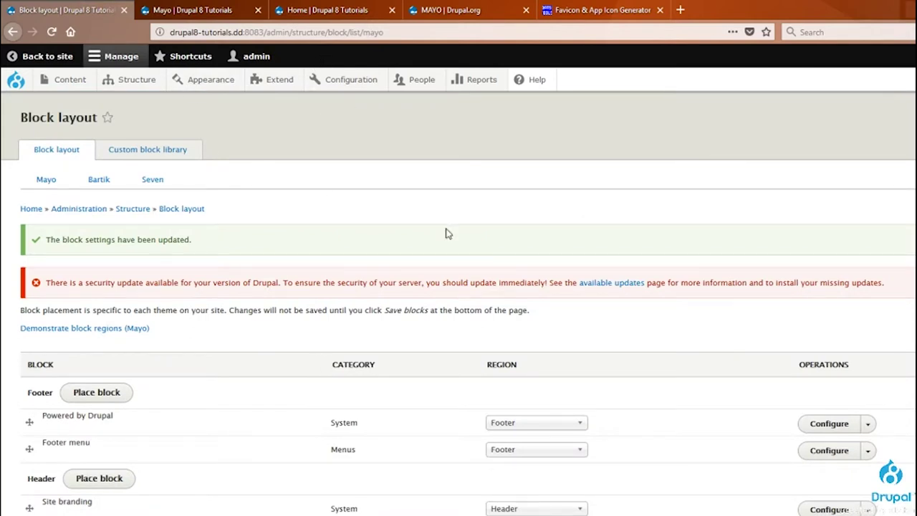
Move the Breadcrumbs block from Sidebar second back to the Breadcrumb region.
{"action": "scroll", "coordinate": [783, 337], "scroll_direction": "down", "scroll_amount": 10}
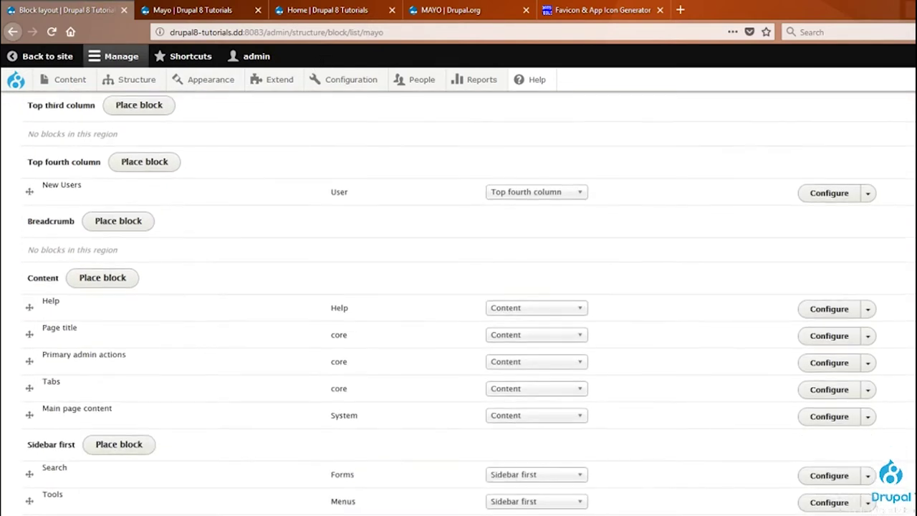
{"action": "scroll", "coordinate": [468, 304], "scroll_direction": "down", "scroll_amount": 5}
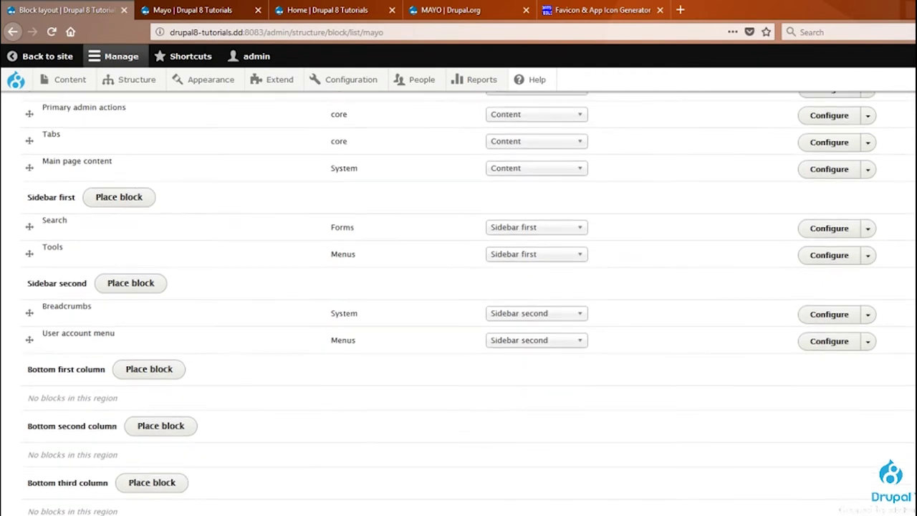
{"action": "scroll", "coordinate": [468, 303], "scroll_direction": "down", "scroll_amount": 4}
{"action": "scroll", "coordinate": [468, 304], "scroll_direction": "up", "scroll_amount": 5}
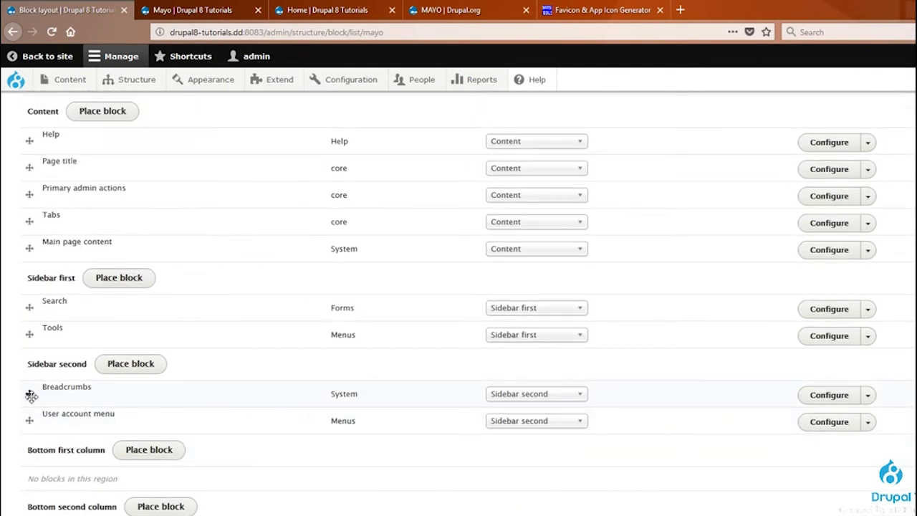
{"action": "scroll", "coordinate": [65, 453], "scroll_direction": "up", "scroll_amount": 3}
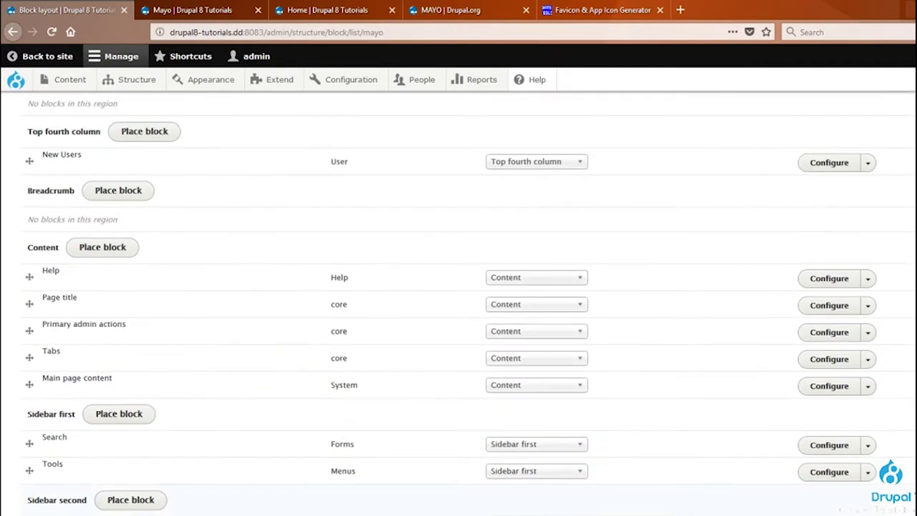
{"action": "left_click_drag", "start_coordinate": [33, 401], "coordinate": [33, 236]}
Open test post 3 from the home page to check the breadcrumb's position, and return to the block layout.
{"action": "left_click", "coordinate": [328, 10]}
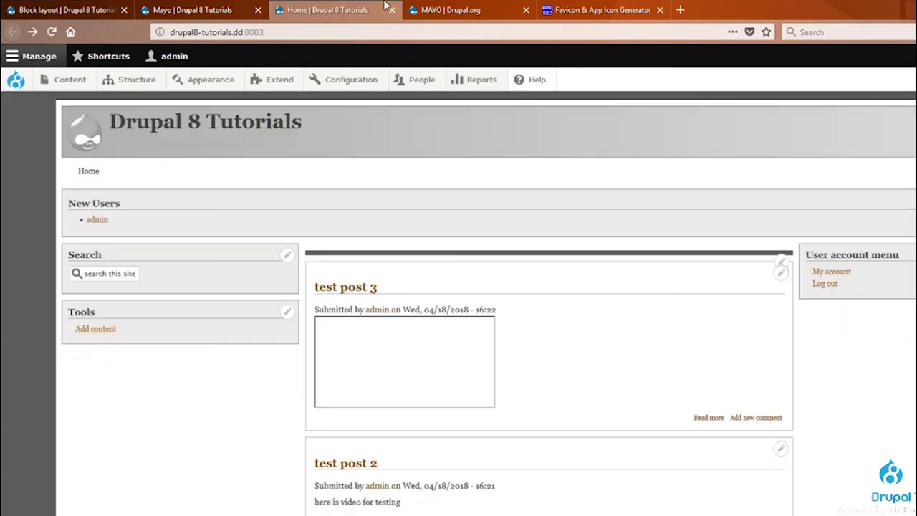
{"action": "left_click", "coordinate": [329, 286]}
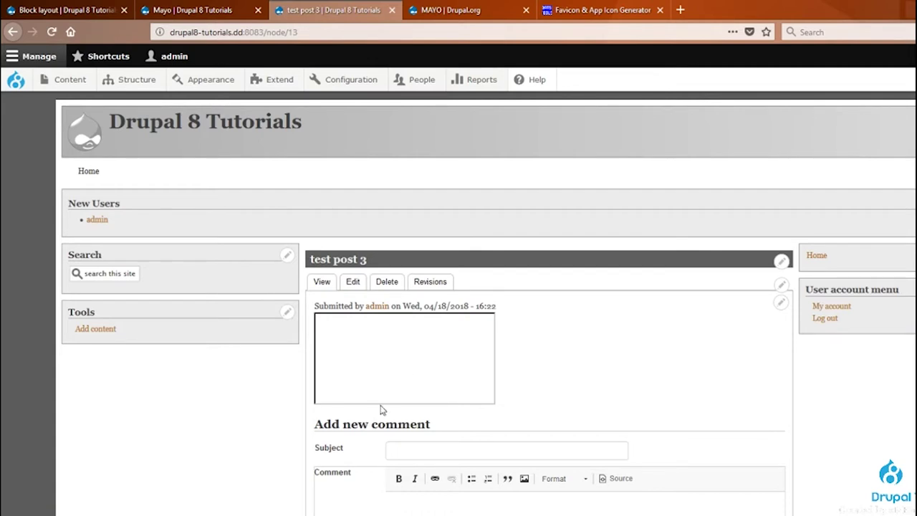
{"action": "left_click", "coordinate": [13, 32]}
{"action": "left_click", "coordinate": [108, 9]}
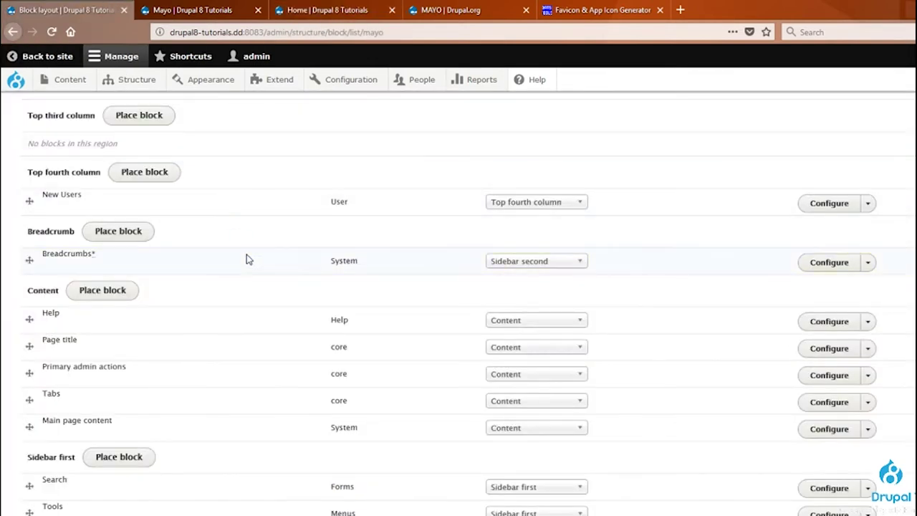
Move the New Users block from Top fourth column to Sidebar second, above the User account menu, and save the blocks.
{"action": "scroll", "coordinate": [43, 337], "scroll_direction": "down", "scroll_amount": 3}
{"action": "scroll", "coordinate": [55, 225], "scroll_direction": "up", "scroll_amount": 5}
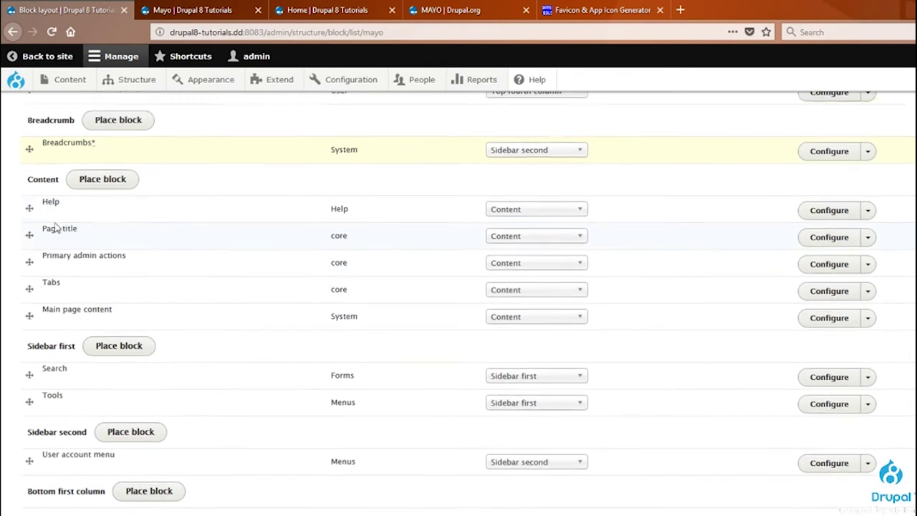
{"action": "scroll", "coordinate": [68, 284], "scroll_direction": "down", "scroll_amount": 10}
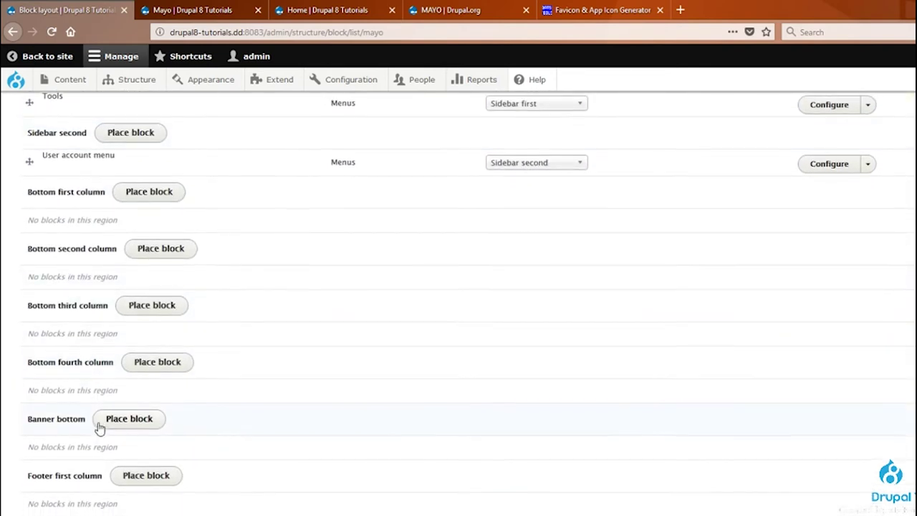
{"action": "scroll", "coordinate": [99, 428], "scroll_direction": "down", "scroll_amount": 2}
{"action": "scroll", "coordinate": [99, 428], "scroll_direction": "up", "scroll_amount": 14}
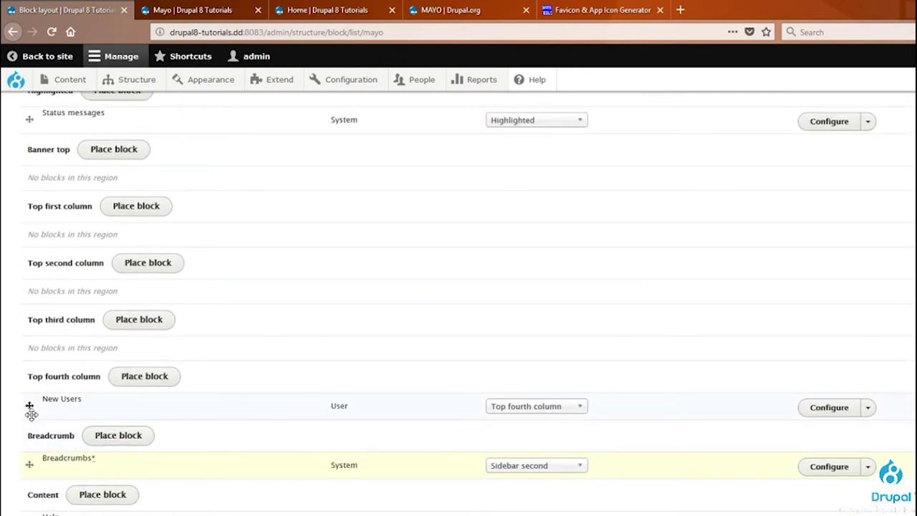
{"action": "scroll", "coordinate": [32, 407], "scroll_direction": "up", "scroll_amount": 2}
{"action": "scroll", "coordinate": [70, 387], "scroll_direction": "down", "scroll_amount": 3}
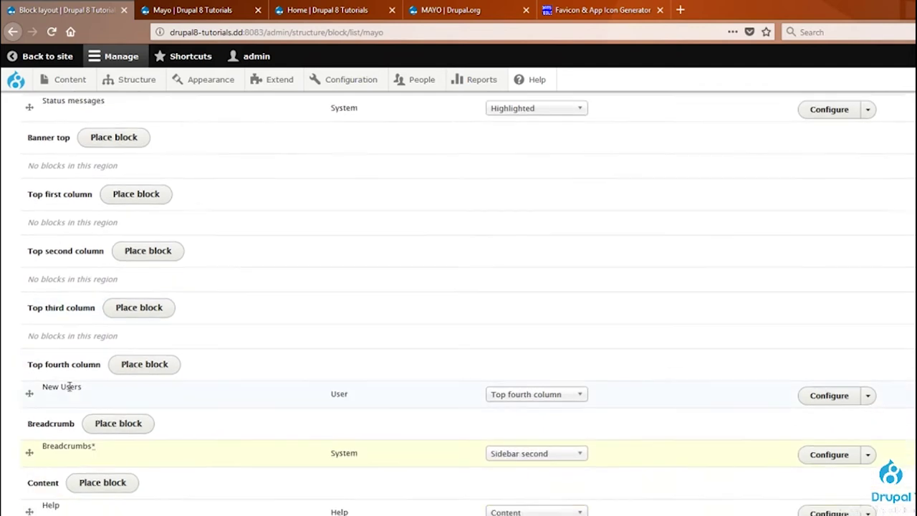
{"action": "scroll", "coordinate": [70, 387], "scroll_direction": "down", "scroll_amount": 3}
{"action": "left_click_drag", "start_coordinate": [31, 196], "coordinate": [29, 508]}
{"action": "scroll", "coordinate": [458, 301], "scroll_direction": "down", "scroll_amount": 4}
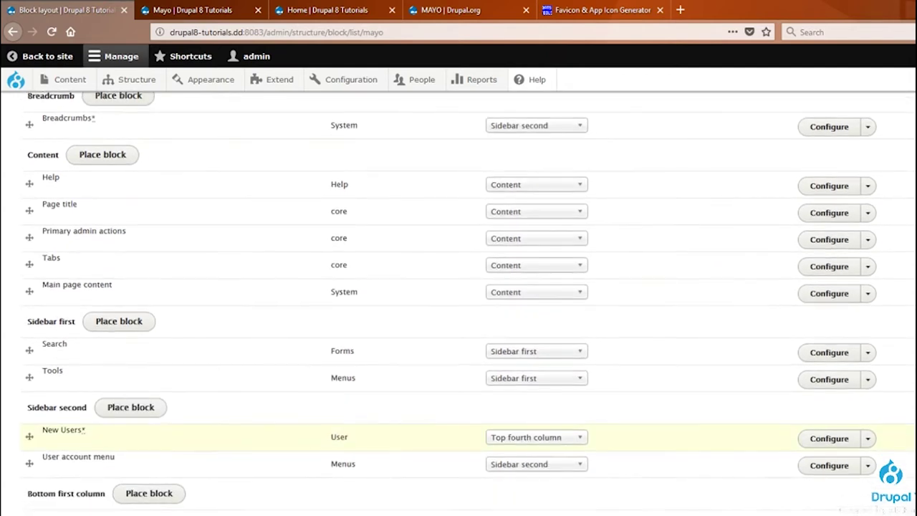
{"action": "scroll", "coordinate": [459, 301], "scroll_direction": "down", "scroll_amount": 3}
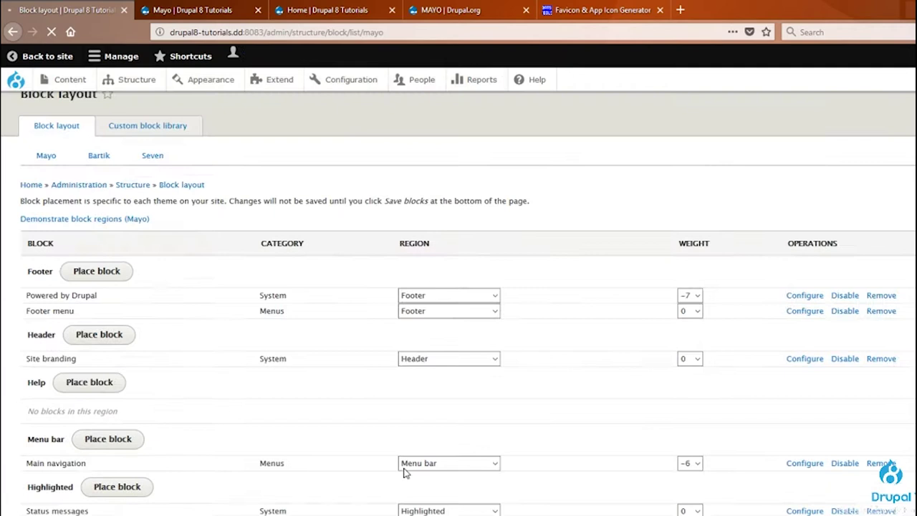
Reload the home page and check the New Users block's position in the second sidebar.
{"action": "left_click", "coordinate": [302, 9]}
{"action": "left_click", "coordinate": [51, 31]}
{"action": "mouse_move", "coordinate": [862, 227]}
{"action": "left_mouse_down"}
{"action": "mouse_move", "coordinate": [802, 189]}
{"action": "mouse_move", "coordinate": [905, 304]}
{"action": "mouse_move", "coordinate": [889, 225]}
{"action": "mouse_move", "coordinate": [860, 230]}
{"action": "mouse_move", "coordinate": [891, 222]}
{"action": "mouse_move", "coordinate": [846, 231]}
{"action": "mouse_move", "coordinate": [846, 221]}
{"action": "mouse_move", "coordinate": [867, 243]}
{"action": "mouse_move", "coordinate": [895, 227]}
{"action": "mouse_move", "coordinate": [861, 218]}
{"action": "left_mouse_up"}
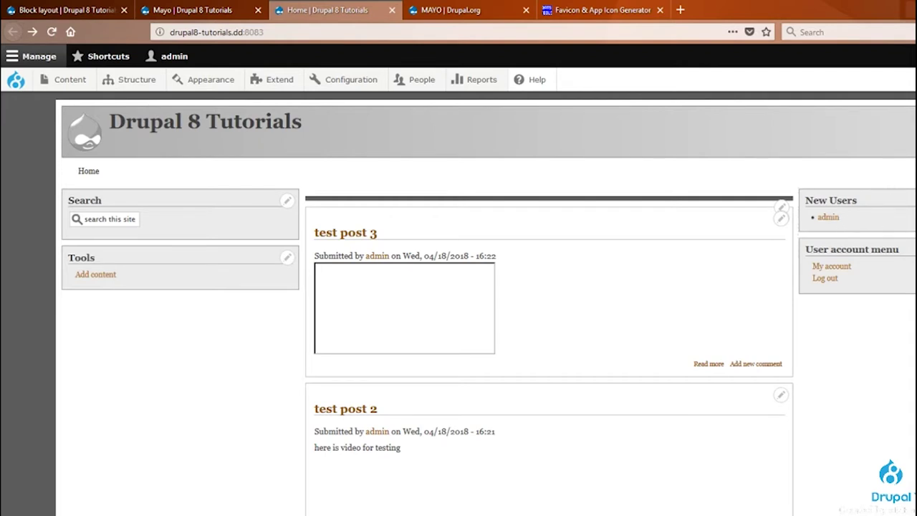
Open test post 3 and test post 2 to check their breadcrumb and sidebar blocks, returning to the home page after each.
{"action": "left_click", "coordinate": [356, 242]}
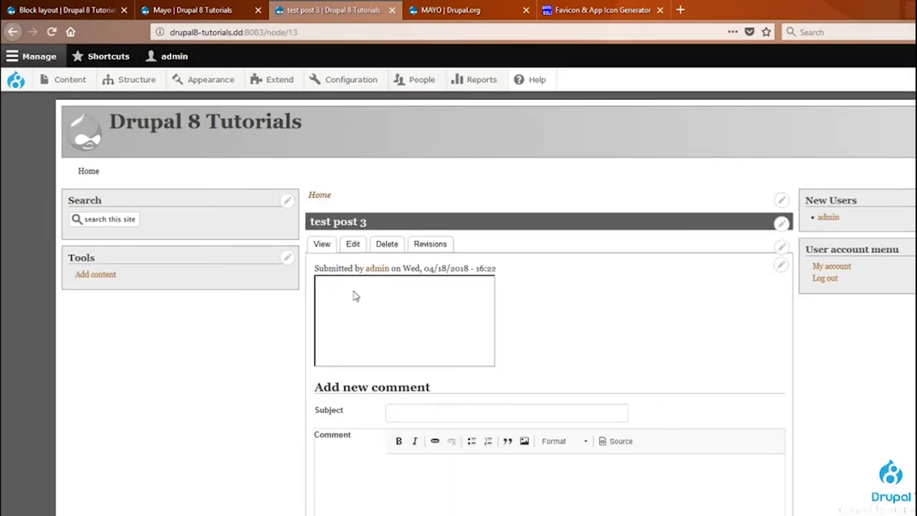
{"action": "left_click_drag", "start_coordinate": [335, 195], "coordinate": [308, 195]}
{"action": "left_click", "coordinate": [356, 198]}
{"action": "left_click", "coordinate": [314, 198]}
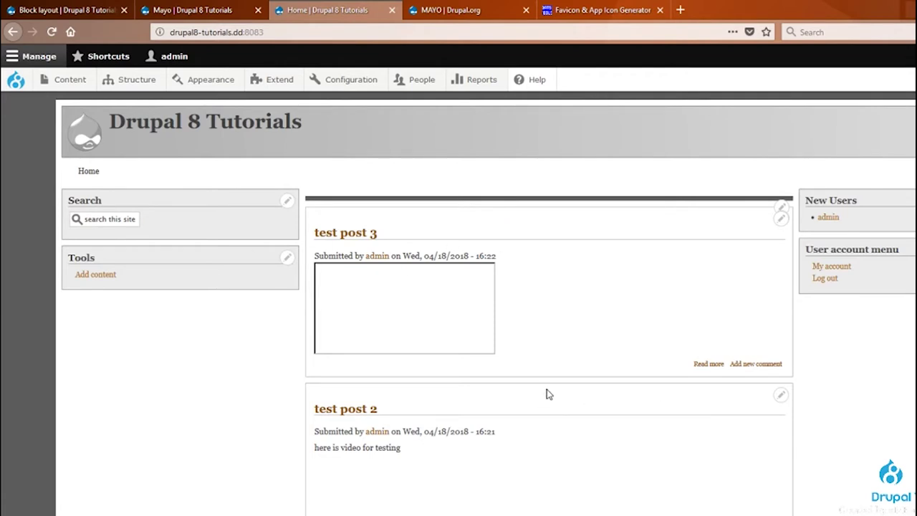
{"action": "left_click", "coordinate": [362, 411]}
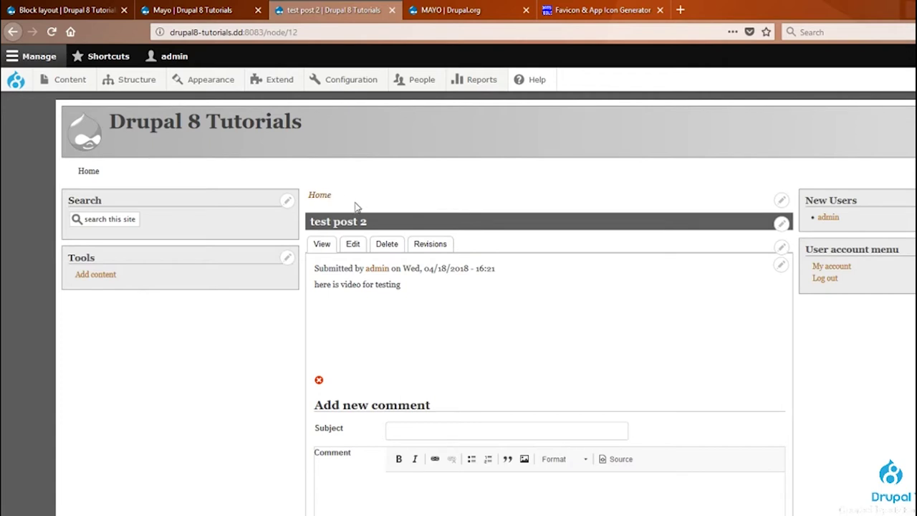
{"action": "left_click", "coordinate": [10, 31]}
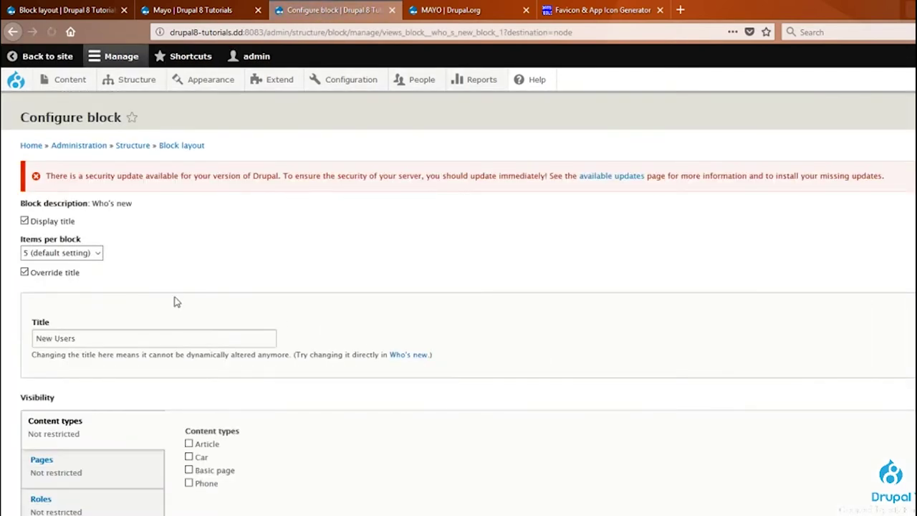
Restrict the New Users block's visibility to the Article content type and save the block.
{"action": "scroll", "coordinate": [319, 207], "scroll_direction": "down", "scroll_amount": 2}
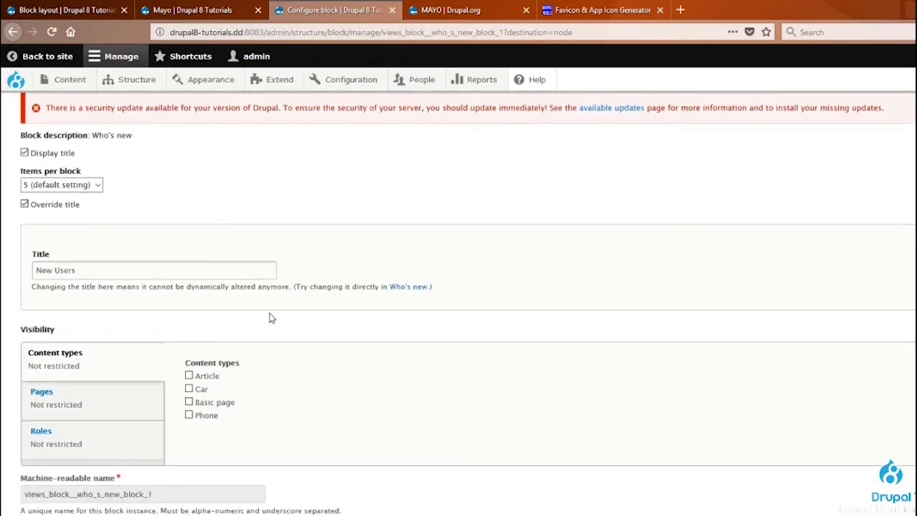
{"action": "scroll", "coordinate": [268, 310], "scroll_direction": "up", "scroll_amount": 2}
{"action": "scroll", "coordinate": [269, 311], "scroll_direction": "down", "scroll_amount": 2}
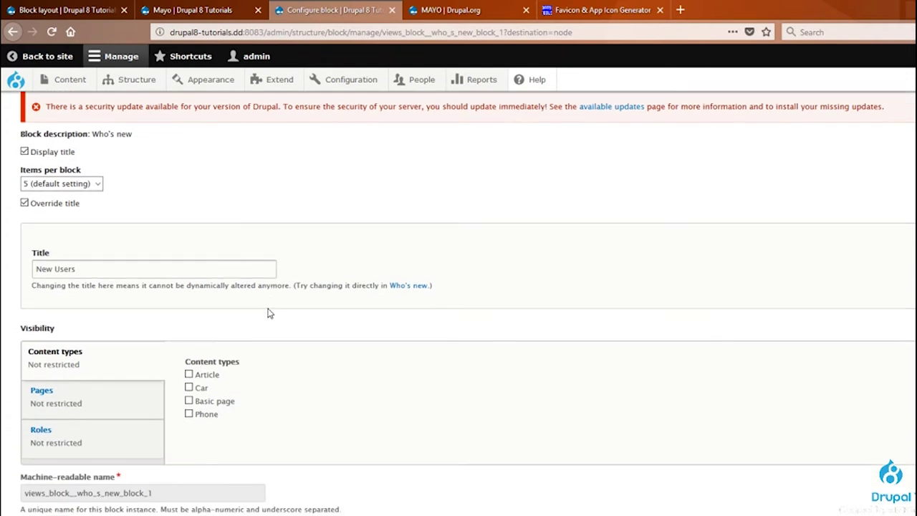
{"action": "double_click", "coordinate": [57, 331]}
{"action": "left_click", "coordinate": [200, 333]}
{"action": "scroll", "coordinate": [236, 442], "scroll_direction": "up", "scroll_amount": 2}
{"action": "scroll", "coordinate": [236, 442], "scroll_direction": "down", "scroll_amount": 2}
{"action": "left_click", "coordinate": [190, 375]}
{"action": "key", "text": "Return"}
Reload the home page, look through its posts, and open test post 3 to check where the New Users block is displayed.
{"action": "left_click", "coordinate": [232, 5]}
{"action": "left_click", "coordinate": [319, 10]}
{"action": "left_click", "coordinate": [448, 10]}
{"action": "left_click", "coordinate": [315, 13]}
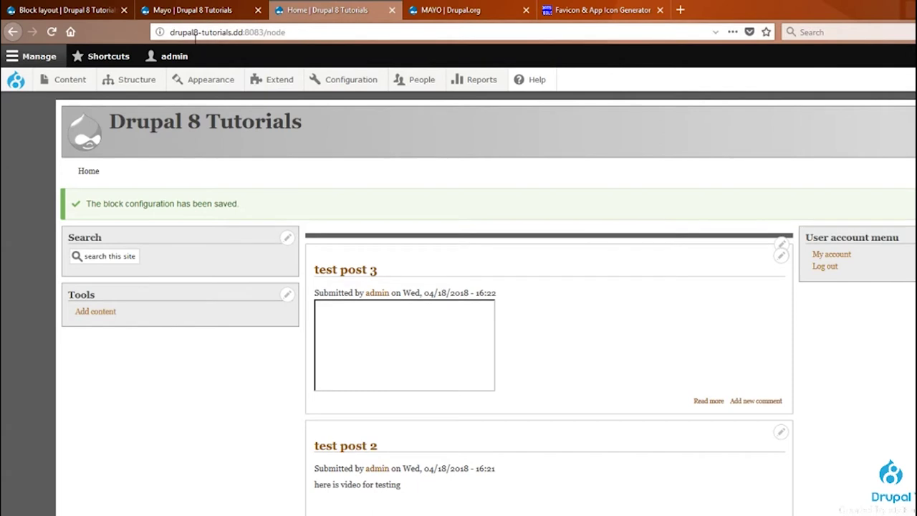
{"action": "left_click", "coordinate": [51, 32]}
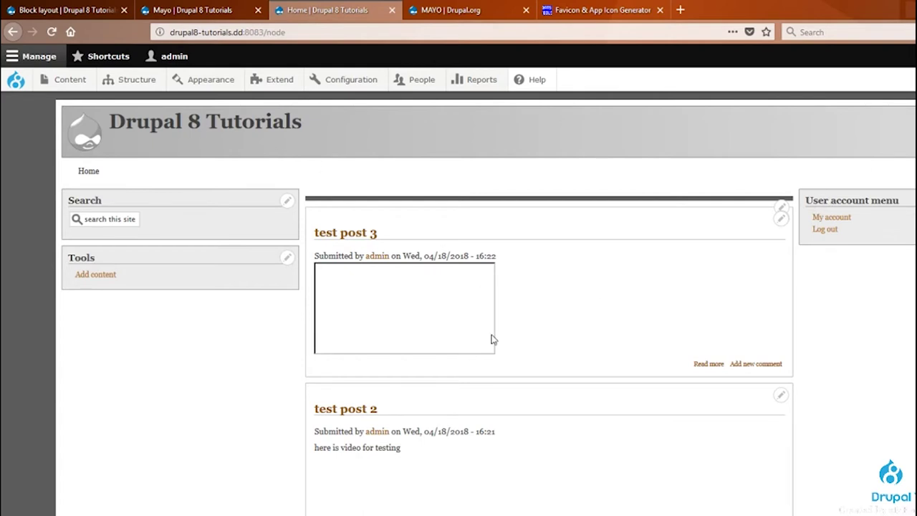
{"action": "scroll", "coordinate": [491, 339], "scroll_direction": "down", "scroll_amount": 2}
{"action": "scroll", "coordinate": [491, 338], "scroll_direction": "down", "scroll_amount": 4}
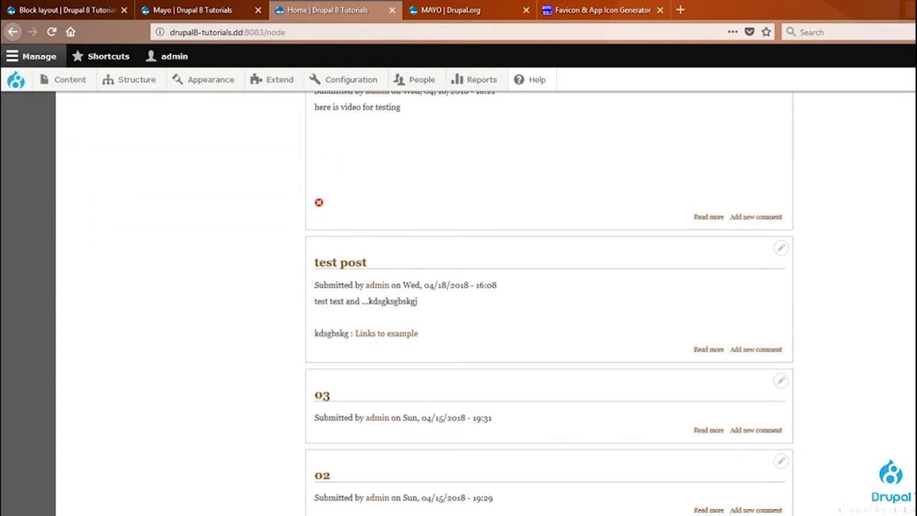
{"action": "scroll", "coordinate": [523, 337], "scroll_direction": "up", "scroll_amount": 6}
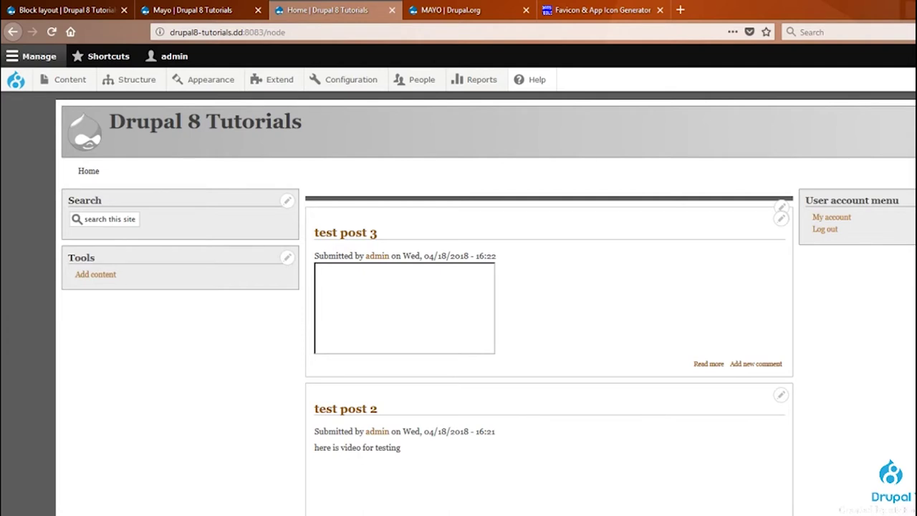
{"action": "left_click", "coordinate": [357, 237]}
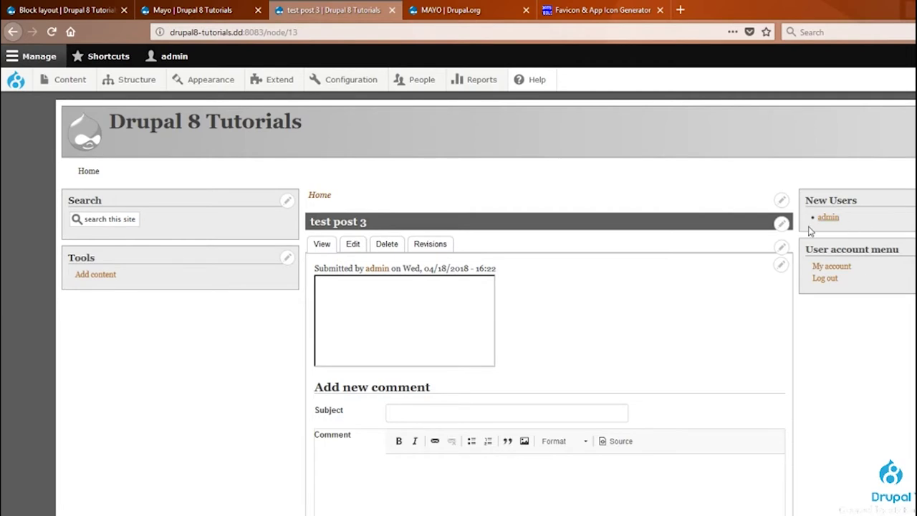
Open the New Users block's configuration, clear the Article content-type restriction and bring up its page visibility settings.
{"action": "mouse_move", "coordinate": [819, 208]}
{"action": "left_mouse_down"}
{"action": "mouse_move", "coordinate": [805, 195]}
{"action": "mouse_move", "coordinate": [860, 201]}
{"action": "mouse_move", "coordinate": [804, 202]}
{"action": "left_mouse_up"}
{"action": "left_click", "coordinate": [866, 220]}
{"action": "left_click", "coordinate": [912, 228]}
{"action": "scroll", "coordinate": [193, 380], "scroll_direction": "down", "scroll_amount": 2}
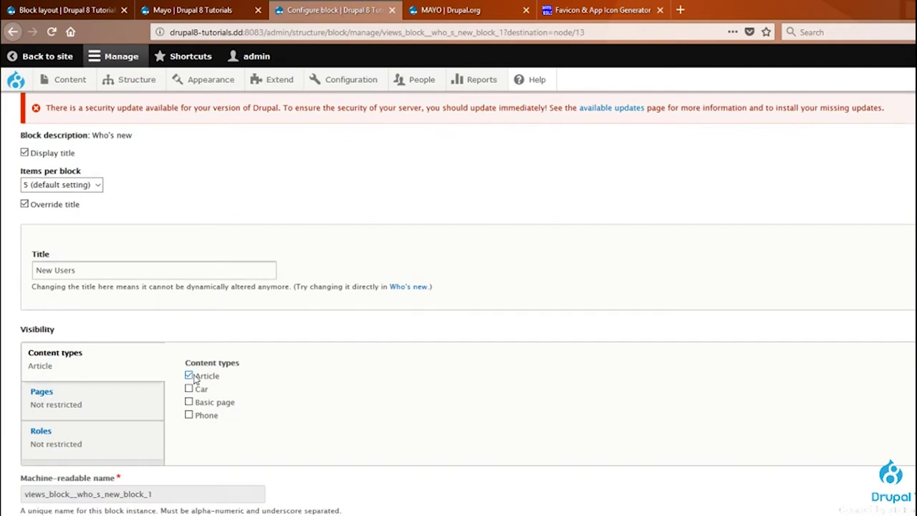
{"action": "left_click", "coordinate": [189, 375]}
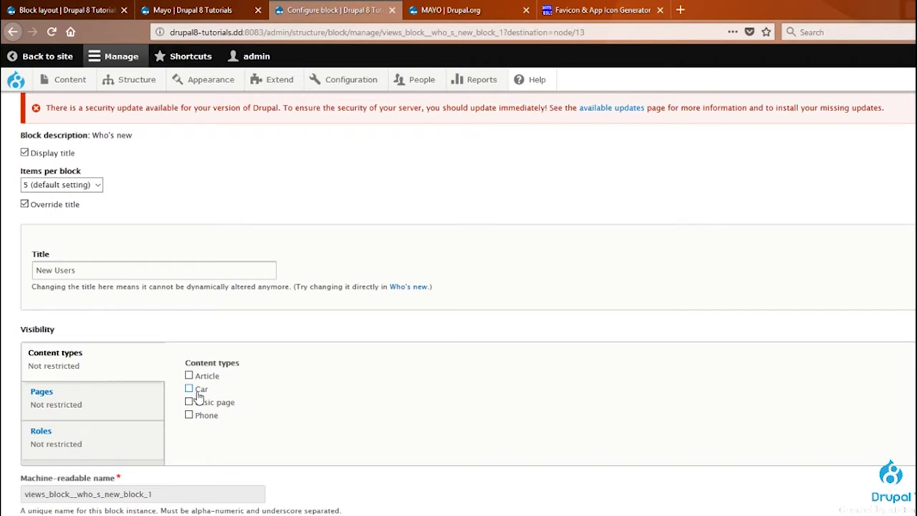
{"action": "left_click", "coordinate": [115, 412]}
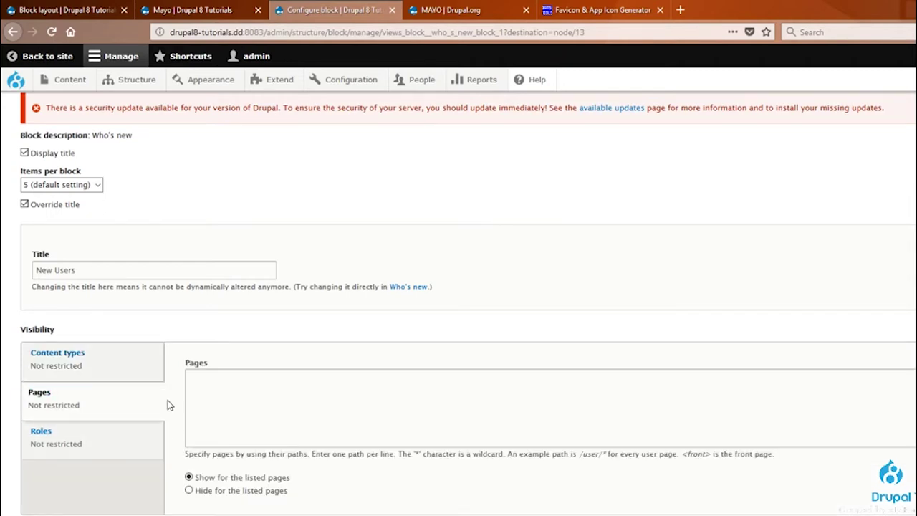
{"action": "left_click", "coordinate": [203, 401]}
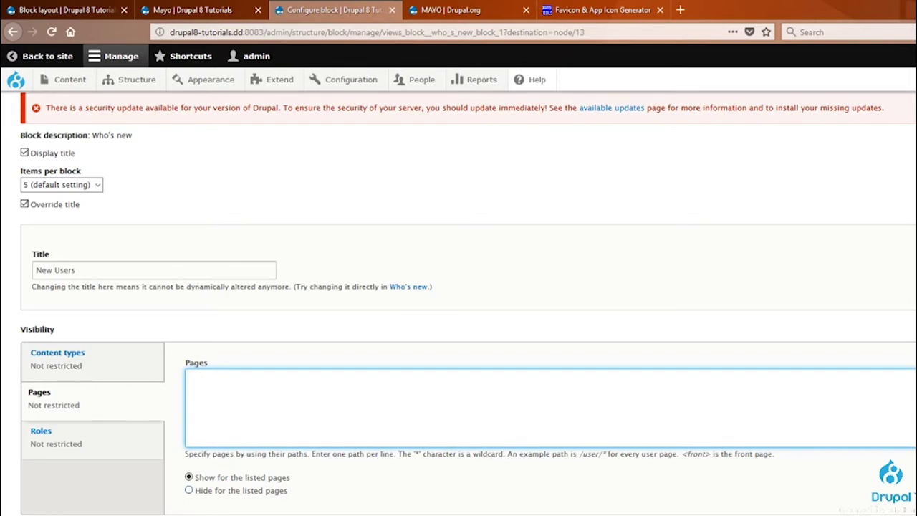
Open the site's home page in a separate tab and look over its posts and sidebar blocks.
{"action": "left_click", "coordinate": [193, 10]}
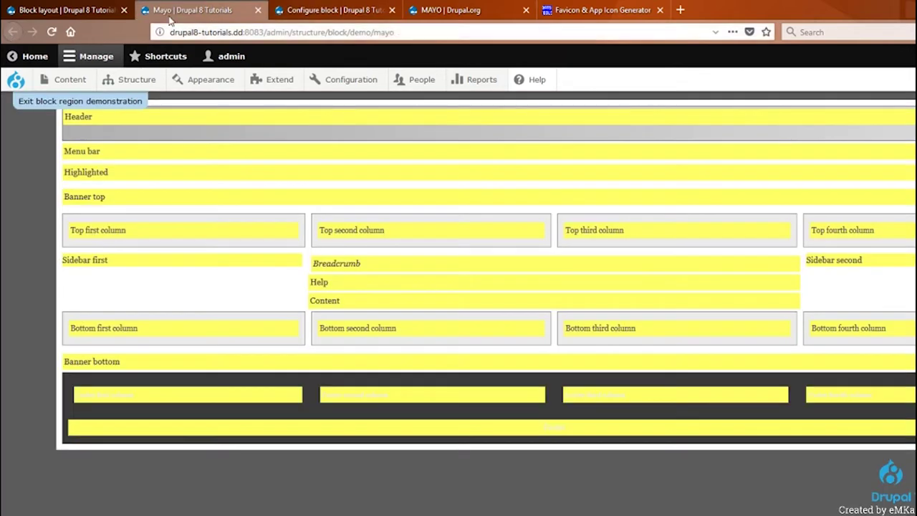
{"action": "left_click", "coordinate": [110, 9]}
{"action": "left_click", "coordinate": [351, 9]}
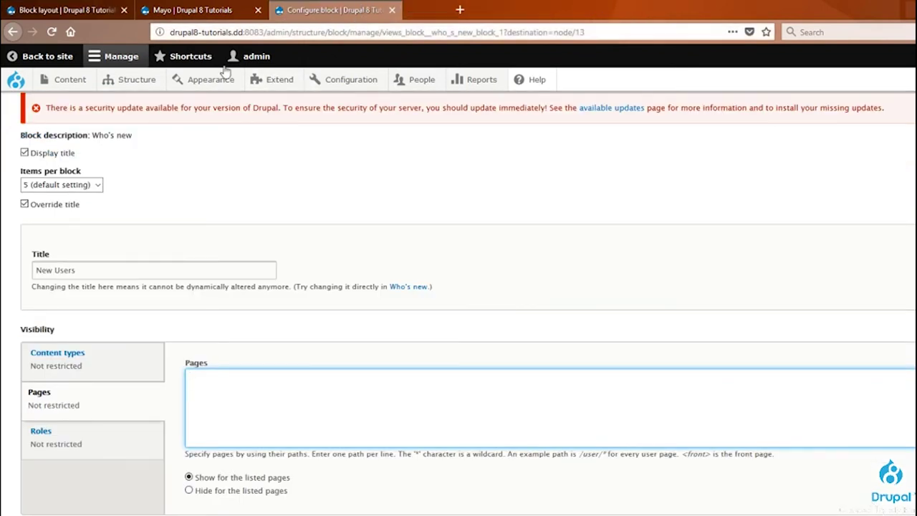
{"action": "left_click_drag", "start_coordinate": [15, 80], "coordinate": [396, 5]}
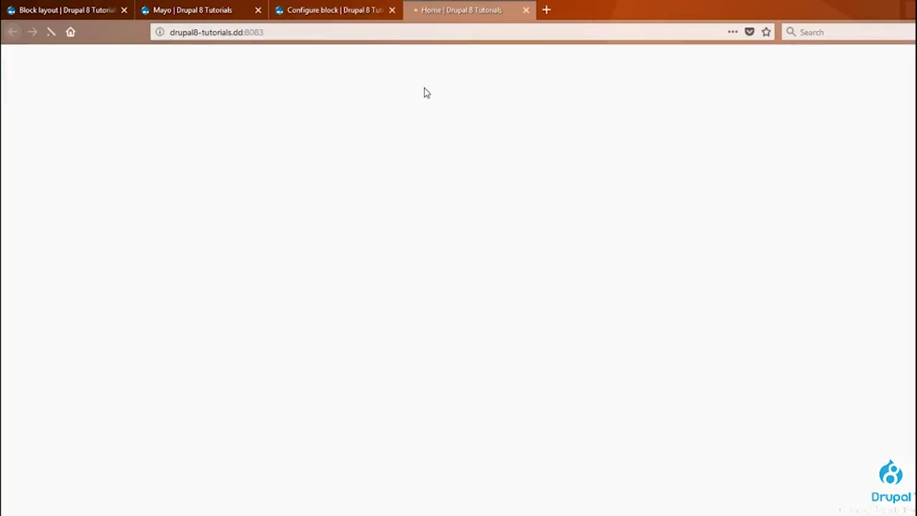
{"action": "scroll", "coordinate": [351, 419], "scroll_direction": "down", "scroll_amount": 4}
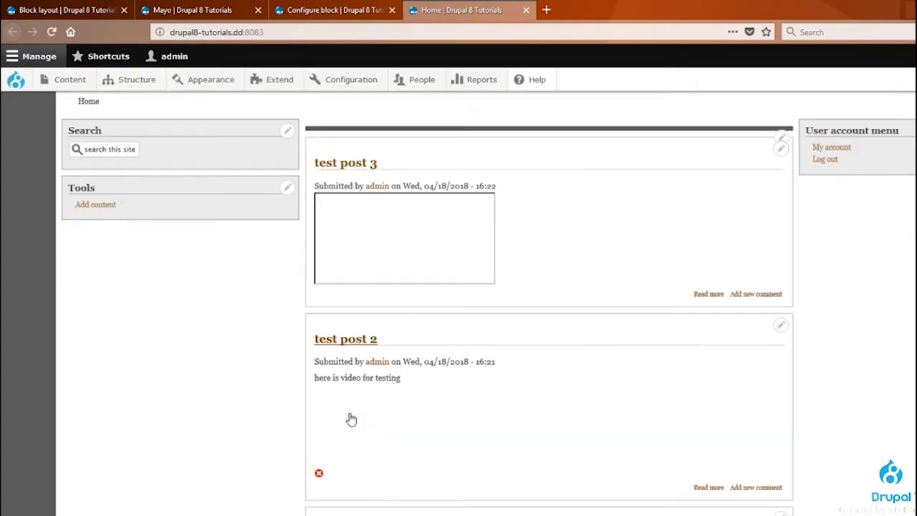
{"action": "scroll", "coordinate": [399, 379], "scroll_direction": "up", "scroll_amount": 4}
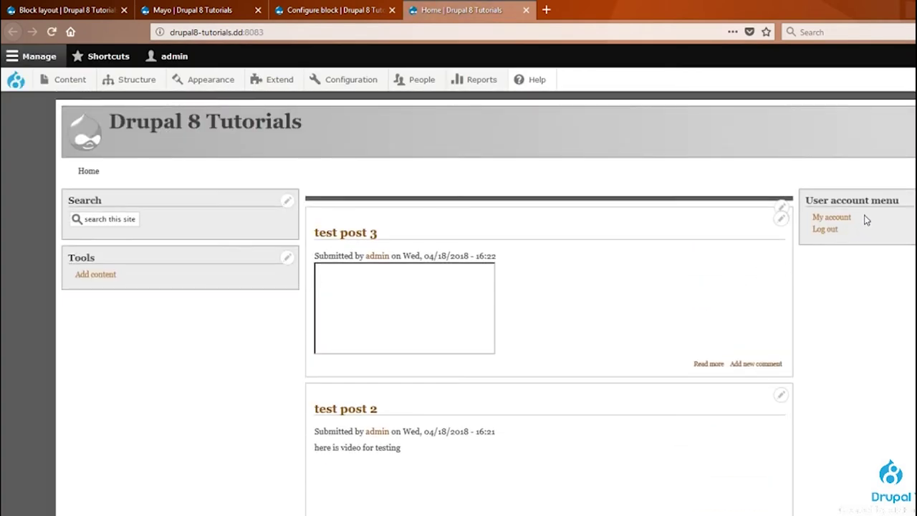
Reload the home page and open test post 3 to check the New Users block in its second sidebar.
{"action": "left_click", "coordinate": [52, 31]}
{"action": "left_click", "coordinate": [361, 233]}
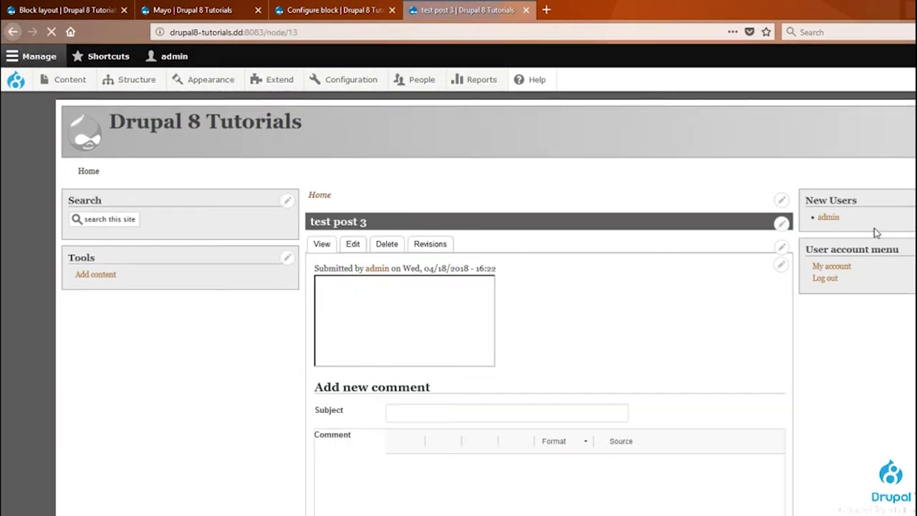
{"action": "left_click_drag", "start_coordinate": [852, 215], "coordinate": [801, 195]}
{"action": "left_click", "coordinate": [846, 220]}
{"action": "left_click_drag", "start_coordinate": [857, 223], "coordinate": [820, 200]}
{"action": "left_click", "coordinate": [864, 218]}
Open post 03 from the home page and copy the /node/9 path from its address.
{"action": "left_click", "coordinate": [64, 172]}
{"action": "scroll", "coordinate": [252, 413], "scroll_direction": "down", "scroll_amount": 3}
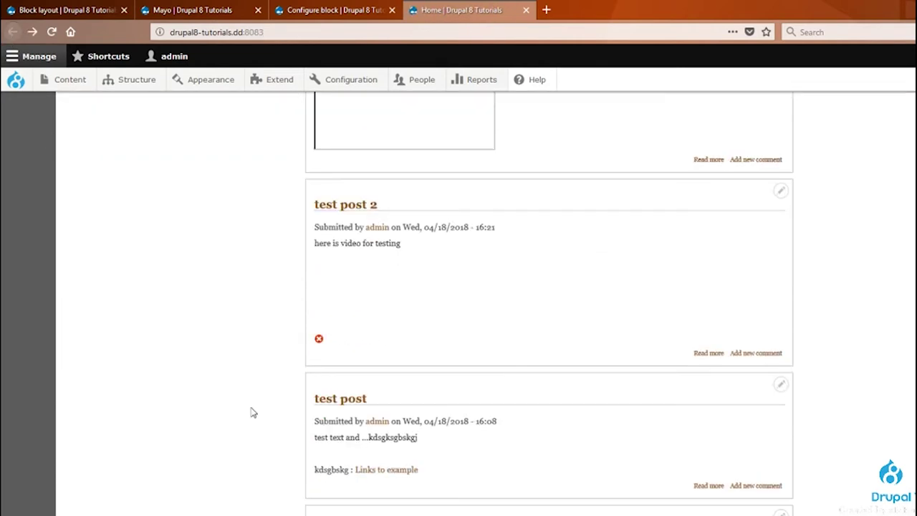
{"action": "left_click", "coordinate": [340, 398]}
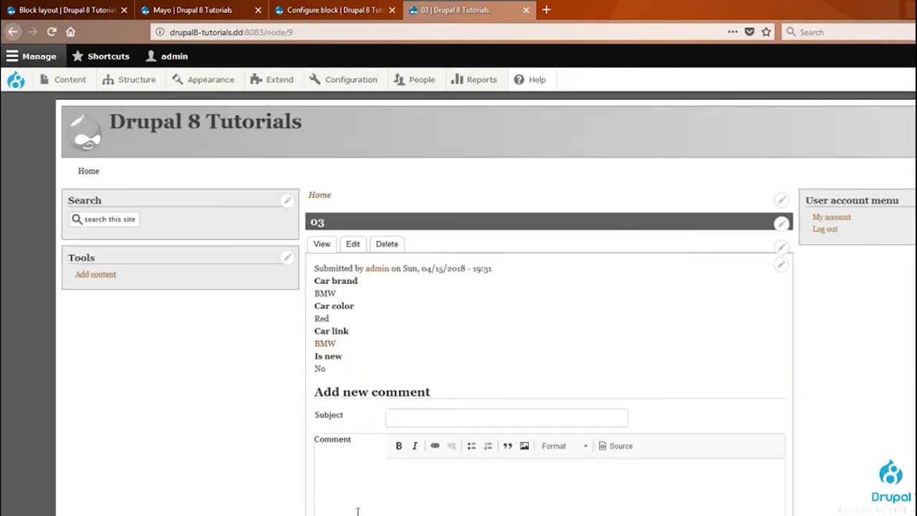
{"action": "left_click", "coordinate": [282, 33]}
{"action": "left_click", "coordinate": [267, 33]}
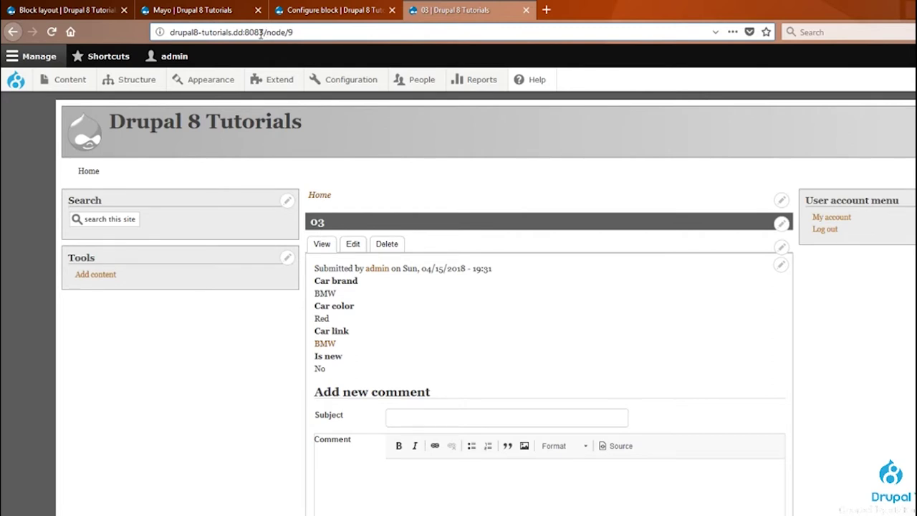
{"action": "left_click_drag", "start_coordinate": [263, 33], "coordinate": [295, 33]}
{"action": "right_click", "coordinate": [290, 32]}
{"action": "left_click", "coordinate": [306, 67]}
Restrict the New Users block to the page path /node/9 and save the block configuration.
{"action": "left_click", "coordinate": [301, 10]}
{"action": "left_click", "coordinate": [255, 7]}
{"action": "left_click", "coordinate": [328, 7]}
{"action": "left_click", "coordinate": [244, 380]}
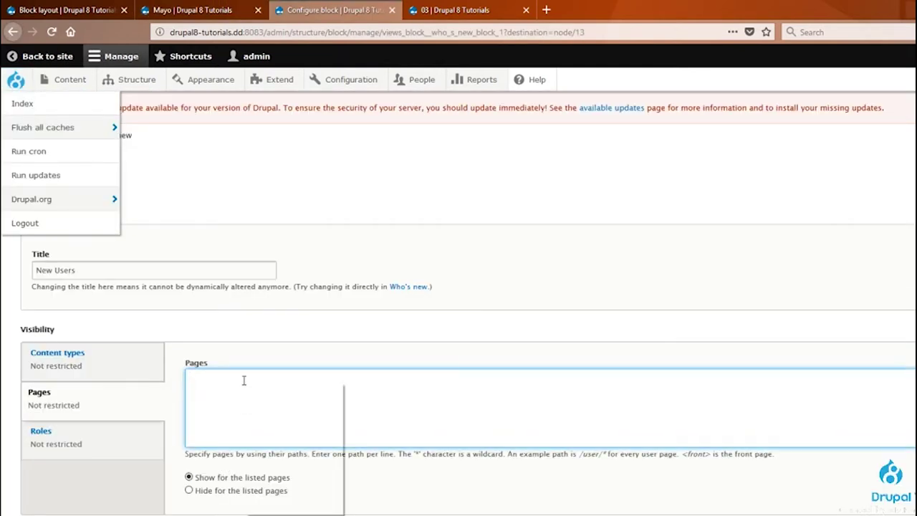
{"action": "right_click", "coordinate": [244, 380]}
{"action": "left_click", "coordinate": [271, 432]}
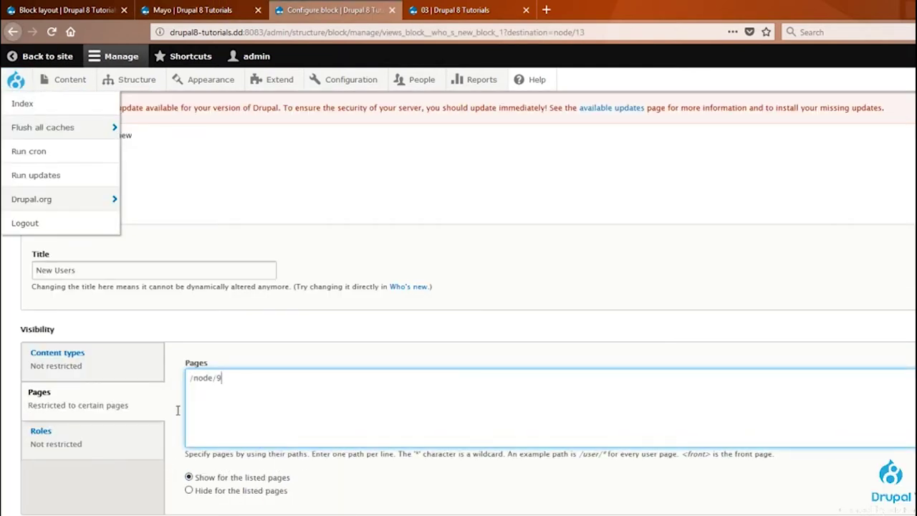
{"action": "left_click", "coordinate": [90, 372]}
{"action": "left_click", "coordinate": [123, 399]}
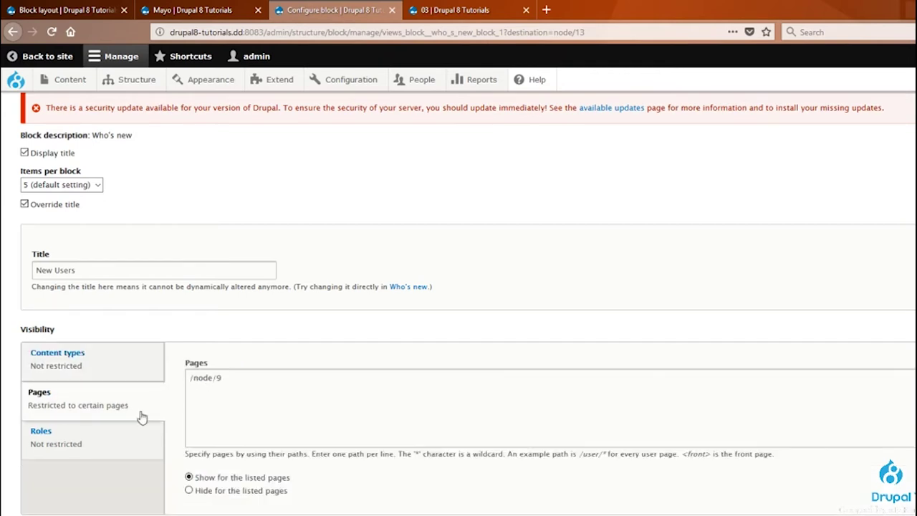
{"action": "triple_click", "coordinate": [232, 387]}
{"action": "left_click", "coordinate": [268, 415]}
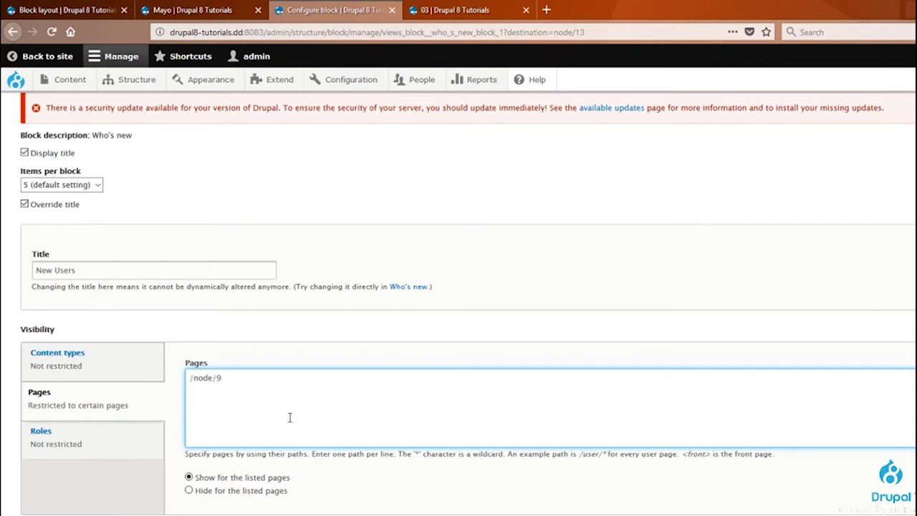
{"action": "scroll", "coordinate": [204, 495], "scroll_direction": "down", "scroll_amount": 1}
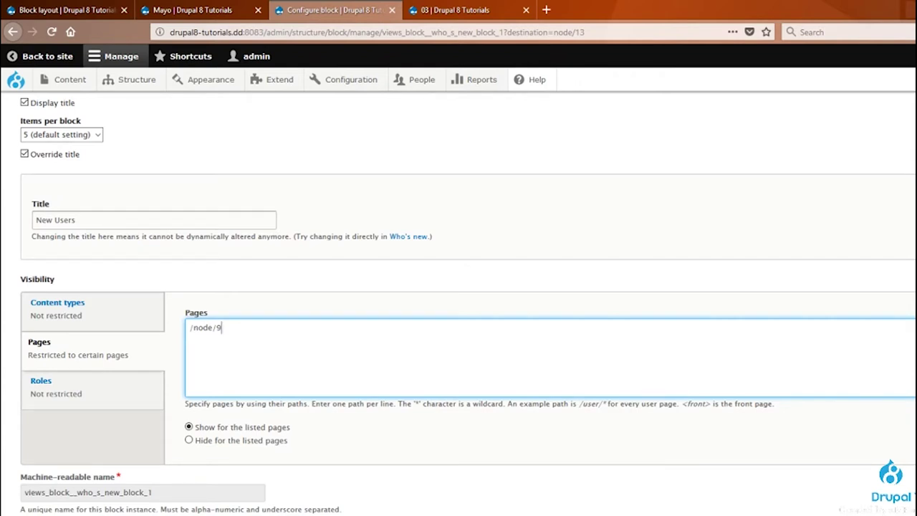
{"action": "key", "text": "Return"}
Check the home page, test post 3 and test post 2 for the New Users block.
{"action": "key", "text": "ctrl+shift+Tab"}
{"action": "key", "text": "ctrl+Tab"}
{"action": "key", "text": "ctrl+Tab"}
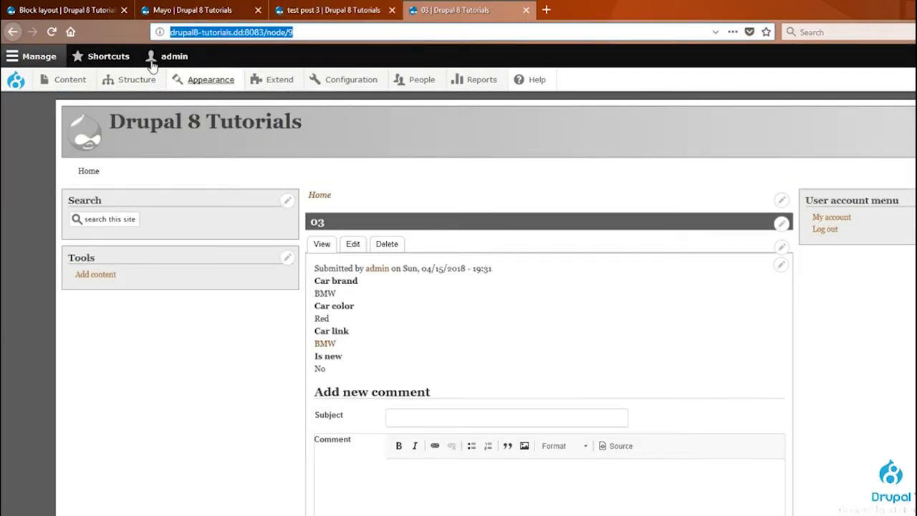
{"action": "left_click", "coordinate": [156, 120]}
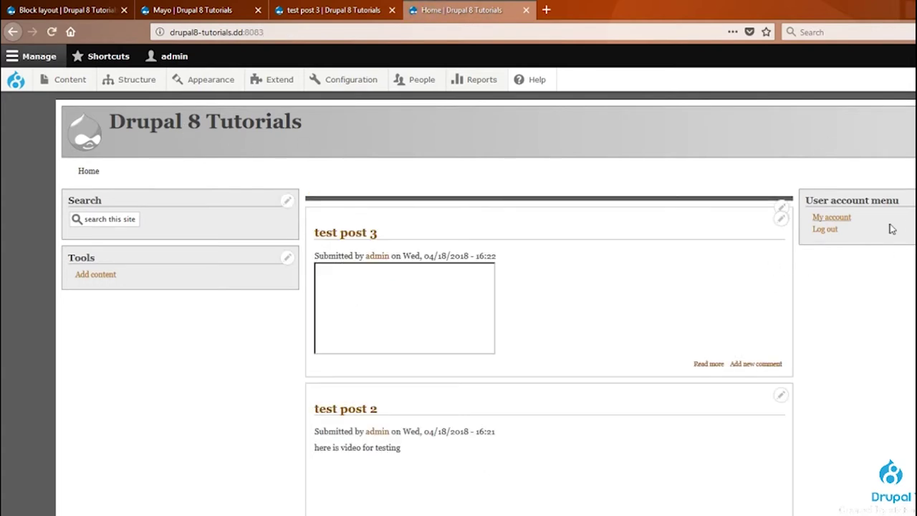
{"action": "left_click", "coordinate": [360, 238]}
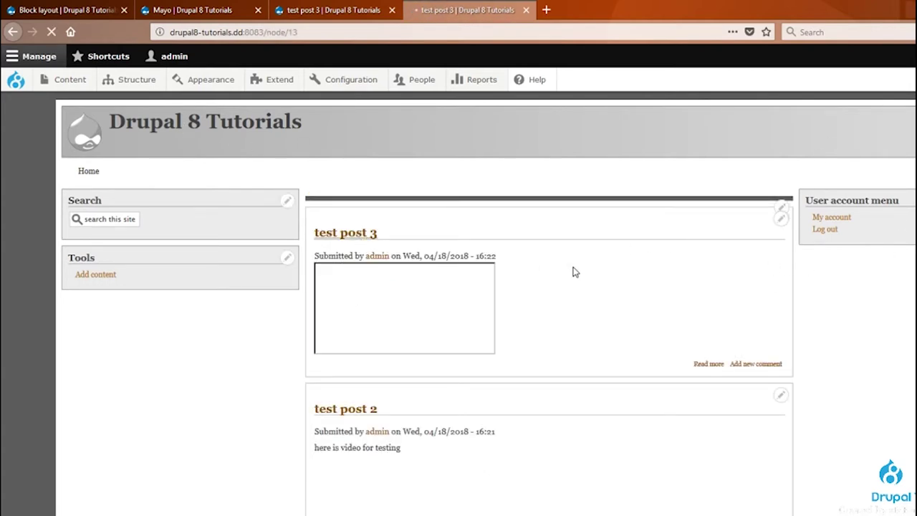
{"action": "left_click", "coordinate": [12, 32]}
{"action": "left_click", "coordinate": [352, 411]}
{"action": "left_click", "coordinate": [12, 32]}
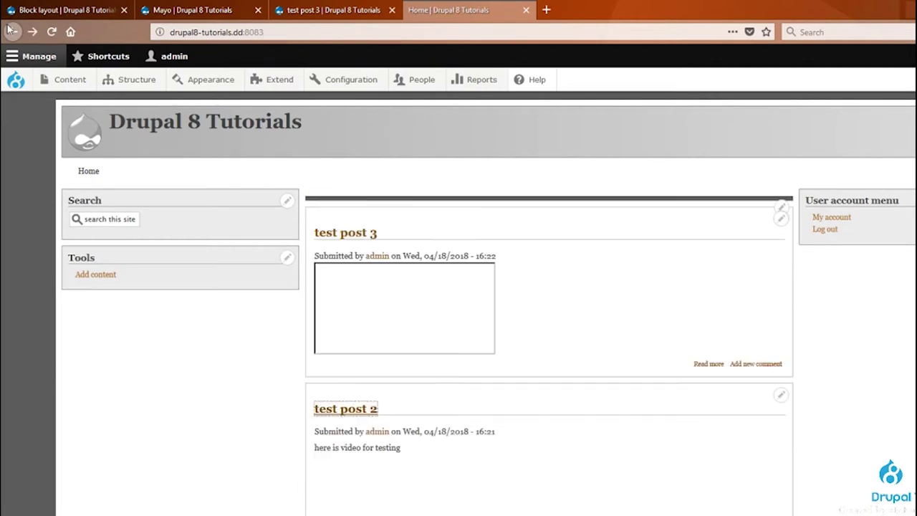
Open post 03 from the home page and check its second sidebar for the New Users block.
{"action": "scroll", "coordinate": [395, 423], "scroll_direction": "down", "scroll_amount": 3}
{"action": "scroll", "coordinate": [395, 423], "scroll_direction": "down", "scroll_amount": 2}
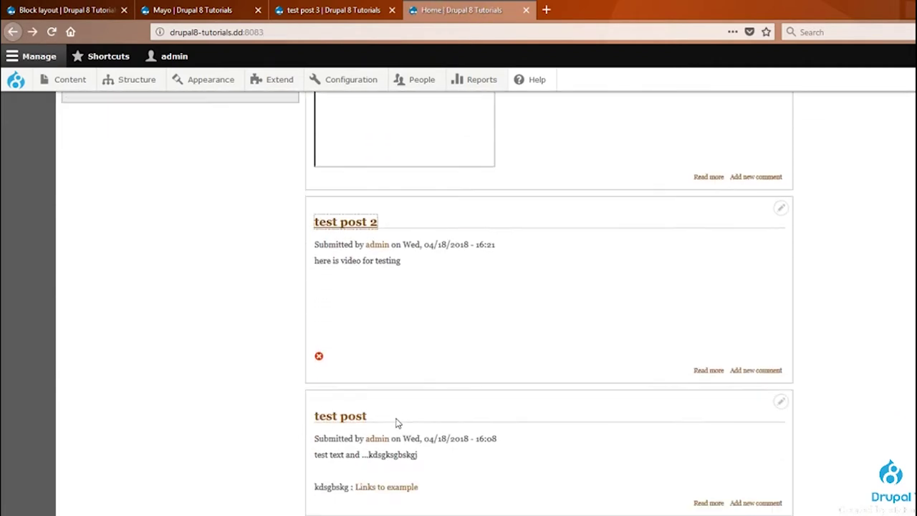
{"action": "left_click", "coordinate": [322, 465]}
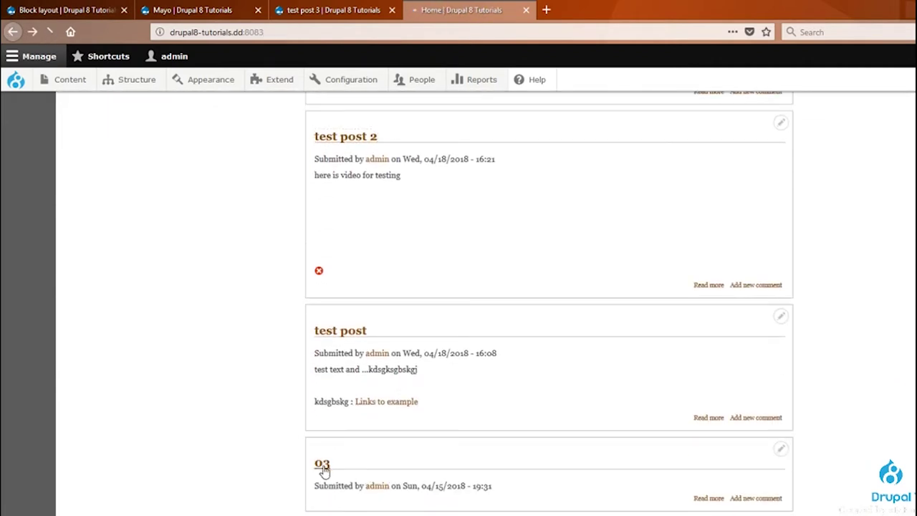
{"action": "left_click_drag", "start_coordinate": [827, 224], "coordinate": [806, 195]}
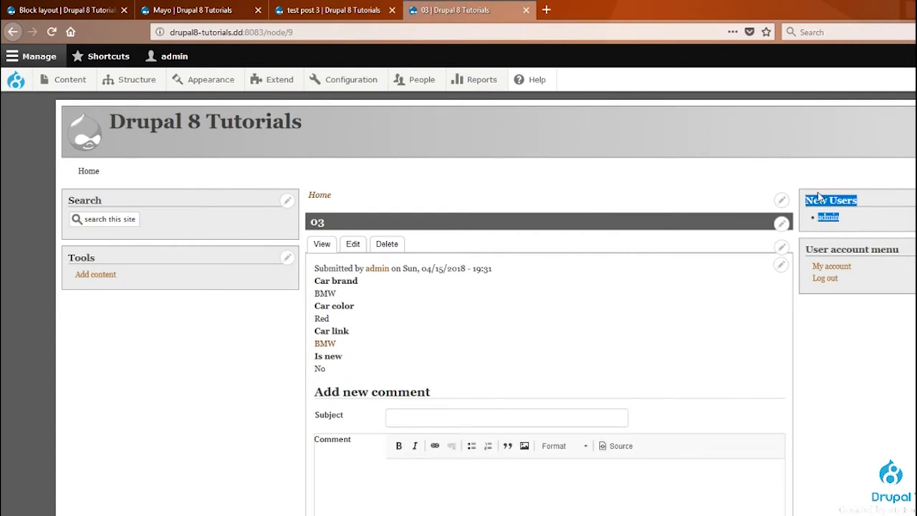
{"action": "left_click", "coordinate": [846, 222]}
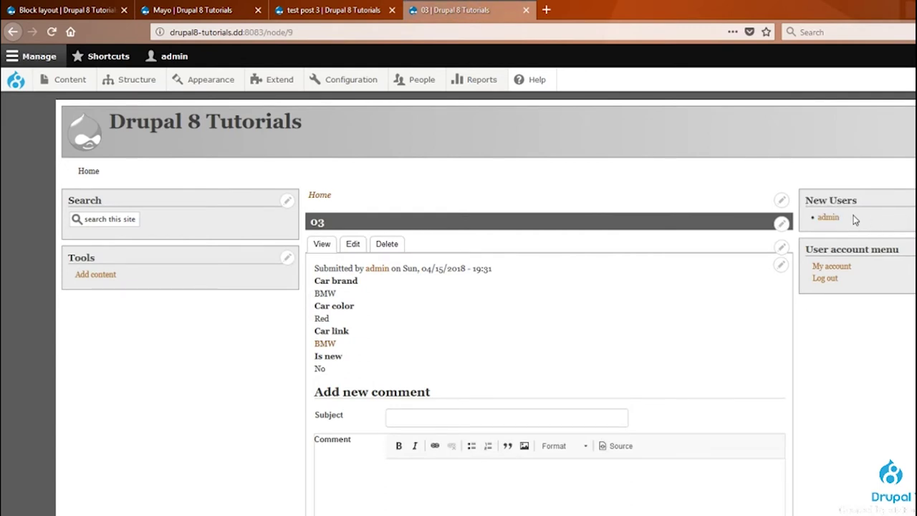
Return to the New Users block's configuration and select the /node/9 path in its page visibility settings.
{"action": "left_click", "coordinate": [362, 6]}
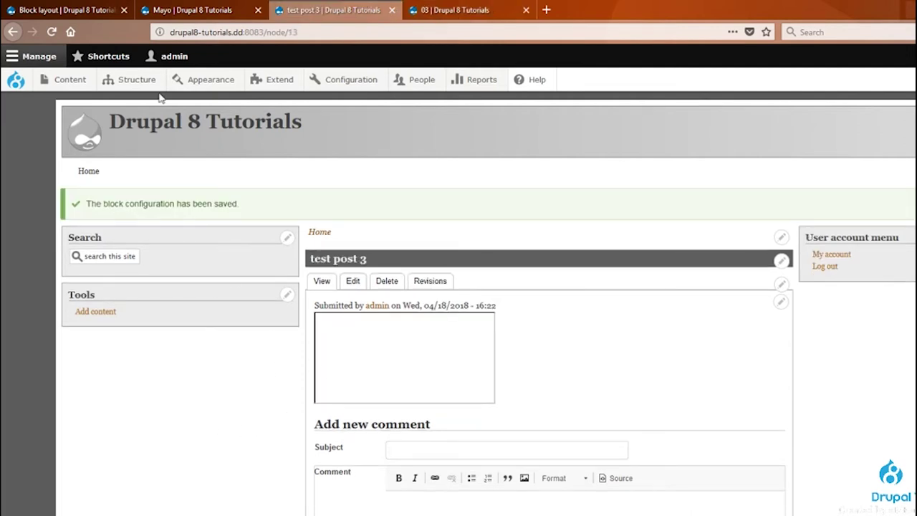
{"action": "left_click", "coordinate": [182, 8]}
{"action": "key", "text": "ctrl+Tab"}
{"action": "left_click", "coordinate": [13, 32]}
{"action": "triple_click", "coordinate": [237, 330]}
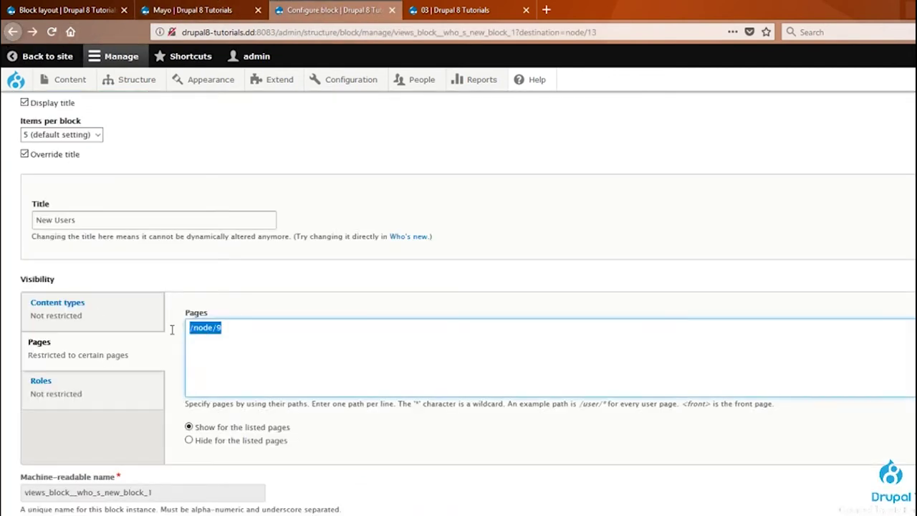
{"action": "left_click", "coordinate": [226, 330]}
{"action": "left_click_drag", "start_coordinate": [227, 330], "coordinate": [174, 327]}
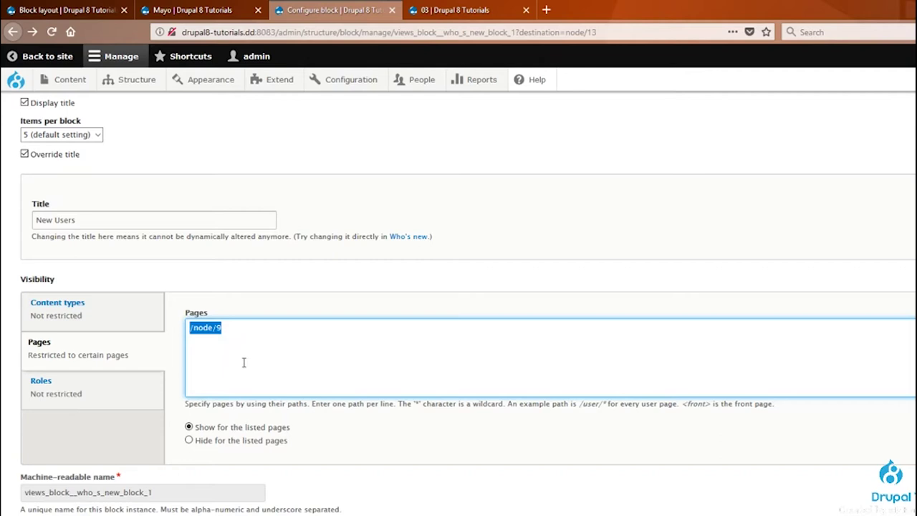
{"action": "left_click", "coordinate": [231, 334]}
{"action": "left_click_drag", "start_coordinate": [232, 334], "coordinate": [191, 333]}
Go to the site's home page and examine its address for a page path.
{"action": "left_click", "coordinate": [455, 10]}
{"action": "left_click", "coordinate": [192, 126]}
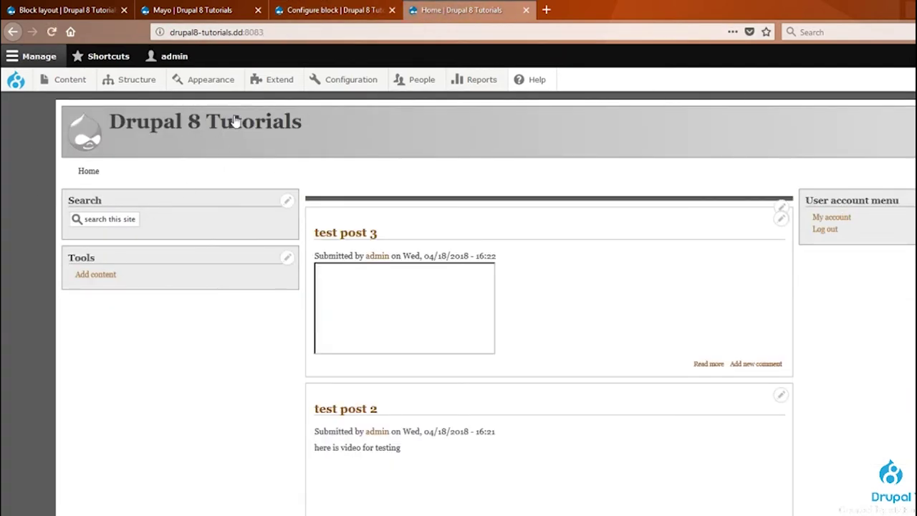
{"action": "left_click", "coordinate": [244, 32]}
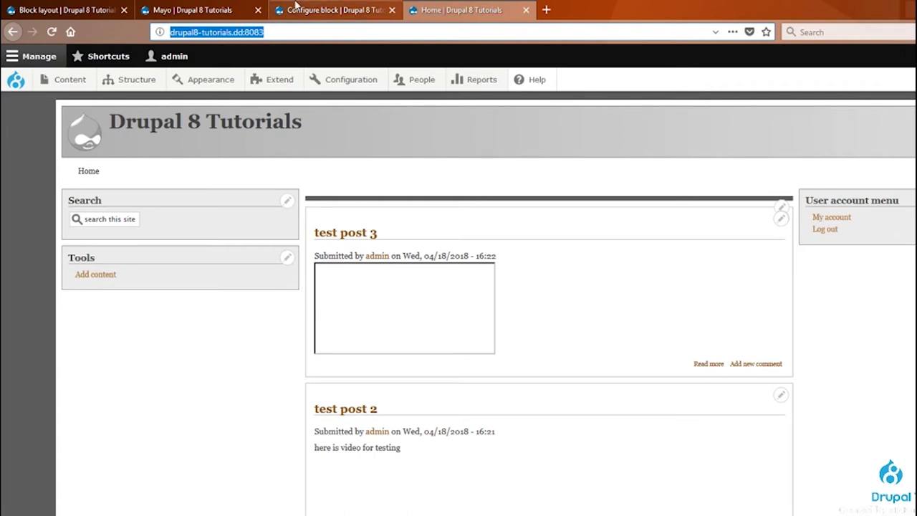
Replace the New Users block's page path with <front>, save the block and go to the Mayo region demonstration.
{"action": "left_click", "coordinate": [333, 10]}
{"action": "left_click", "coordinate": [254, 356]}
{"action": "key", "text": "ctrl+a"}
{"action": "type", "text": "<"}
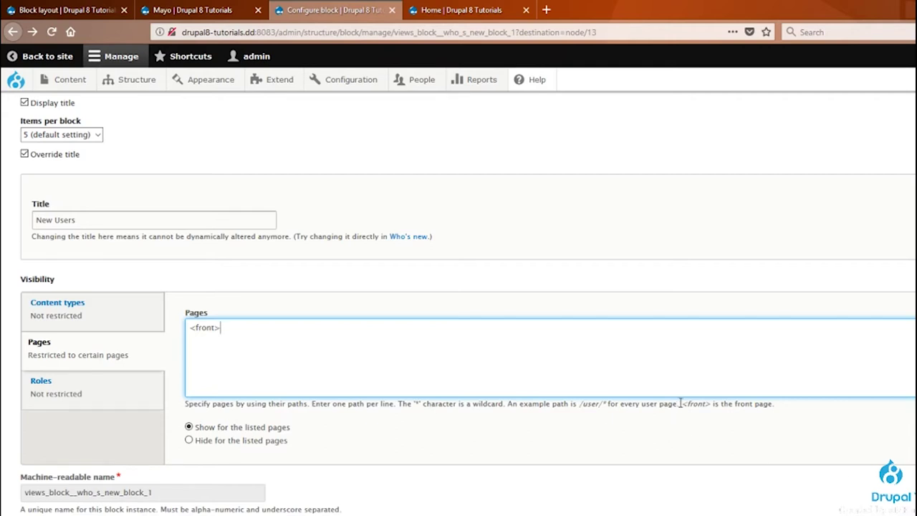
{"action": "left_click_drag", "start_coordinate": [682, 404], "coordinate": [709, 404]}
{"action": "left_click", "coordinate": [647, 358]}
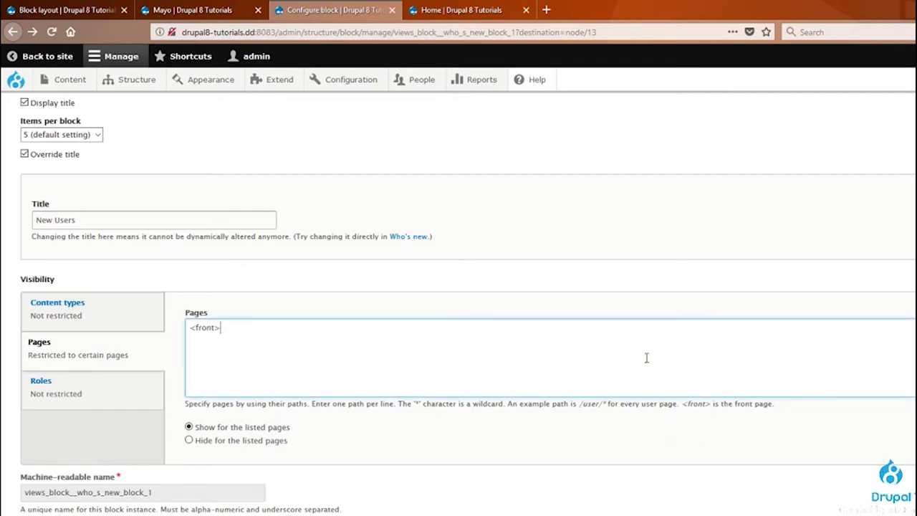
{"action": "left_click", "coordinate": [236, 448]}
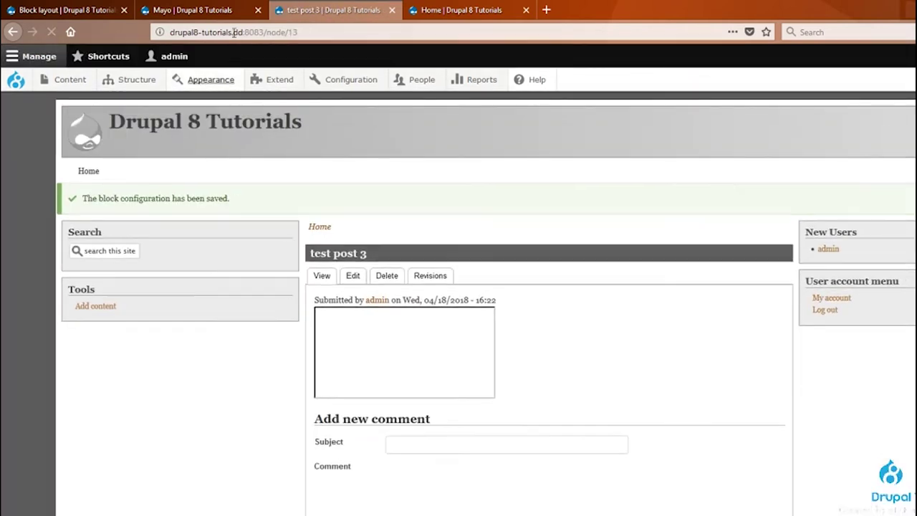
{"action": "left_click", "coordinate": [192, 10]}
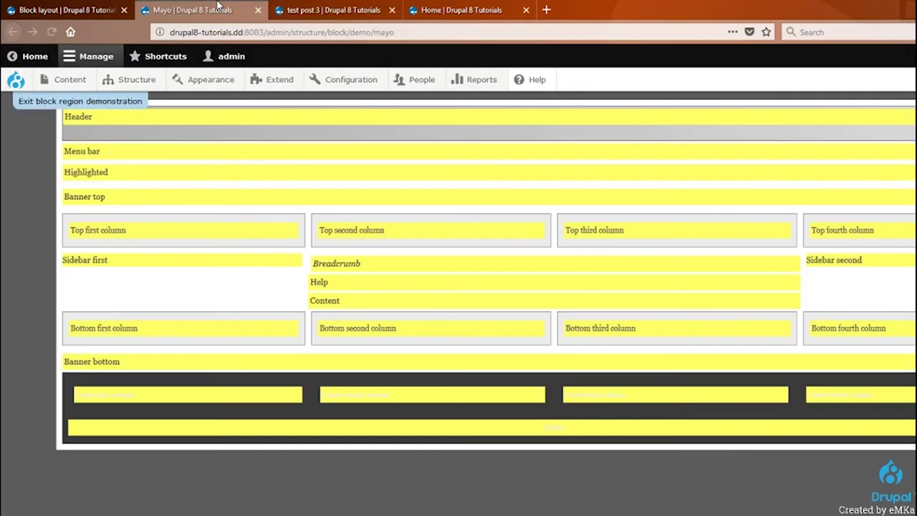
Check the home page, test post 3 and test post 2 for the New Users block, returning to the home page after each post.
{"action": "left_click", "coordinate": [462, 10]}
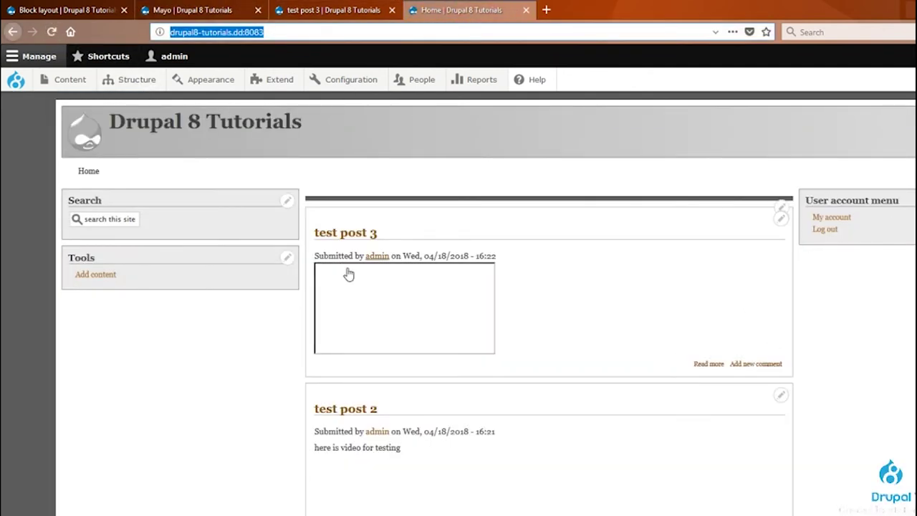
{"action": "left_click", "coordinate": [322, 242]}
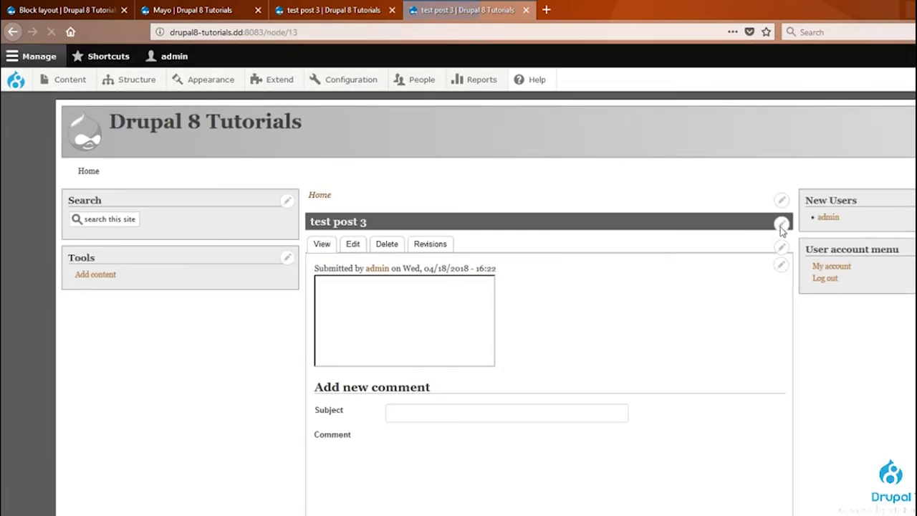
{"action": "left_click", "coordinate": [12, 31]}
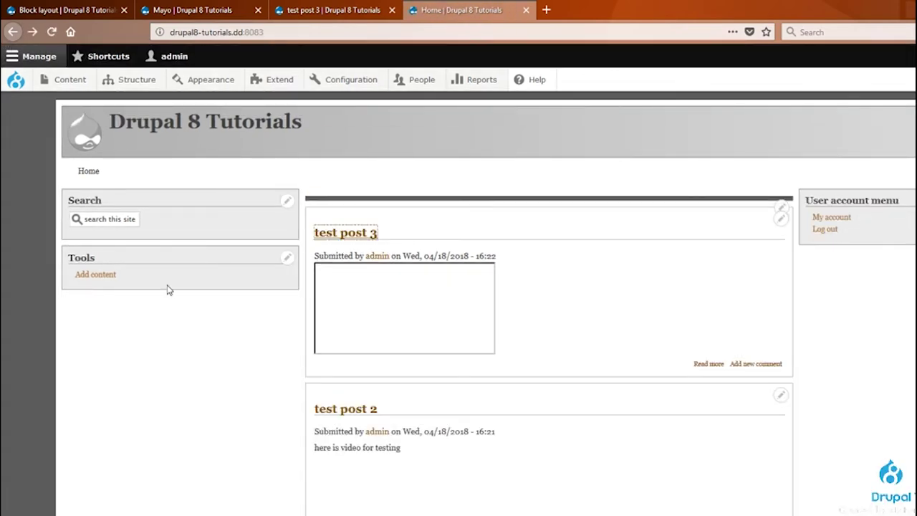
{"action": "left_click", "coordinate": [343, 412]}
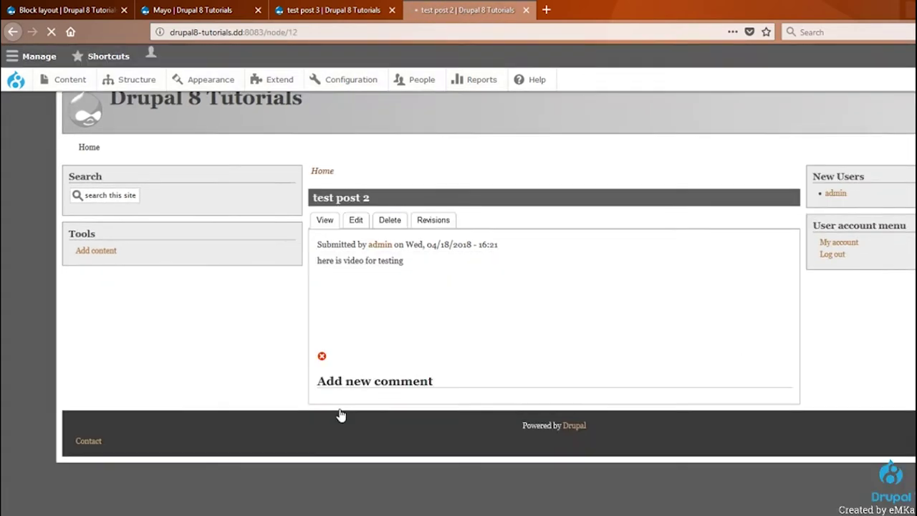
{"action": "left_click", "coordinate": [12, 31]}
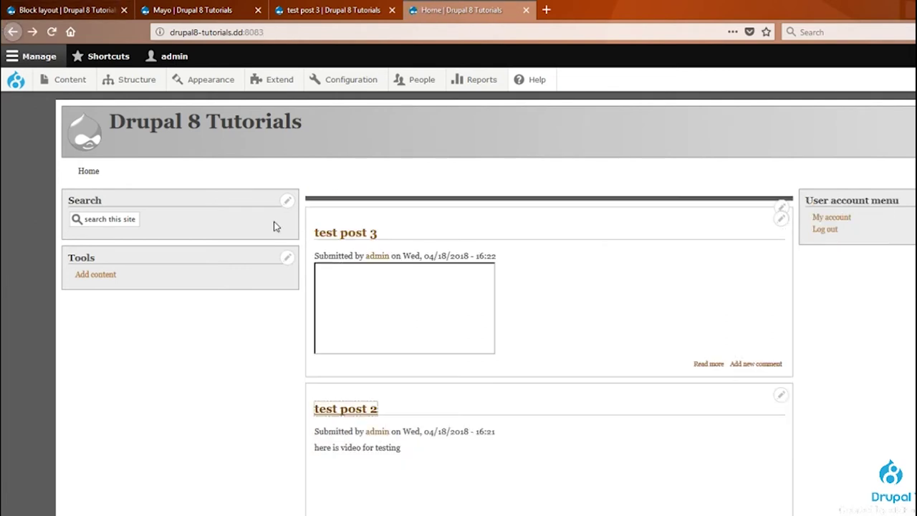
Return to the New Users block's configuration, set its page visibility to show for the listed <front> page and save the block.
{"action": "left_click", "coordinate": [333, 10]}
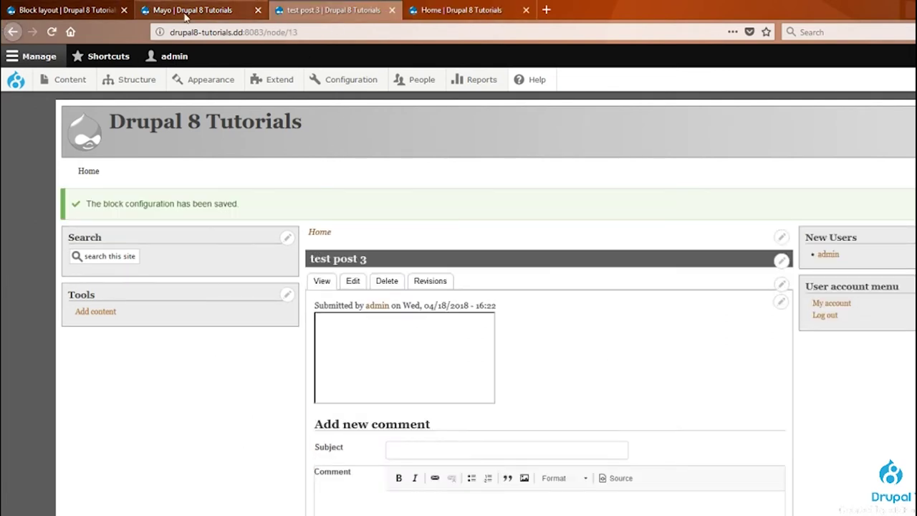
{"action": "left_click", "coordinate": [12, 32]}
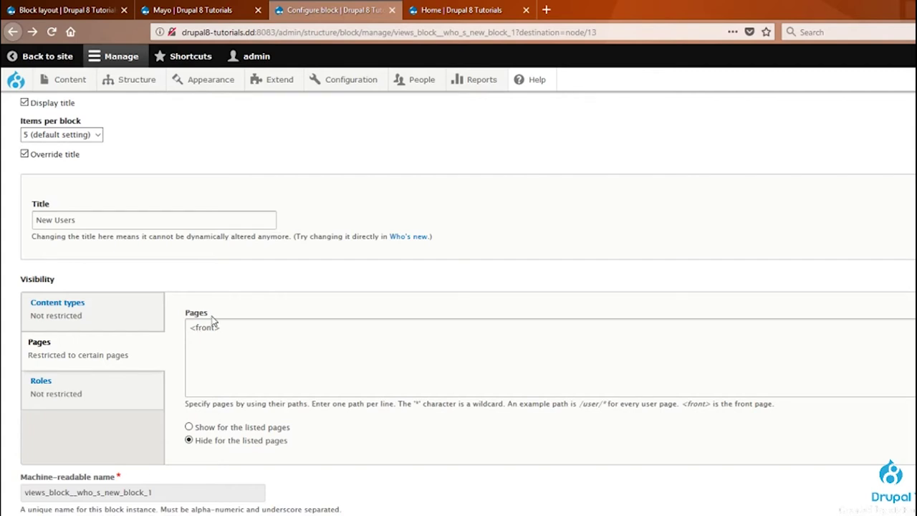
{"action": "left_click", "coordinate": [213, 341]}
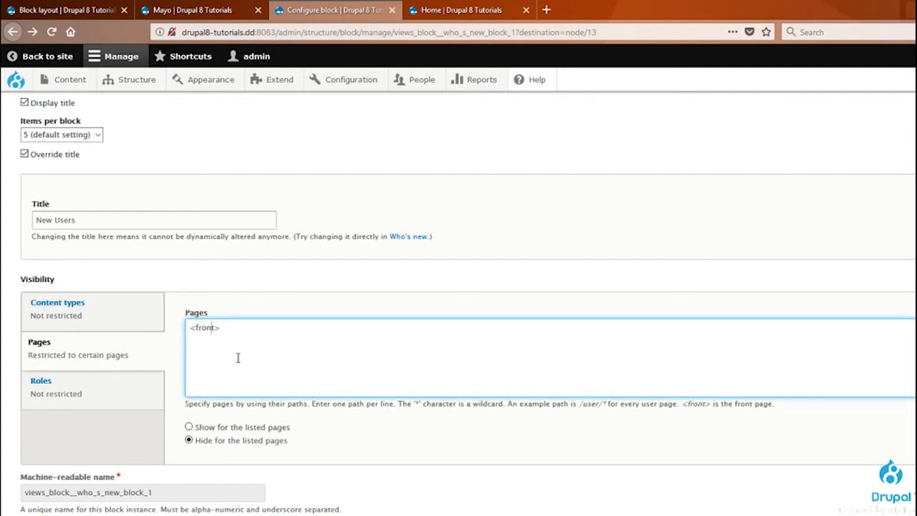
{"action": "key", "text": "ctrl+a"}
{"action": "left_click", "coordinate": [215, 427]}
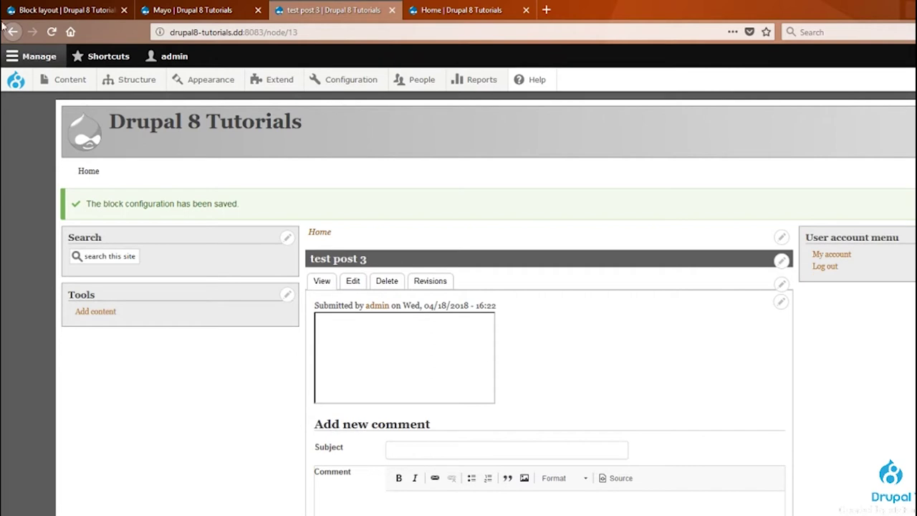
Check the home page and test post 2 for the New Users block and return to the home page.
{"action": "left_click", "coordinate": [51, 32]}
{"action": "left_click", "coordinate": [152, 126]}
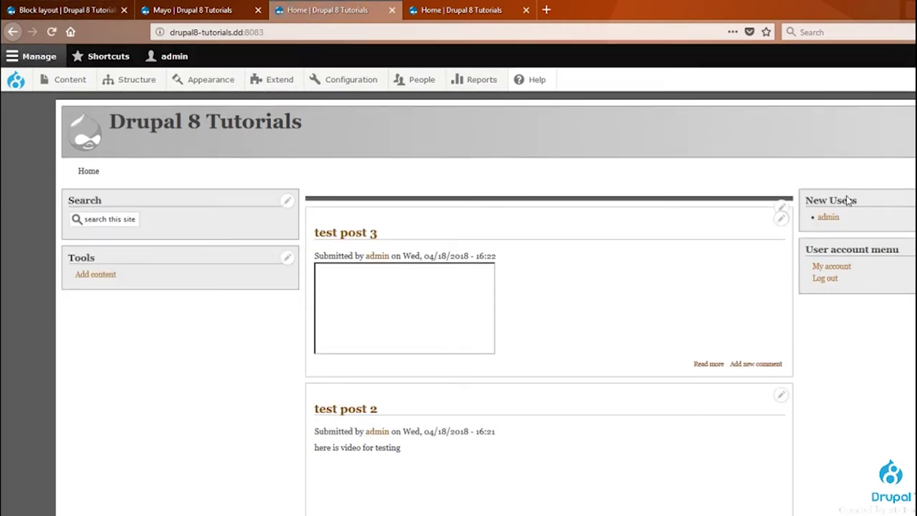
{"action": "left_click", "coordinate": [348, 412]}
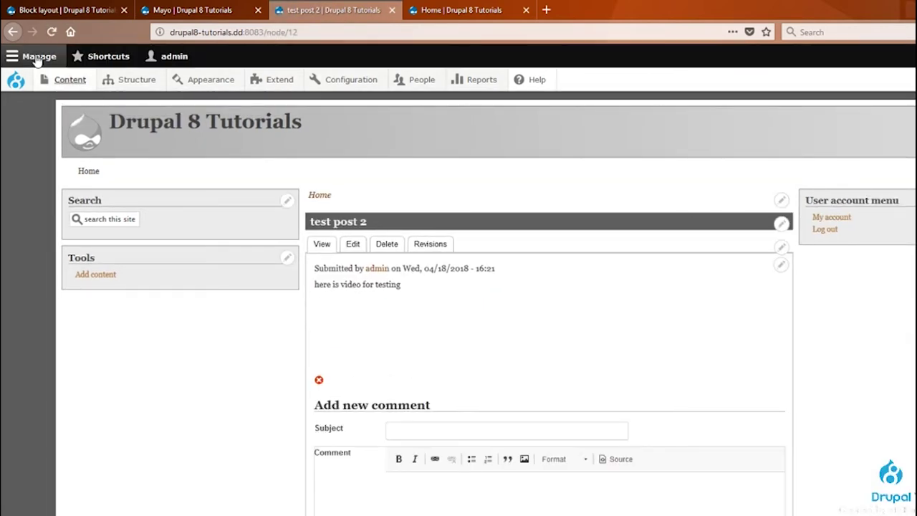
{"action": "left_click", "coordinate": [10, 32]}
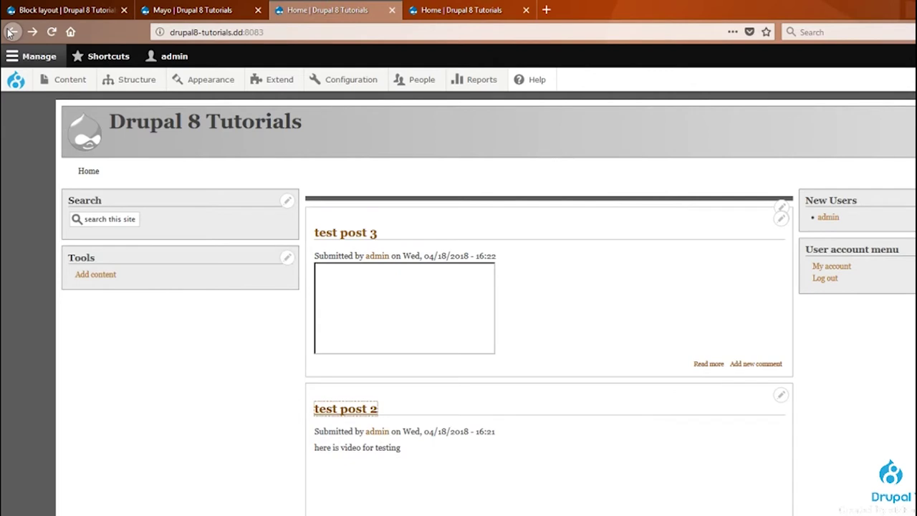
Go back to the New Users block's configuration and examine its role visibility options.
{"action": "left_click", "coordinate": [430, 6]}
{"action": "left_click", "coordinate": [337, 9]}
{"action": "left_click", "coordinate": [11, 32]}
{"action": "left_click", "coordinate": [12, 31]}
{"action": "left_click", "coordinate": [78, 398]}
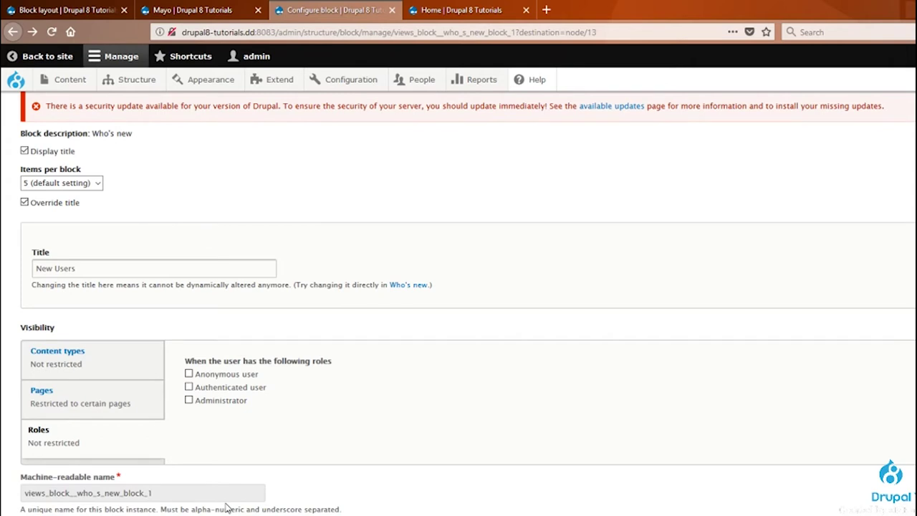
{"action": "scroll", "coordinate": [228, 502], "scroll_direction": "up", "scroll_amount": 2}
{"action": "scroll", "coordinate": [160, 275], "scroll_direction": "down", "scroll_amount": 2}
{"action": "scroll", "coordinate": [155, 143], "scroll_direction": "up", "scroll_amount": 2}
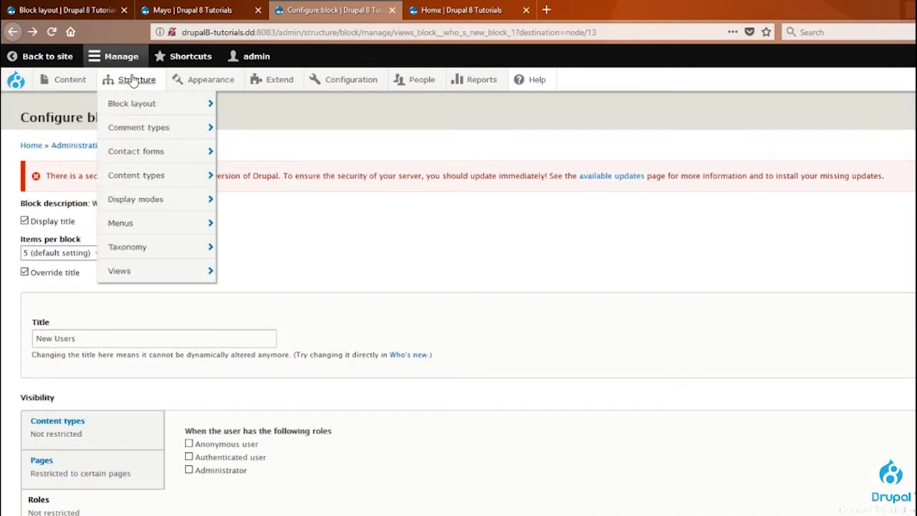
Open the custom block library and start a new custom block with the description "Drupal 8 is cool".
{"action": "left_click", "coordinate": [132, 81]}
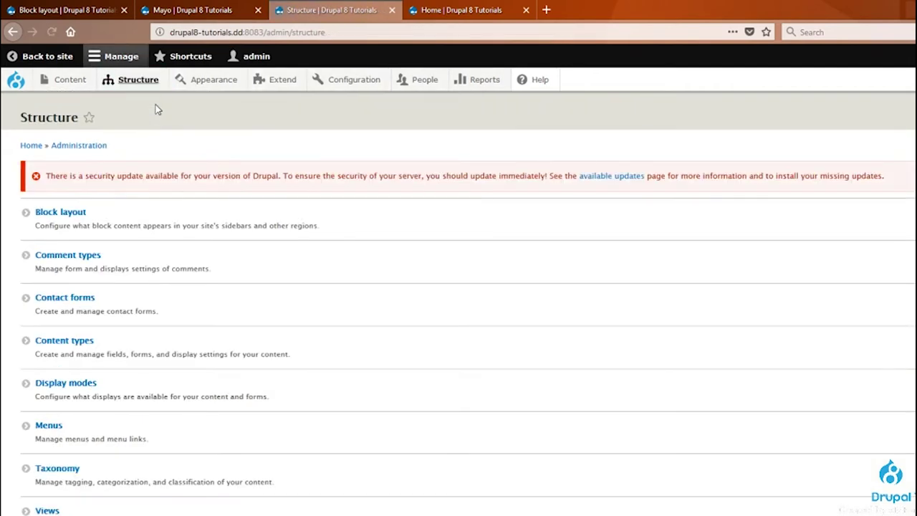
{"action": "left_click", "coordinate": [73, 212]}
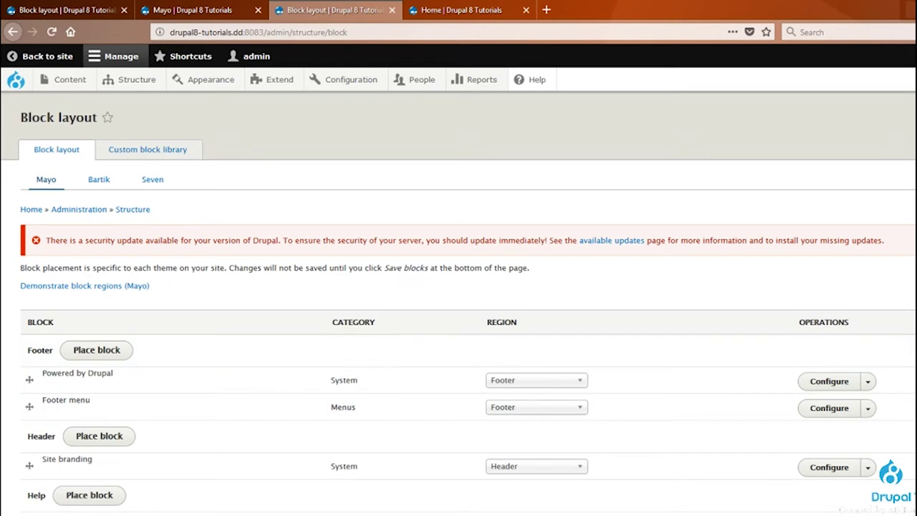
{"action": "left_click", "coordinate": [133, 156]}
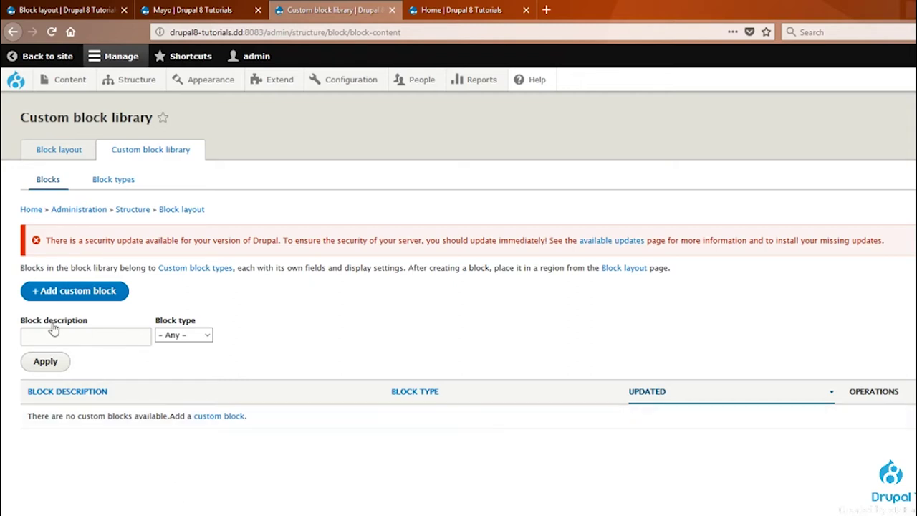
{"action": "left_click", "coordinate": [75, 293]}
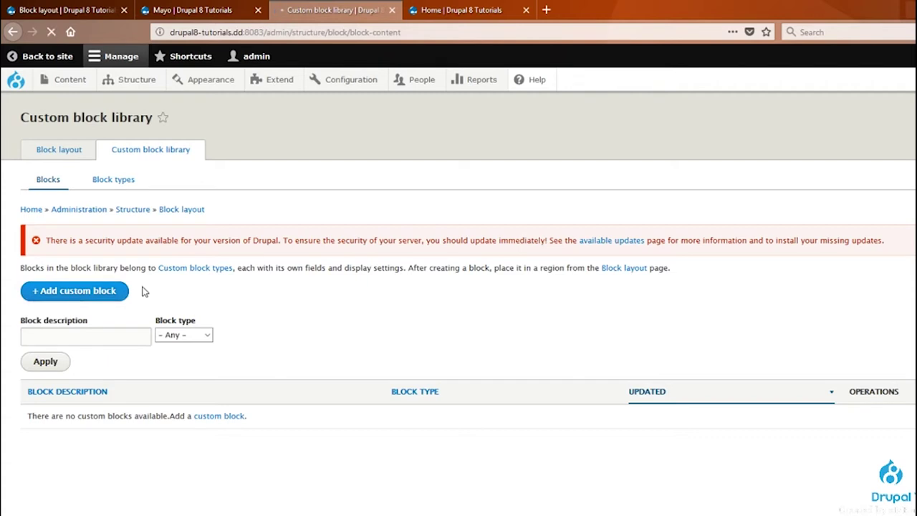
{"action": "left_click", "coordinate": [82, 215]}
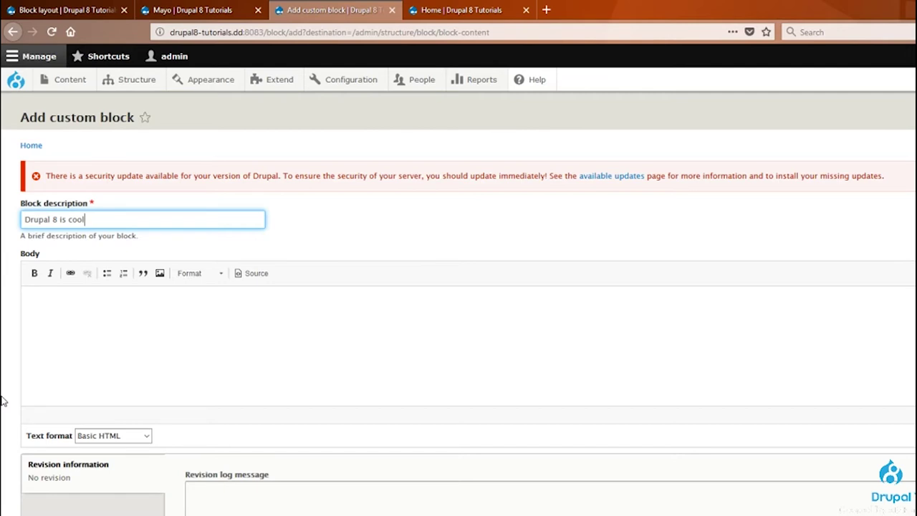
Enter "Best CMF ever." in bold as the block's body, dismiss the image insertion dialog and save the custom block.
{"action": "left_click", "coordinate": [107, 371]}
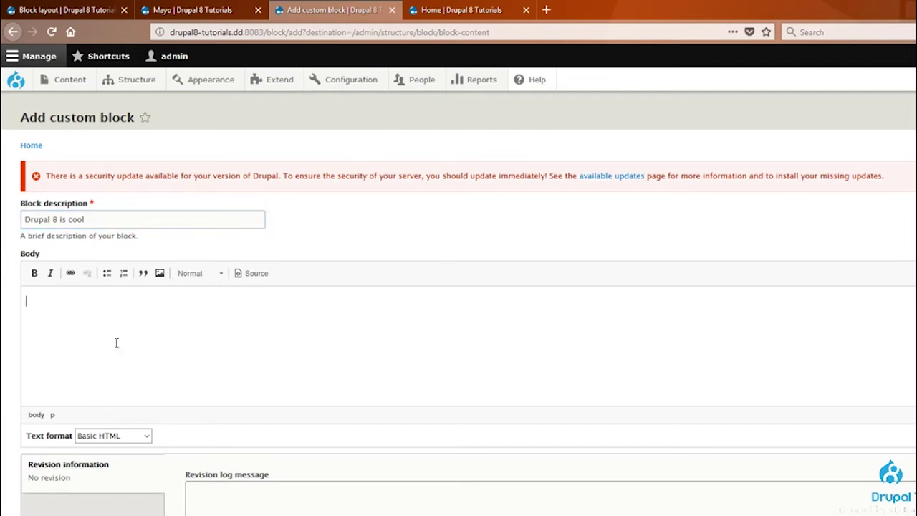
{"action": "type", "text": "Best CMF ever."}
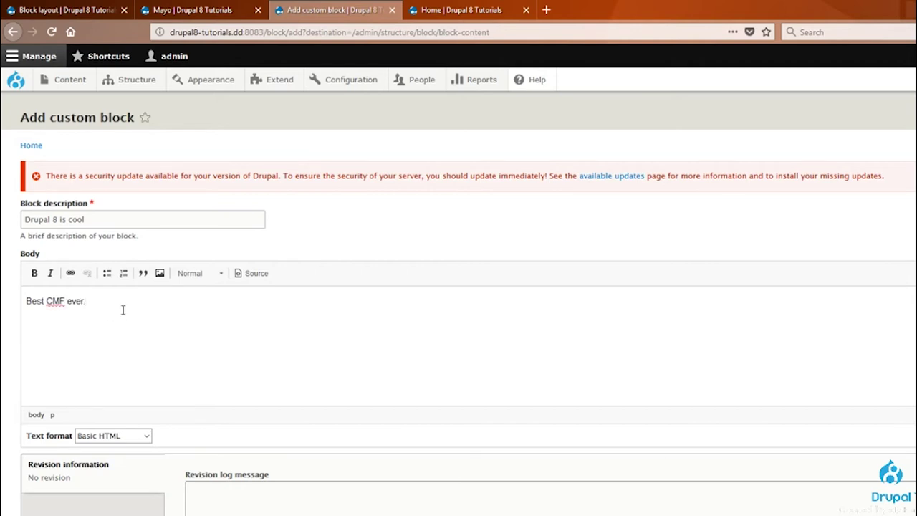
{"action": "left_click_drag", "start_coordinate": [122, 308], "coordinate": [26, 301]}
{"action": "left_click", "coordinate": [35, 281]}
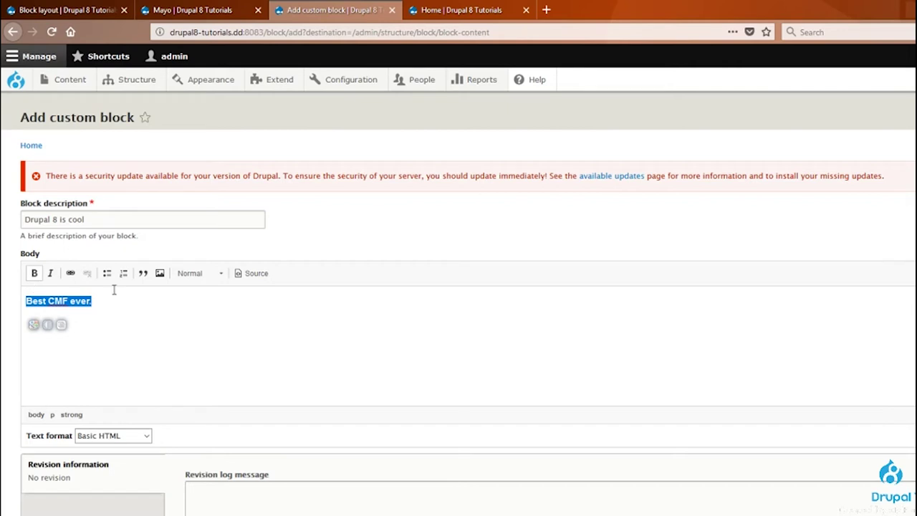
{"action": "left_click", "coordinate": [132, 315]}
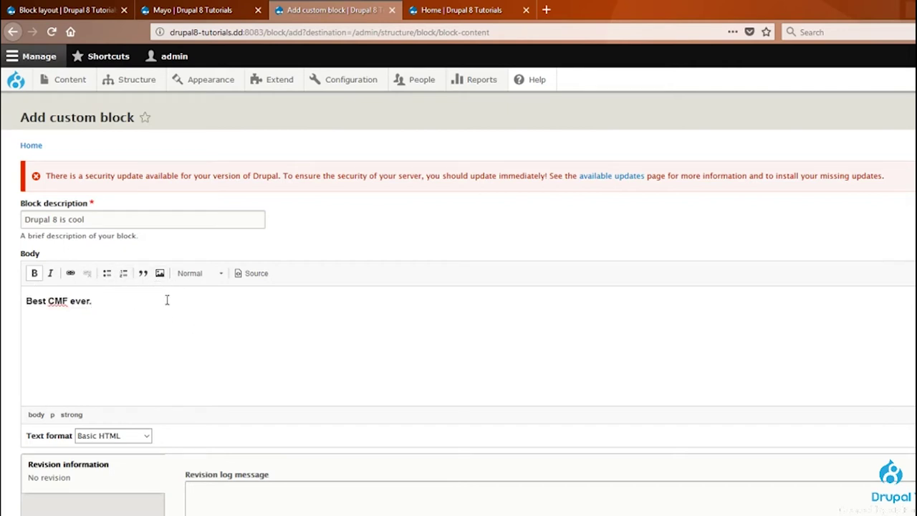
{"action": "left_click", "coordinate": [161, 275]}
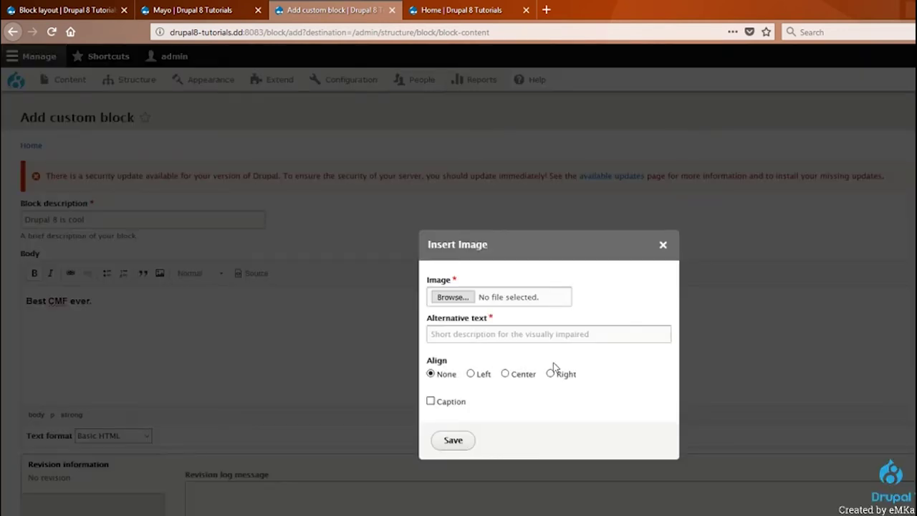
{"action": "left_click", "coordinate": [663, 245]}
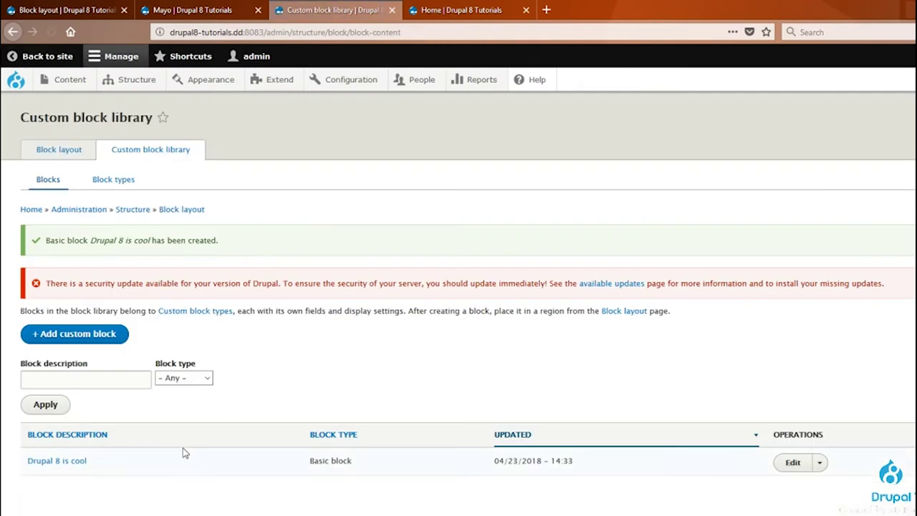
Locate the Drupal 8 is cool block in the custom block library and open the block layout in a separate browser tab.
{"action": "left_click_drag", "start_coordinate": [25, 466], "coordinate": [138, 470]}
{"action": "left_click", "coordinate": [2, 475]}
{"action": "middle_click", "coordinate": [61, 154]}
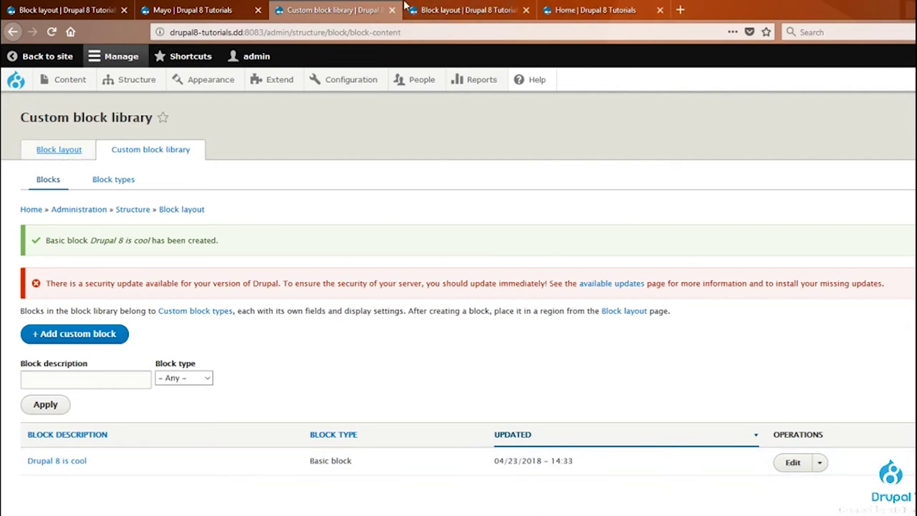
{"action": "left_click", "coordinate": [430, 10]}
Place the Drupal 8 is cool block in the Top first column region, filtering the block list by "Drupa", and save it.
{"action": "scroll", "coordinate": [487, 336], "scroll_direction": "down", "scroll_amount": 3}
{"action": "scroll", "coordinate": [120, 403], "scroll_direction": "down", "scroll_amount": 3}
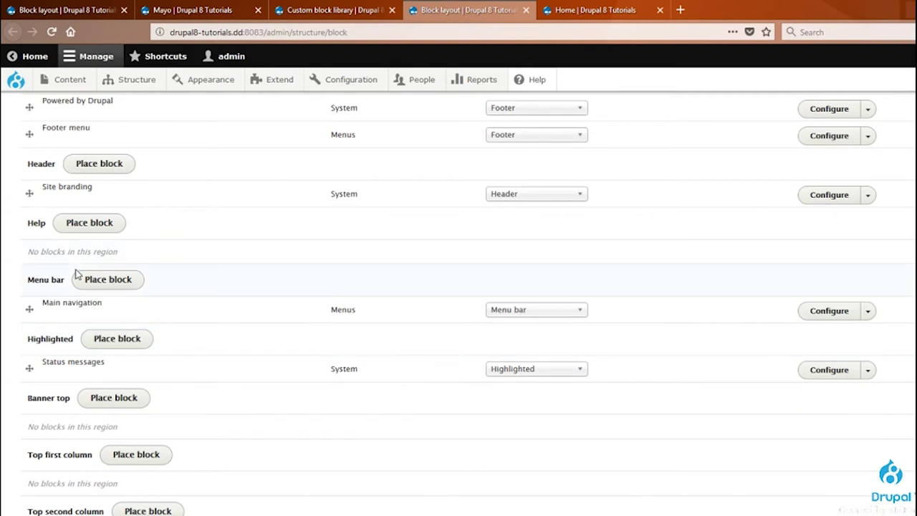
{"action": "scroll", "coordinate": [81, 390], "scroll_direction": "down", "scroll_amount": 4}
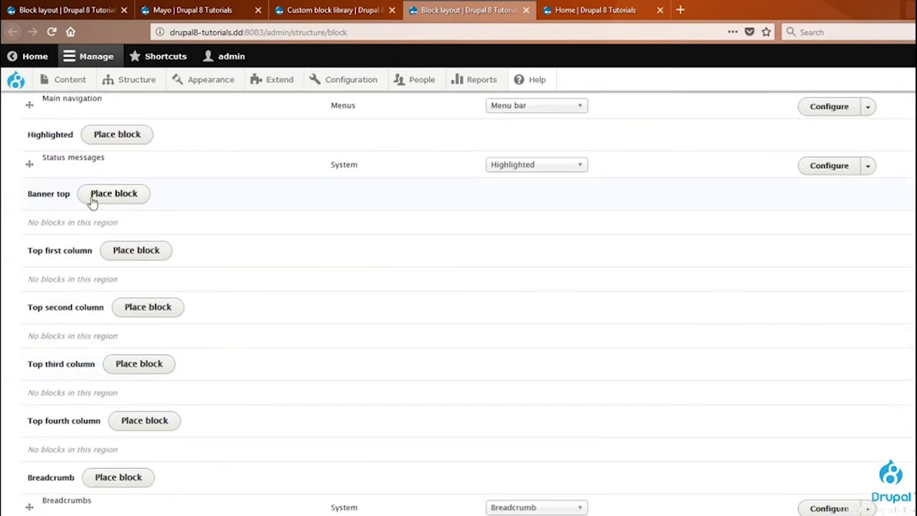
{"action": "left_click", "coordinate": [123, 252]}
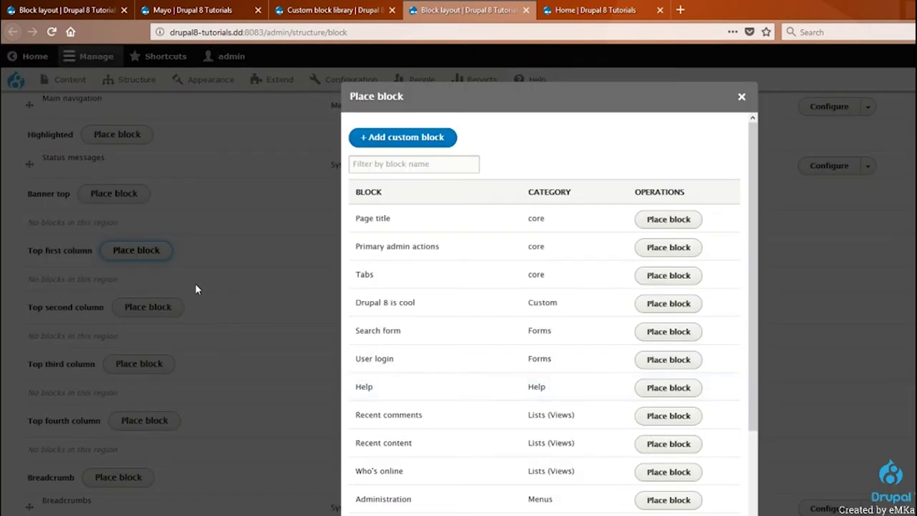
{"action": "left_click", "coordinate": [402, 167]}
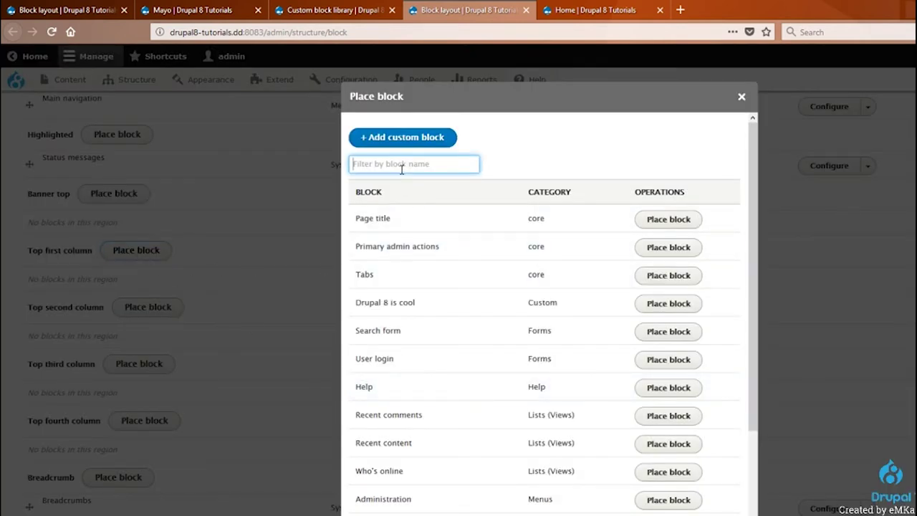
{"action": "type", "text": "Drupa"}
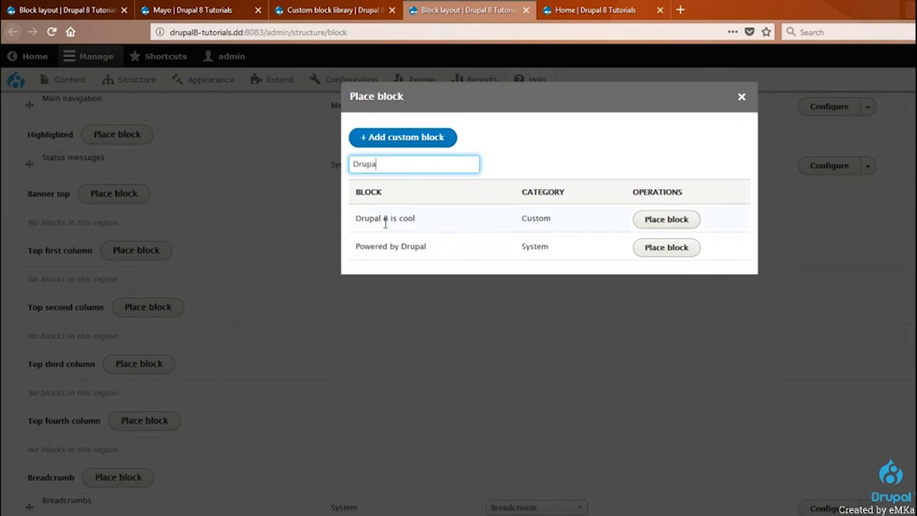
{"action": "left_click", "coordinate": [662, 228]}
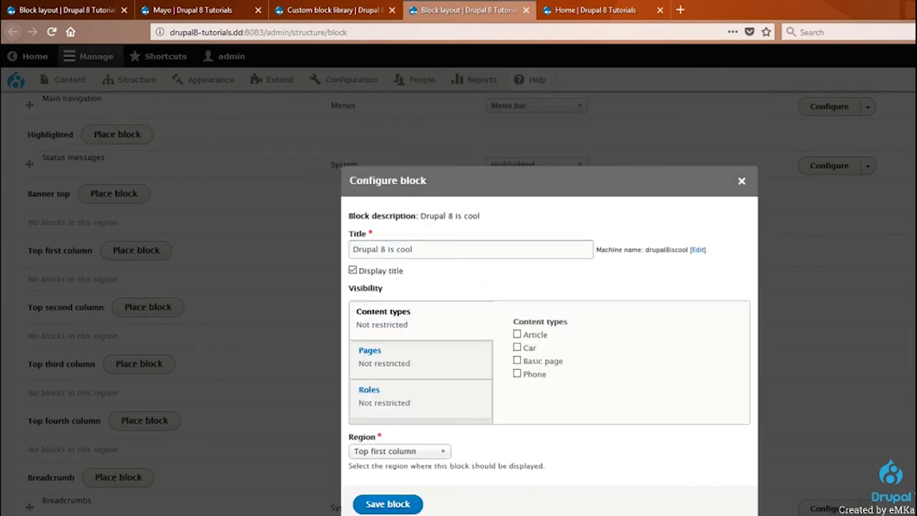
{"action": "left_click", "coordinate": [388, 504]}
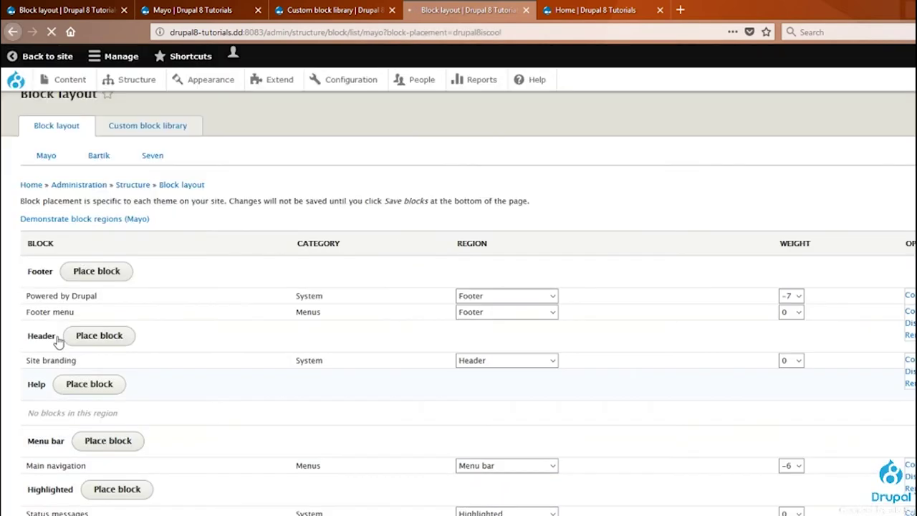
Return to the site's home page and reload it to check the Drupal 8 is cool block.
{"action": "key", "text": "ctrl+shift+Tab"}
{"action": "key", "text": "ctrl+Tab"}
{"action": "key", "text": "ctrl+Tab"}
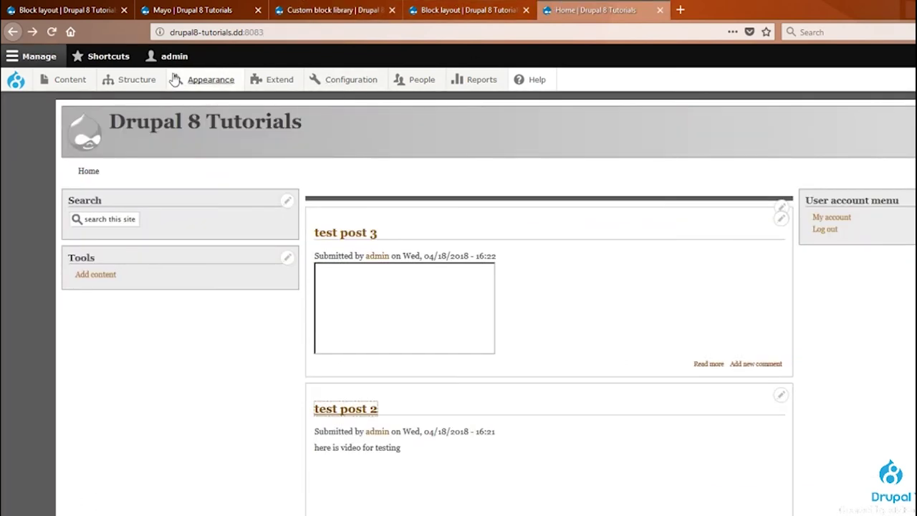
{"action": "left_click", "coordinate": [51, 32]}
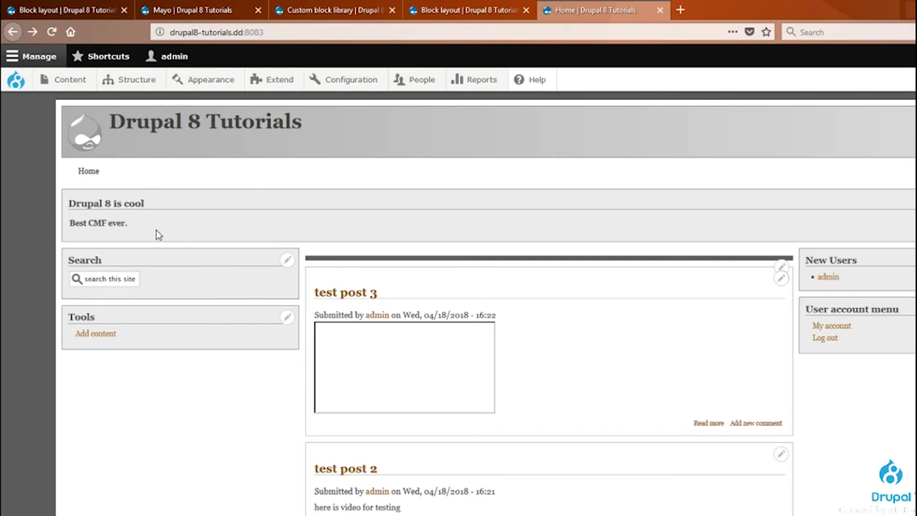
Examine the title and body text of the Drupal 8 is cool block on the home page.
{"action": "left_click_drag", "start_coordinate": [157, 230], "coordinate": [72, 205]}
{"action": "left_click", "coordinate": [190, 229]}
{"action": "left_click_drag", "start_coordinate": [164, 233], "coordinate": [70, 201]}
{"action": "left_click", "coordinate": [187, 241]}
{"action": "left_click_drag", "start_coordinate": [153, 232], "coordinate": [64, 203]}
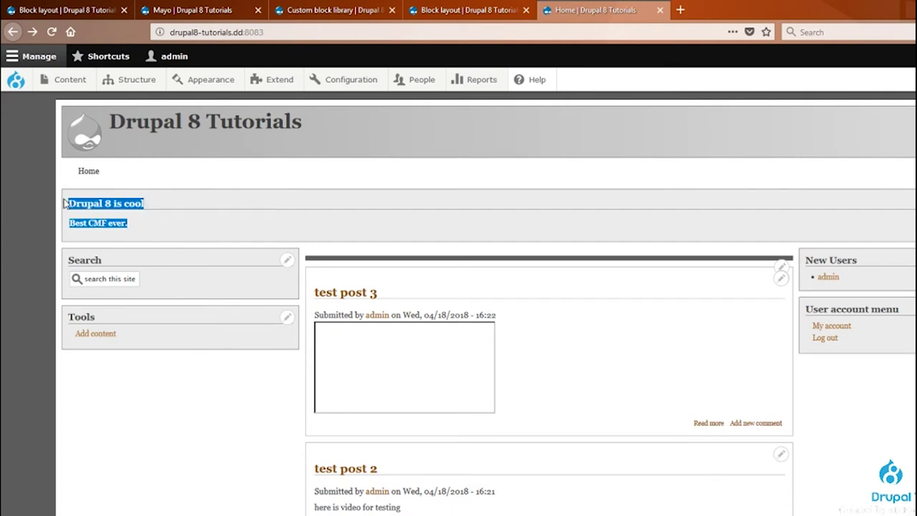
{"action": "left_click", "coordinate": [182, 222]}
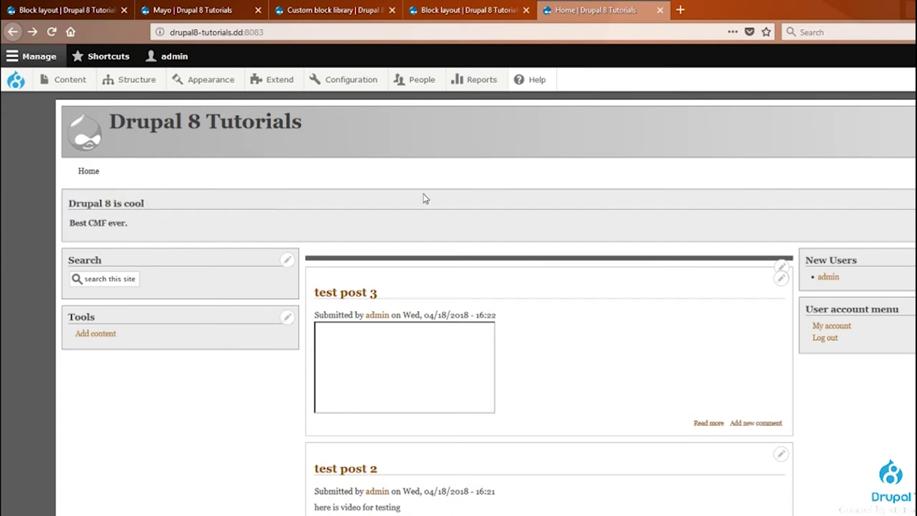
Open the Drupal 8 is cool custom block for editing, inspect its text formats and body, and return to the home page.
{"action": "left_click", "coordinate": [437, 10]}
{"action": "left_click", "coordinate": [592, 9]}
{"action": "left_click", "coordinate": [327, 7]}
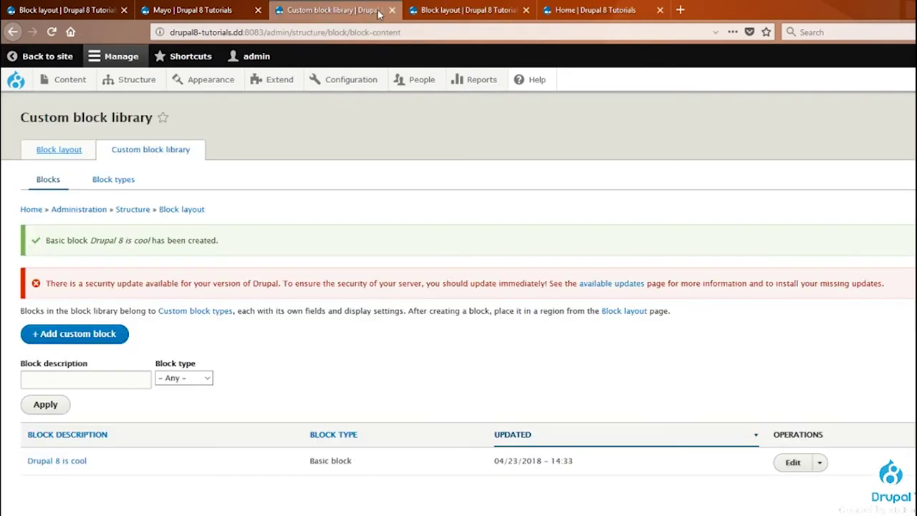
{"action": "left_click", "coordinate": [791, 462]}
{"action": "left_click", "coordinate": [111, 466]}
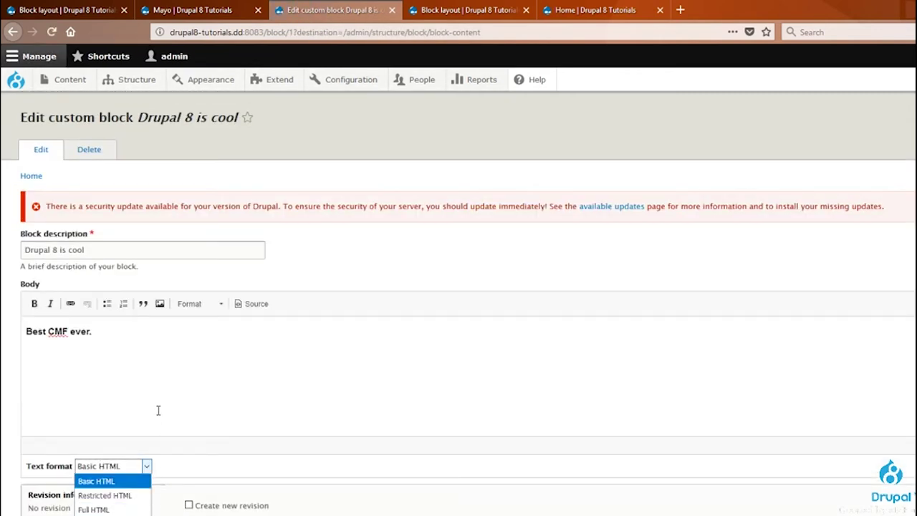
{"action": "left_click", "coordinate": [139, 363]}
{"action": "key", "text": "ctrl+a"}
{"action": "left_click", "coordinate": [601, 389]}
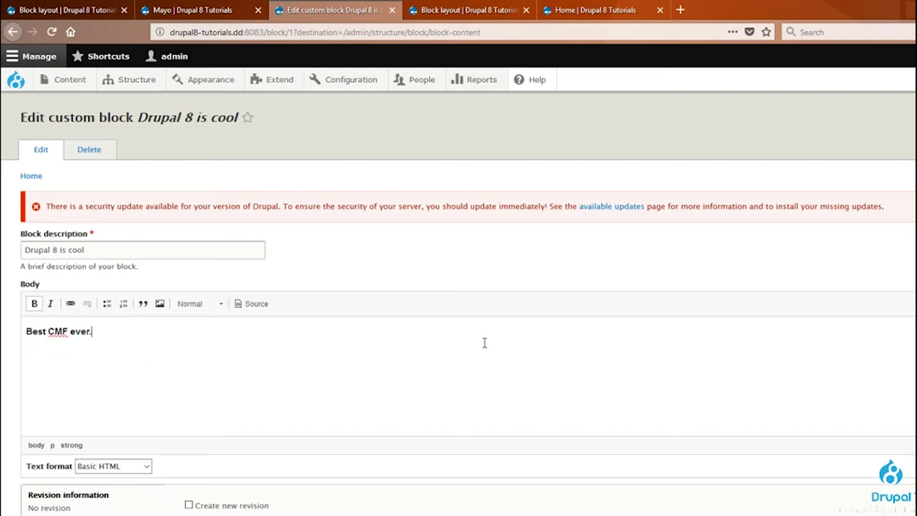
{"action": "left_click", "coordinate": [620, 10]}
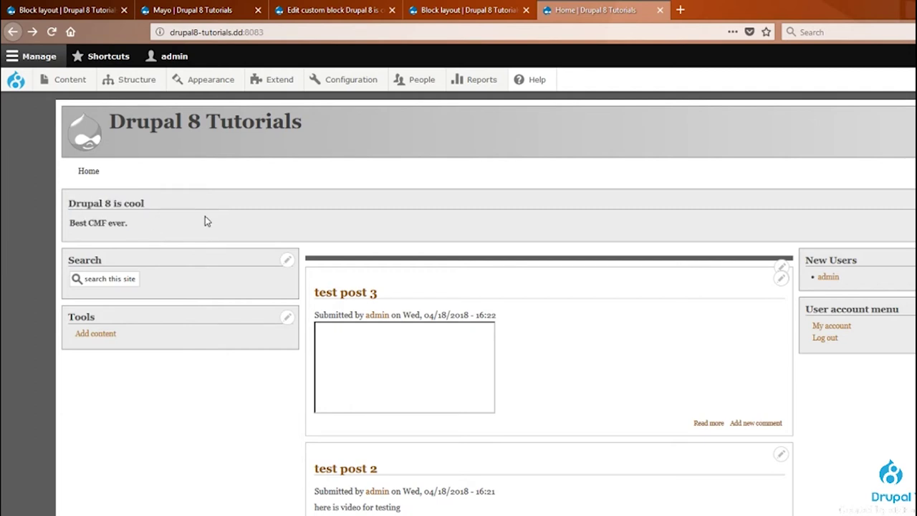
Open a blank custom block form from the custom block library and examine its block description and body fields.
{"action": "left_click", "coordinate": [459, 9]}
{"action": "scroll", "coordinate": [136, 233], "scroll_direction": "up", "scroll_amount": 5}
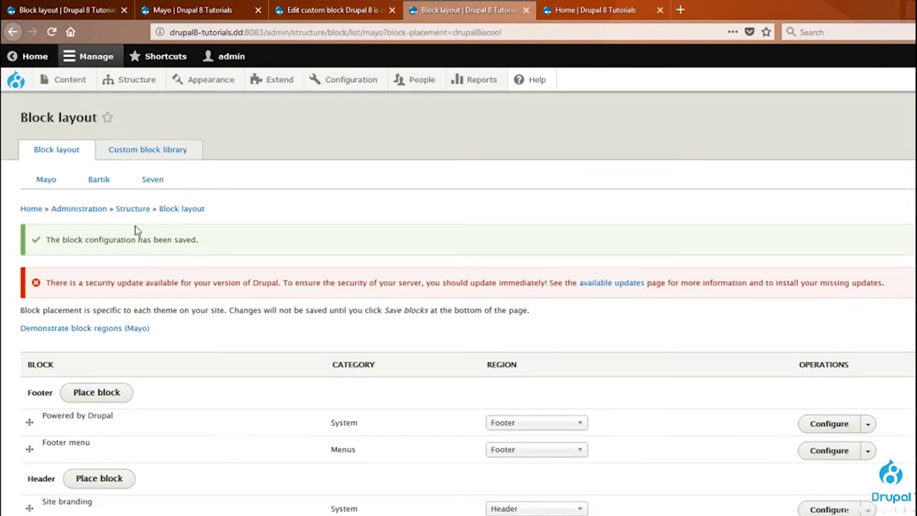
{"action": "left_click", "coordinate": [152, 156]}
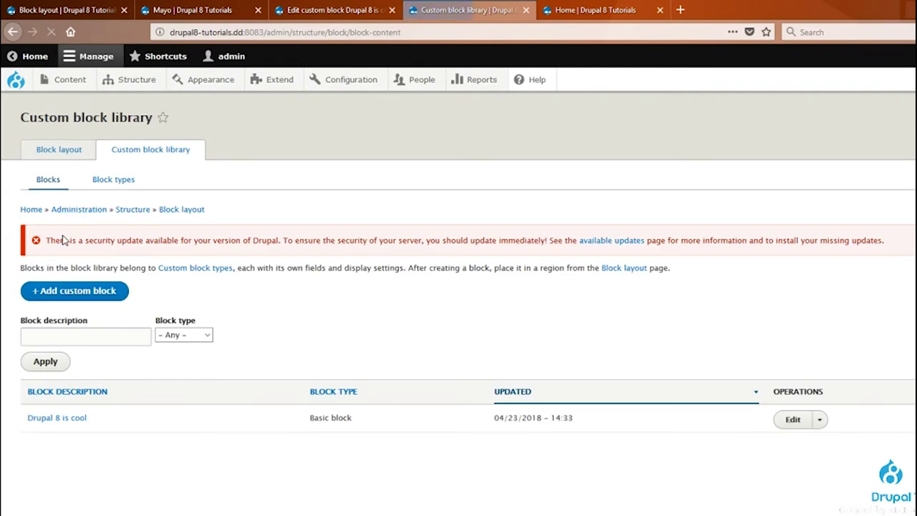
{"action": "left_click", "coordinate": [72, 295]}
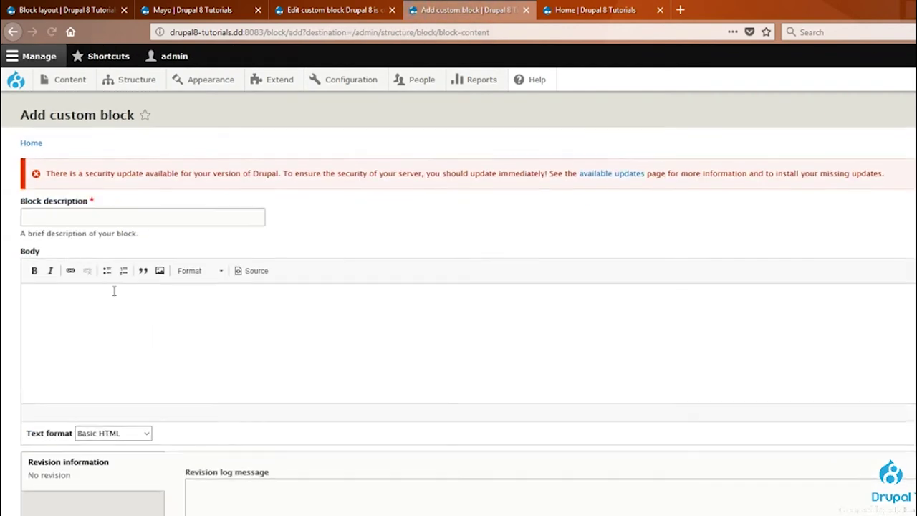
{"action": "left_click", "coordinate": [21, 207]}
{"action": "left_click", "coordinate": [101, 344]}
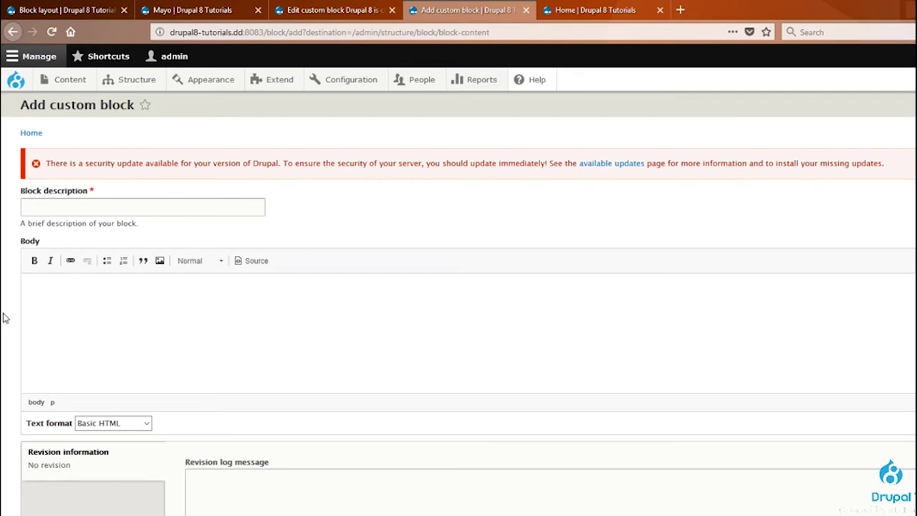
{"action": "left_click", "coordinate": [45, 209]}
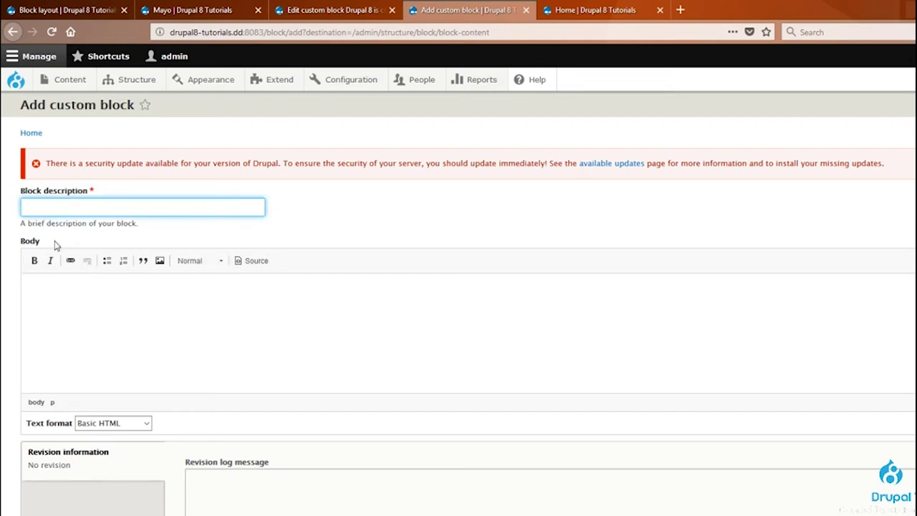
{"action": "left_click", "coordinate": [40, 207]}
{"action": "left_click", "coordinate": [308, 230]}
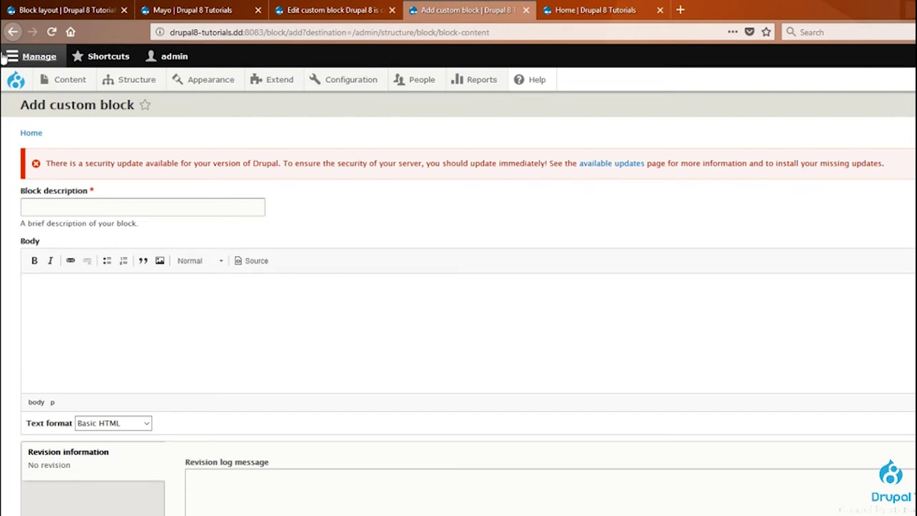
{"action": "left_click", "coordinate": [83, 210]}
{"action": "left_click", "coordinate": [97, 384]}
{"action": "left_click", "coordinate": [63, 329]}
Leave the custom block form and look at the Basic block entry among the block types.
{"action": "left_click", "coordinate": [12, 32]}
{"action": "left_click", "coordinate": [112, 184]}
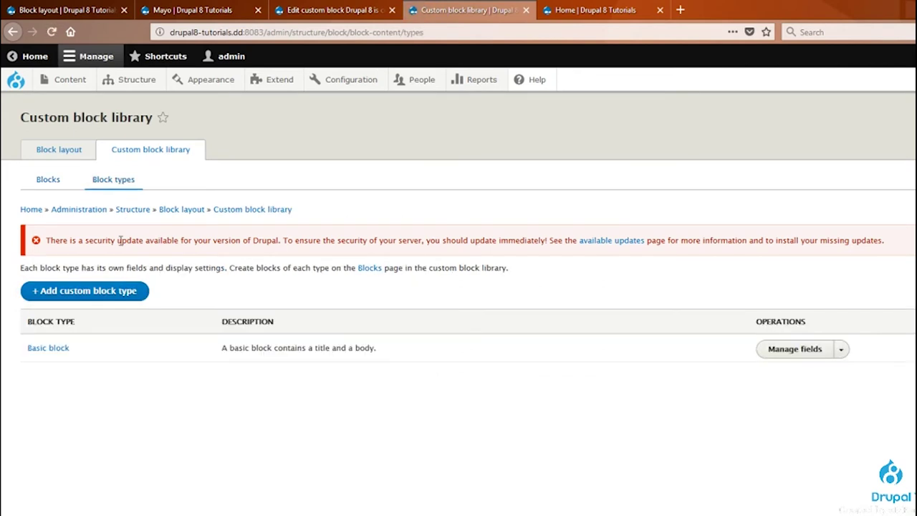
{"action": "left_click_drag", "start_coordinate": [78, 352], "coordinate": [22, 351]}
{"action": "left_click", "coordinate": [76, 384]}
Create and save a custom block type labelled "Our block" with no description.
{"action": "left_click", "coordinate": [122, 295]}
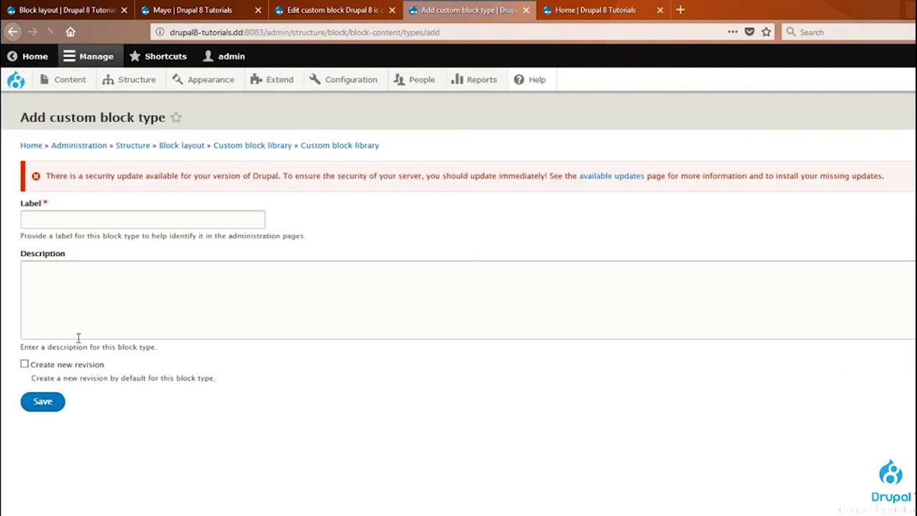
{"action": "left_click", "coordinate": [70, 222]}
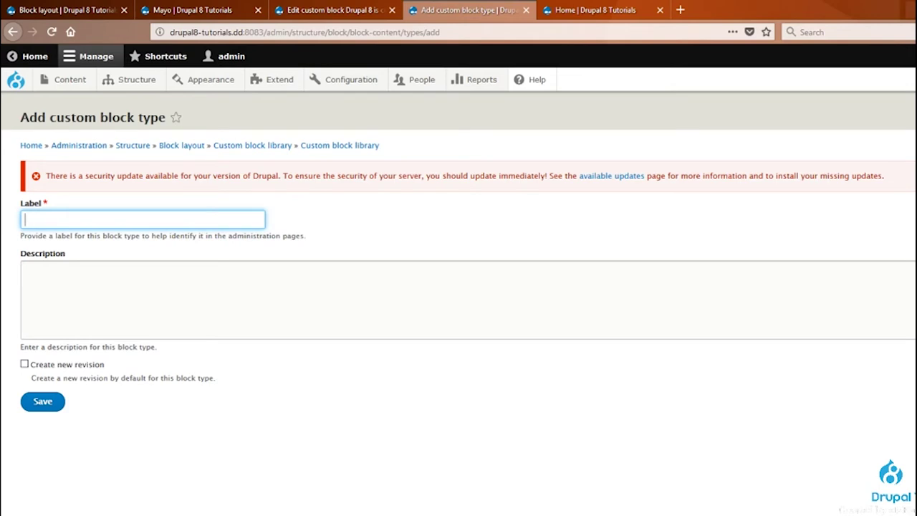
{"action": "type", "text": "Our b"}
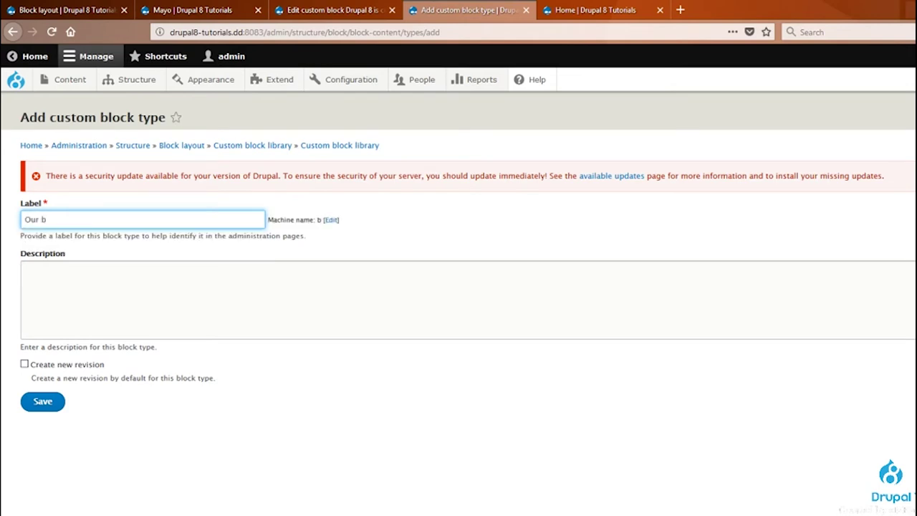
{"action": "type", "text": "lock"}
{"action": "left_click", "coordinate": [118, 287]}
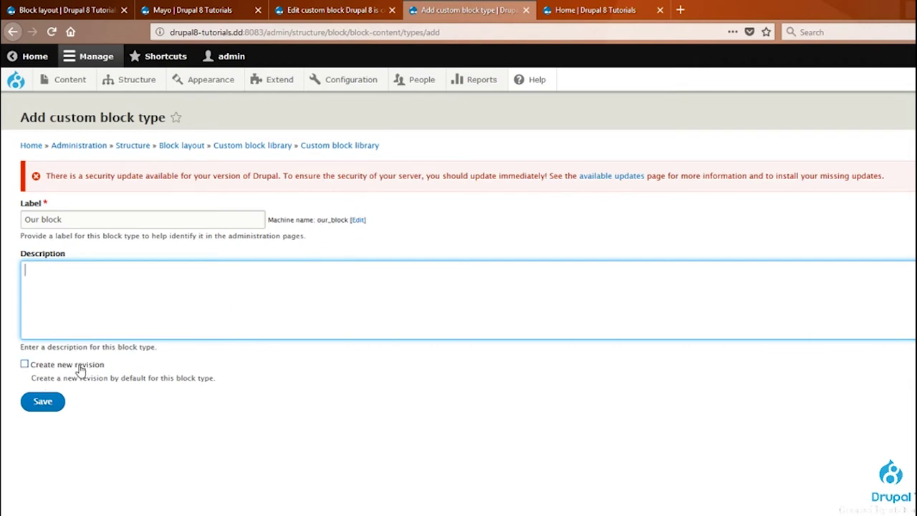
{"action": "left_click", "coordinate": [40, 401]}
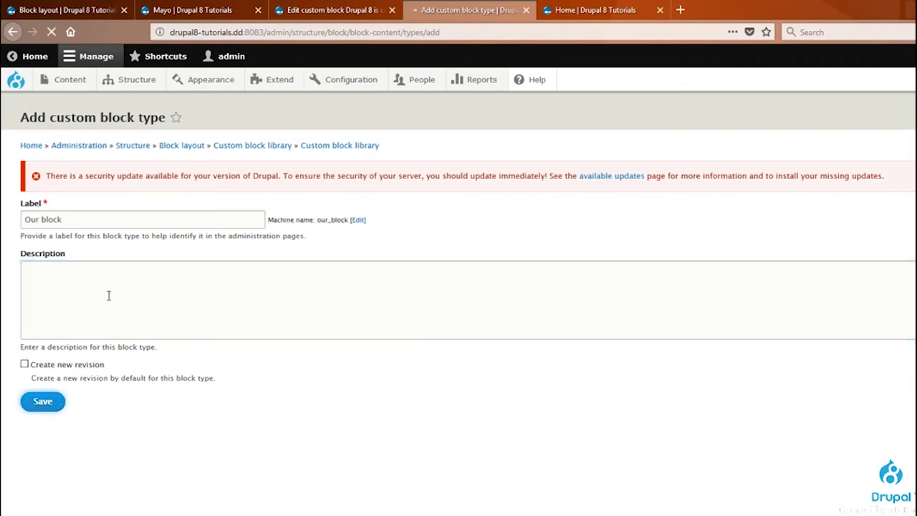
Open the fields of the Our block type and delete its Body field.
{"action": "triple_click", "coordinate": [73, 423]}
{"action": "left_click", "coordinate": [72, 497]}
{"action": "left_click", "coordinate": [772, 426]}
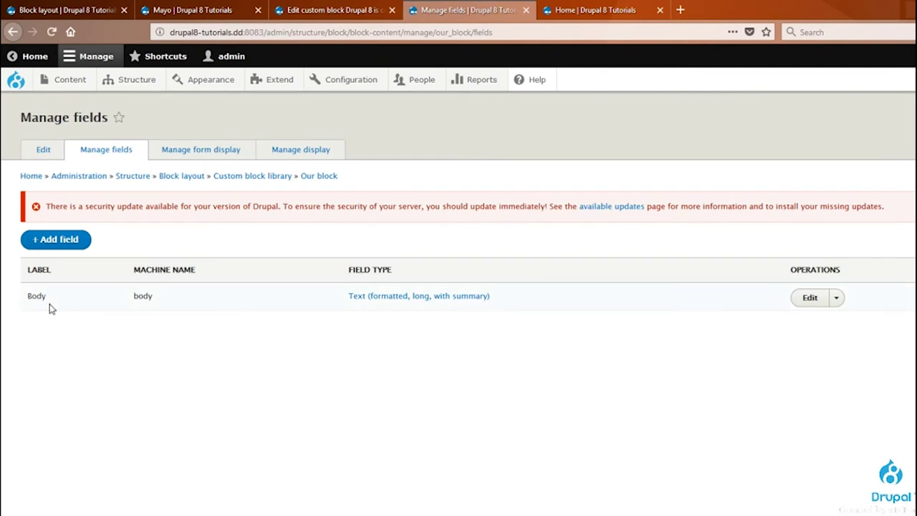
{"action": "left_click", "coordinate": [836, 301]}
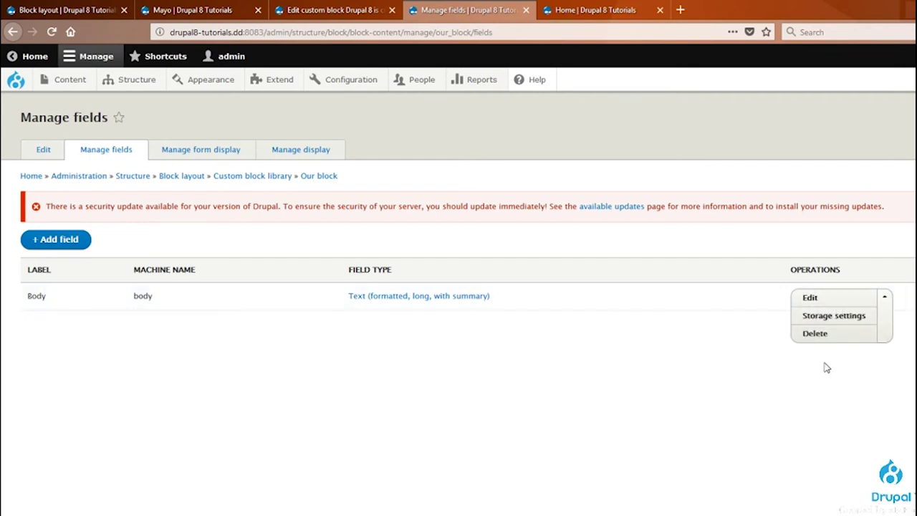
{"action": "left_click", "coordinate": [836, 304]}
{"action": "left_click", "coordinate": [823, 335]}
{"action": "left_click", "coordinate": [48, 339]}
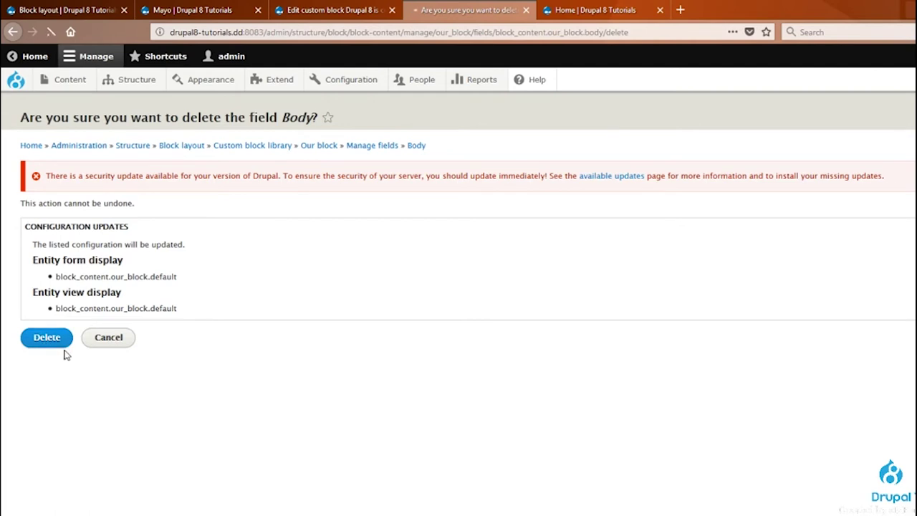
Add a new Image field labelled "Block image" to the Our block type.
{"action": "left_click", "coordinate": [70, 283]}
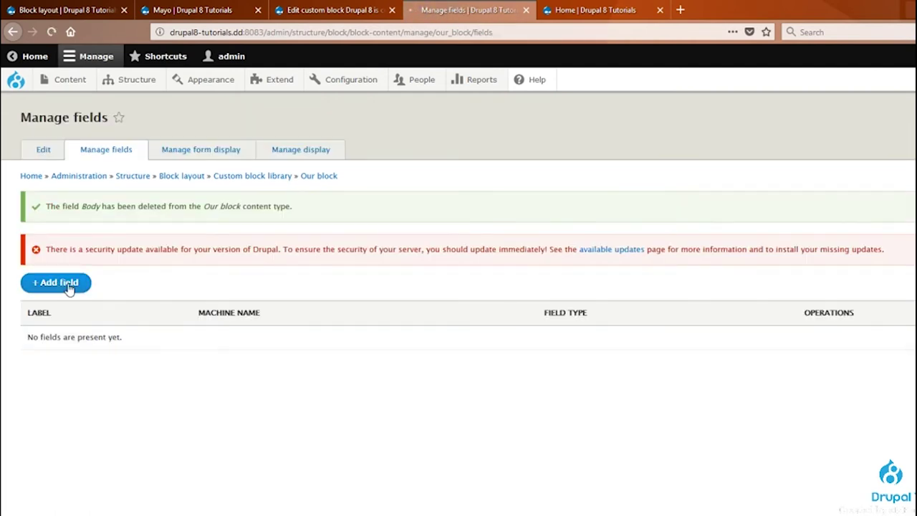
{"action": "left_click", "coordinate": [84, 228]}
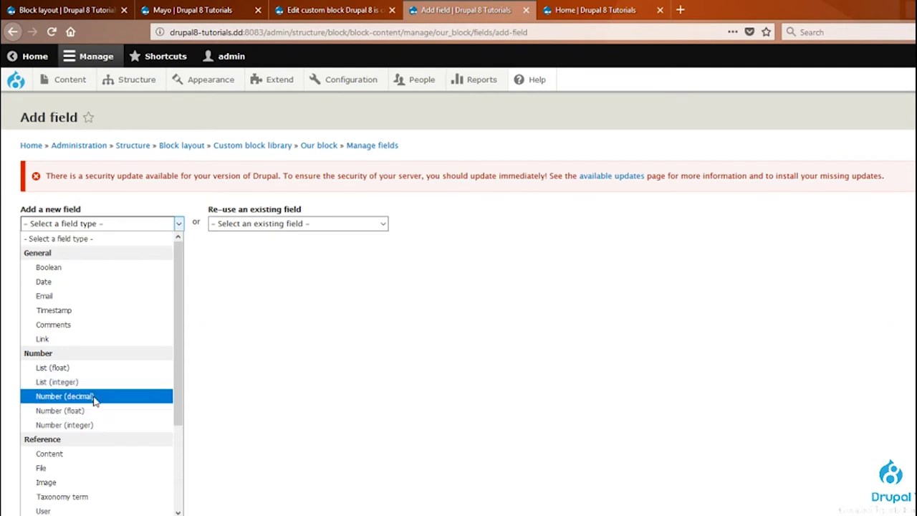
{"action": "left_click_drag", "start_coordinate": [175, 354], "coordinate": [175, 398]}
{"action": "left_click", "coordinate": [70, 420]}
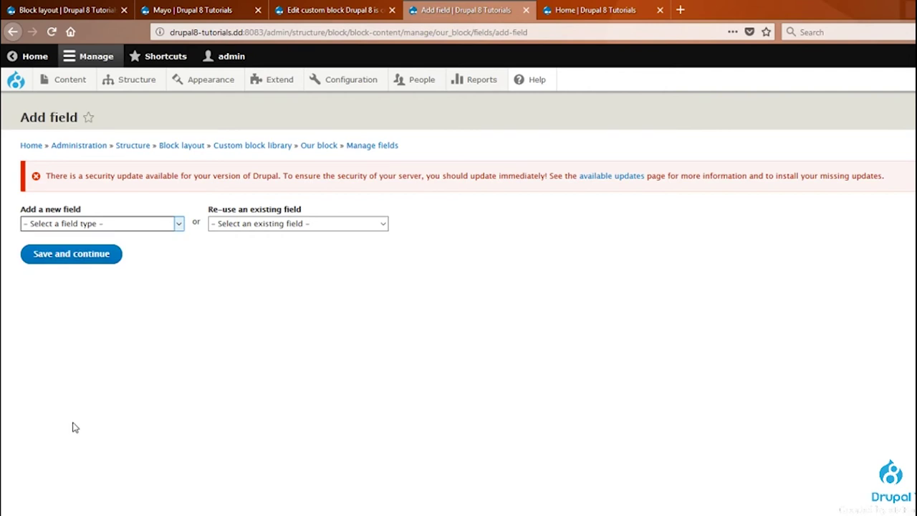
{"action": "left_click", "coordinate": [51, 259]}
{"action": "type", "text": "B"}
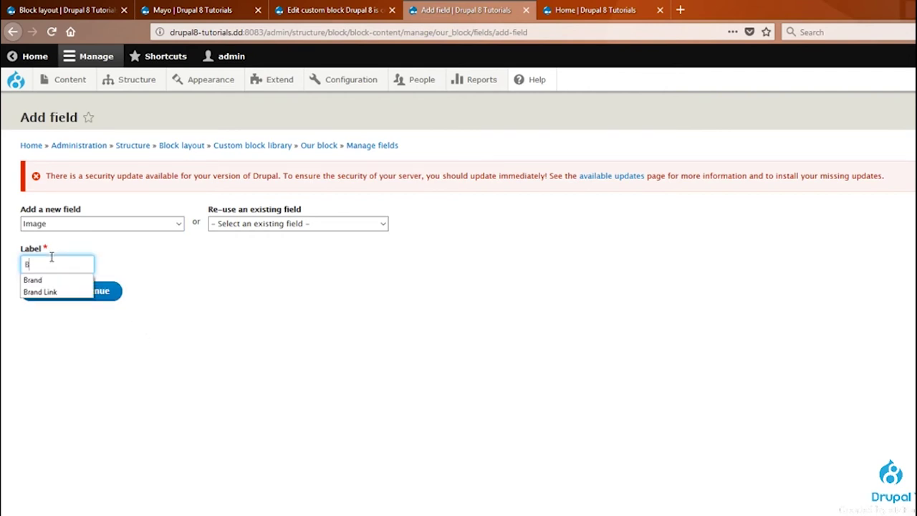
{"action": "type", "text": "lock imga"}
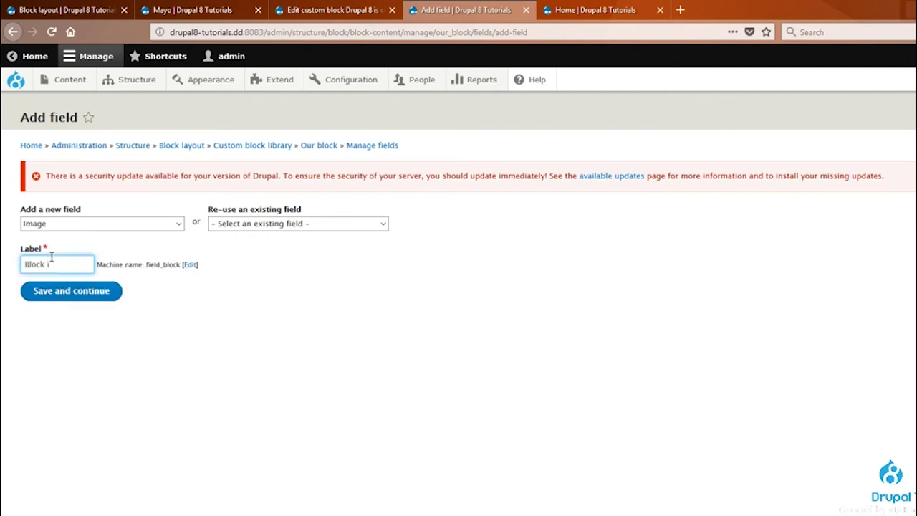
{"action": "key", "text": "BackSpace"}
{"action": "key", "text": "BackSpace"}
{"action": "left_click", "coordinate": [48, 294]}
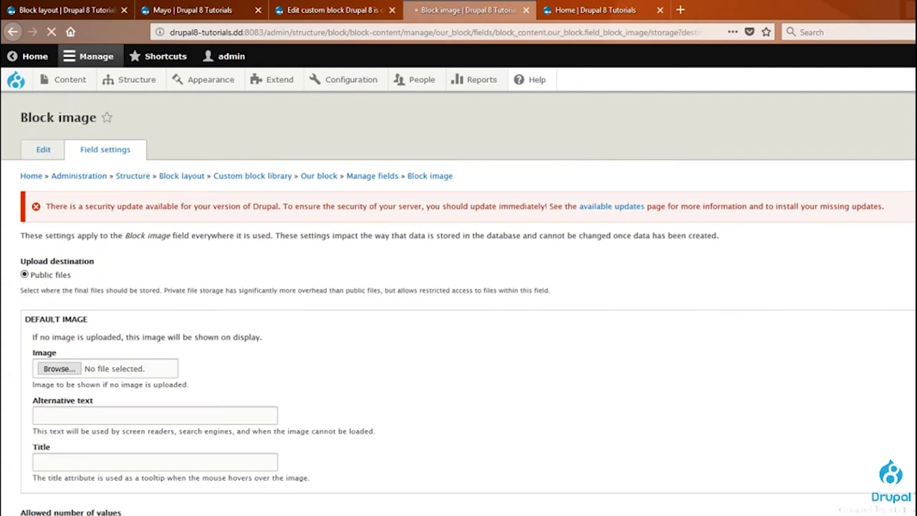
Save the Block image field's storage and field settings with their defaults and look at its available operations.
{"action": "scroll", "coordinate": [458, 287], "scroll_direction": "down", "scroll_amount": 2}
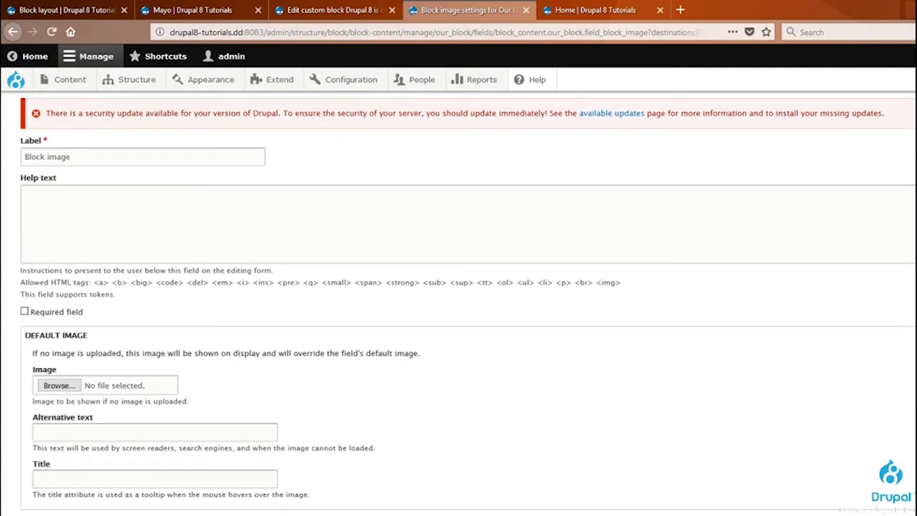
{"action": "scroll", "coordinate": [459, 301], "scroll_direction": "down", "scroll_amount": 5}
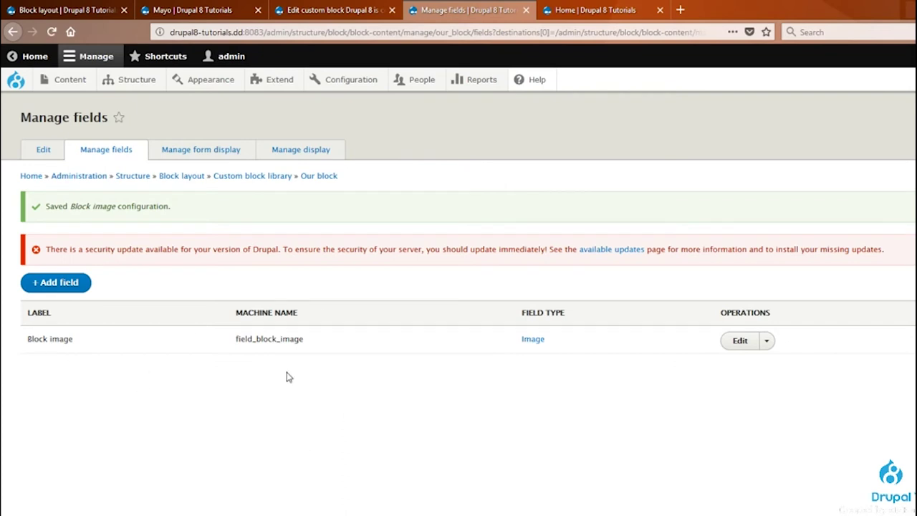
{"action": "left_click_drag", "start_coordinate": [76, 338], "coordinate": [26, 341]}
{"action": "left_click", "coordinate": [644, 403]}
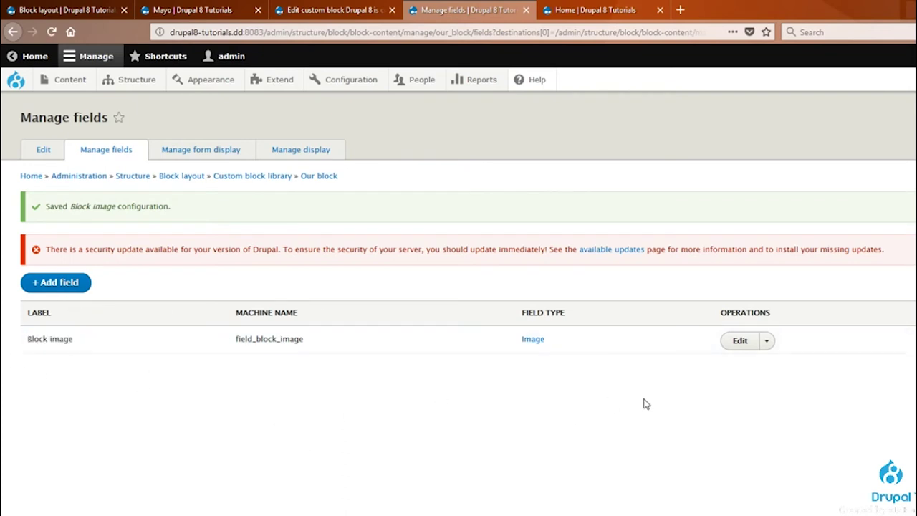
{"action": "left_click", "coordinate": [767, 342]}
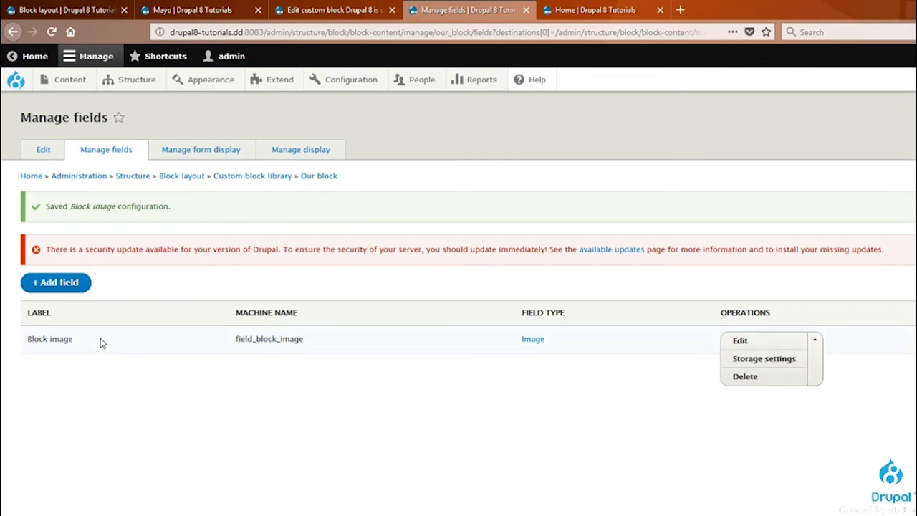
Add a new Link field labelled "Block link" to the Our block type and save its storage settings.
{"action": "left_click", "coordinate": [65, 291]}
{"action": "left_click", "coordinate": [78, 223]}
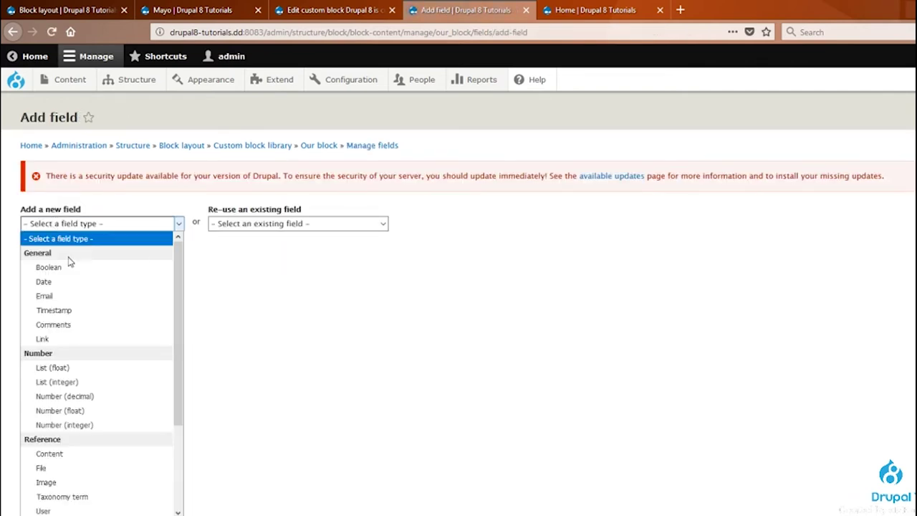
{"action": "left_click", "coordinate": [69, 339]}
{"action": "left_click", "coordinate": [43, 264]}
{"action": "type", "text": "Block "}
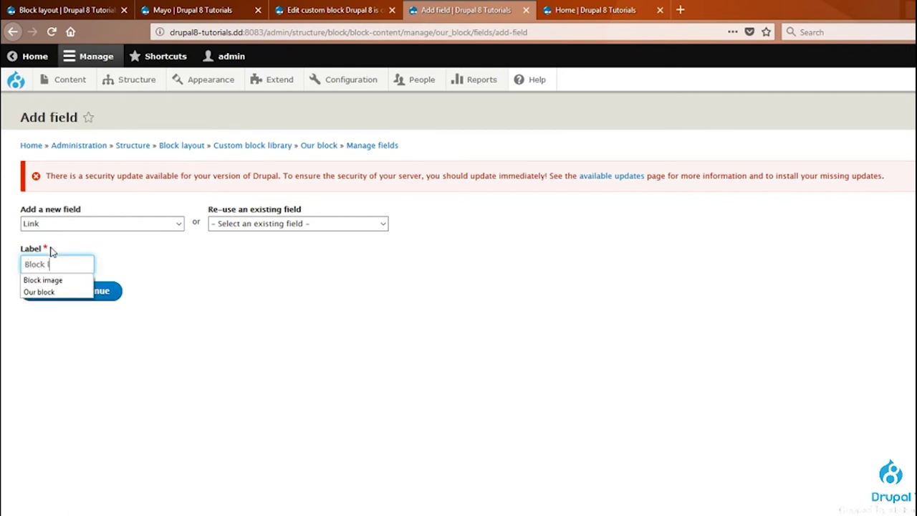
{"action": "type", "text": "link"}
{"action": "left_click", "coordinate": [45, 296]}
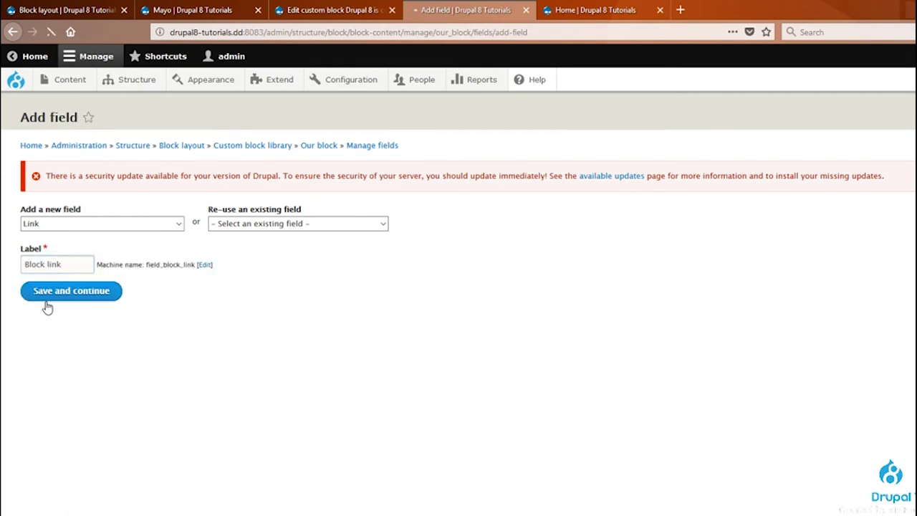
{"action": "left_click", "coordinate": [104, 327]}
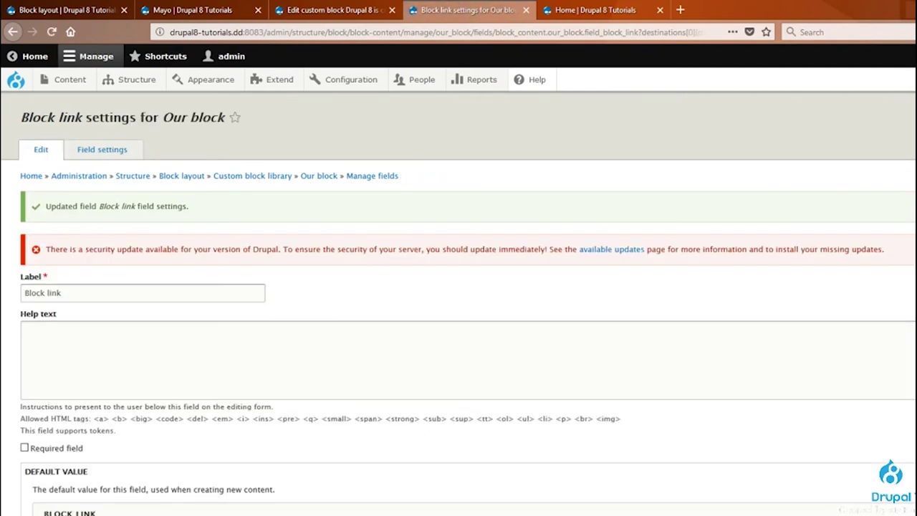
Save the Block link field settings and add a new List (integer) field labelled "Block numbers" to the Our block type.
{"action": "scroll", "coordinate": [459, 301], "scroll_direction": "down", "scroll_amount": 5}
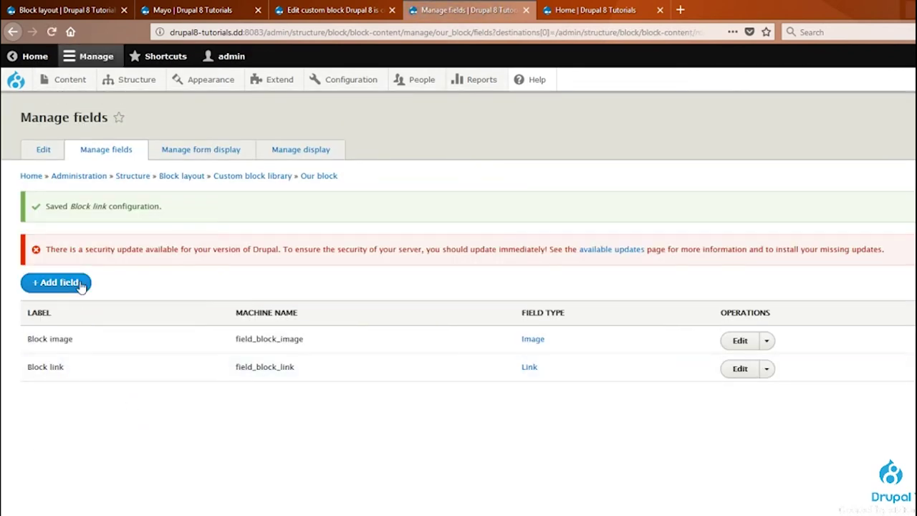
{"action": "left_click", "coordinate": [57, 282]}
{"action": "left_click", "coordinate": [70, 225]}
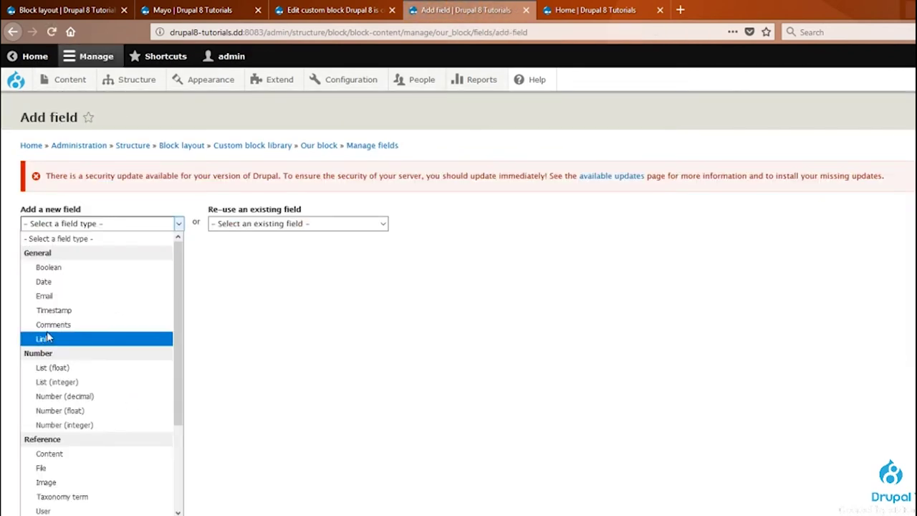
{"action": "left_click", "coordinate": [82, 385]}
{"action": "left_click", "coordinate": [73, 263]}
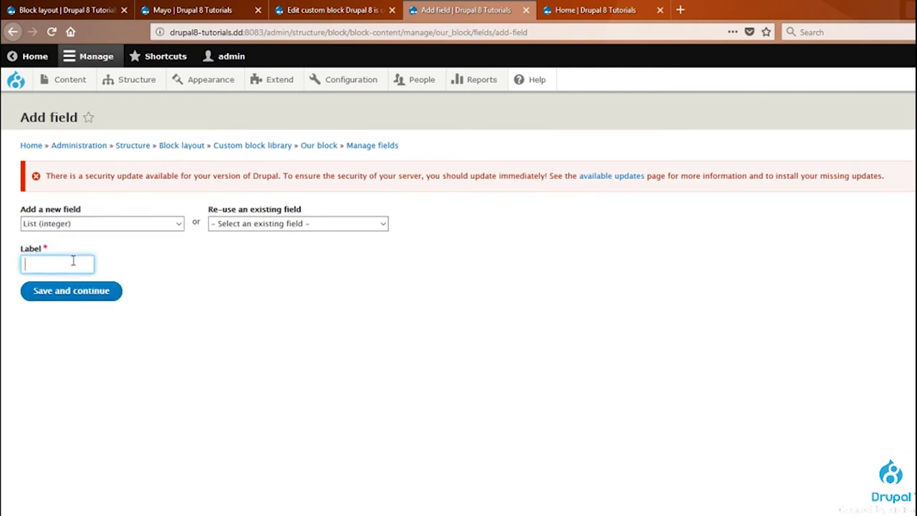
{"action": "type", "text": "Block numbers"}
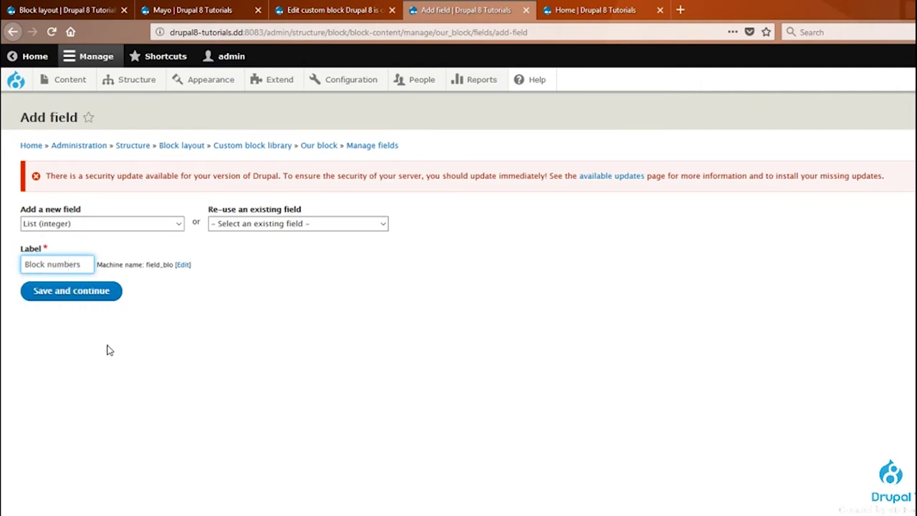
{"action": "left_click", "coordinate": [68, 292]}
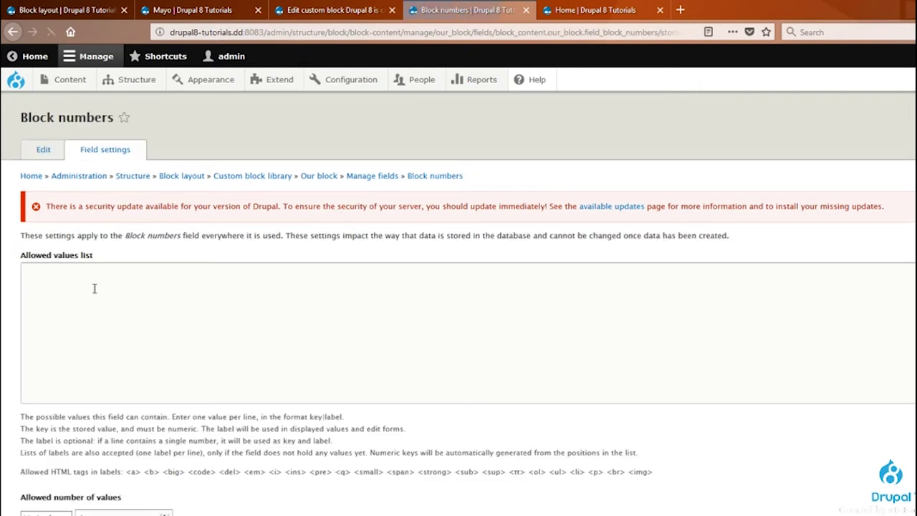
{"action": "left_click", "coordinate": [94, 288]}
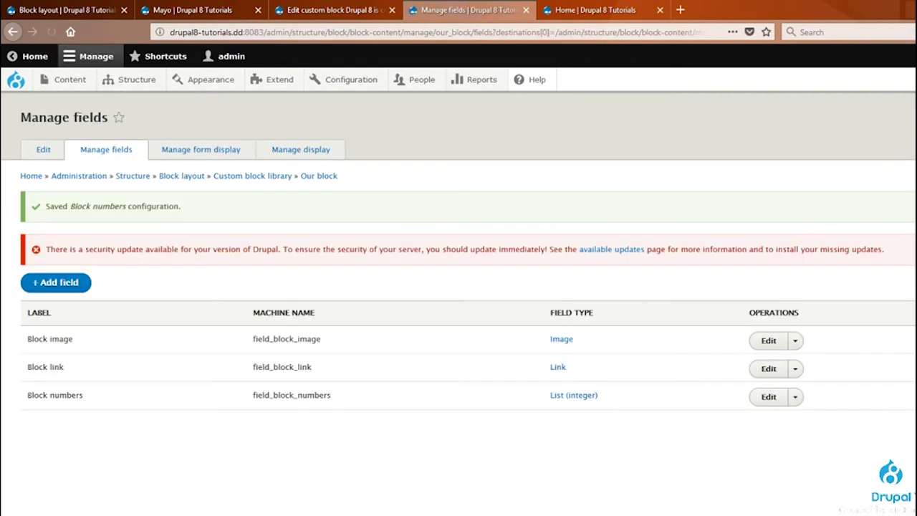
Review the fields of the Our block type and examine the widget options for each field in its form display.
{"action": "mouse_move", "coordinate": [82, 339]}
{"action": "left_mouse_down"}
{"action": "mouse_move", "coordinate": [16, 338]}
{"action": "mouse_move", "coordinate": [82, 379]}
{"action": "mouse_move", "coordinate": [97, 341]}
{"action": "left_mouse_up"}
{"action": "left_click_drag", "start_coordinate": [83, 347], "coordinate": [64, 368]}
{"action": "double_click", "coordinate": [64, 367]}
{"action": "left_click", "coordinate": [64, 393]}
{"action": "double_click", "coordinate": [64, 393]}
{"action": "left_click", "coordinate": [117, 454]}
{"action": "left_click", "coordinate": [187, 153]}
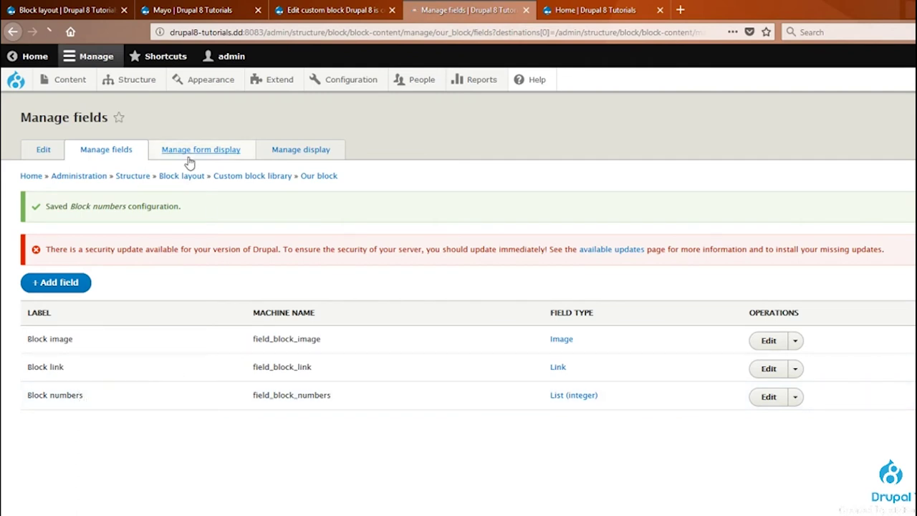
{"action": "left_click", "coordinate": [303, 391]}
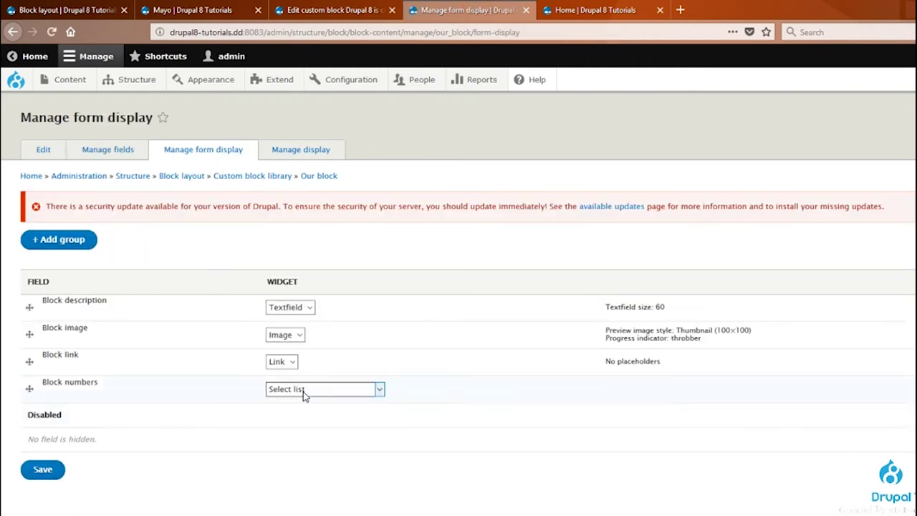
{"action": "left_click", "coordinate": [303, 391]}
{"action": "left_click", "coordinate": [281, 361]}
{"action": "left_click", "coordinate": [279, 362]}
{"action": "left_click", "coordinate": [286, 334]}
{"action": "left_click", "coordinate": [287, 335]}
{"action": "left_click", "coordinate": [293, 306]}
{"action": "left_click", "coordinate": [281, 320]}
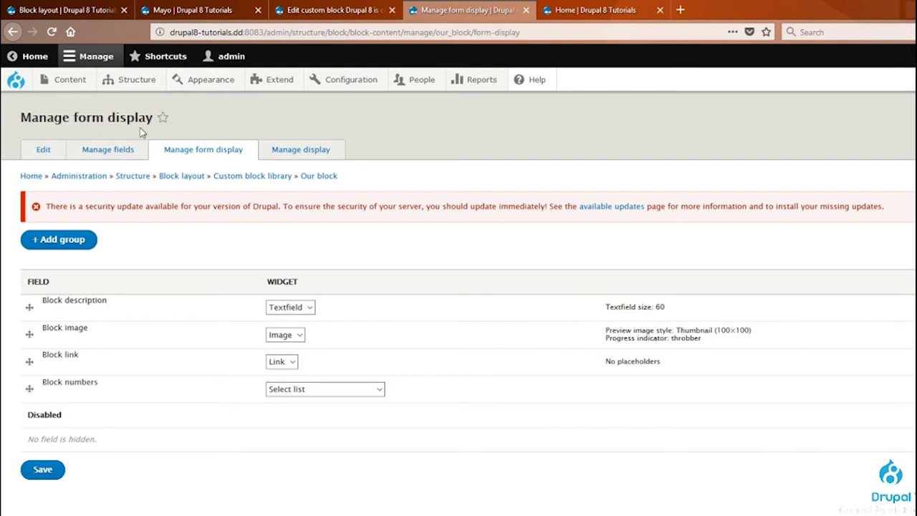
Start adding a custom block of type Our block from the custom block library.
{"action": "mouse_move", "coordinate": [133, 85]}
{"action": "mouse_move", "coordinate": [132, 104]}
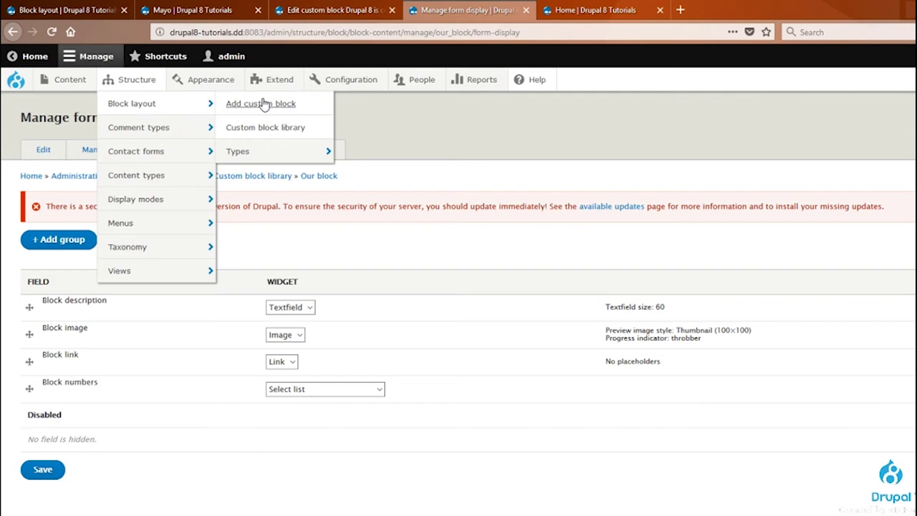
{"action": "left_click", "coordinate": [266, 128]}
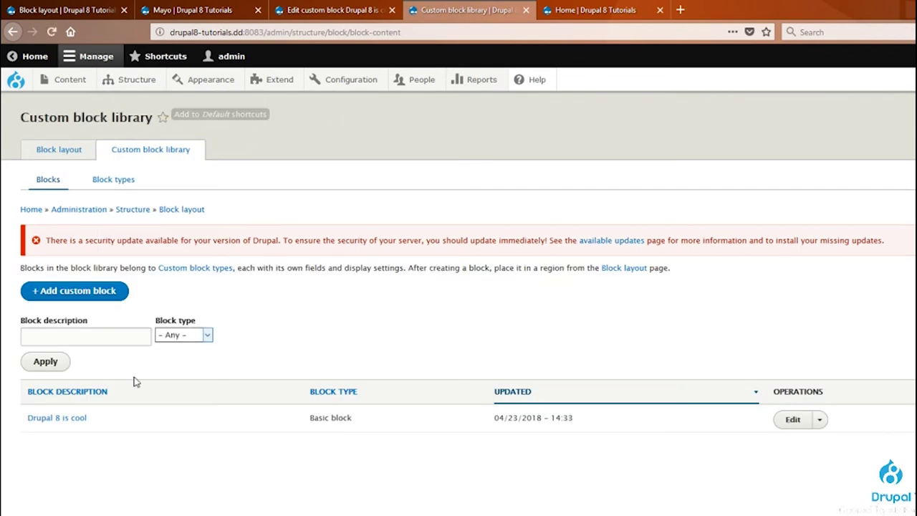
{"action": "left_click", "coordinate": [75, 291]}
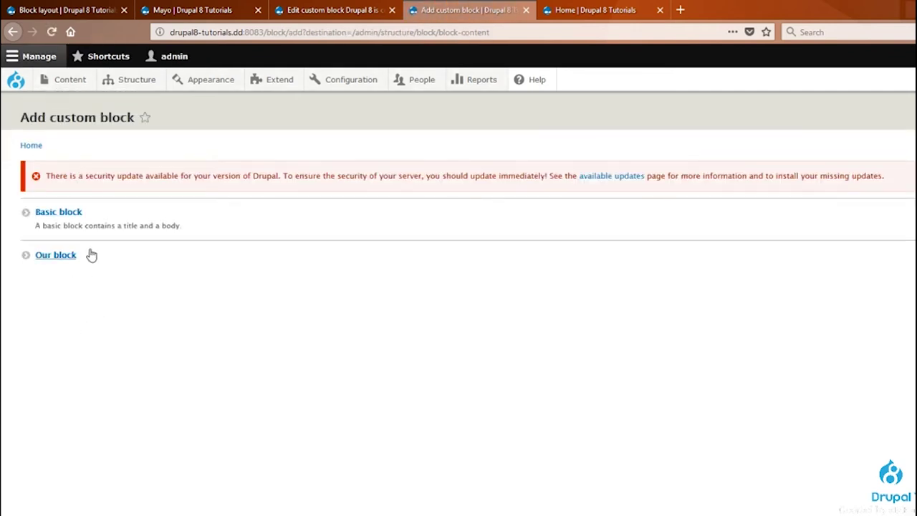
{"action": "left_click_drag", "start_coordinate": [99, 215], "coordinate": [86, 238]}
{"action": "left_click_drag", "start_coordinate": [102, 198], "coordinate": [27, 207]}
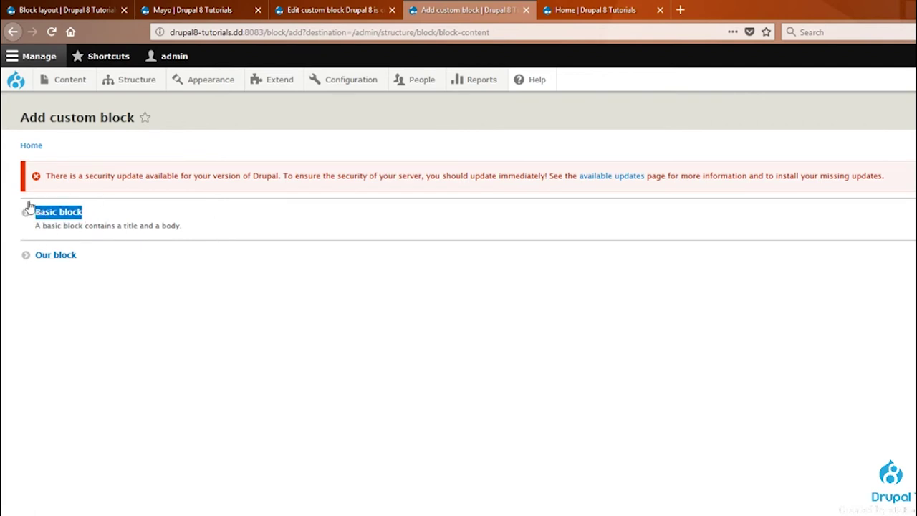
{"action": "left_click", "coordinate": [27, 303]}
{"action": "left_click_drag", "start_coordinate": [68, 256], "coordinate": [29, 273]}
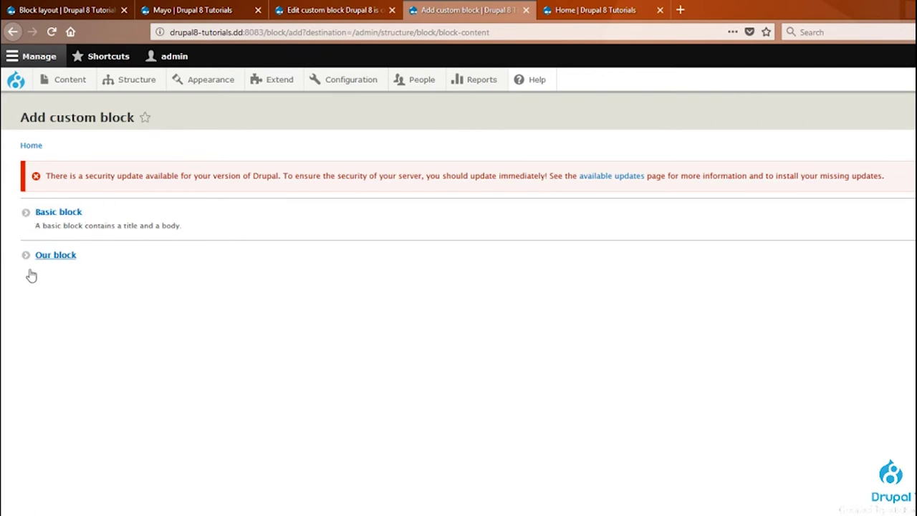
{"action": "left_click", "coordinate": [55, 258]}
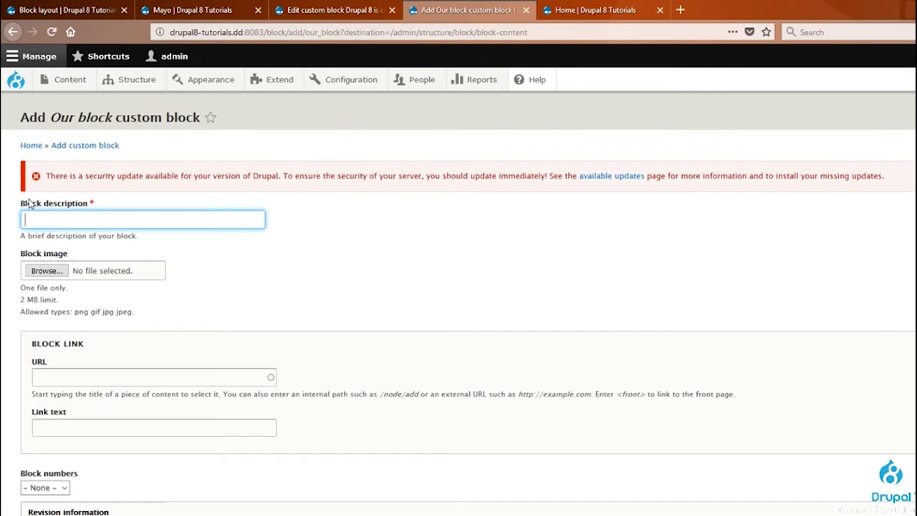
Examine the empty Our block creation form and the path in its web address.
{"action": "left_click", "coordinate": [99, 221]}
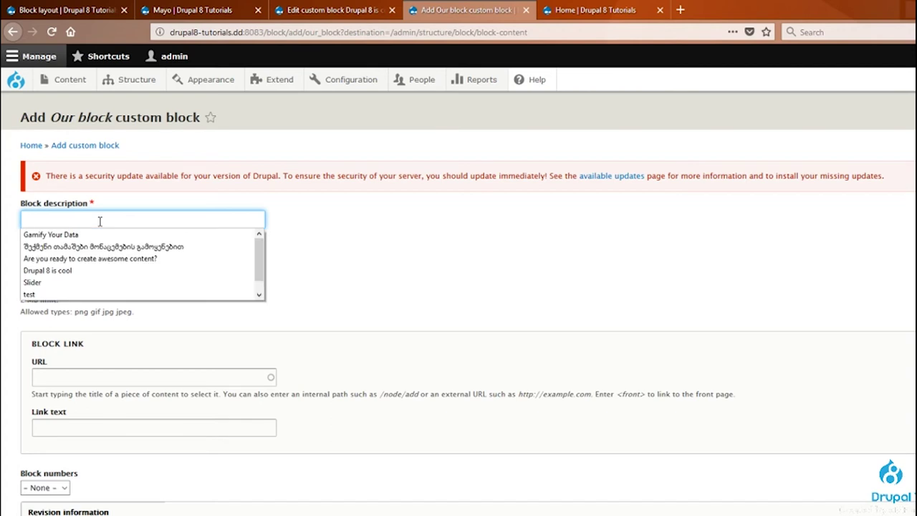
{"action": "left_click", "coordinate": [344, 209]}
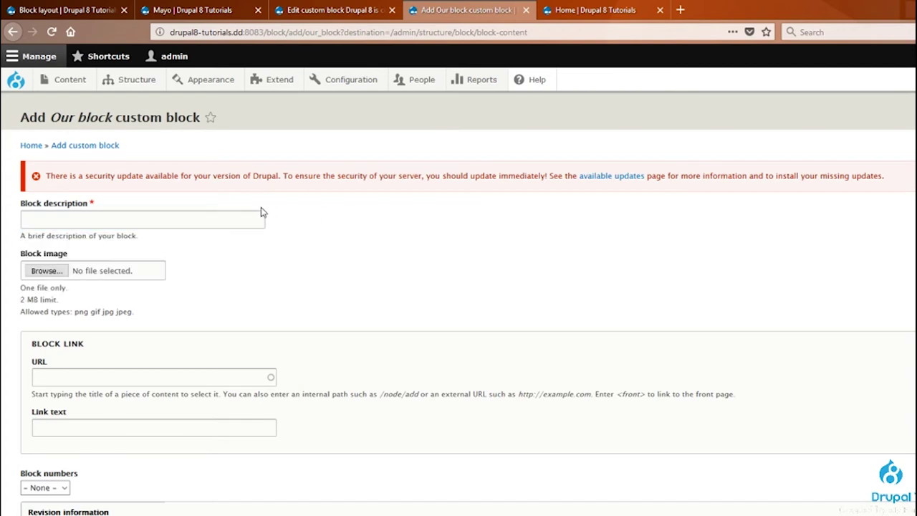
{"action": "left_click", "coordinate": [233, 220]}
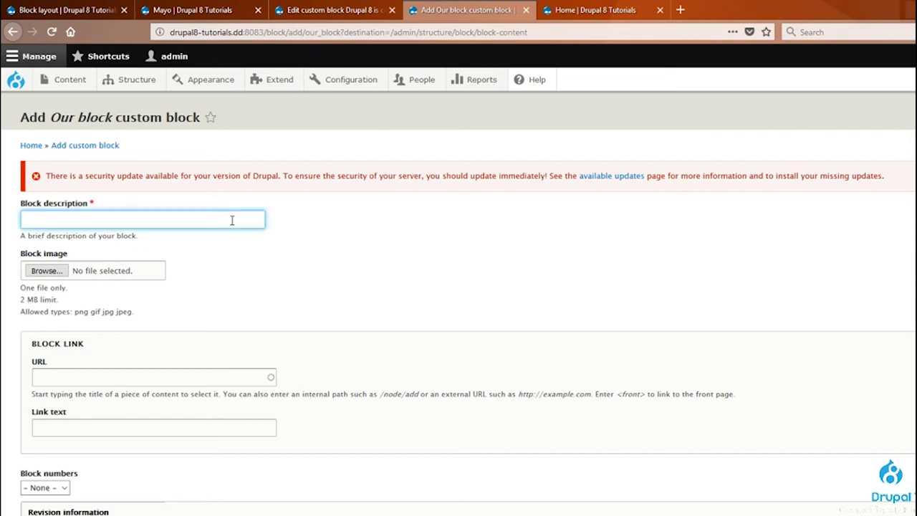
{"action": "left_click", "coordinate": [232, 220]}
{"action": "left_click", "coordinate": [358, 225]}
{"action": "left_click", "coordinate": [163, 217]}
{"action": "left_click", "coordinate": [306, 32]}
{"action": "left_click", "coordinate": [306, 32]}
{"action": "left_click_drag", "start_coordinate": [290, 31], "coordinate": [169, 32]}
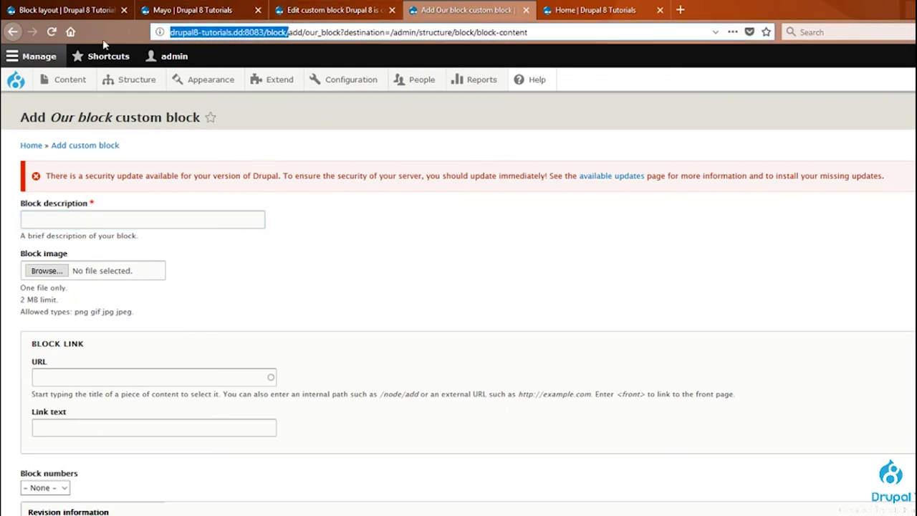
{"action": "left_click", "coordinate": [289, 32]}
{"action": "double_click", "coordinate": [275, 32]}
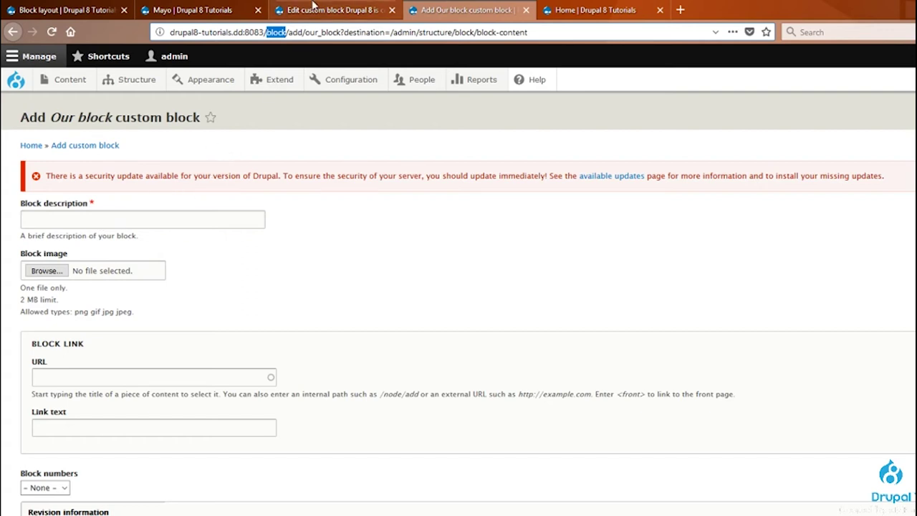
{"action": "left_click", "coordinate": [230, 153]}
Enter "Drupal 9?" as the block description.
{"action": "left_click", "coordinate": [105, 222]}
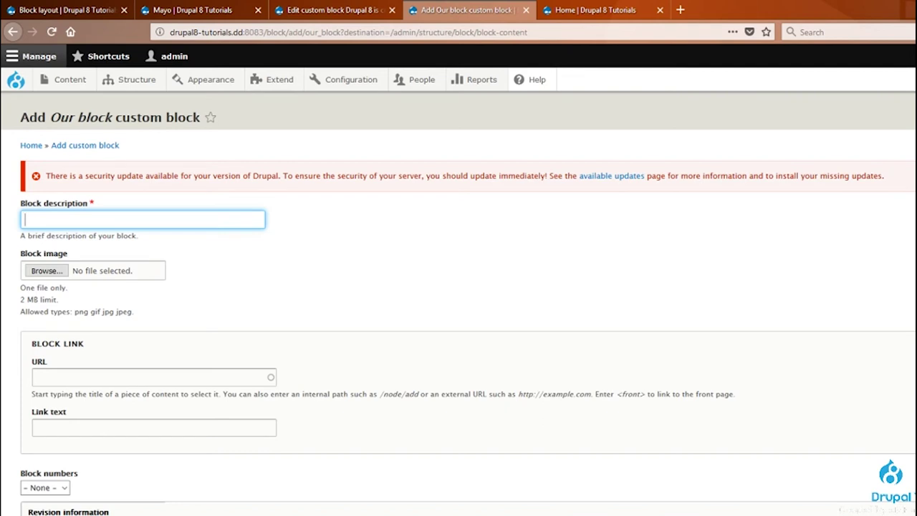
{"action": "type", "text": "Drupal"}
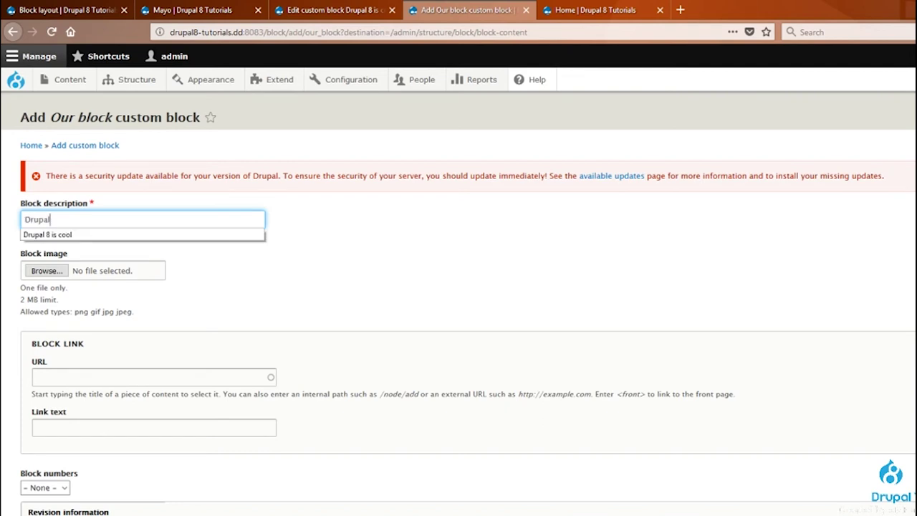
{"action": "type", "text": " 9?"}
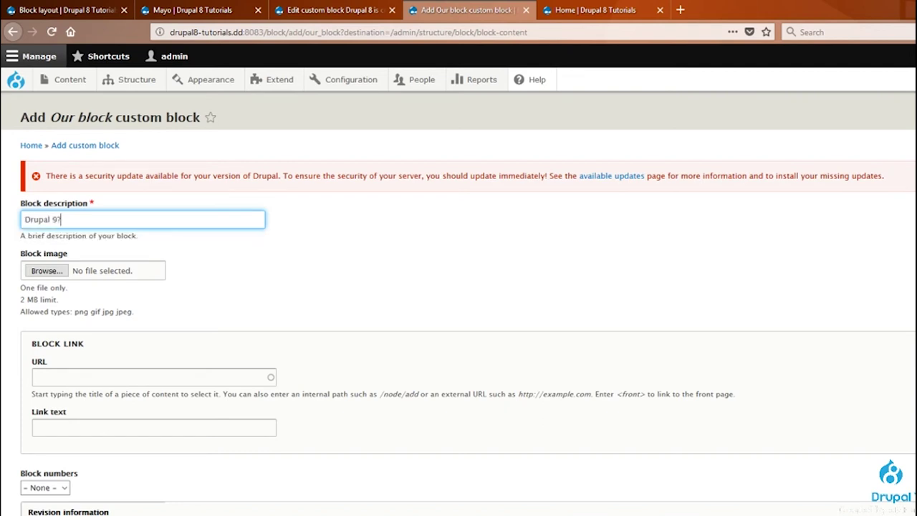
Upload watchman-wallpaper-1600x900.jpg from the Wallpapers folder in Pictures as the block image, with the alternative text "test image".
{"action": "left_click", "coordinate": [60, 271]}
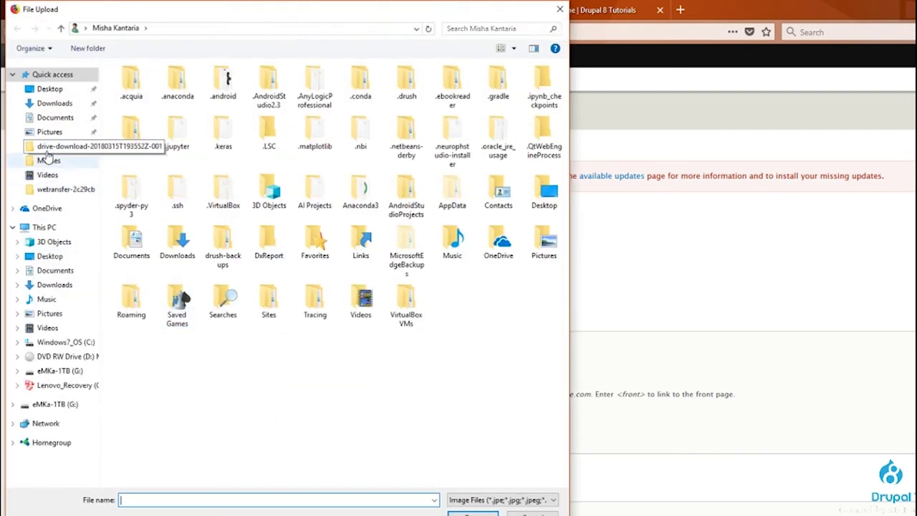
{"action": "left_click", "coordinate": [51, 132]}
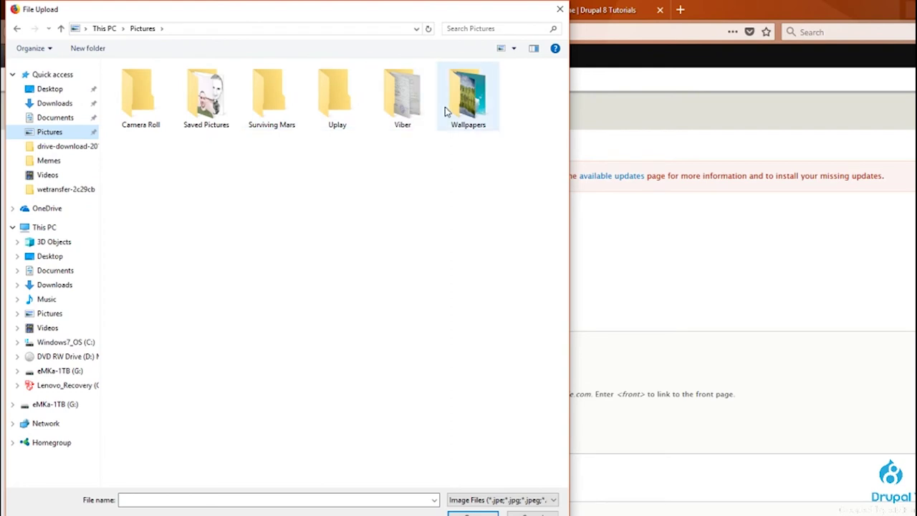
{"action": "double_click", "coordinate": [485, 106]}
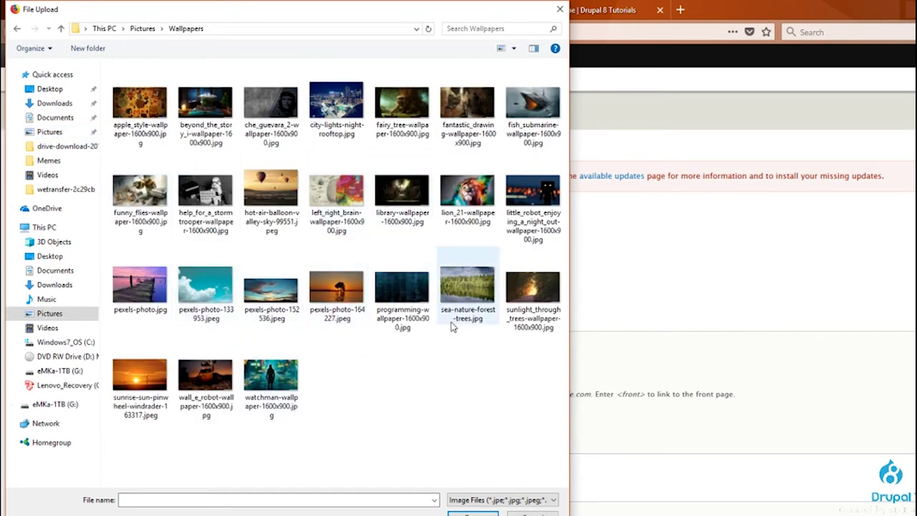
{"action": "double_click", "coordinate": [271, 379]}
{"action": "left_click", "coordinate": [149, 288]}
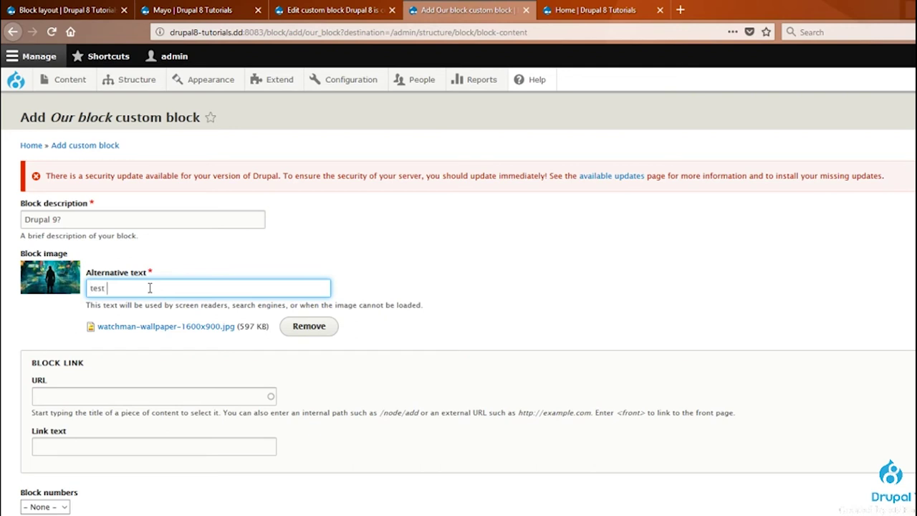
{"action": "left_click", "coordinate": [75, 401]}
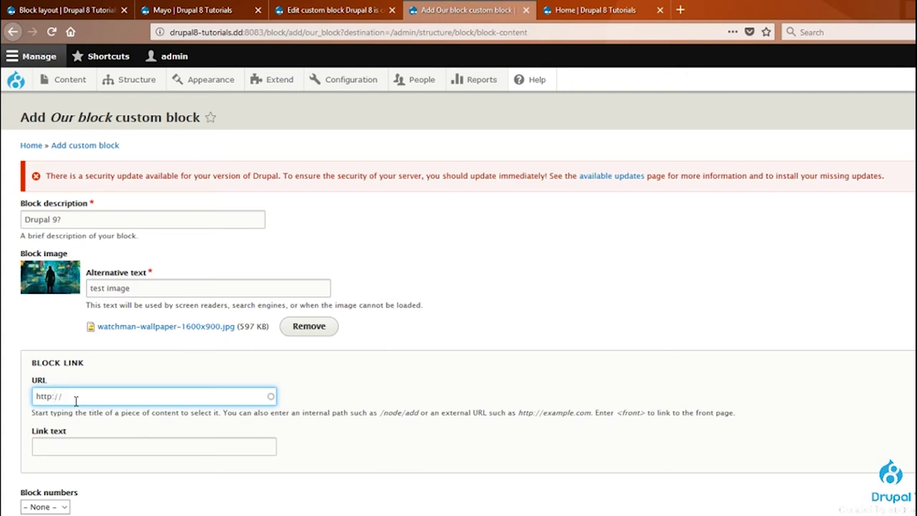
{"action": "type", "text": "http://google.com"}
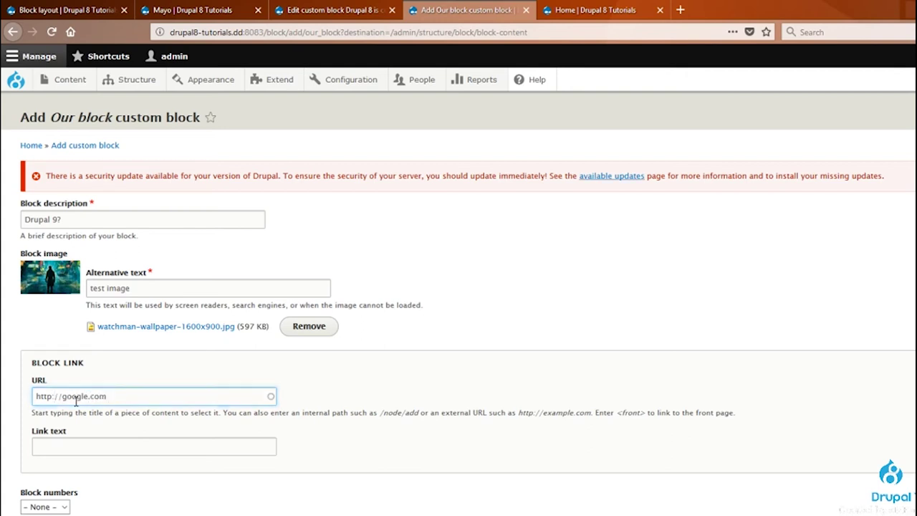
{"action": "key", "text": "shift+Tab"}
{"action": "key", "text": "shift+Tab"}
{"action": "key", "text": "shift+Tab"}
{"action": "left_click", "coordinate": [153, 447]}
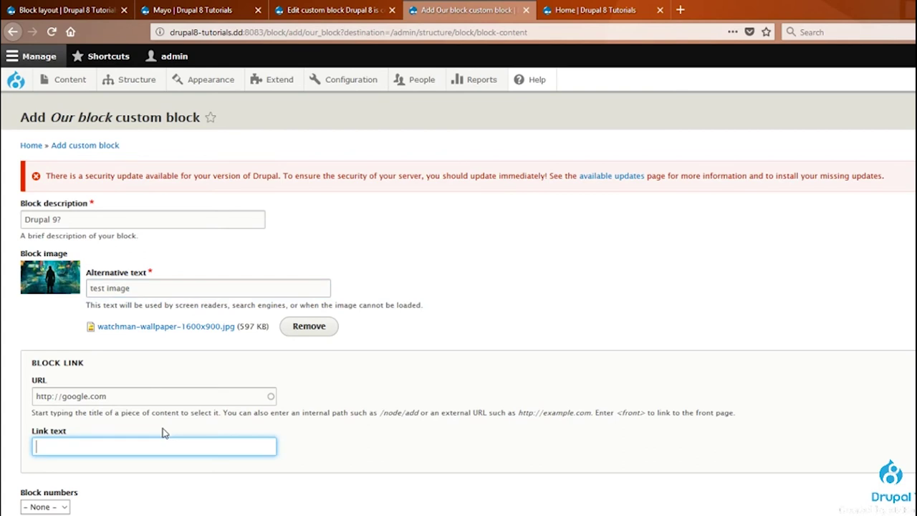
{"action": "type", "text": "Google"}
Set Block numbers to 4 and save the new custom block.
{"action": "left_click", "coordinate": [120, 506]}
{"action": "scroll", "coordinate": [118, 504], "scroll_direction": "down", "scroll_amount": 2}
{"action": "left_click", "coordinate": [43, 439]}
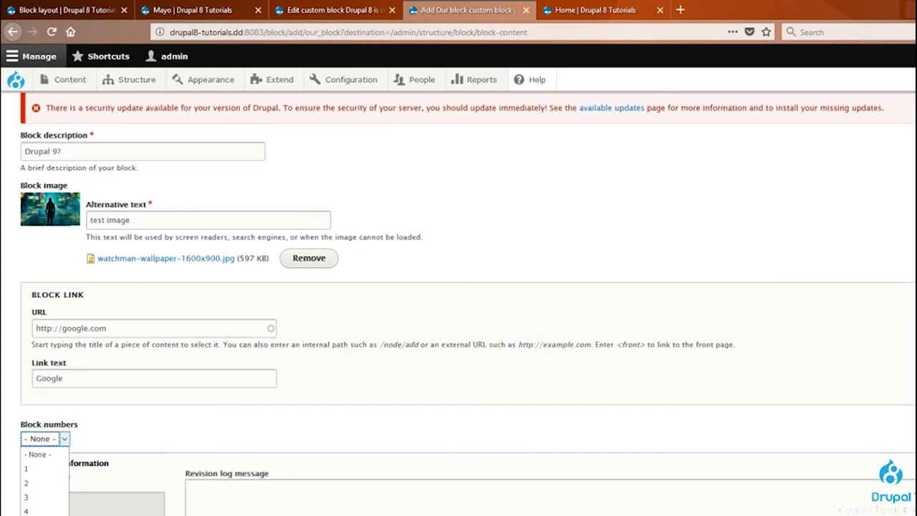
{"action": "left_click", "coordinate": [36, 510]}
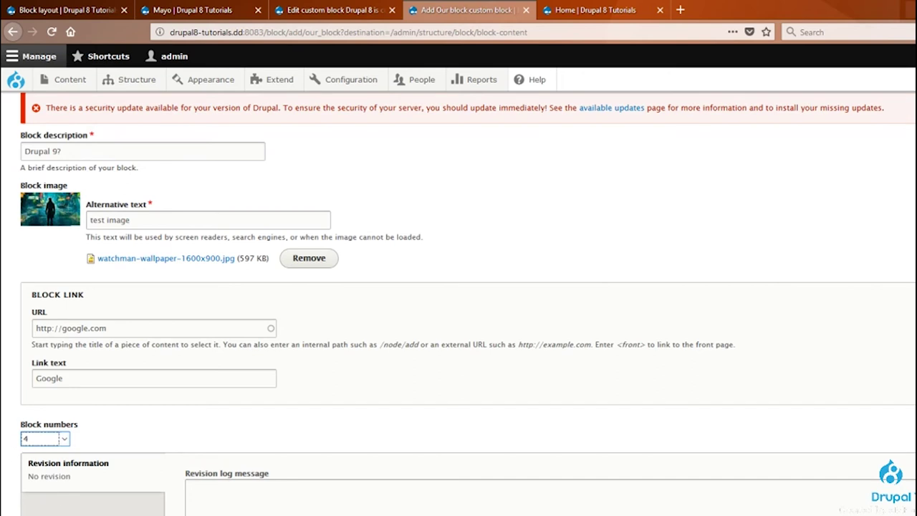
{"action": "left_click", "coordinate": [63, 438]}
{"action": "left_click", "coordinate": [146, 436]}
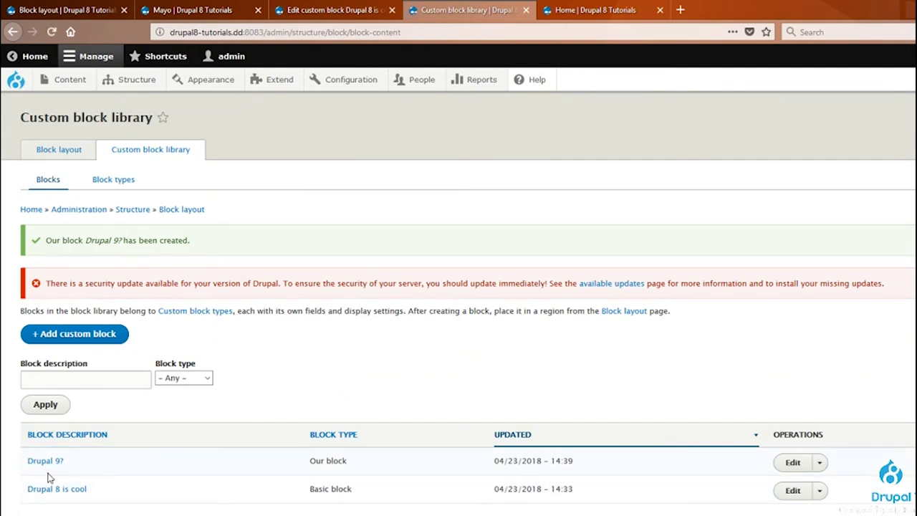
Review the Mayo block layout and the theme's region demonstration to find a region for the "Drupal 9?" block.
{"action": "left_click_drag", "start_coordinate": [79, 467], "coordinate": [29, 467]}
{"action": "left_click", "coordinate": [115, 467]}
{"action": "left_click_drag", "start_coordinate": [49, 466], "coordinate": [65, 157]}
{"action": "left_click", "coordinate": [65, 158]}
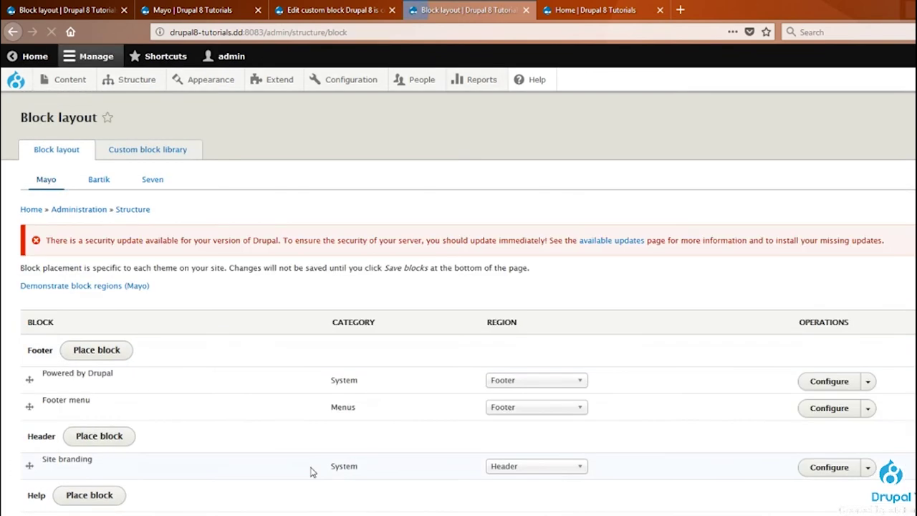
{"action": "scroll", "coordinate": [315, 473], "scroll_direction": "down", "scroll_amount": 5}
{"action": "scroll", "coordinate": [318, 476], "scroll_direction": "down", "scroll_amount": 2}
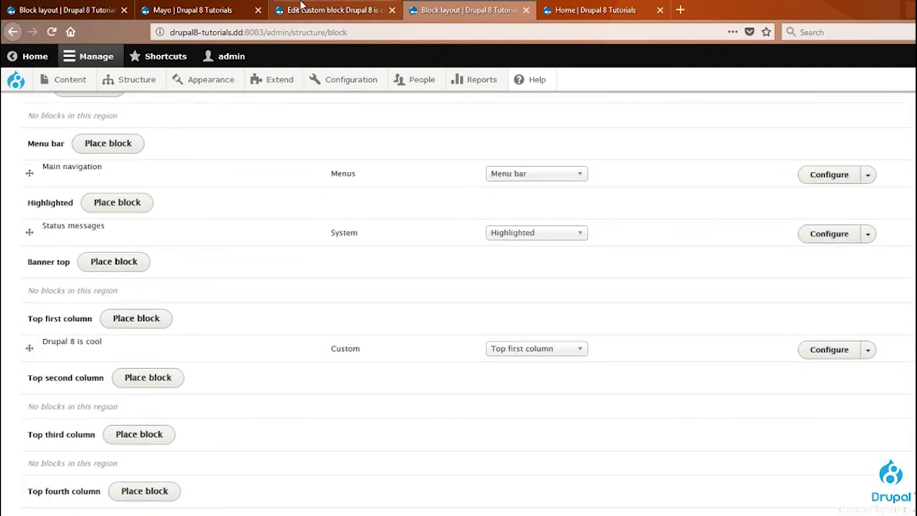
{"action": "left_click", "coordinate": [263, 8]}
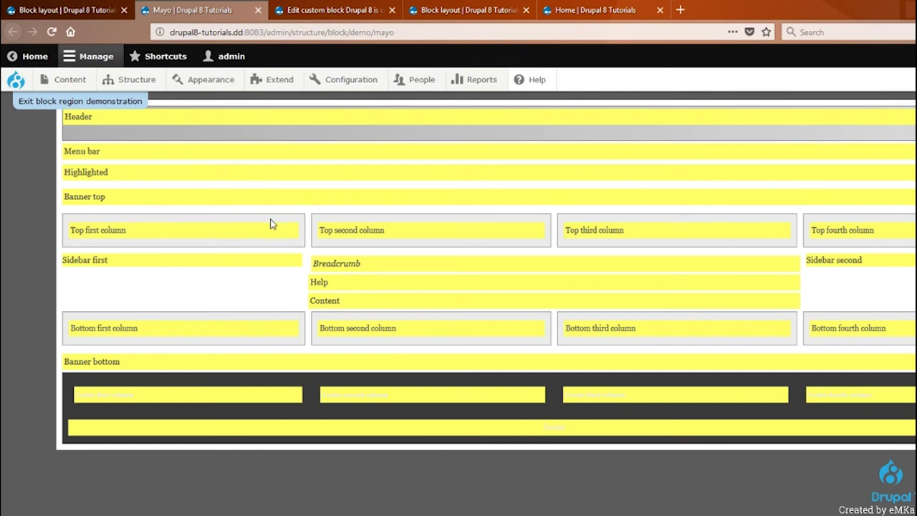
{"action": "left_click_drag", "start_coordinate": [318, 283], "coordinate": [366, 285]}
{"action": "left_click", "coordinate": [403, 278]}
Place the "Drupal 9?" custom block in the Content region of the Mayo theme, filtering the available blocks by "Drupal".
{"action": "left_click", "coordinate": [72, 10]}
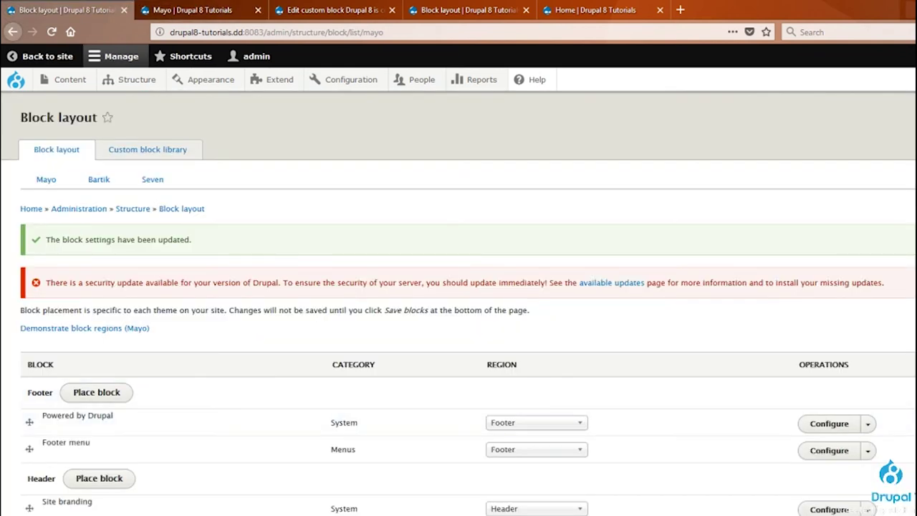
{"action": "scroll", "coordinate": [743, 435], "scroll_direction": "down", "scroll_amount": 12}
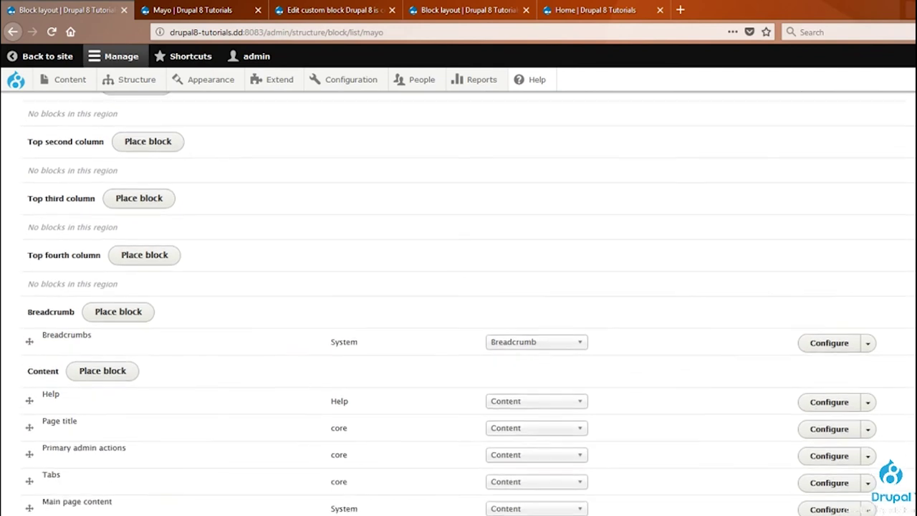
{"action": "left_click", "coordinate": [111, 315]}
{"action": "left_click", "coordinate": [419, 164]}
{"action": "type", "text": "Drup"}
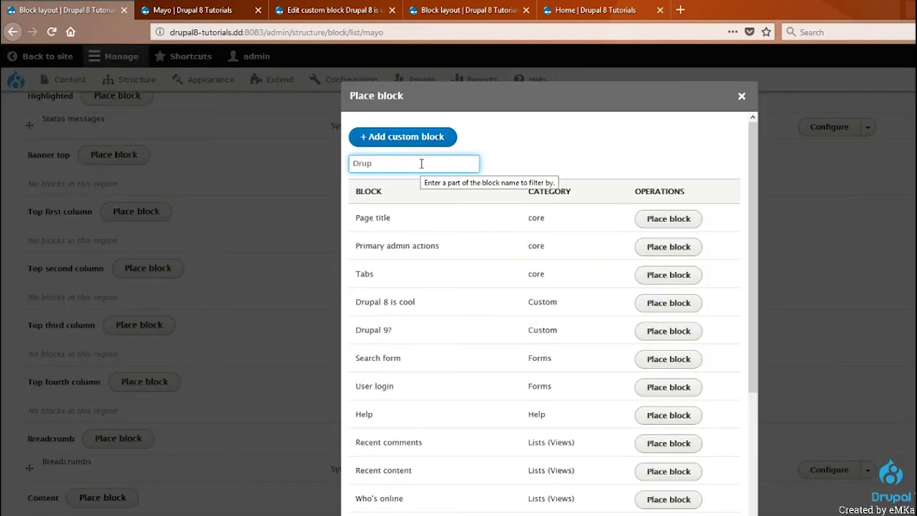
{"action": "type", "text": "al"}
{"action": "triple_click", "coordinate": [397, 253]}
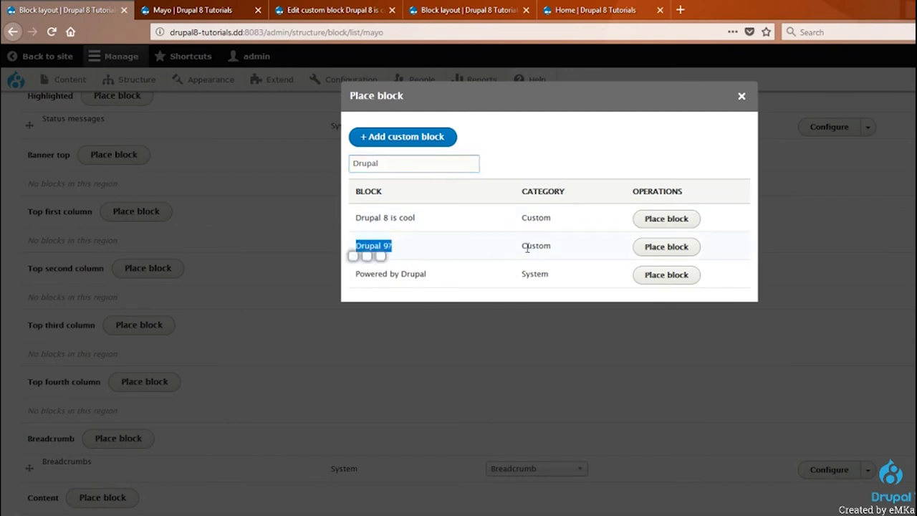
{"action": "left_click", "coordinate": [670, 247]}
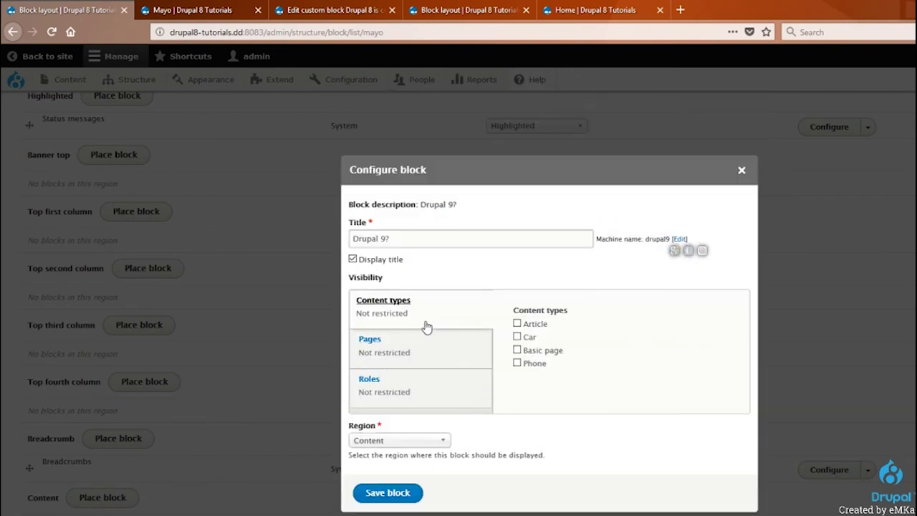
{"action": "left_click", "coordinate": [391, 499]}
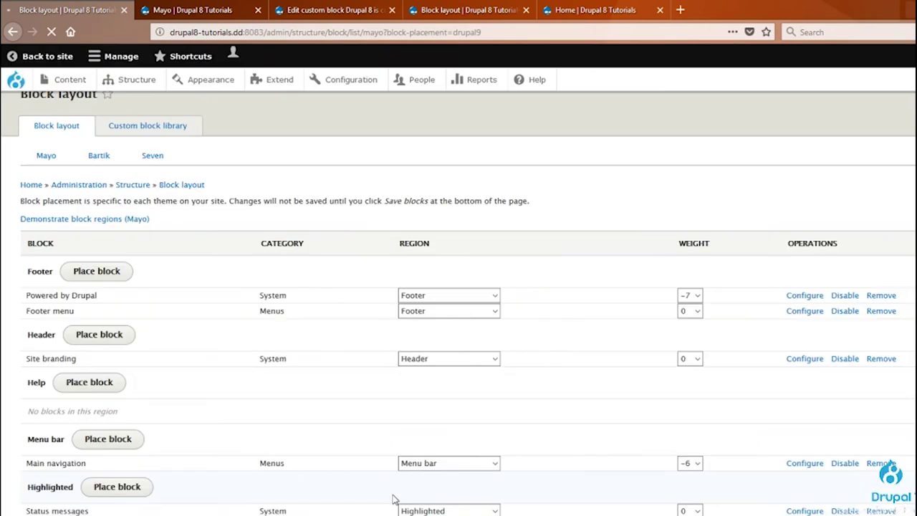
Open the site's home page in place of the "Drupal 8 is cool" block edit form.
{"action": "left_click", "coordinate": [214, 9]}
{"action": "left_click", "coordinate": [301, 9]}
{"action": "left_click", "coordinate": [430, 10]}
{"action": "left_click", "coordinate": [337, 9]}
{"action": "mouse_move", "coordinate": [15, 80]}
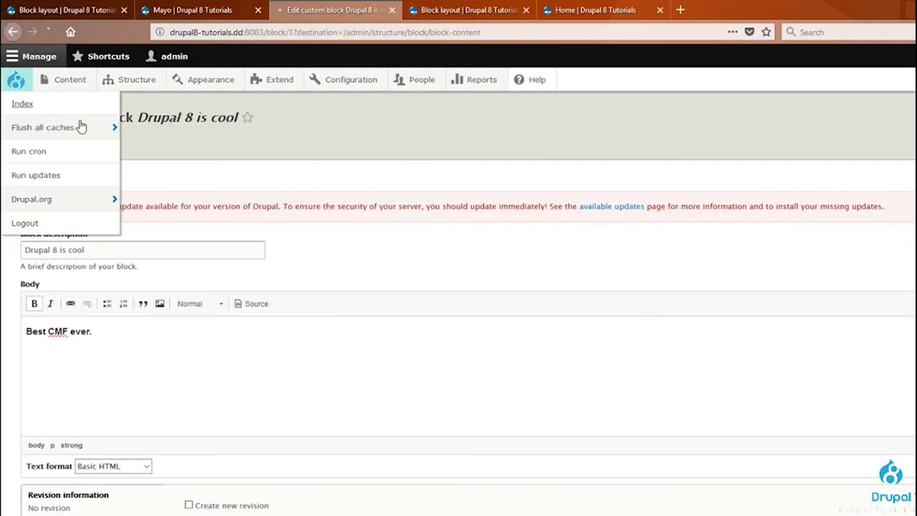
{"action": "left_click", "coordinate": [81, 127]}
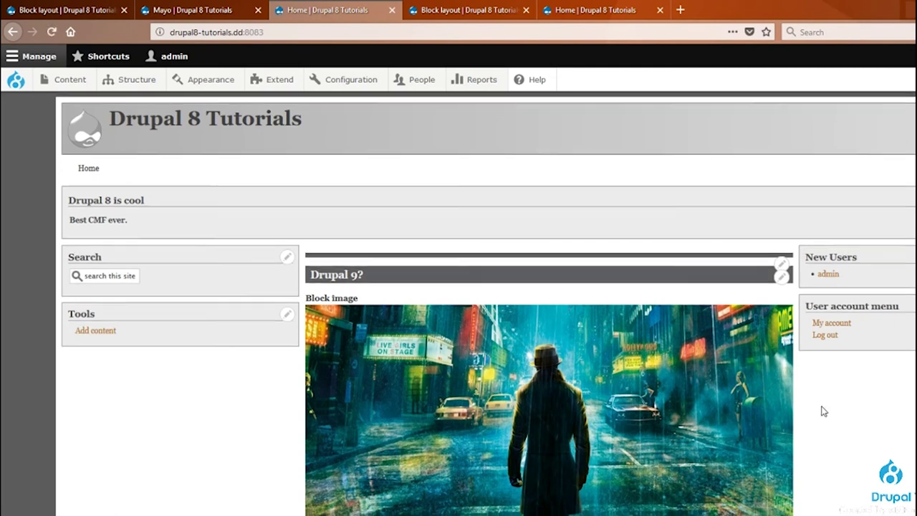
Examine the "Drupal 9?" block on the home page, including its title, image, link and number fields and their labels.
{"action": "scroll", "coordinate": [824, 411], "scroll_direction": "down", "scroll_amount": 2}
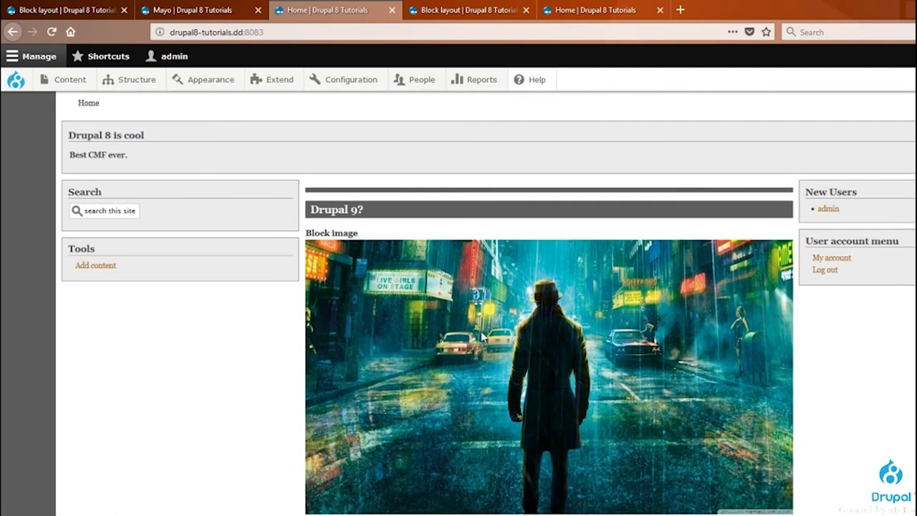
{"action": "double_click", "coordinate": [382, 211]}
{"action": "left_click", "coordinate": [408, 213]}
{"action": "left_click_drag", "start_coordinate": [378, 238], "coordinate": [316, 234]}
{"action": "left_click", "coordinate": [850, 355]}
{"action": "scroll", "coordinate": [430, 459], "scroll_direction": "down", "scroll_amount": 3}
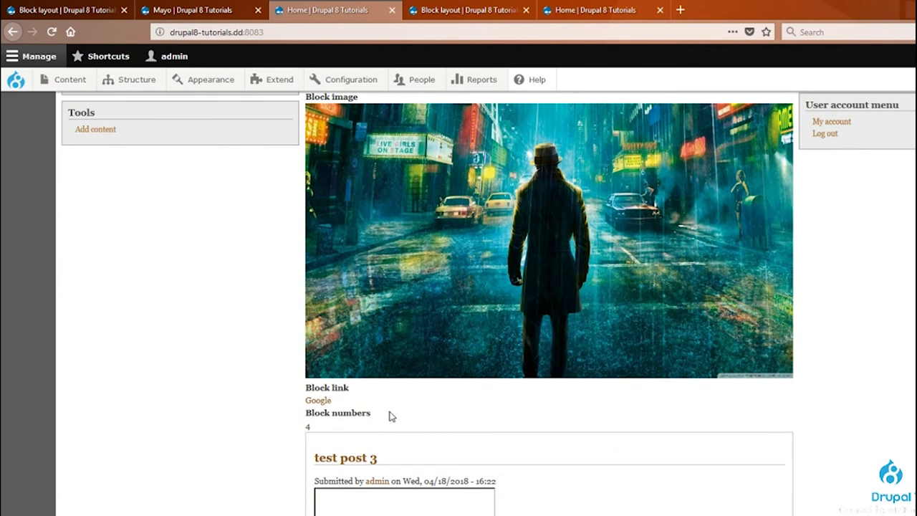
{"action": "left_click_drag", "start_coordinate": [392, 416], "coordinate": [303, 413]}
{"action": "left_click_drag", "start_coordinate": [351, 388], "coordinate": [291, 385]}
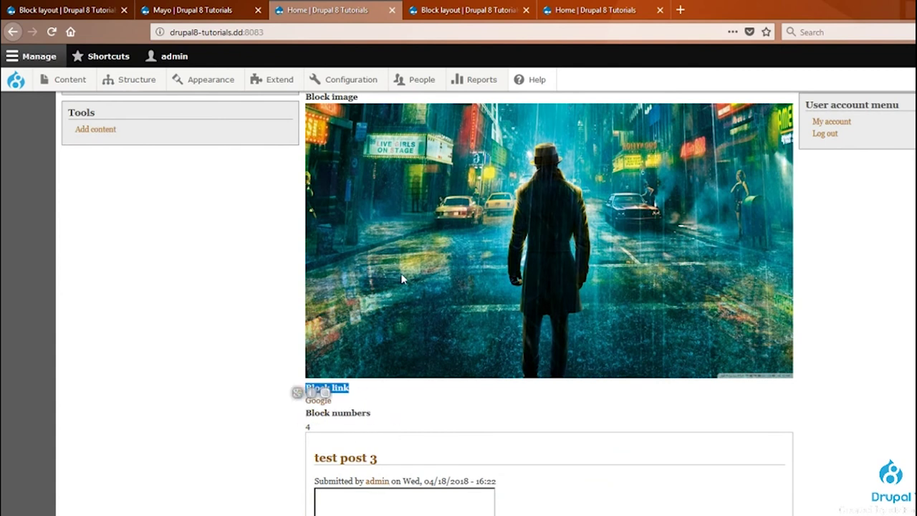
{"action": "scroll", "coordinate": [401, 274], "scroll_direction": "up", "scroll_amount": 2}
{"action": "scroll", "coordinate": [615, 345], "scroll_direction": "up", "scroll_amount": 4}
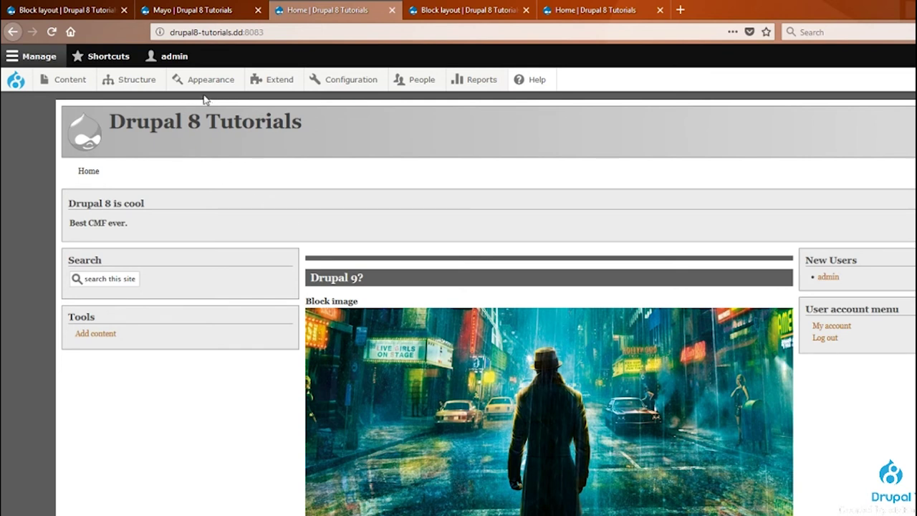
{"action": "left_click", "coordinate": [568, 8]}
{"action": "left_click", "coordinate": [473, 9]}
{"action": "left_click", "coordinate": [630, 9]}
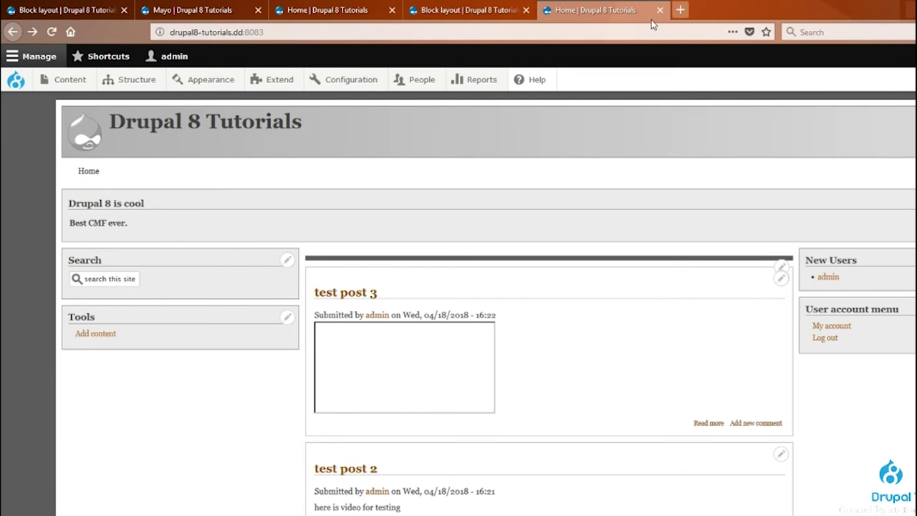
Open the drupal.org website in a new browser tab.
{"action": "left_click", "coordinate": [680, 10]}
{"action": "type", "text": "drupal,"}
{"action": "key", "text": "BackSpace"}
{"action": "type", "text": ".oeg"}
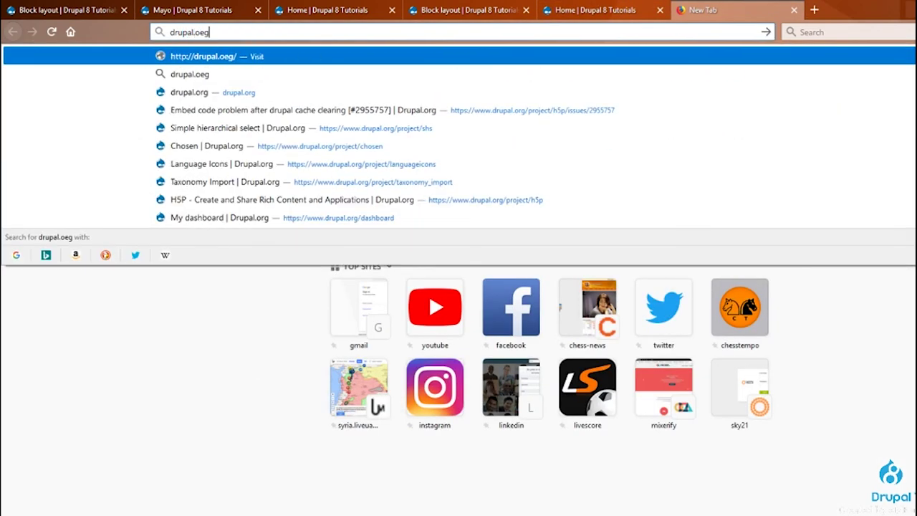
{"action": "key", "text": "Return"}
{"action": "left_click", "coordinate": [223, 33]}
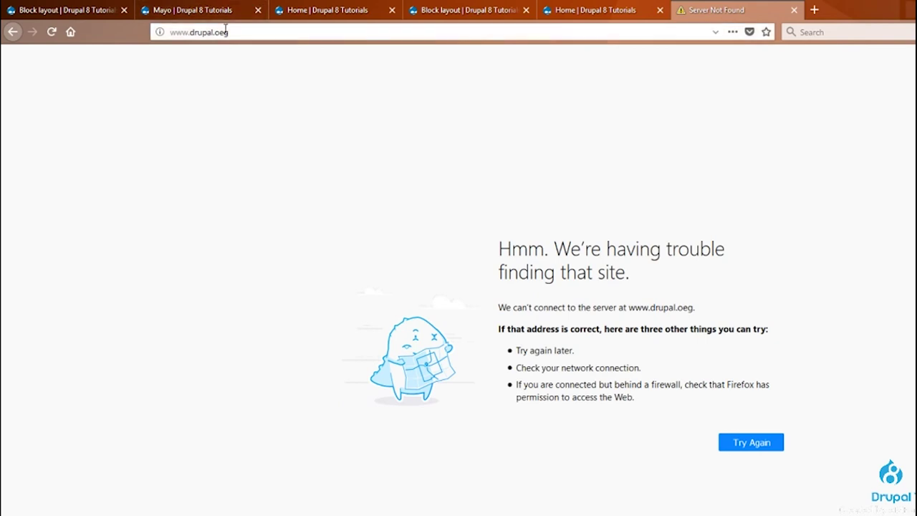
{"action": "double_click", "coordinate": [222, 32]}
{"action": "type", "text": "org"}
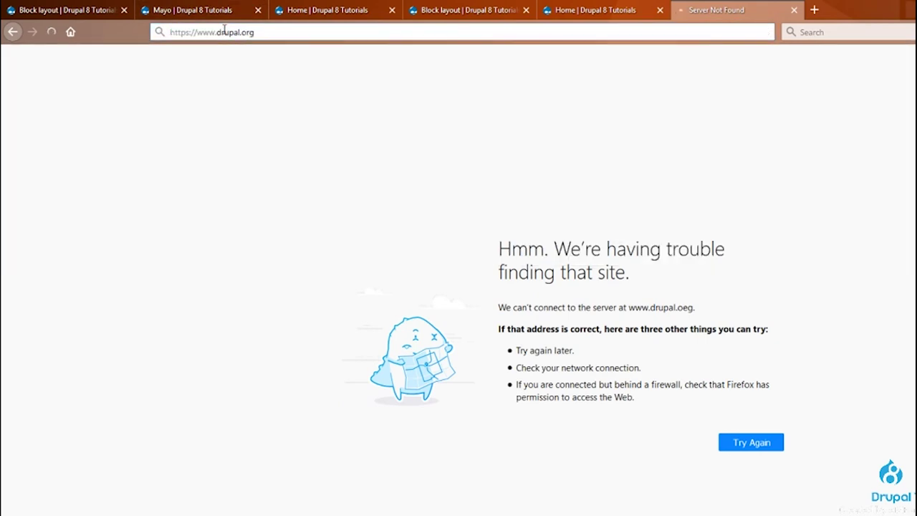
{"action": "key", "text": "Return"}
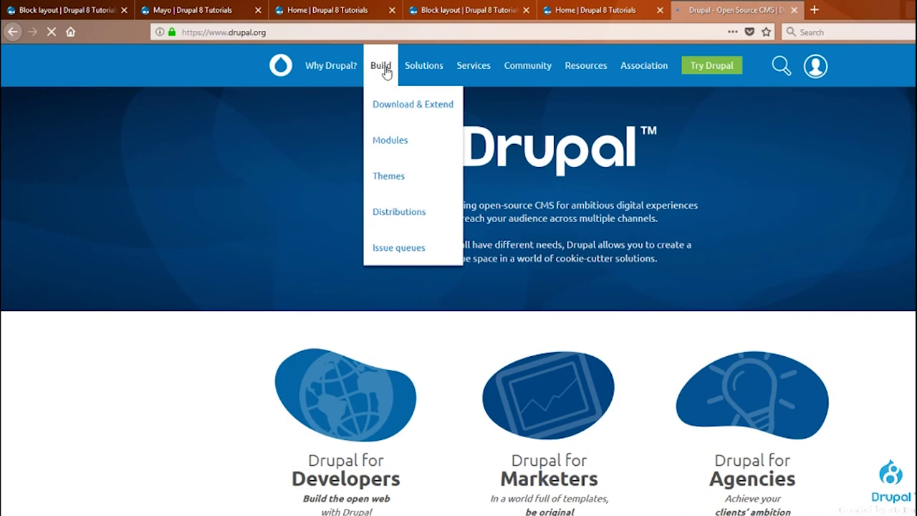
Search the drupal.org theme projects for those with core compatibility 8.x.
{"action": "mouse_move", "coordinate": [378, 80]}
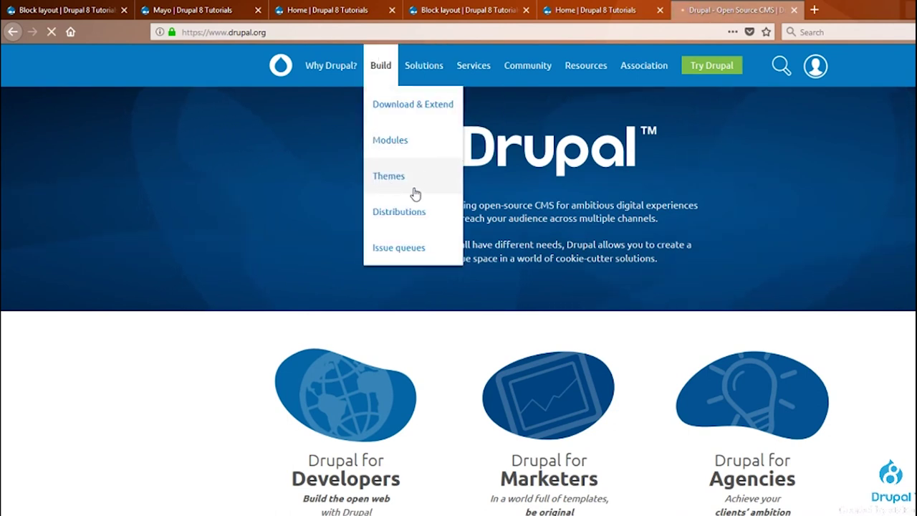
{"action": "left_click", "coordinate": [414, 190]}
{"action": "left_click", "coordinate": [380, 286]}
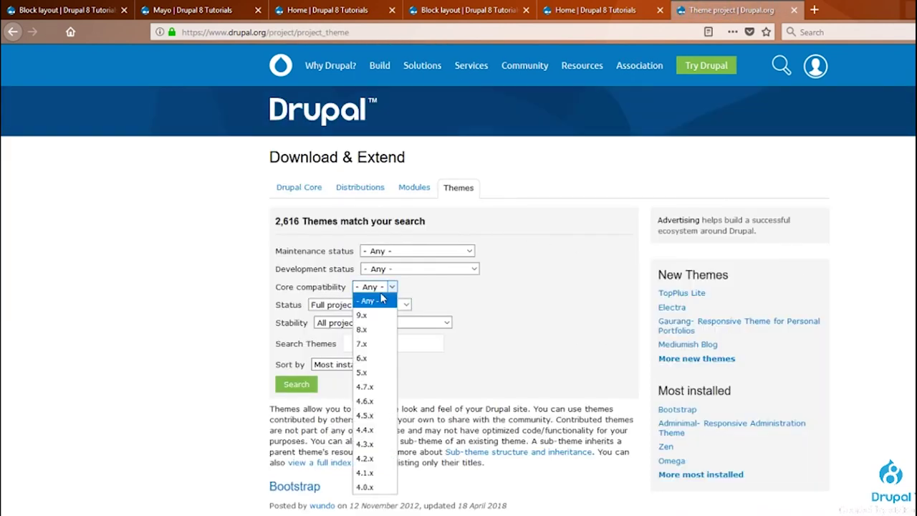
{"action": "left_click", "coordinate": [372, 335]}
{"action": "left_click", "coordinate": [296, 385]}
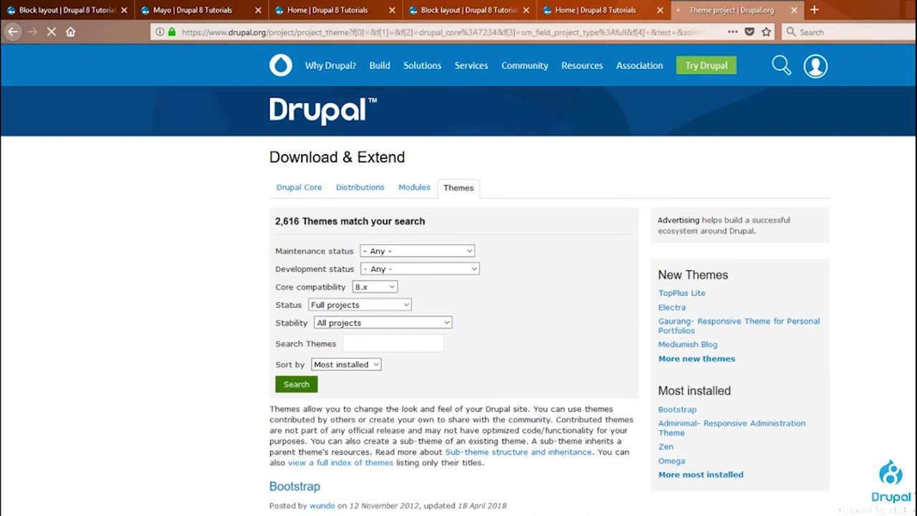
Browse the first page of Drupal 8.x themes through to its end and return to the search filters.
{"action": "scroll", "coordinate": [459, 287], "scroll_direction": "down", "scroll_amount": 10}
{"action": "scroll", "coordinate": [458, 287], "scroll_direction": "down", "scroll_amount": 4}
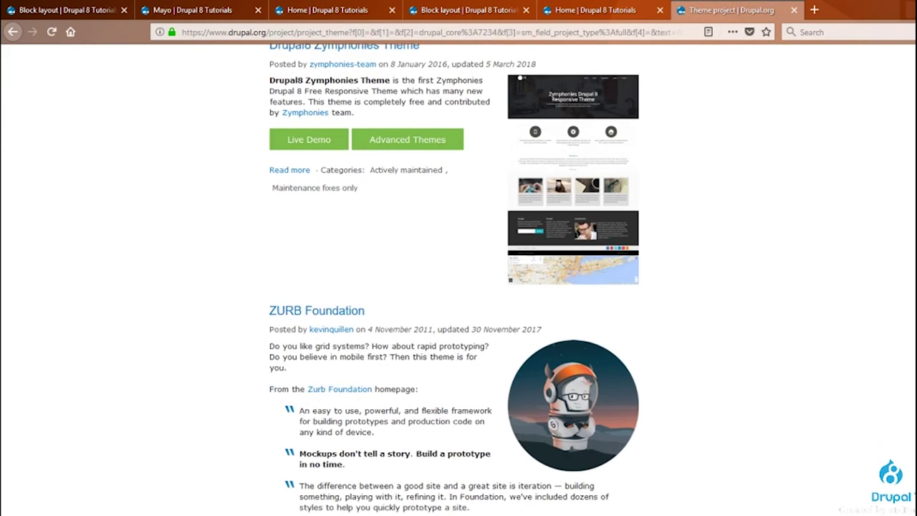
{"action": "scroll", "coordinate": [352, 181], "scroll_direction": "up", "scroll_amount": 1}
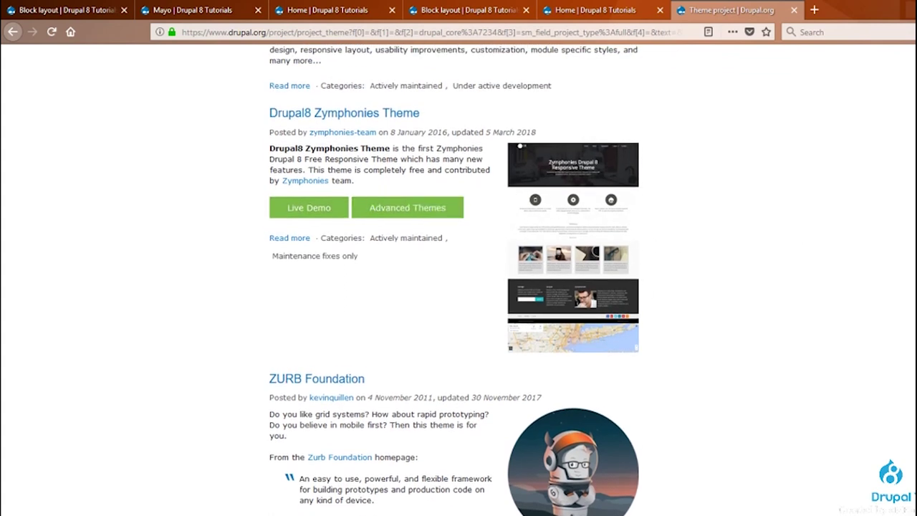
{"action": "scroll", "coordinate": [458, 287], "scroll_direction": "down", "scroll_amount": 20}
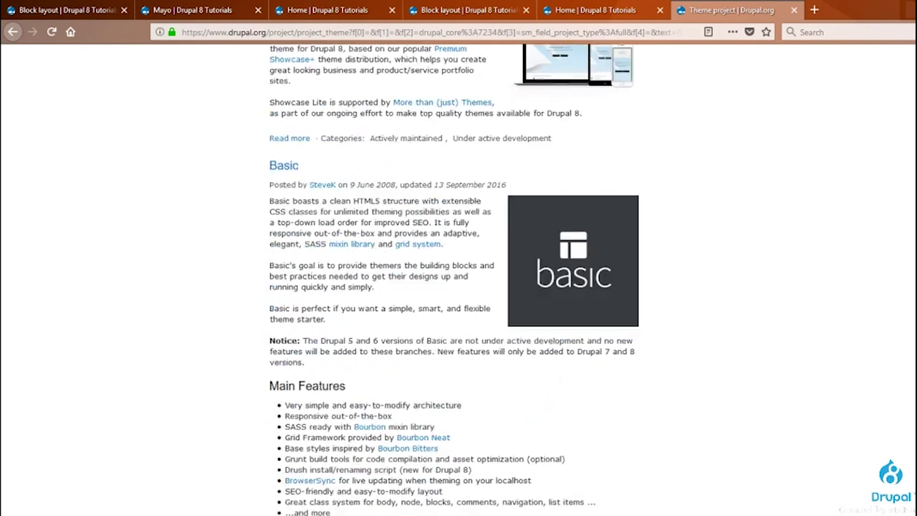
{"action": "scroll", "coordinate": [459, 287], "scroll_direction": "down", "scroll_amount": 2}
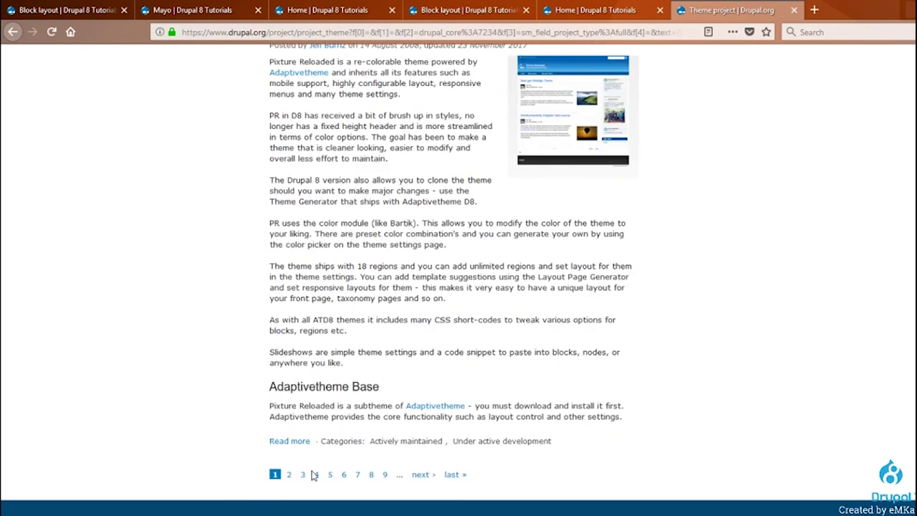
{"action": "key", "text": "Home"}
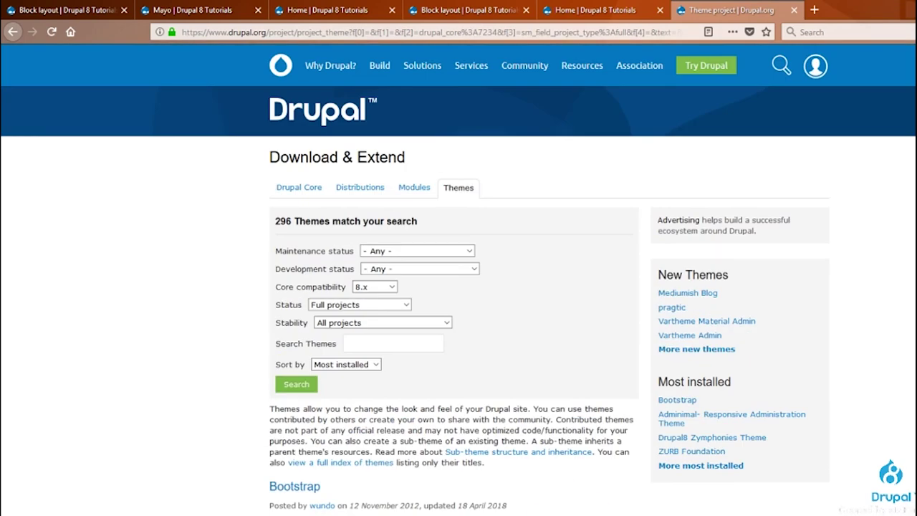
Go to themeforest.com and browse the Drupal themes in its CMS category.
{"action": "key", "text": "ctrl+l"}
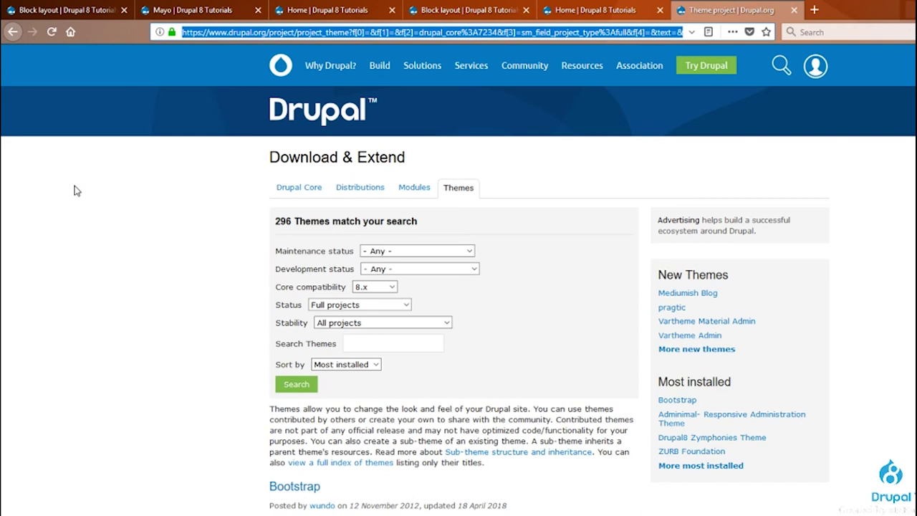
{"action": "type", "text": "themeforest.com/"}
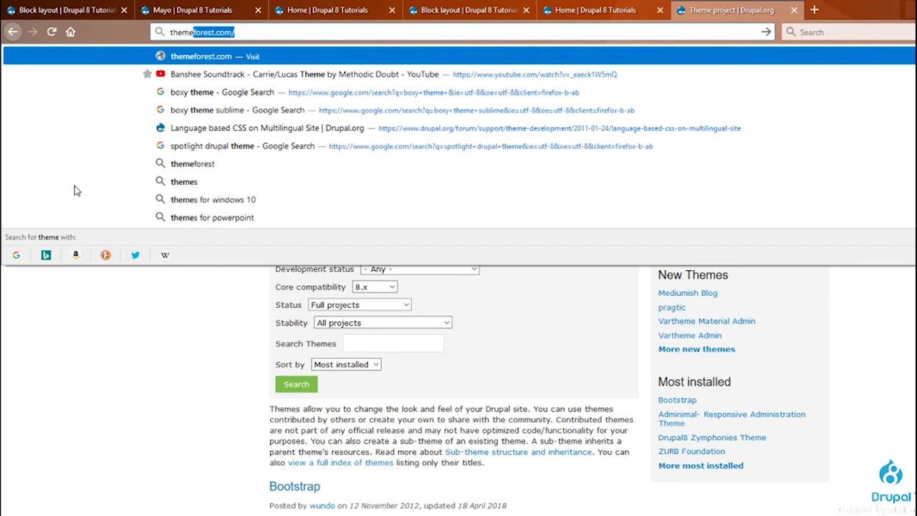
{"action": "key", "text": "Return"}
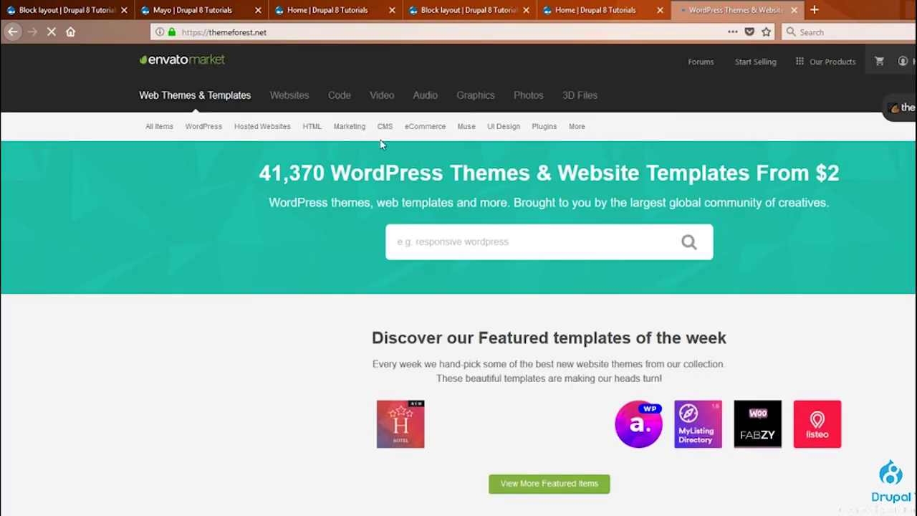
{"action": "mouse_move", "coordinate": [368, 135]}
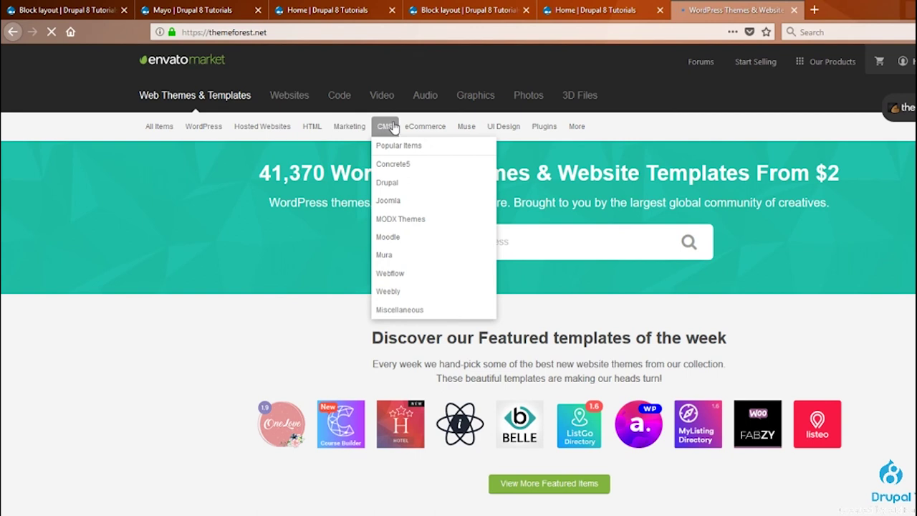
{"action": "left_click", "coordinate": [393, 185]}
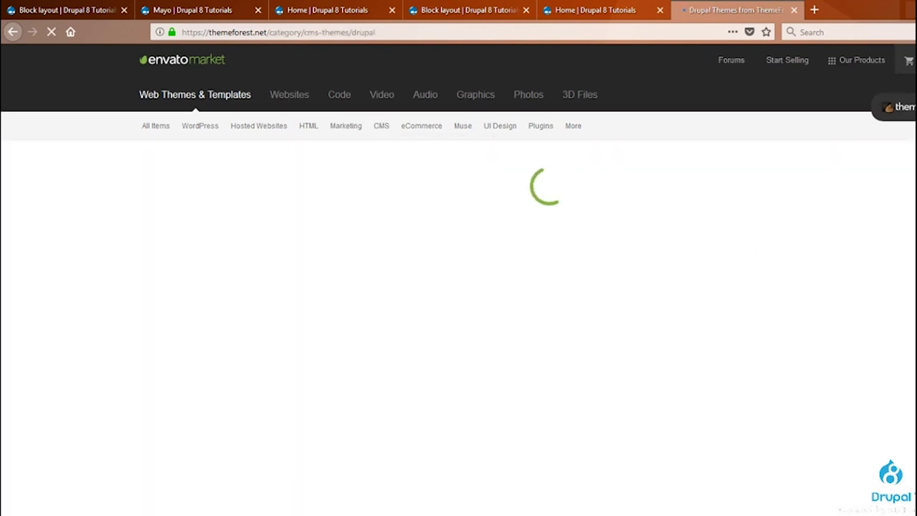
{"action": "scroll", "coordinate": [527, 282], "scroll_direction": "down", "scroll_amount": 5}
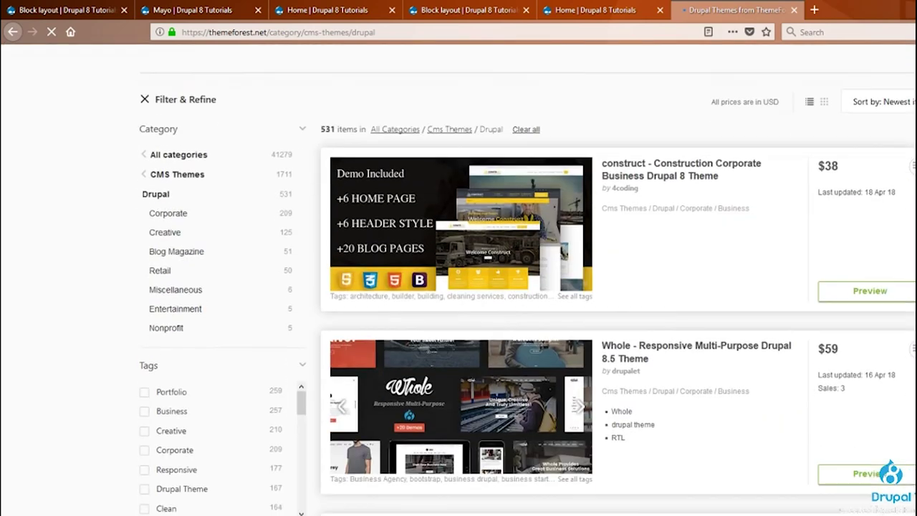
{"action": "scroll", "coordinate": [527, 283], "scroll_direction": "down", "scroll_amount": 2}
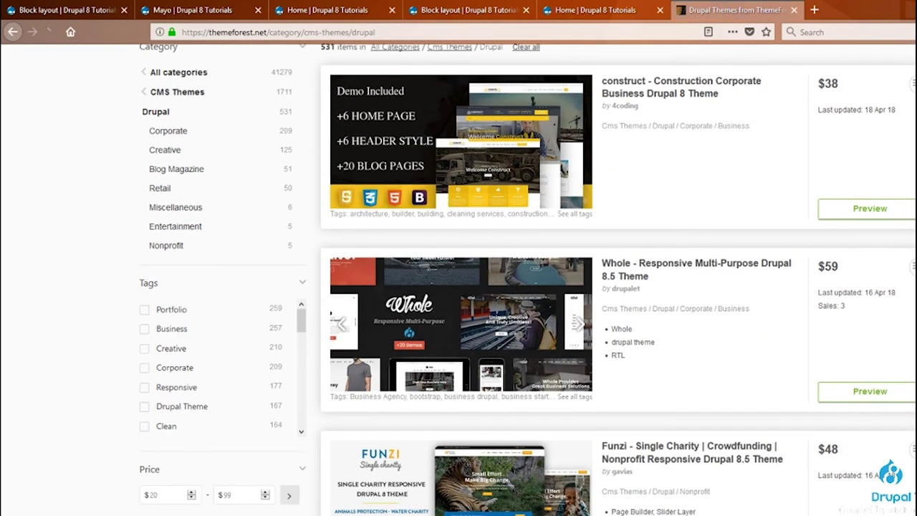
Look through the ThemeForest Drupal theme listings and open the item page of the "construct - Construction Corporate Business Drupal 8 Theme".
{"action": "scroll", "coordinate": [527, 282], "scroll_direction": "down", "scroll_amount": 10}
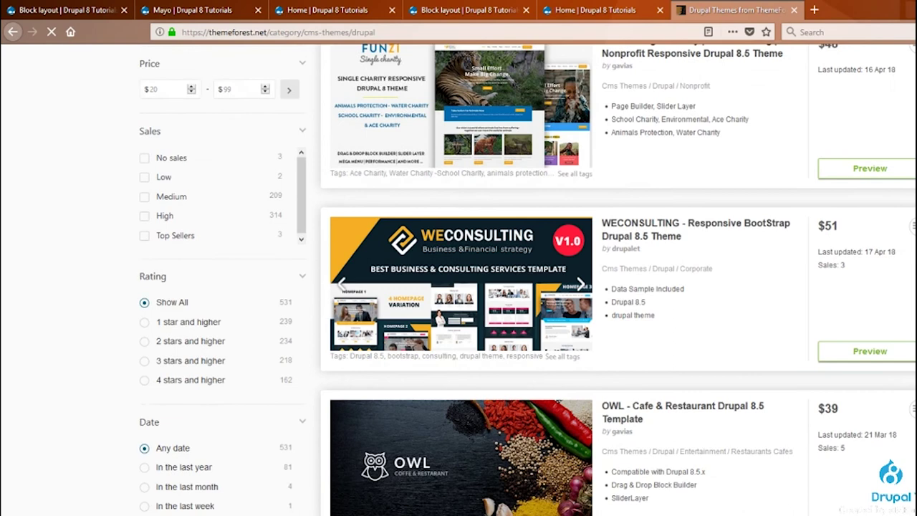
{"action": "scroll", "coordinate": [855, 271], "scroll_direction": "up", "scroll_amount": 15}
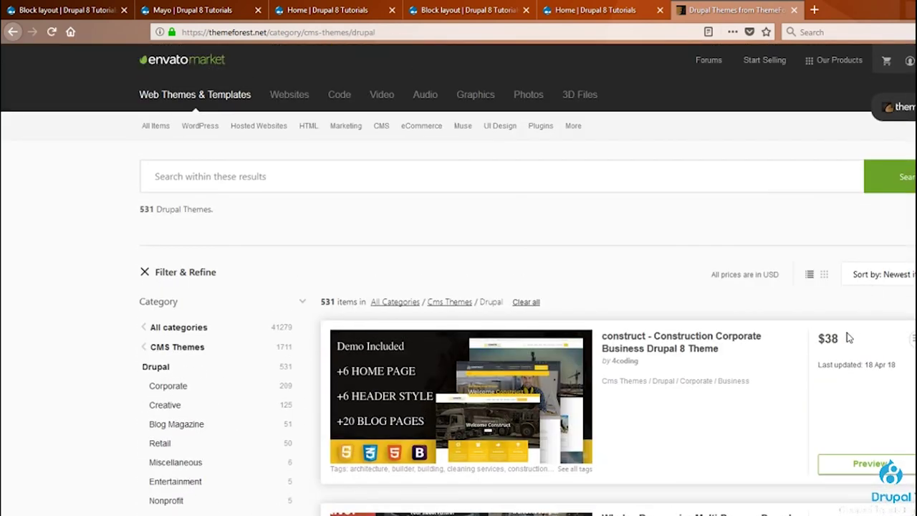
{"action": "left_click_drag", "start_coordinate": [848, 338], "coordinate": [865, 349]}
{"action": "left_click", "coordinate": [866, 349]}
{"action": "scroll", "coordinate": [865, 349], "scroll_direction": "down", "scroll_amount": 10}
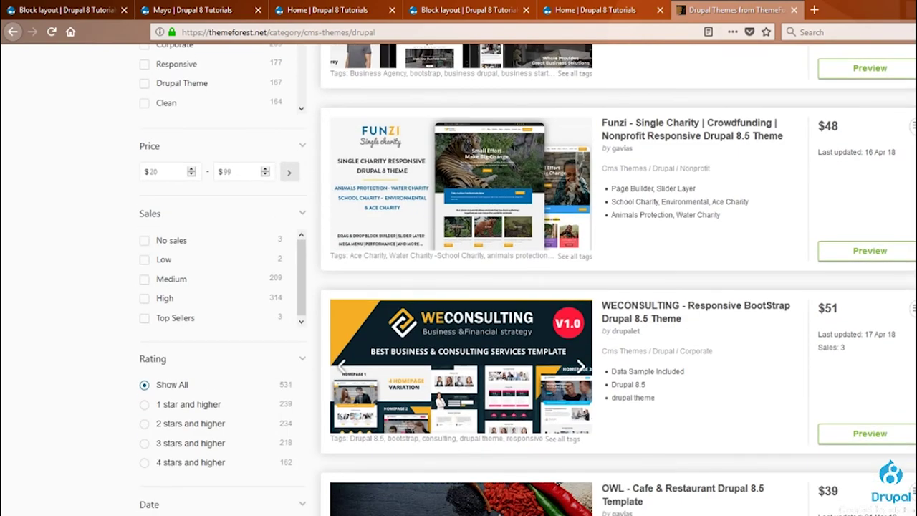
{"action": "scroll", "coordinate": [616, 279], "scroll_direction": "down", "scroll_amount": 20}
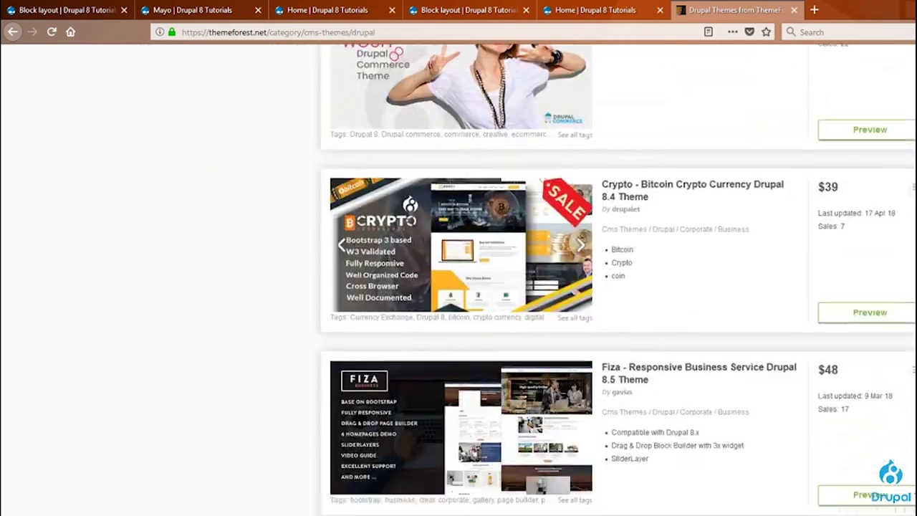
{"action": "scroll", "coordinate": [616, 280], "scroll_direction": "up", "scroll_amount": 20}
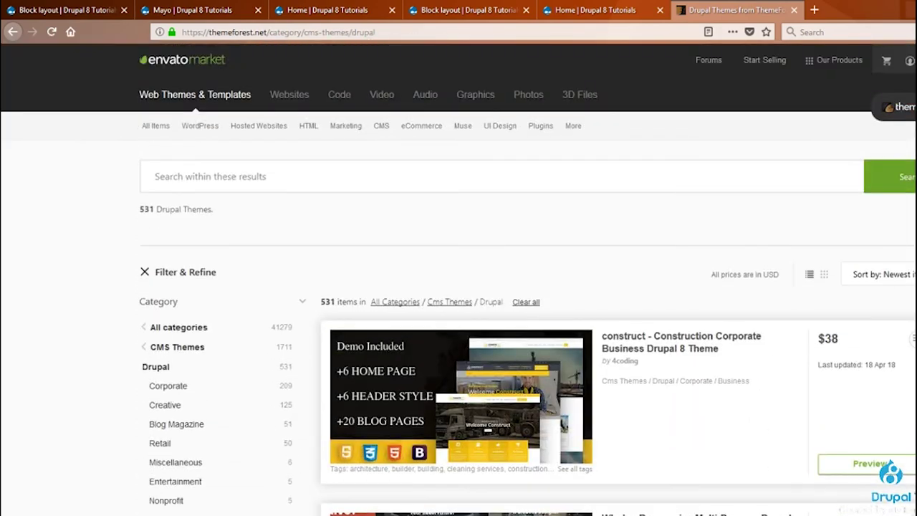
{"action": "left_click", "coordinate": [675, 350]}
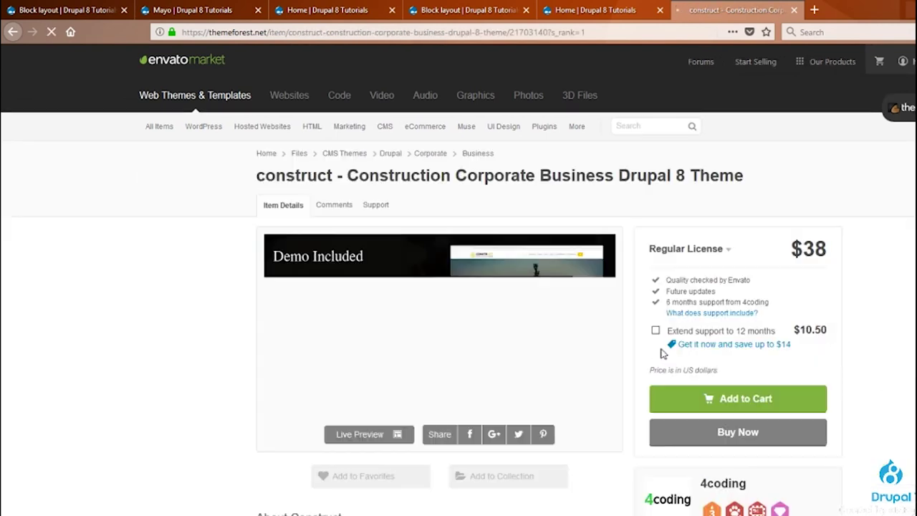